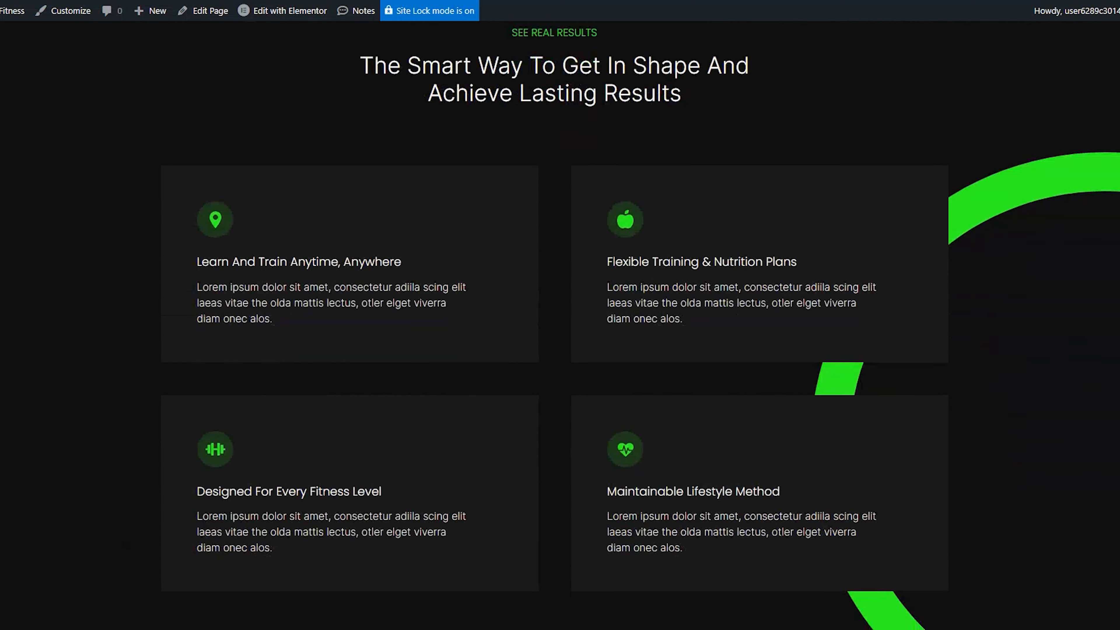
Review the finished fitness website from its hero area through the mission, results and recent articles sections
scroll(560, 325, "down", 20)
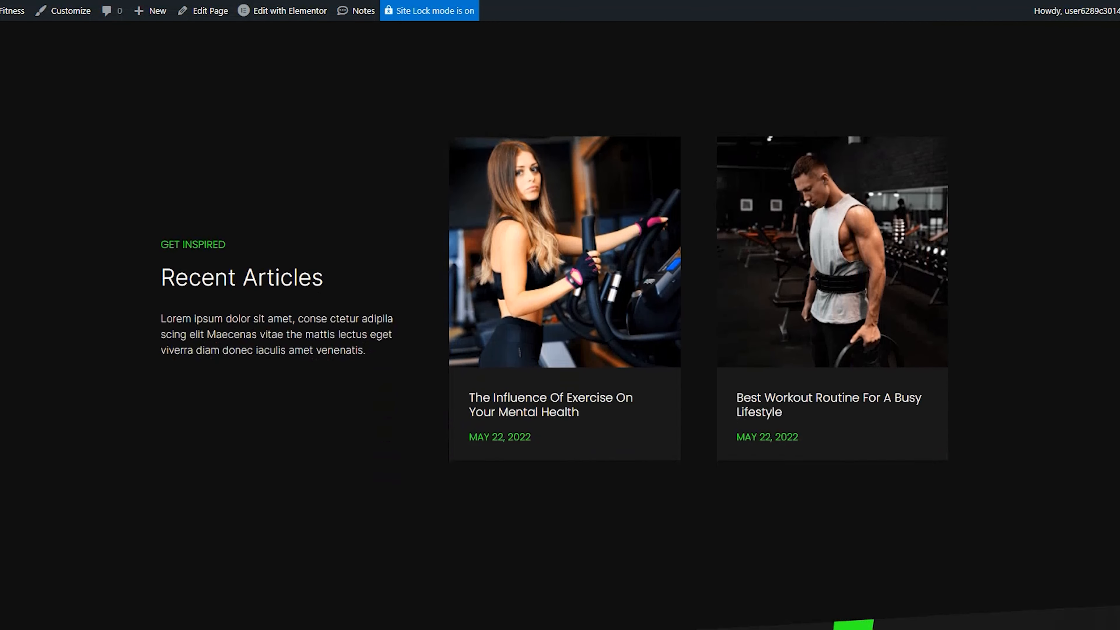
scroll(560, 325, "up", 20)
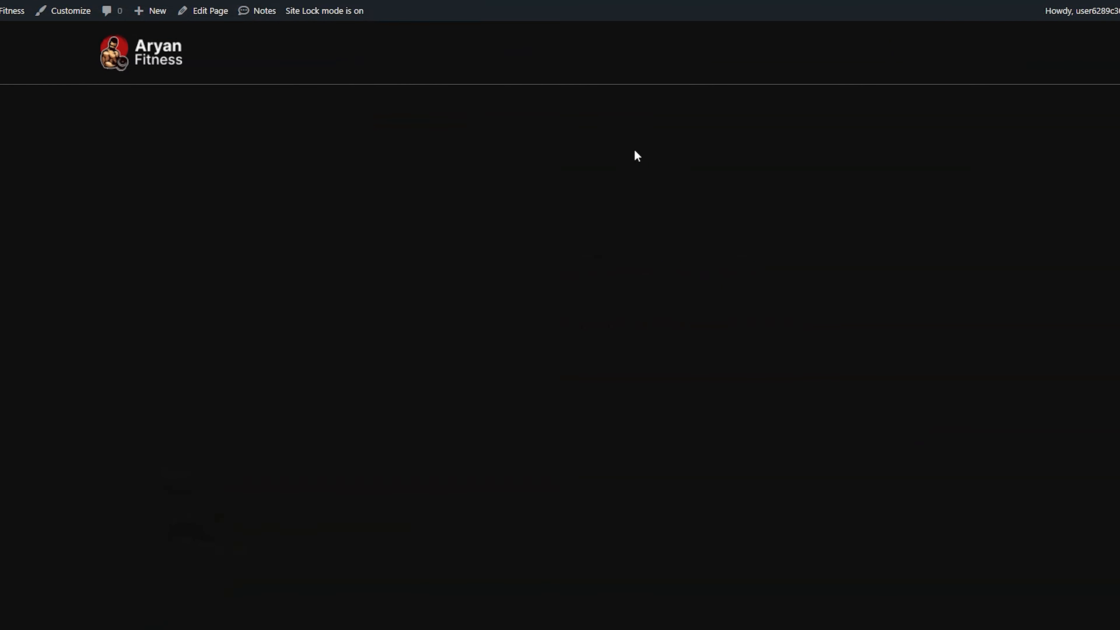
scroll(635, 154, "down", 14)
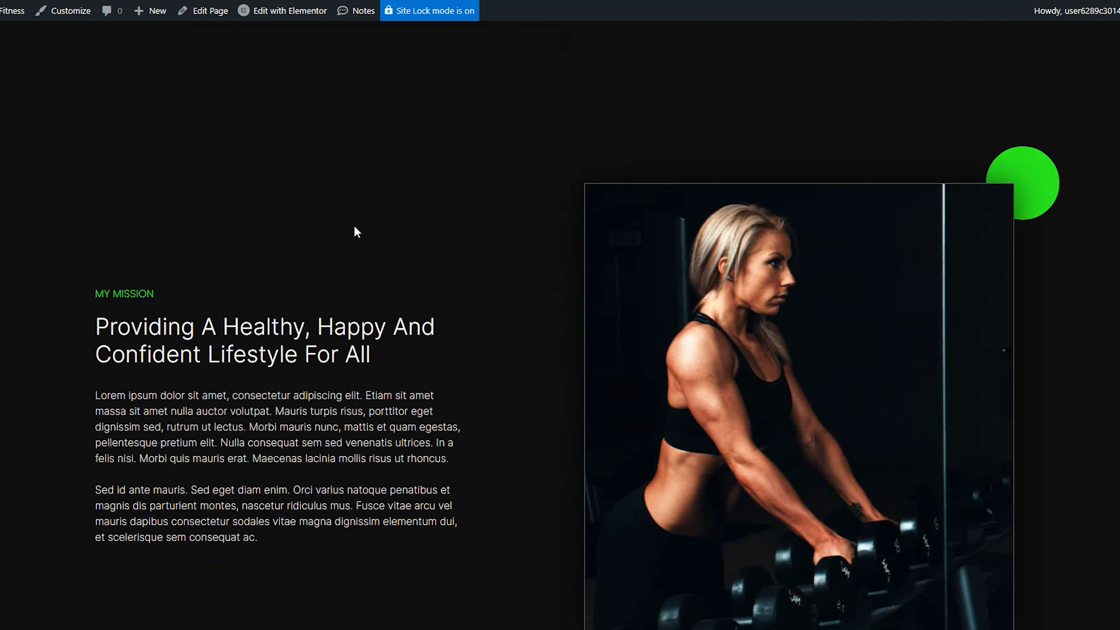
scroll(354, 226, "down", 10)
scroll(475, 205, "up", 9)
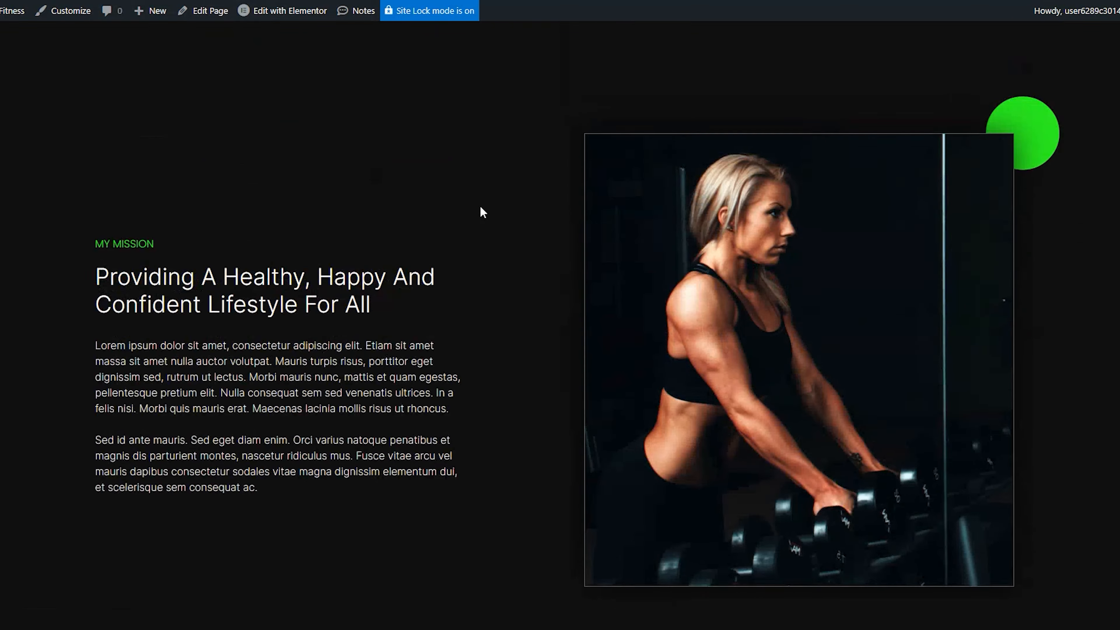
scroll(482, 212, "up", 10)
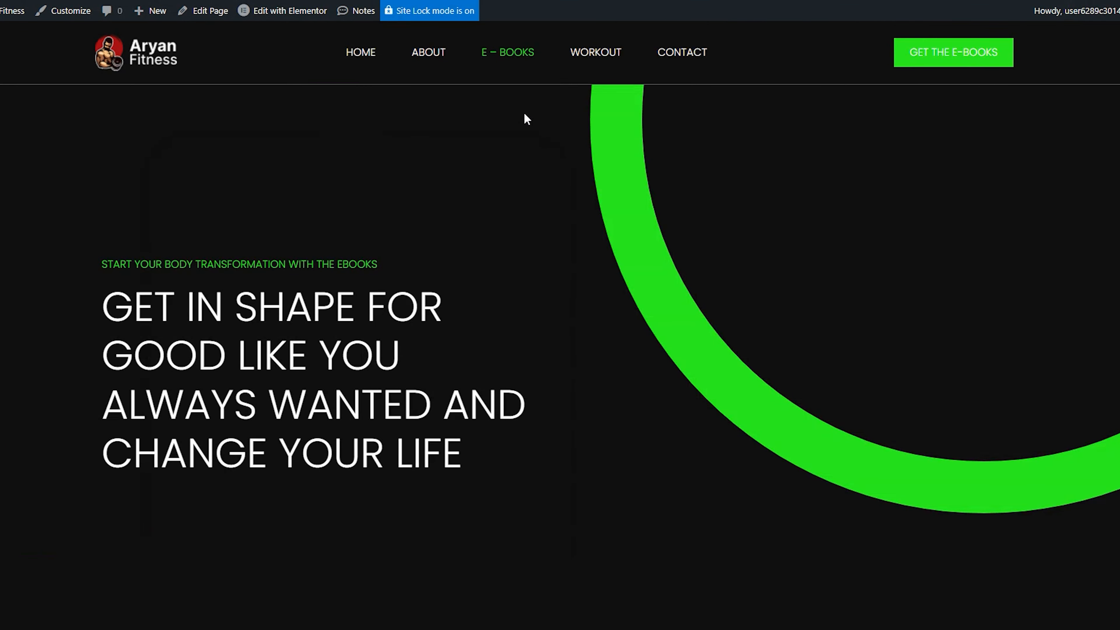
scroll(524, 117, "down", 5)
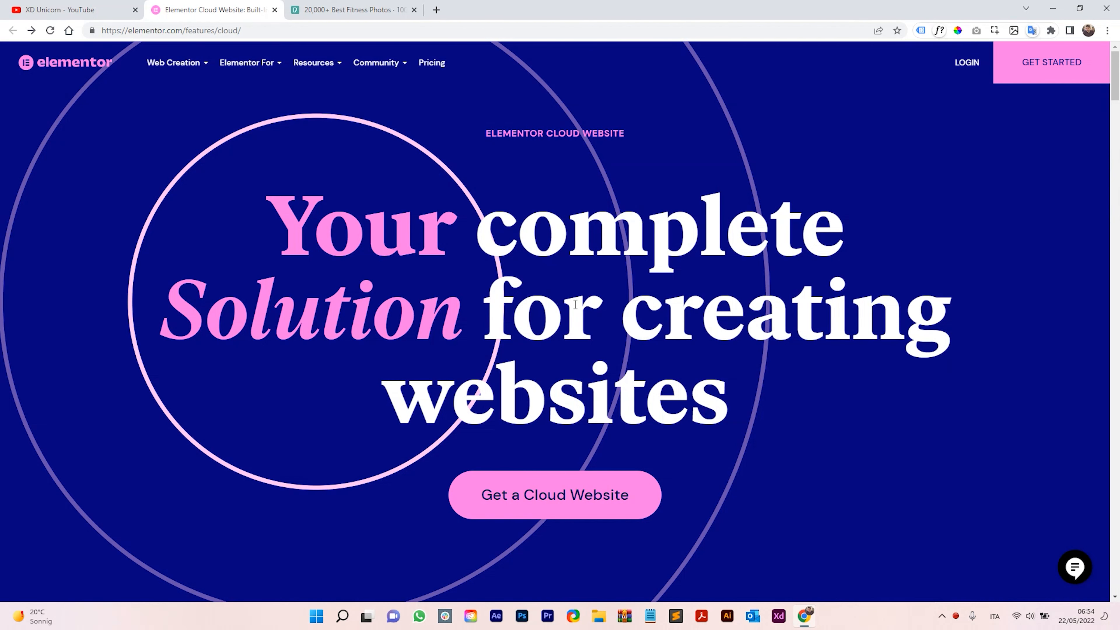
Examine the Elementor Cloud Website page, including its hosting, CMS and design tools, support and yearly pricing
scroll(575, 304, "down", 6)
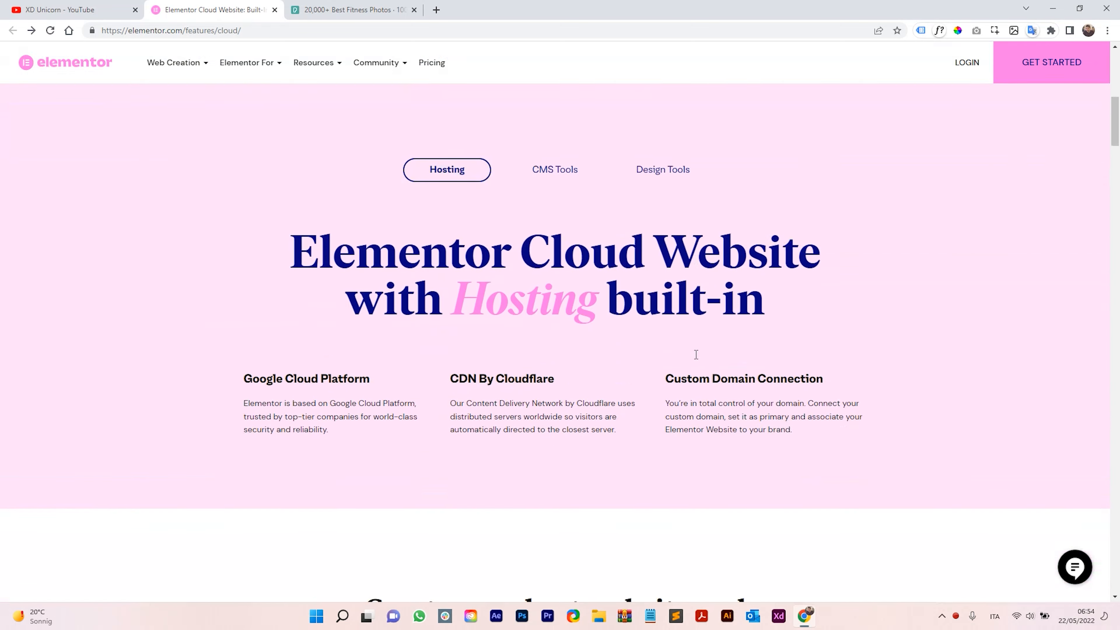
left_click(571, 178)
left_click(656, 175)
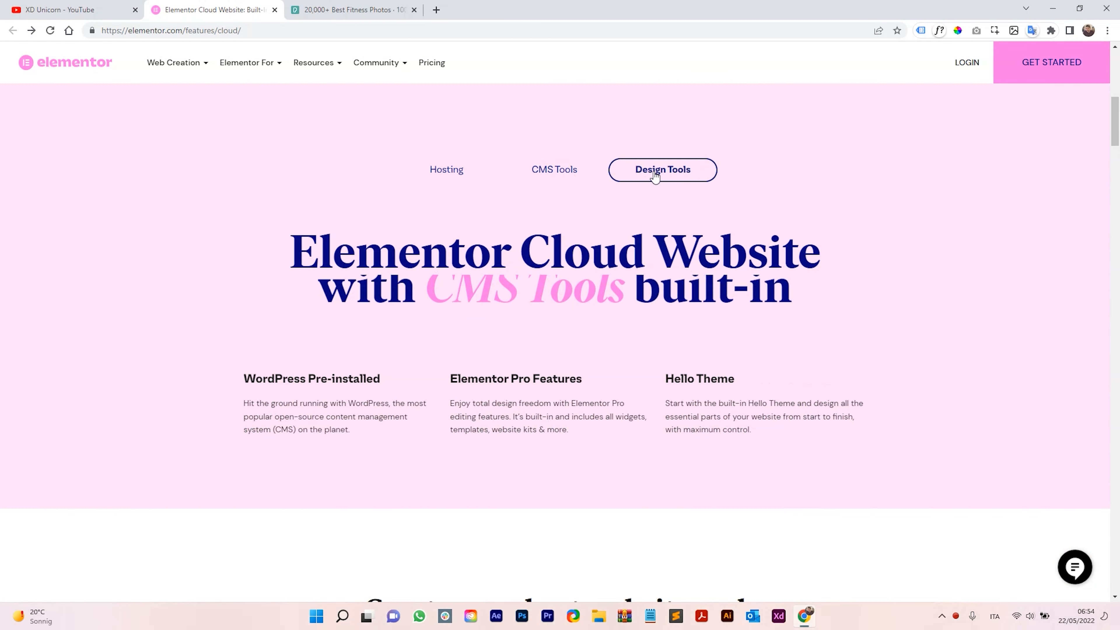
left_click(457, 173)
scroll(510, 297, "down", 8)
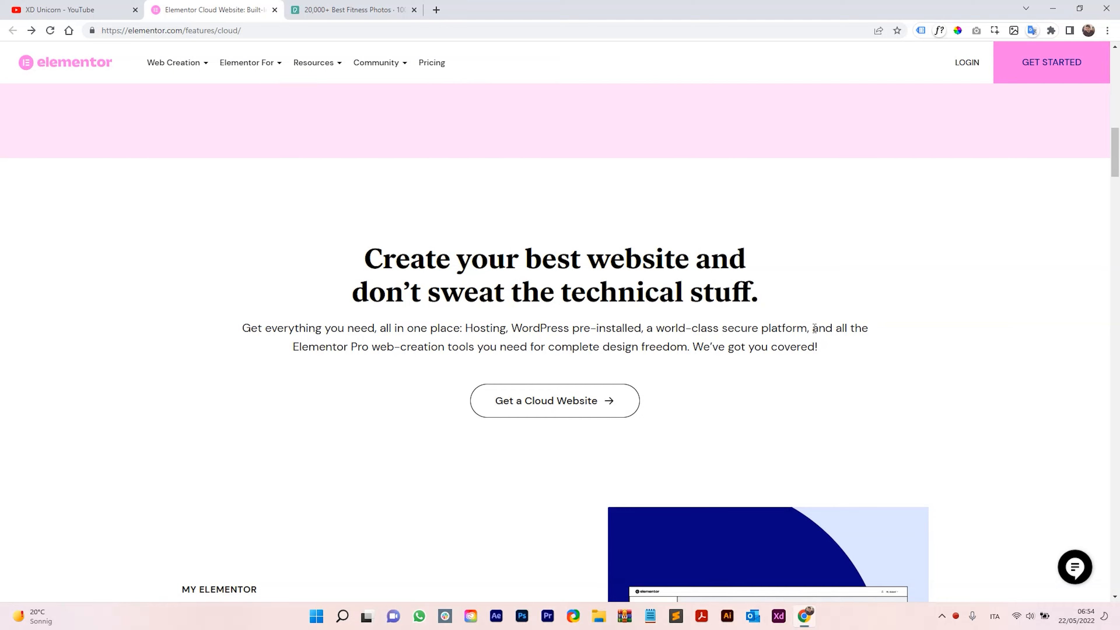
scroll(458, 363, "down", 15)
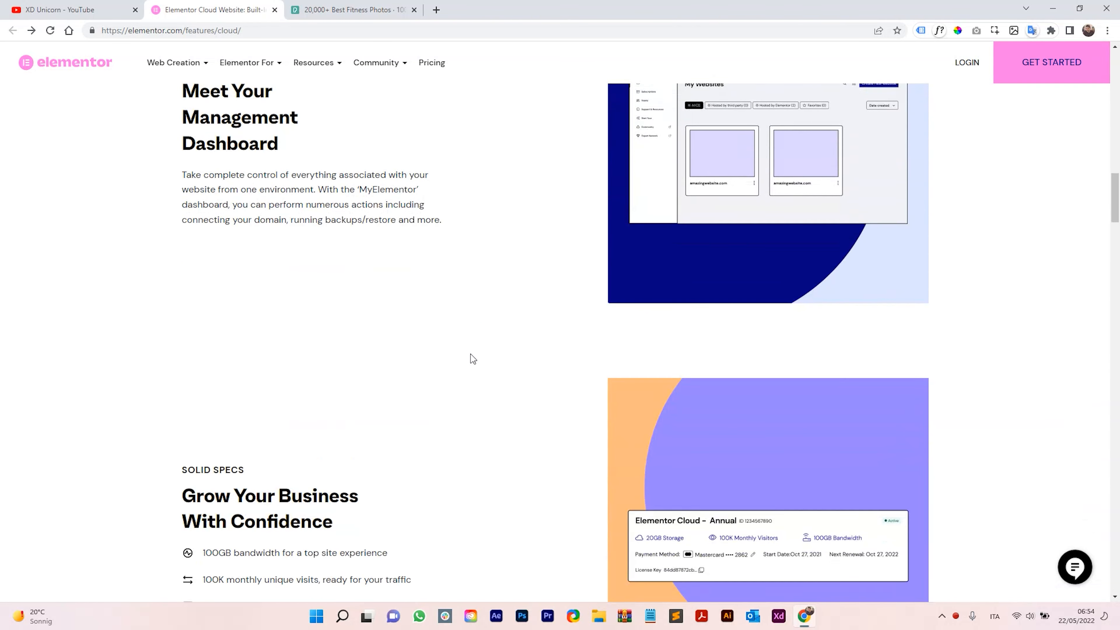
scroll(471, 352, "down", 15)
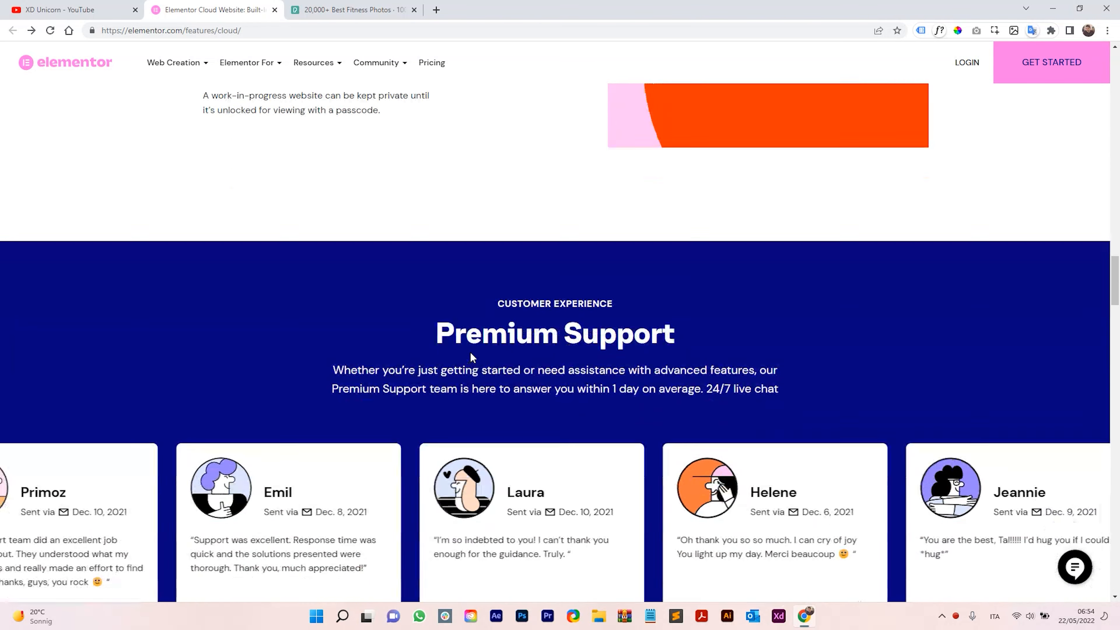
scroll(471, 352, "down", 10)
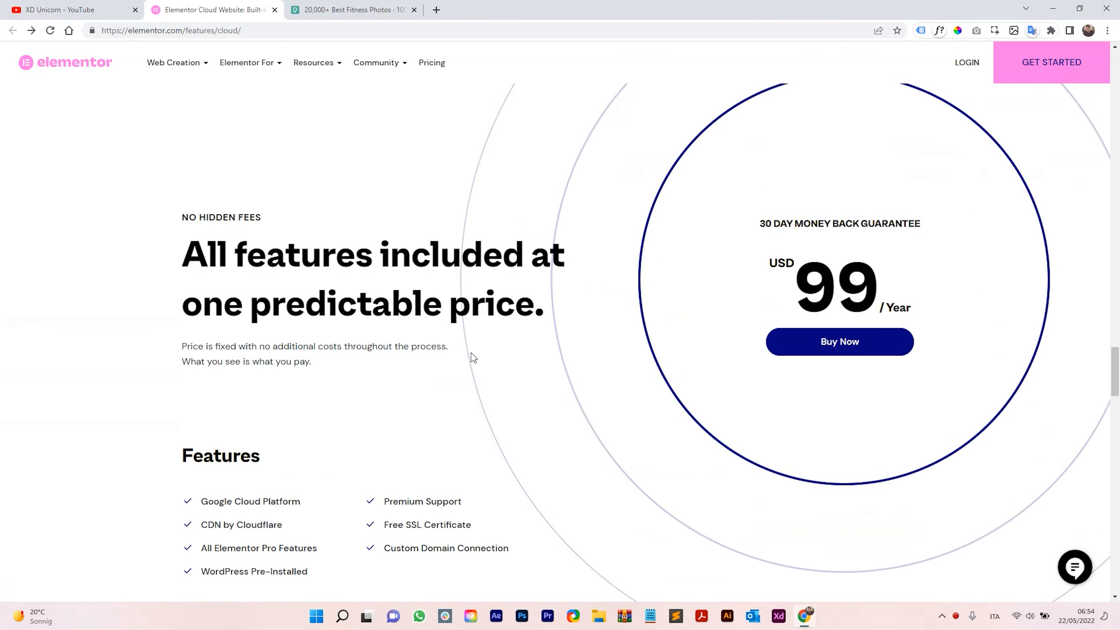
left_click_drag(1115, 369, 1117, 334)
scroll(1117, 334, "down", 7)
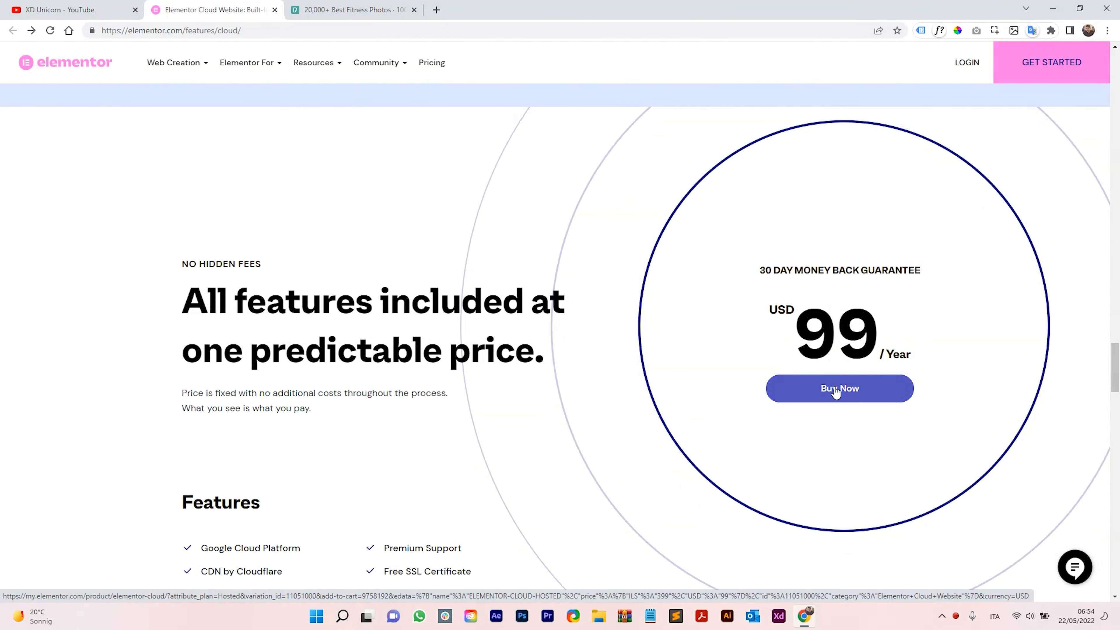
Buy the Elementor Cloud Website - Hosted plan and submit the checkout payment
left_click(835, 389)
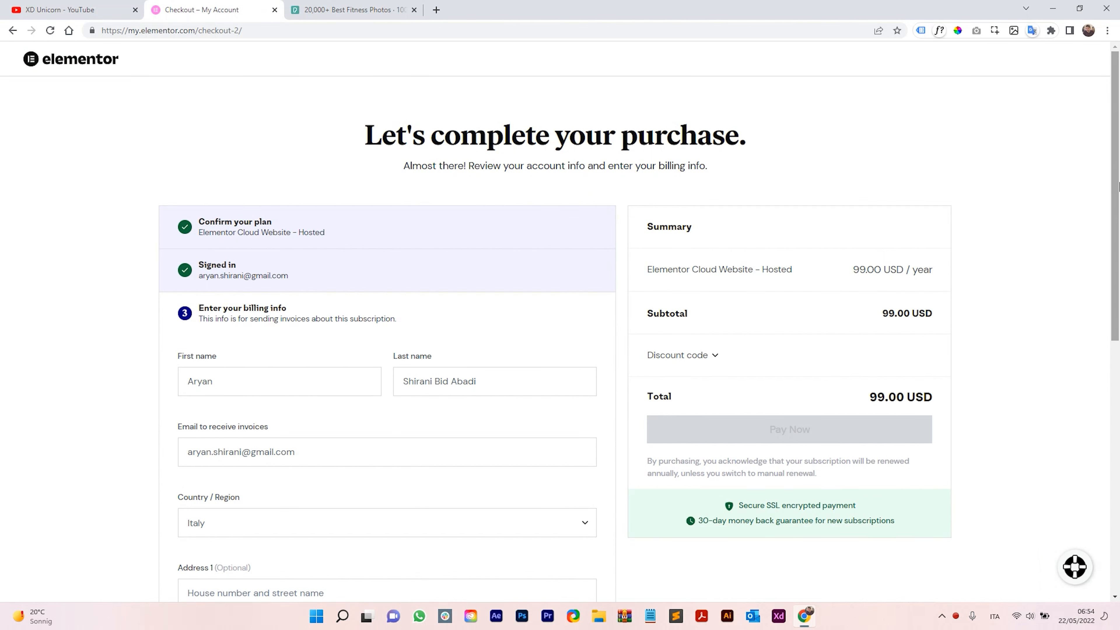
left_click_drag(1111, 189, 1116, 426)
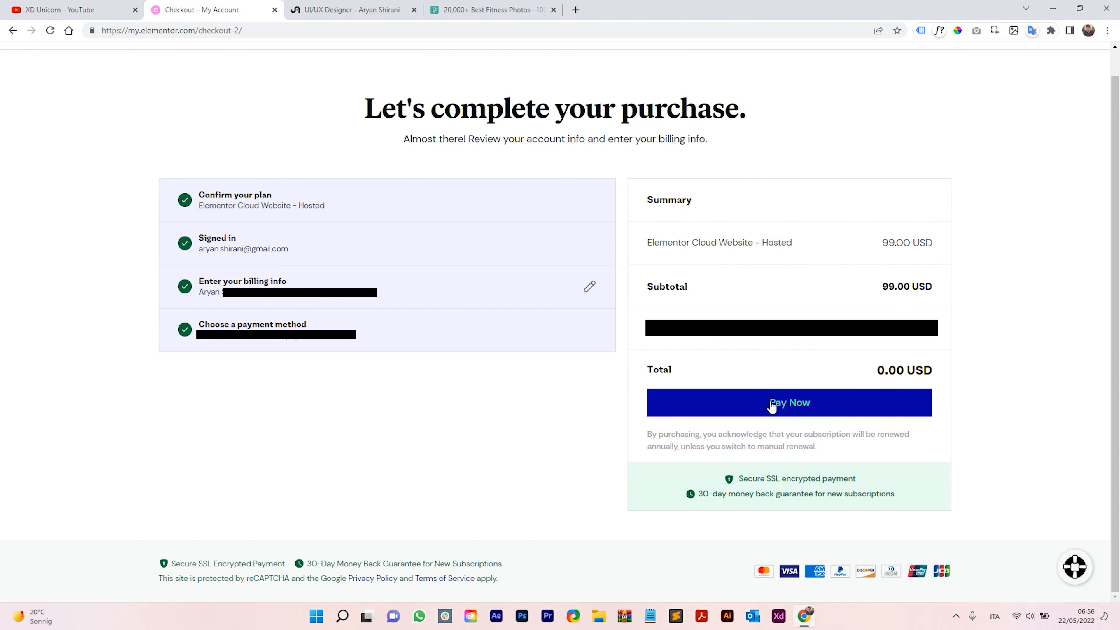
left_click(770, 402)
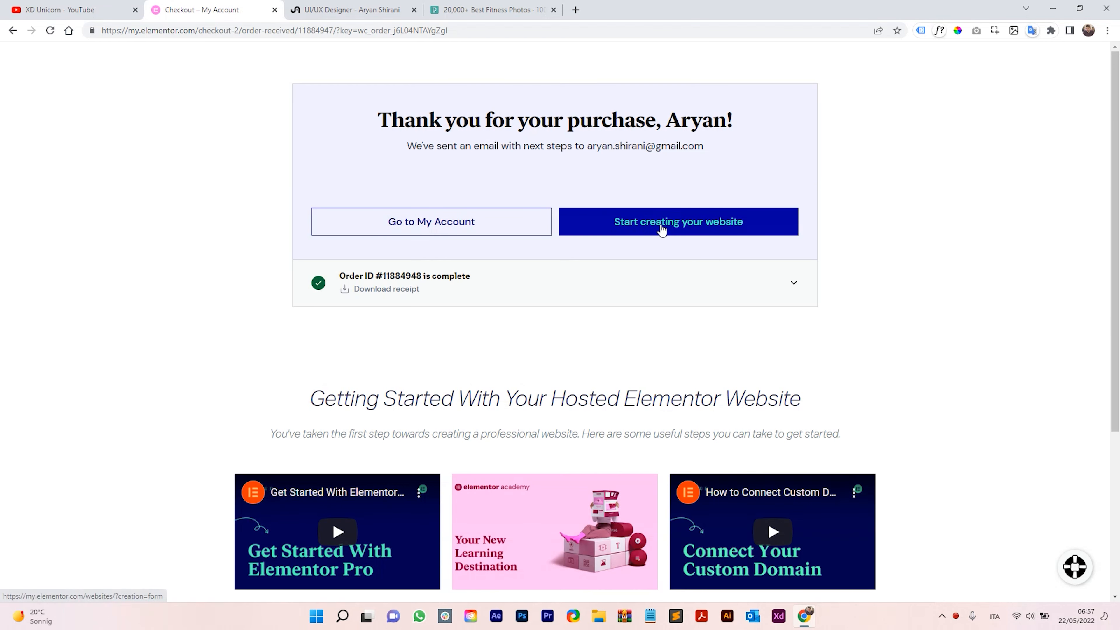
Start a new website named with the owner's first name plus "Fitness", keeping the suggested domain and choosing the Business / Corporate website type
left_click(662, 227)
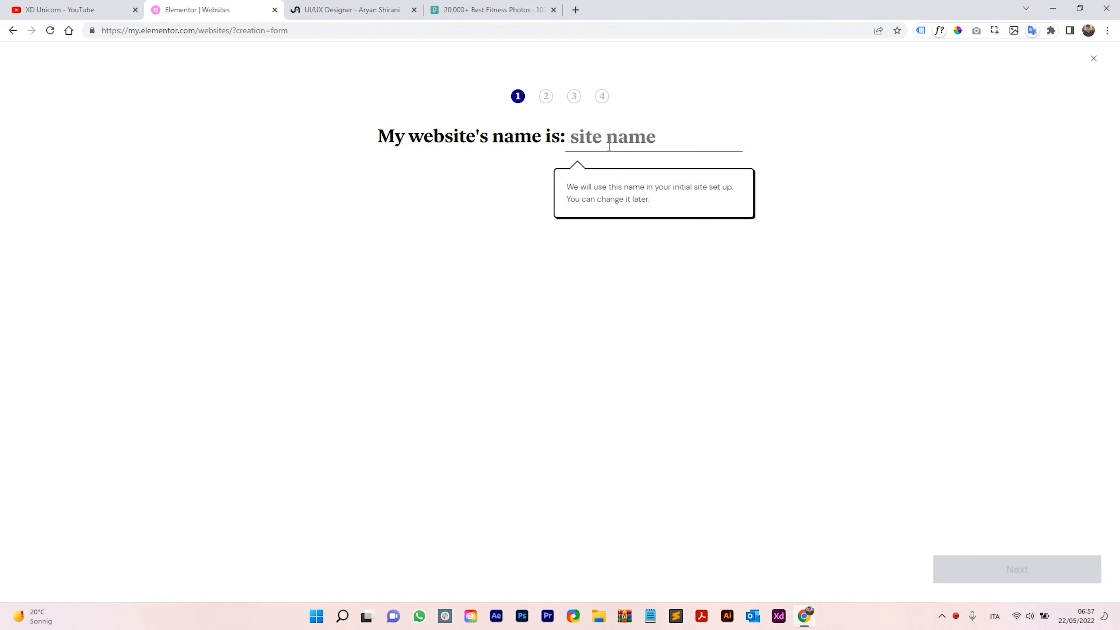
type("Aryan")
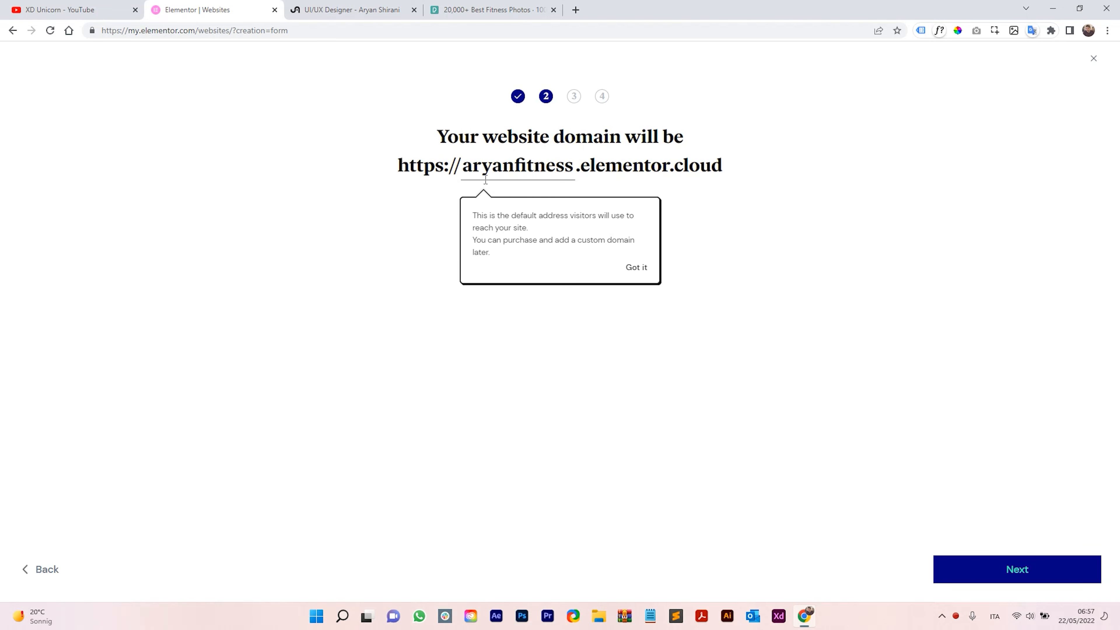
left_click(1006, 569)
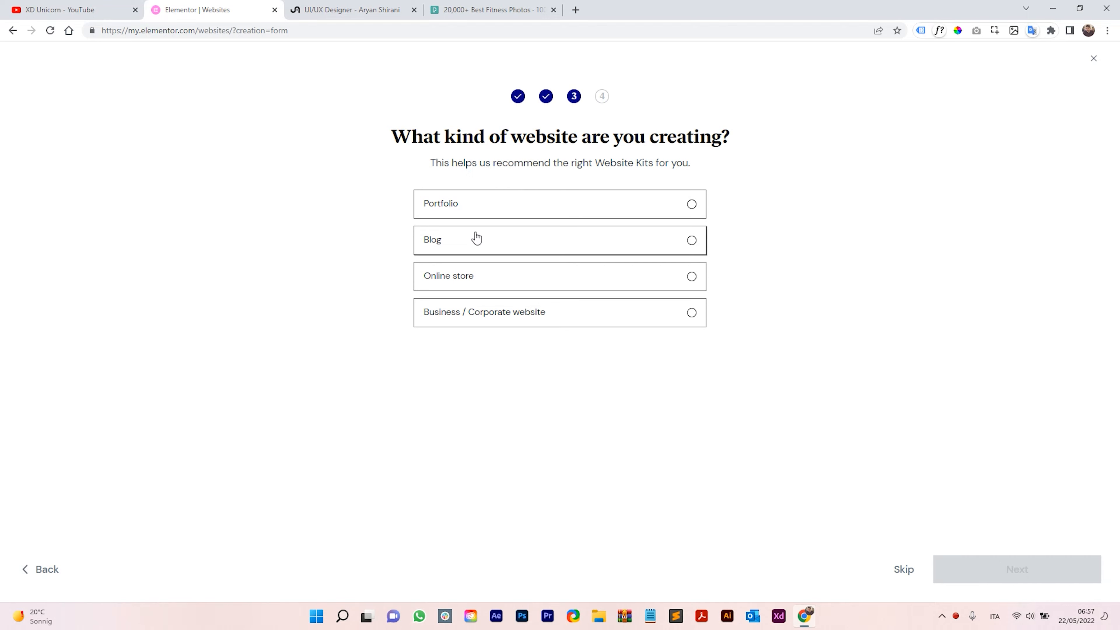
left_click(508, 317)
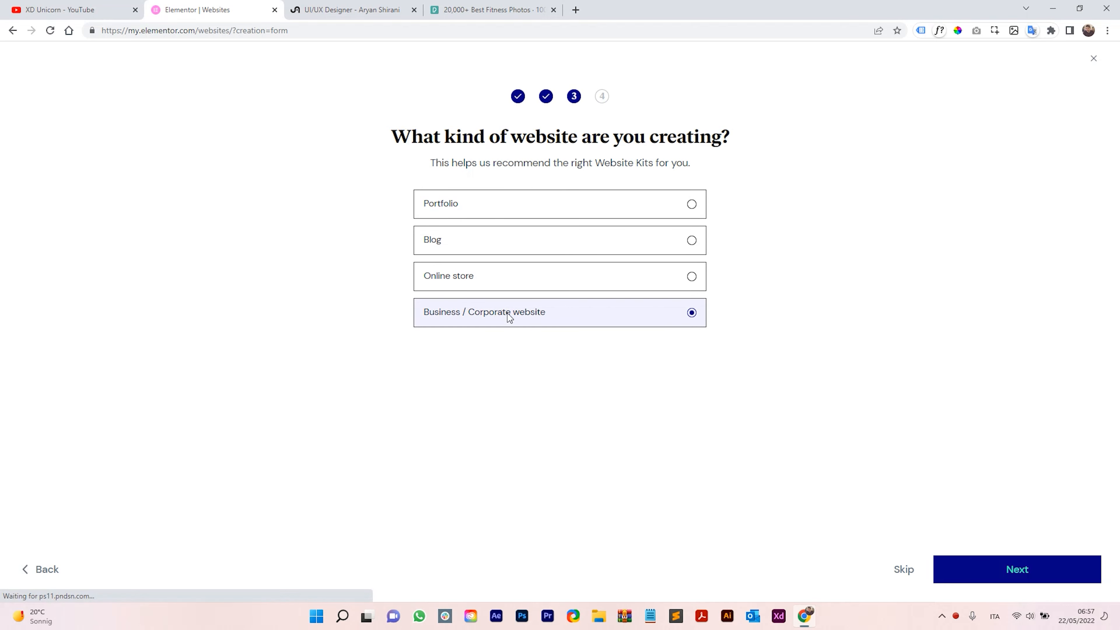
left_click(1013, 574)
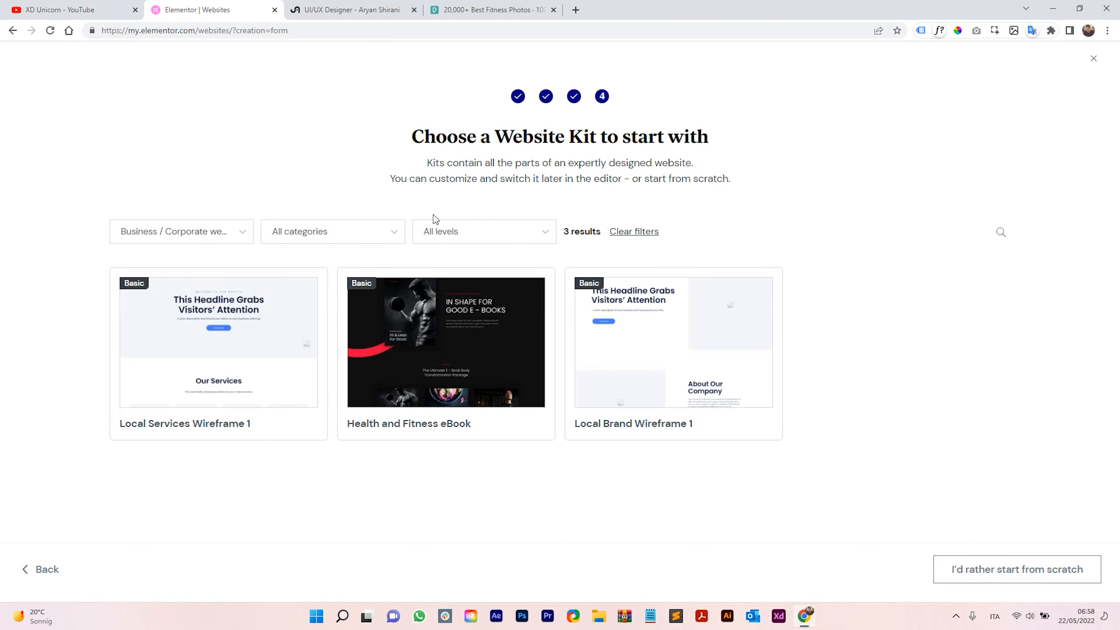
Clear the website kit filters and browse the full catalogue of available kits
mouse_move(462, 335)
left_click(641, 232)
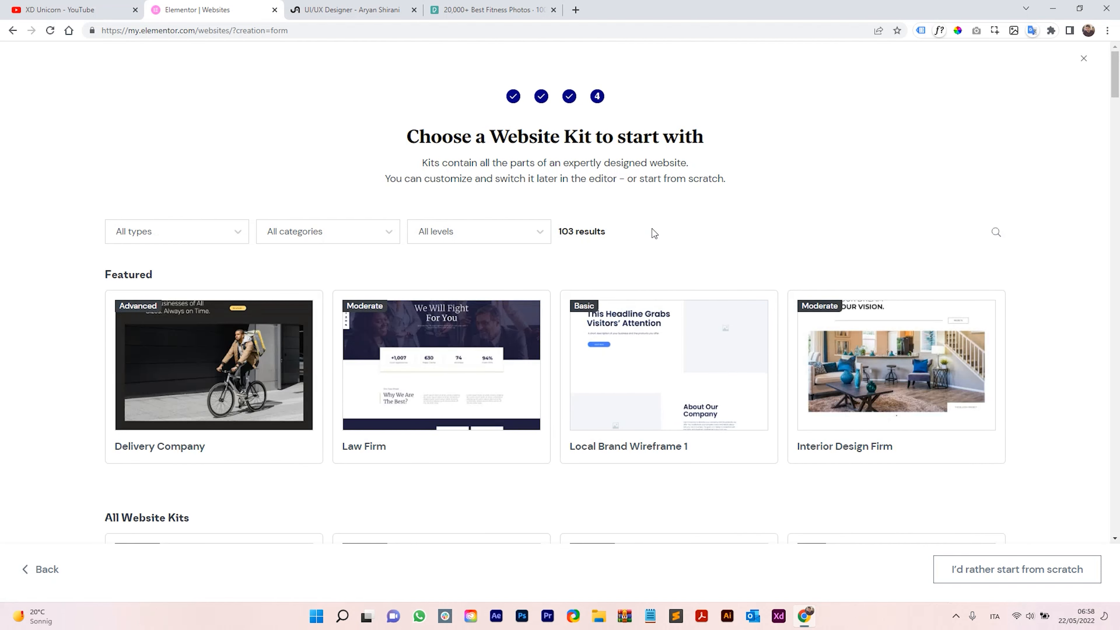
scroll(344, 270, "down", 8)
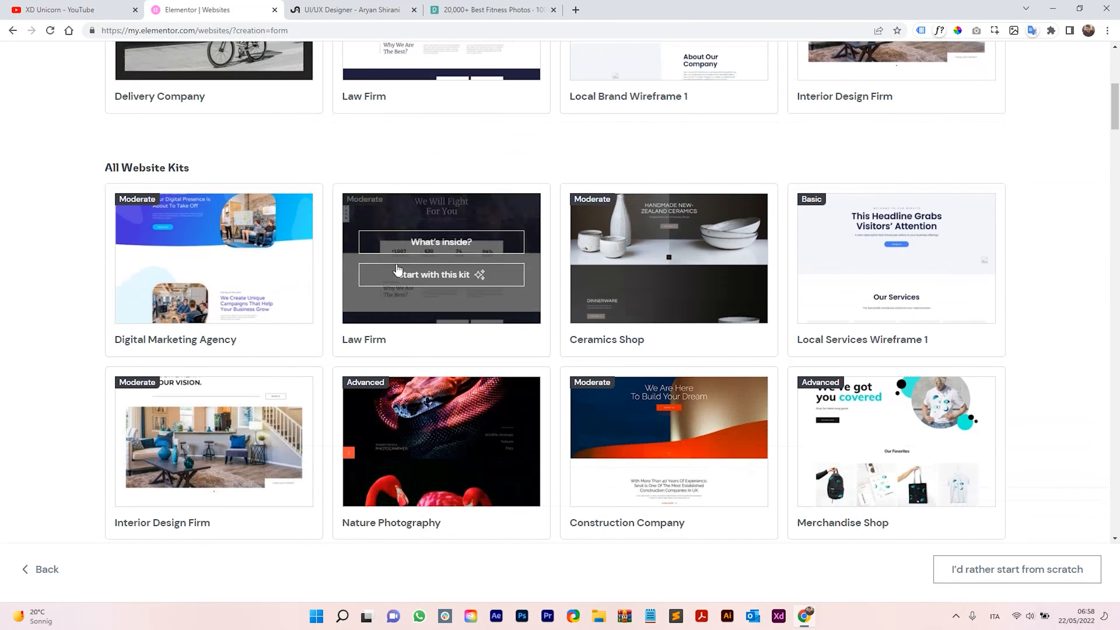
scroll(398, 269, "down", 5)
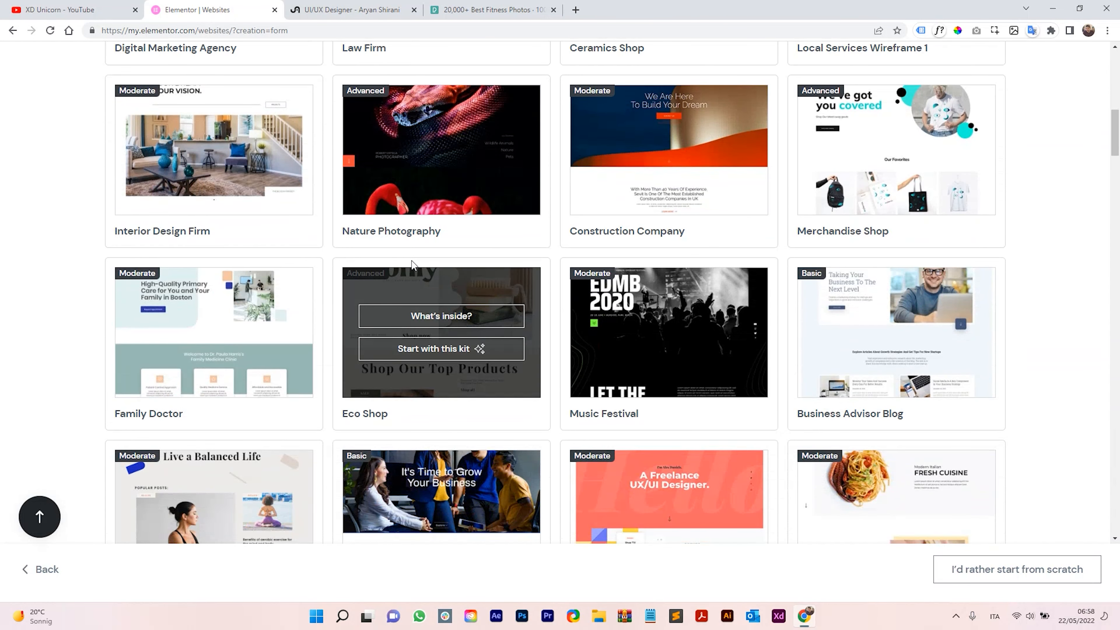
scroll(414, 264, "down", 5)
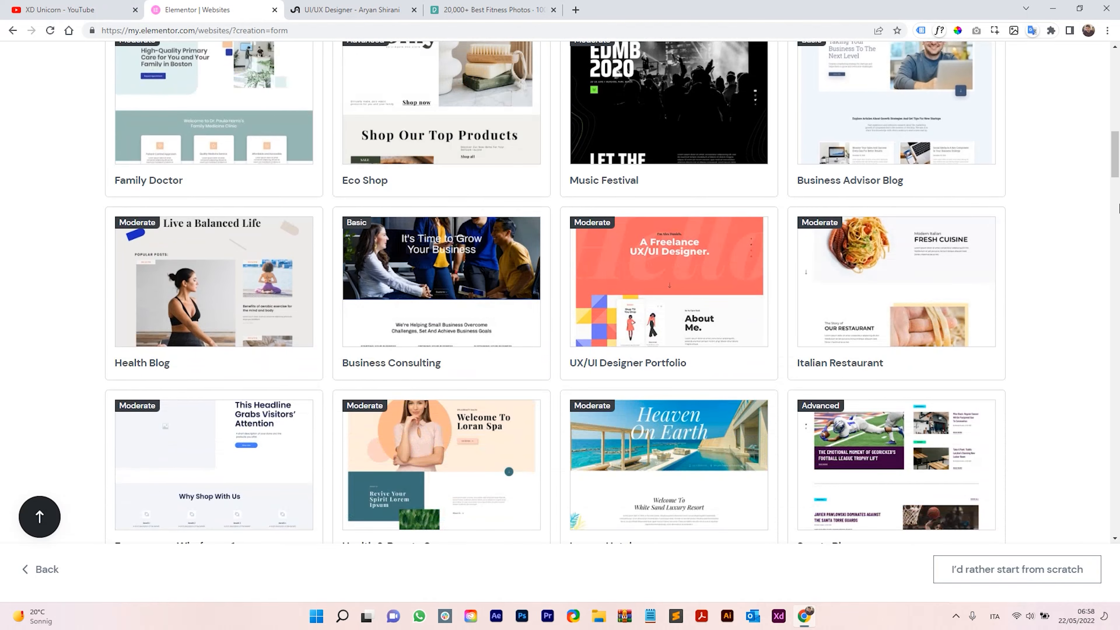
left_click_drag(1117, 207, 1117, 309)
scroll(1074, 311, "down", 15)
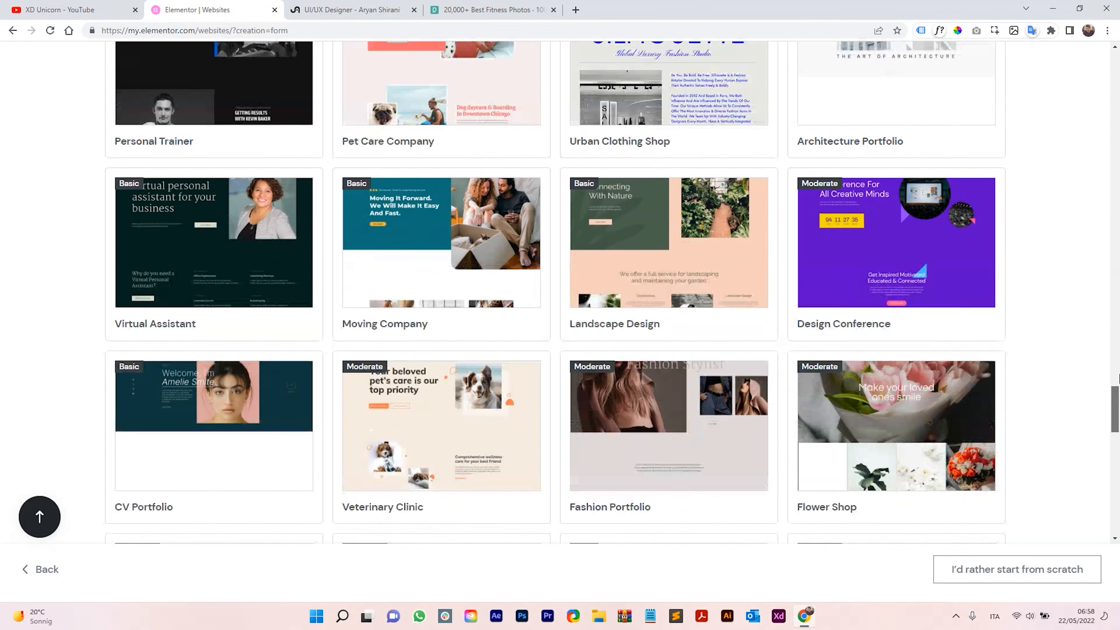
left_click_drag(1116, 408, 1116, 73)
Search the website kits for "fitne" and start the site with the Health and Fitness eBook kit
left_click(991, 233)
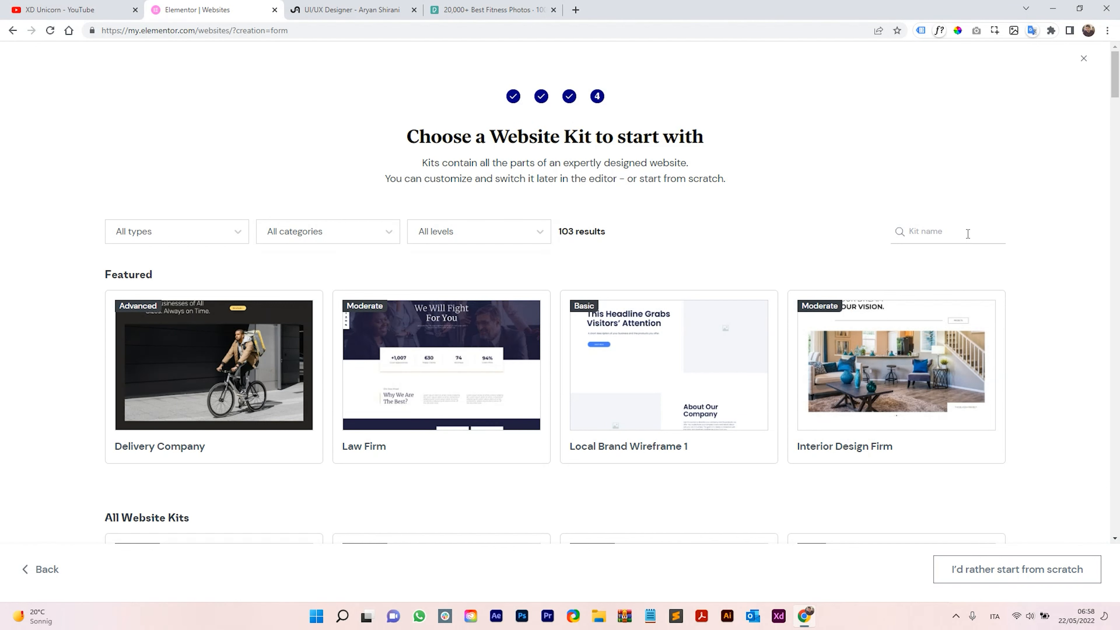
type("fitne")
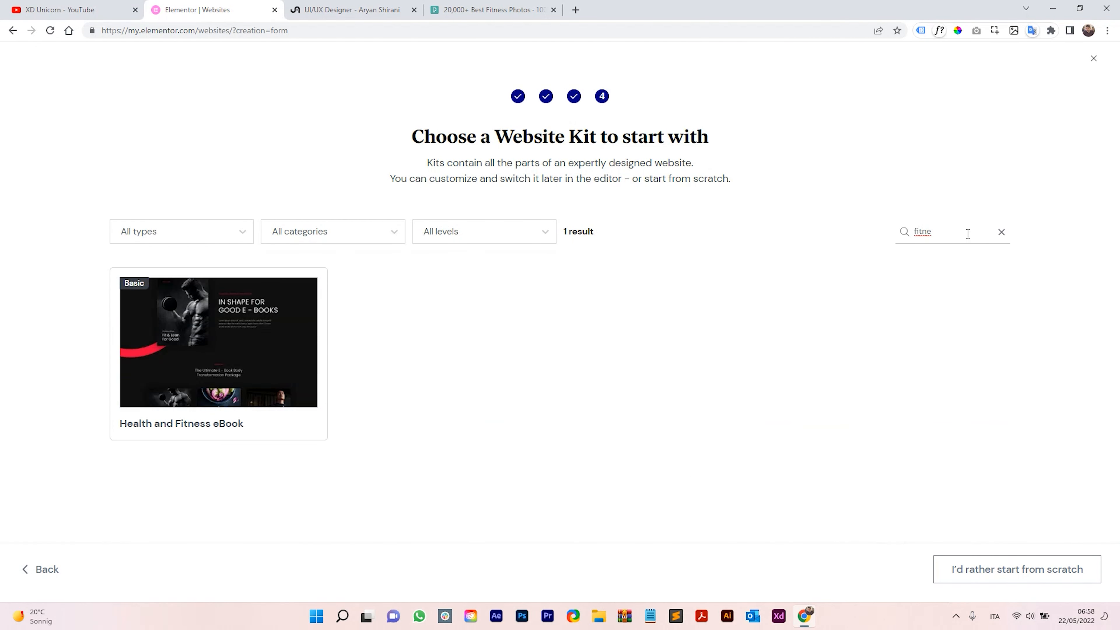
mouse_move(222, 369)
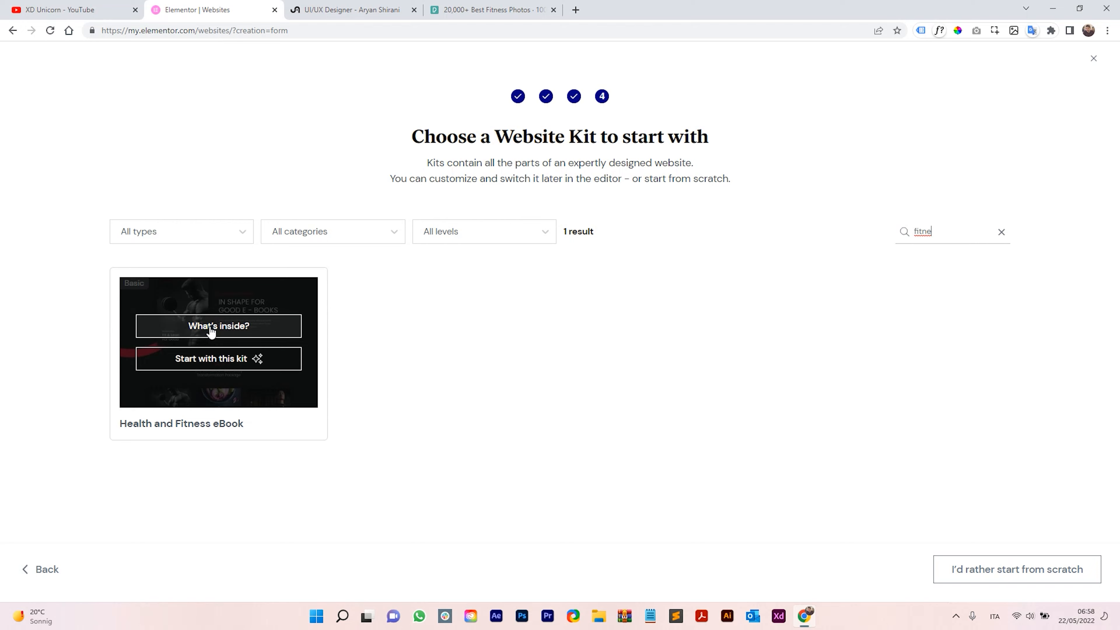
left_click(204, 360)
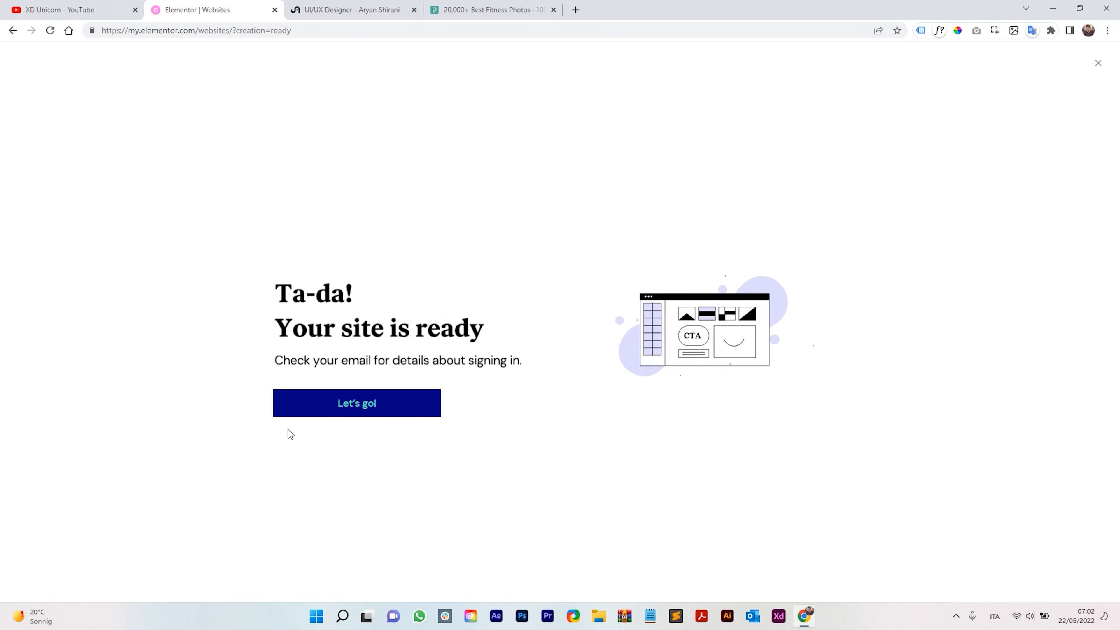
Go to the websites overview and open the new fitness website for editing with Elementor
left_click(367, 403)
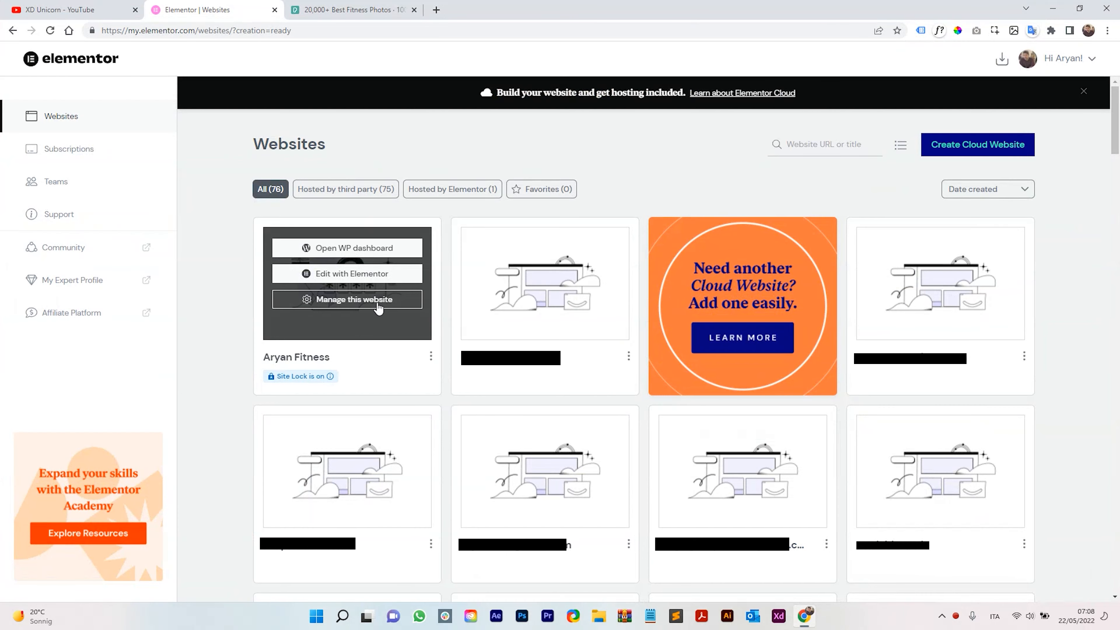
left_click_drag(264, 357, 346, 359)
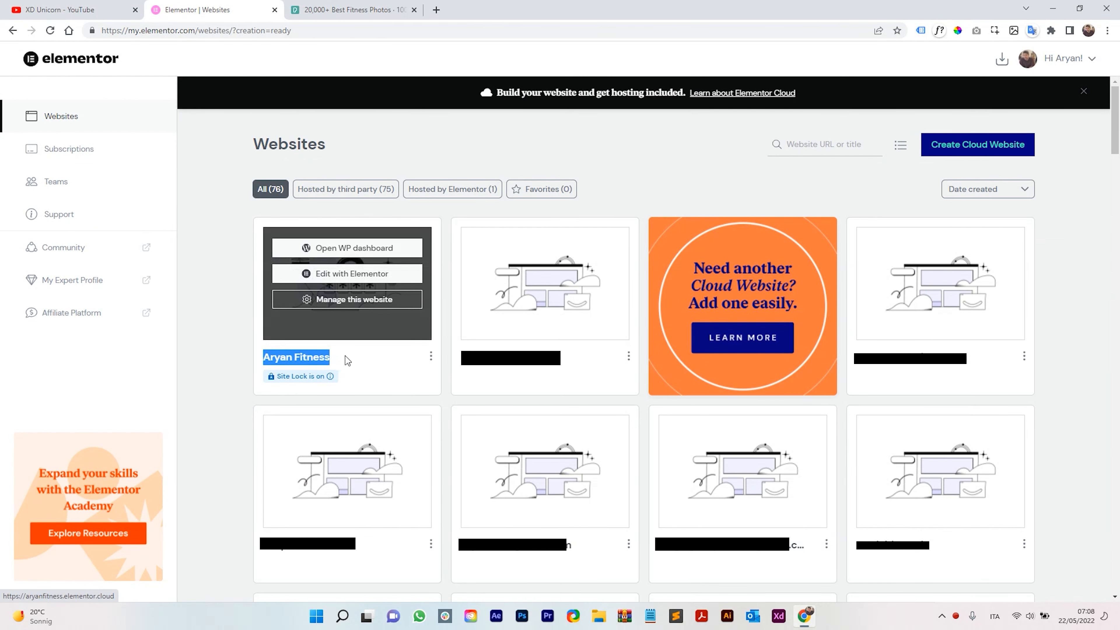
left_click(346, 359)
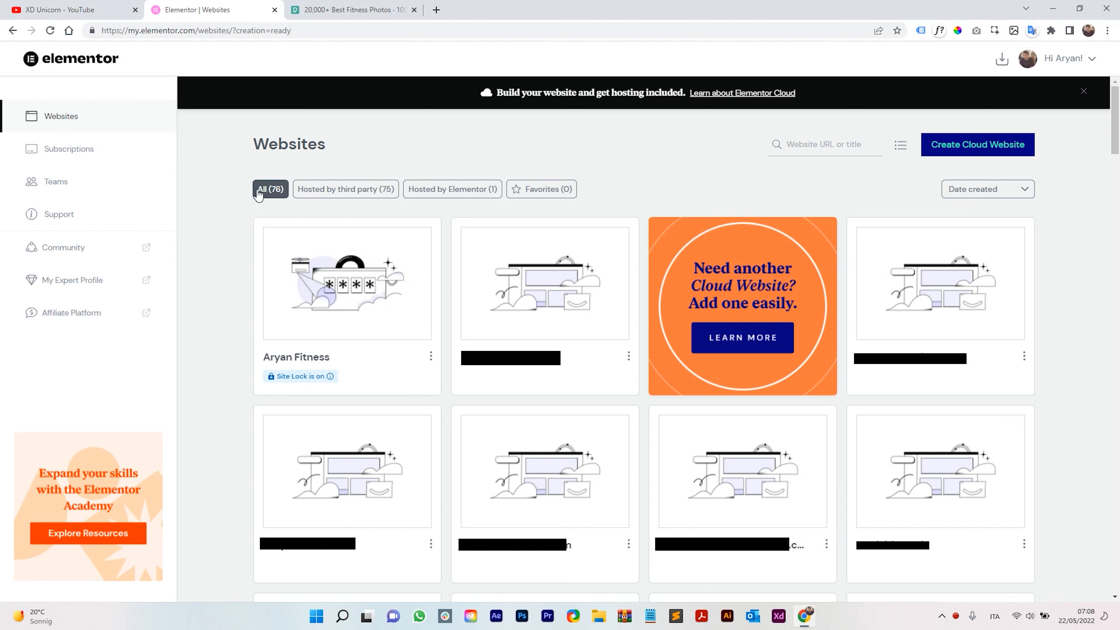
mouse_move(318, 318)
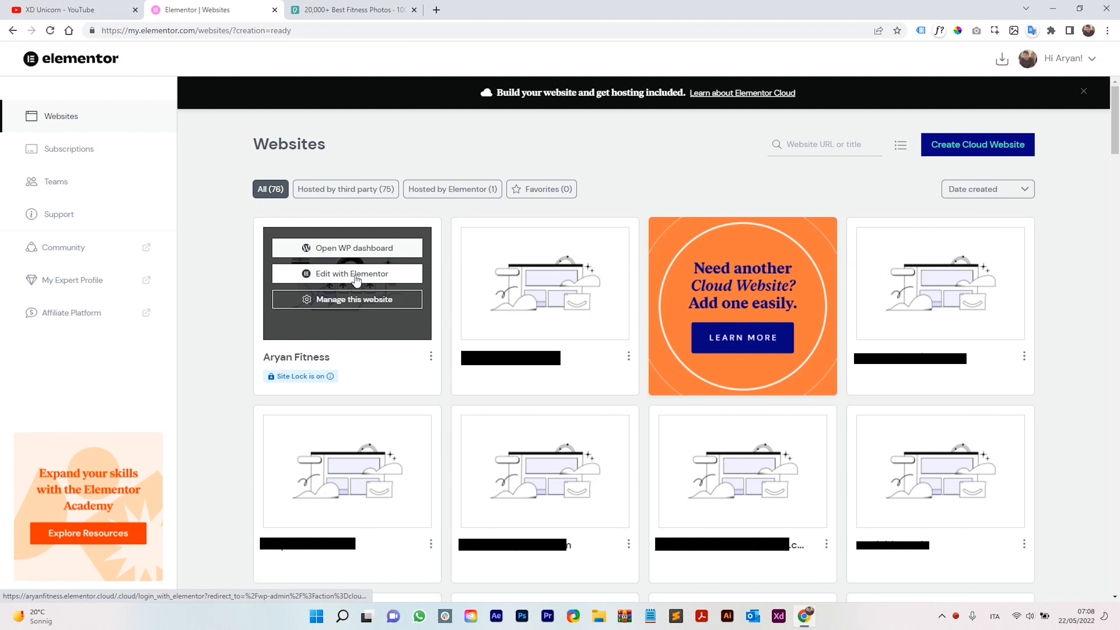
left_click(367, 274)
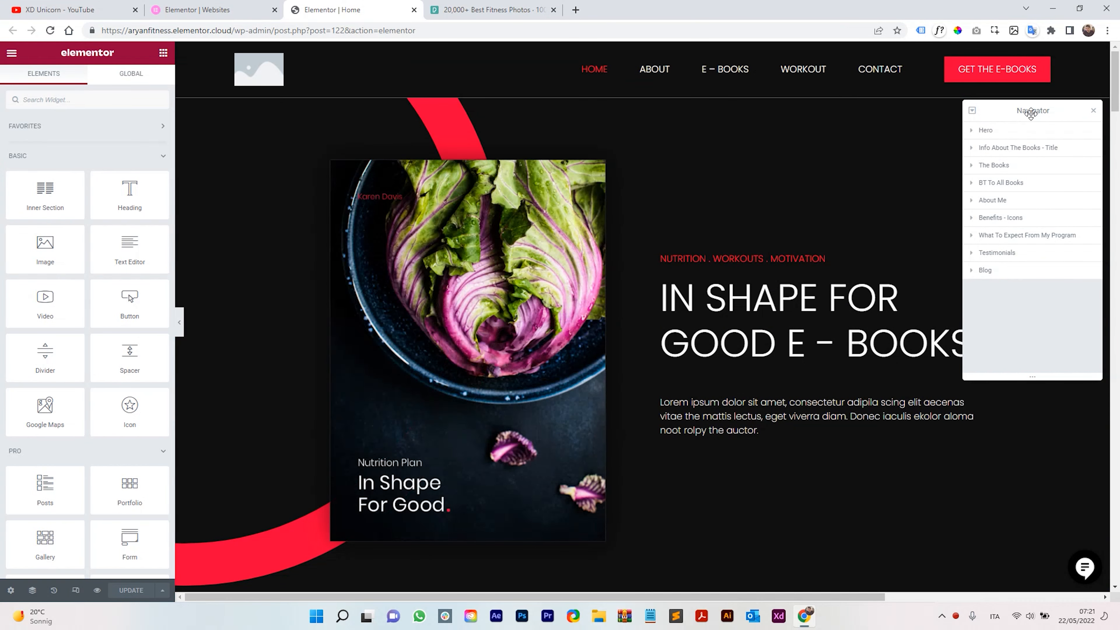
Step through the page sections in the Navigator from Info About The Books - Title to Benefits - Icons to see each on the page
left_click(982, 133)
left_click(985, 149)
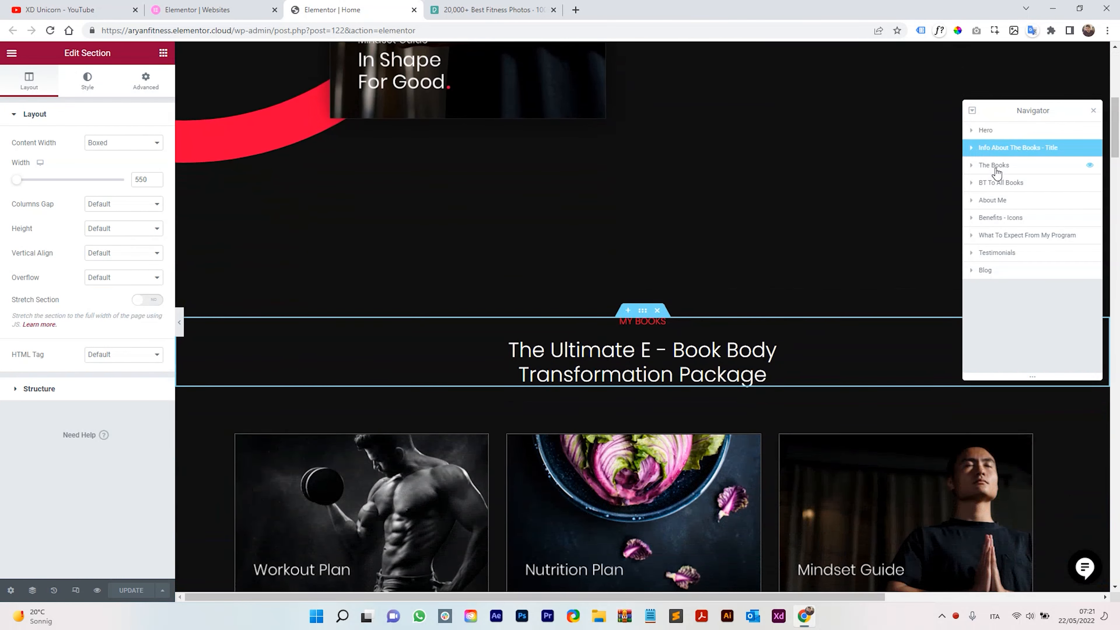
left_click(994, 166)
left_click(999, 183)
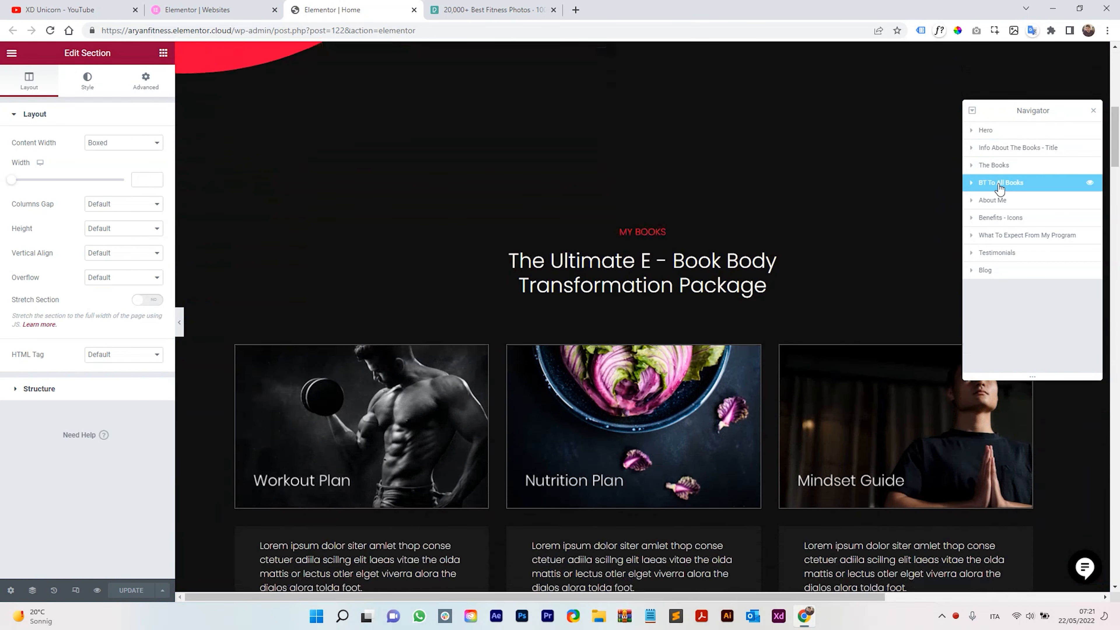
left_click(1004, 204)
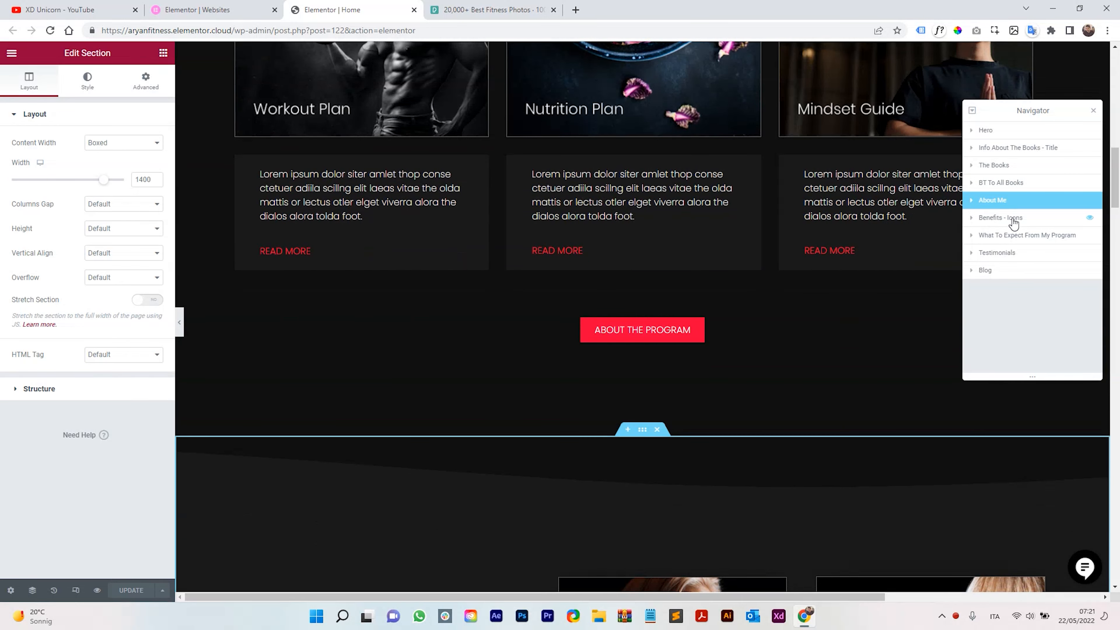
left_click(1010, 218)
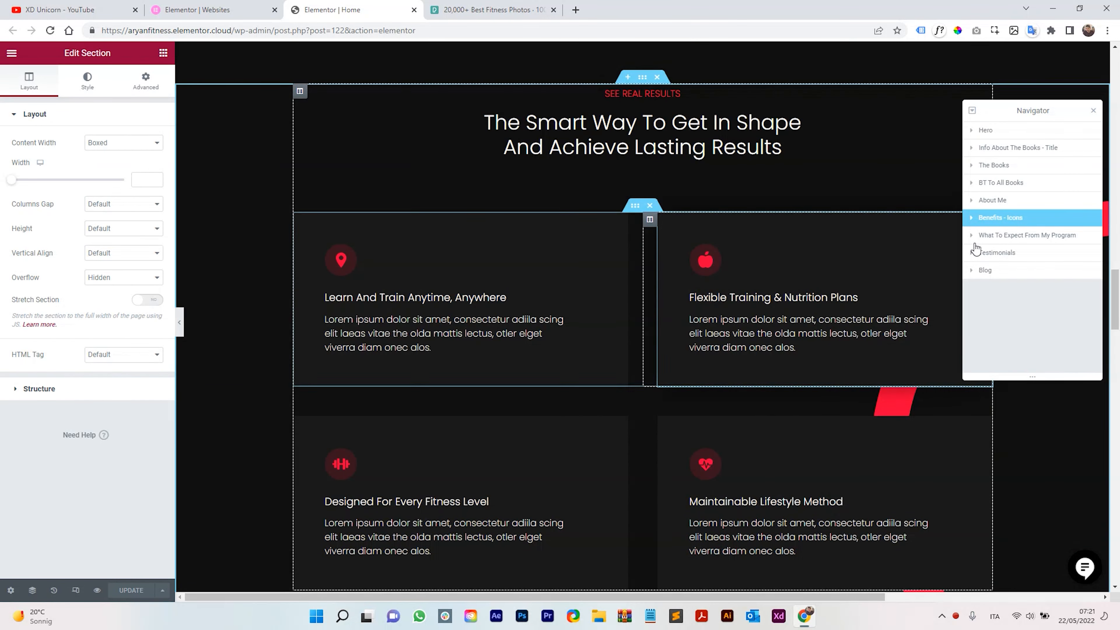
Toggle the visibility of the Benefits - Icons section off and back on
left_click(1089, 219)
left_click(1090, 218)
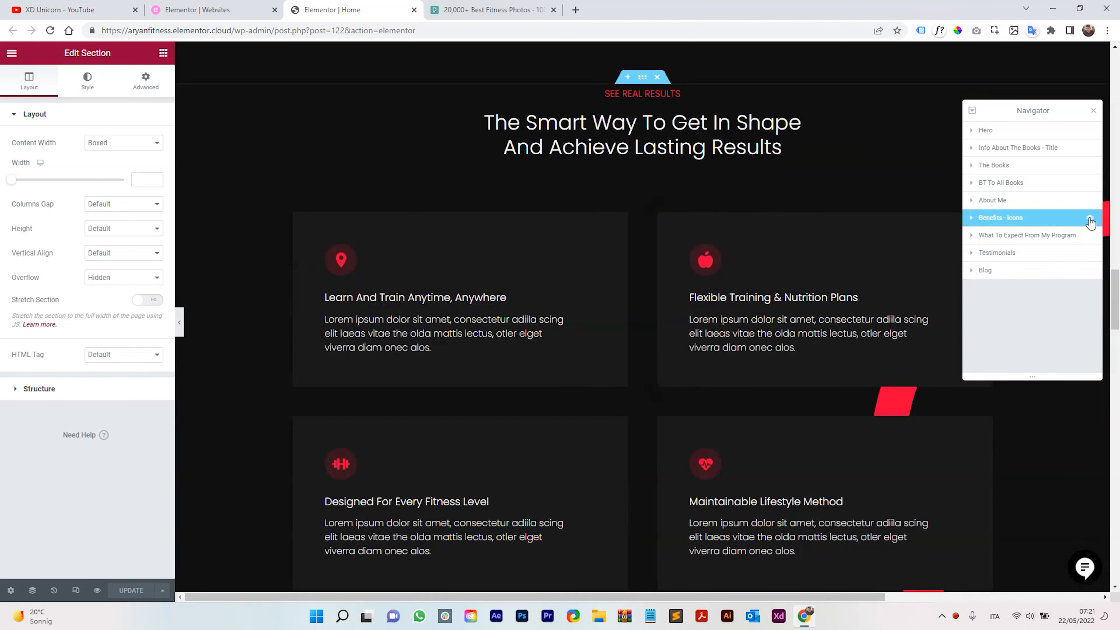
left_click(1089, 219)
left_click(1089, 219)
left_click(1089, 219)
left_click(1090, 218)
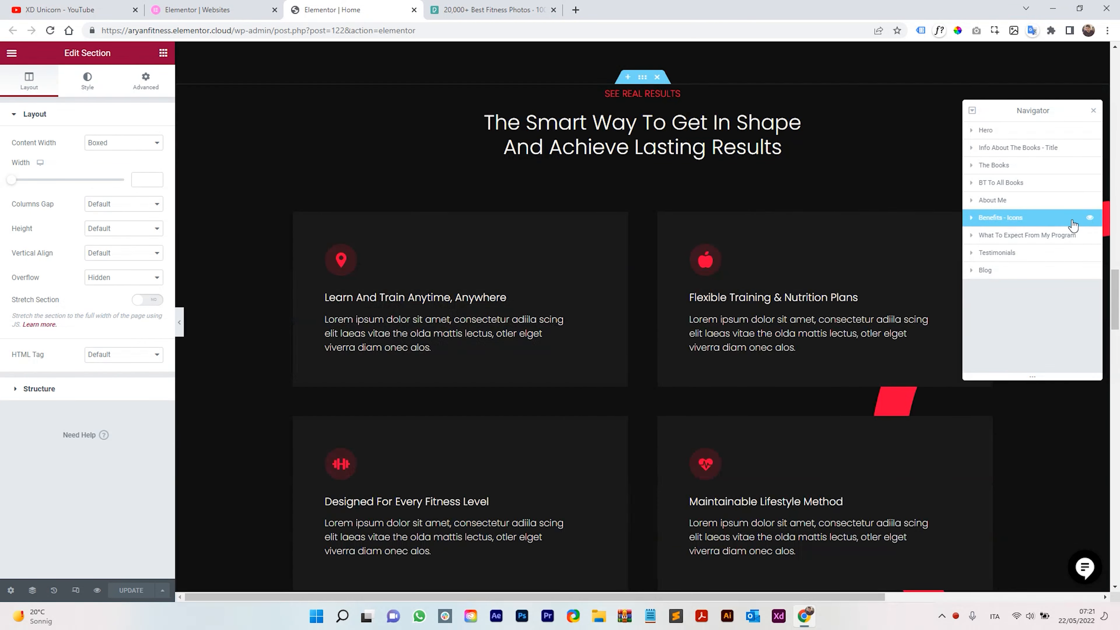
Expand the Benefits - Icons section and its column, and examine the inner sections and icon widget nested inside
left_click(972, 217)
left_click(1000, 236)
left_click(978, 235)
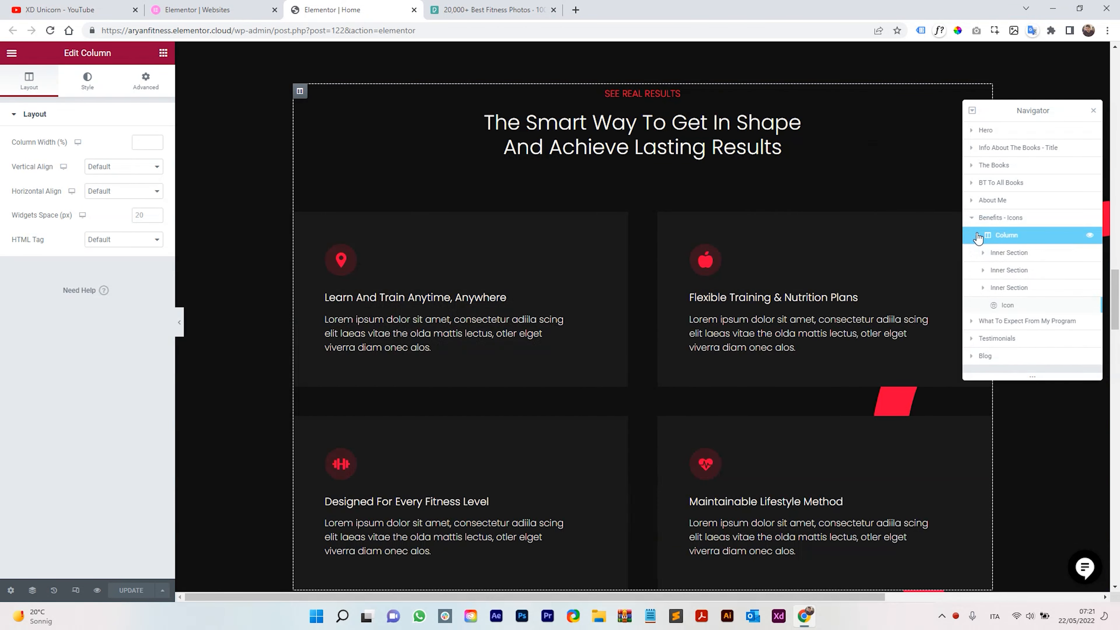
left_click(1020, 270)
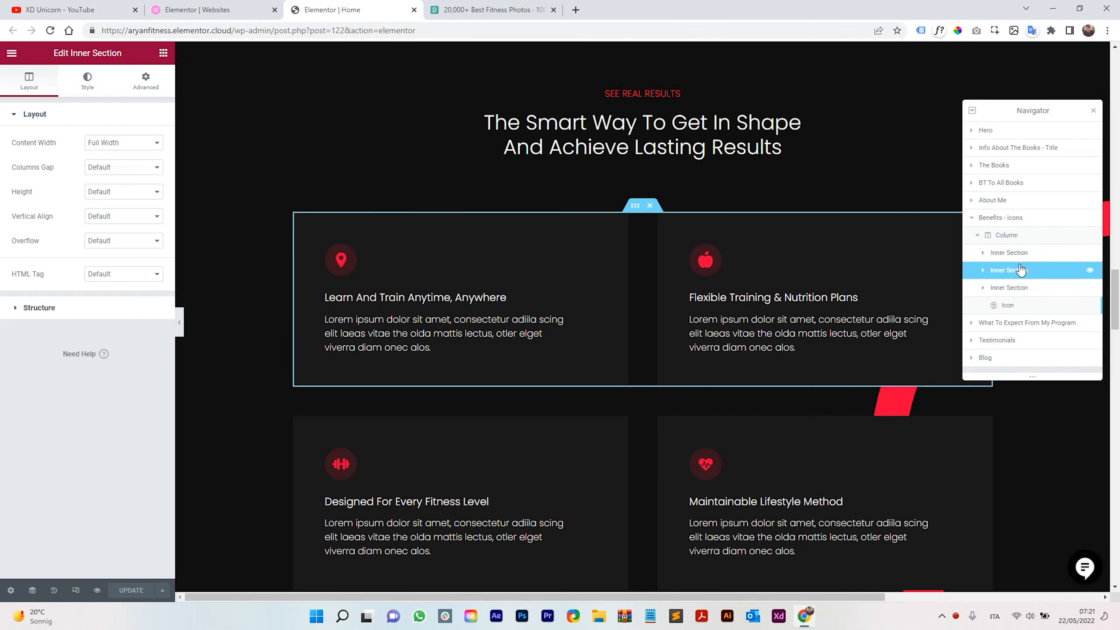
left_click(1015, 288)
left_click(1021, 305)
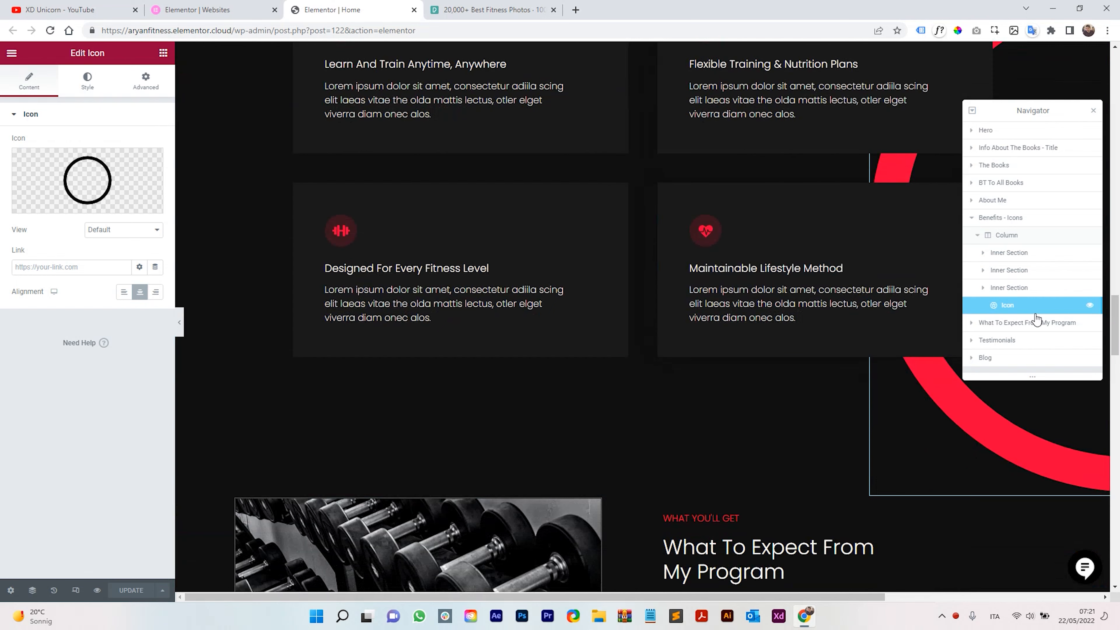
left_click(1003, 289)
left_click(1005, 305)
Look over the home page's content from the benefits area to the reviews section, ending back at the header
scroll(983, 392, "up", 8)
scroll(610, 214, "down", 15)
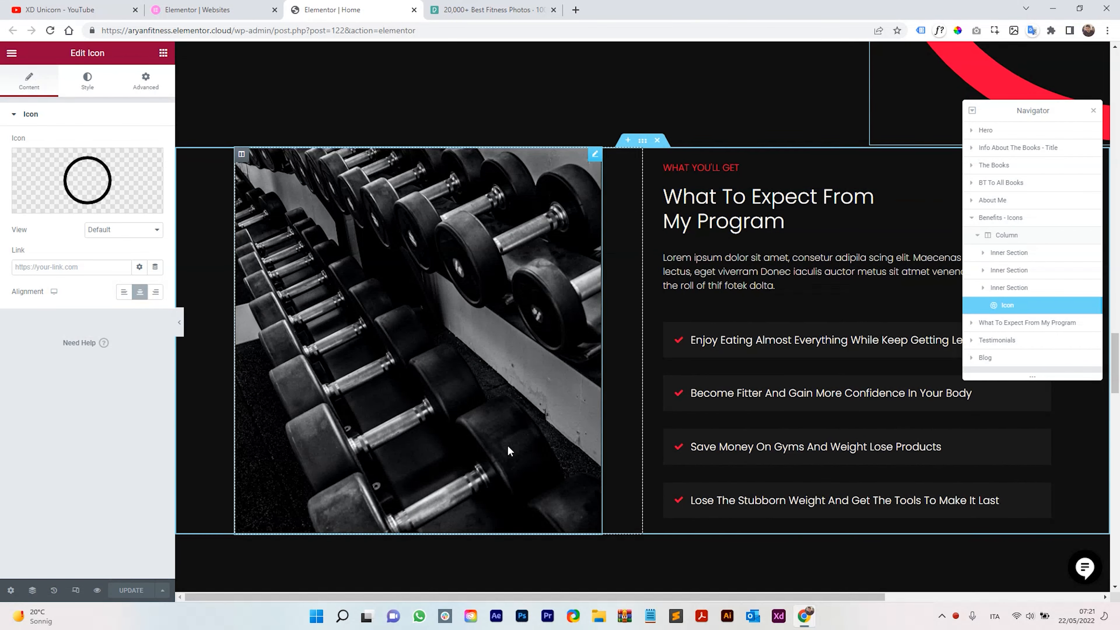
scroll(507, 450, "down", 10)
scroll(609, 381, "up", 20)
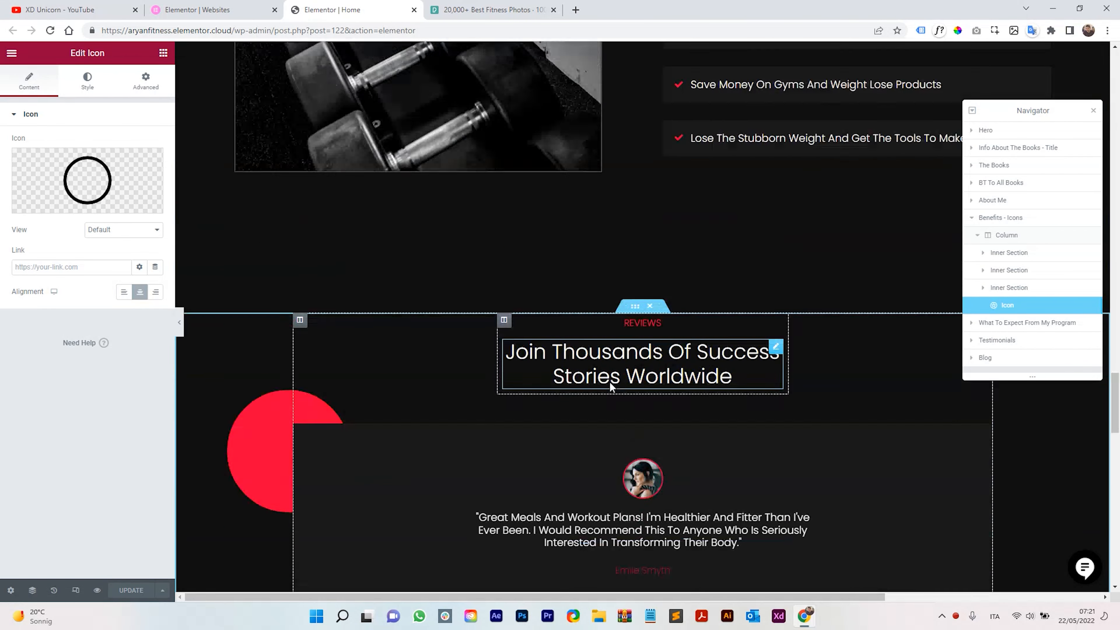
scroll(600, 379, "up", 20)
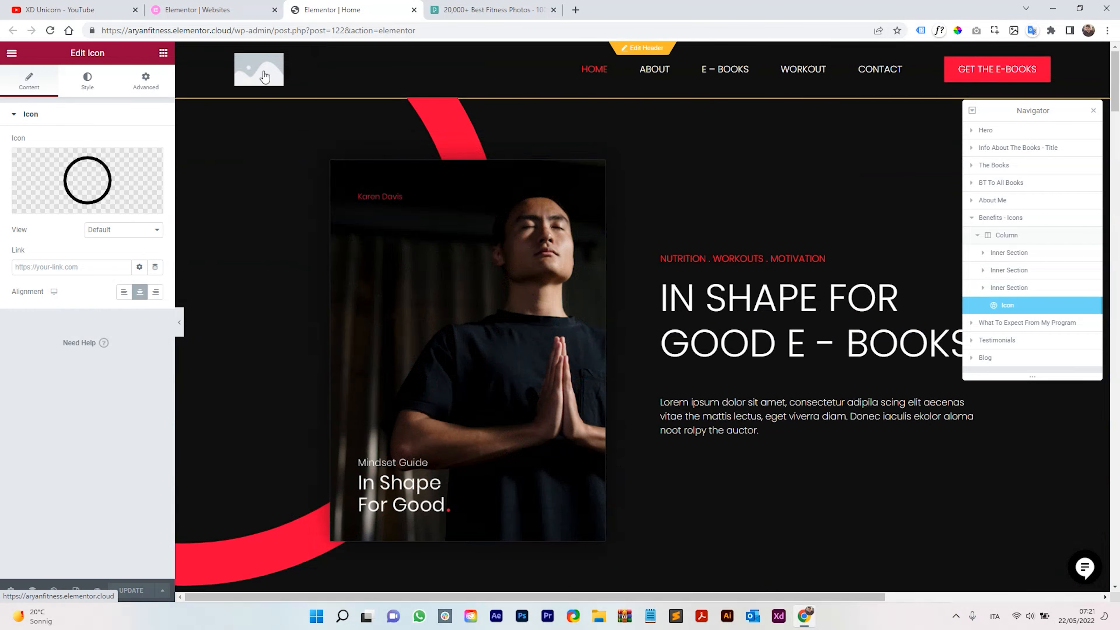
Set the site description to "Get in shape with me" in the Site Identity settings
left_click(12, 53)
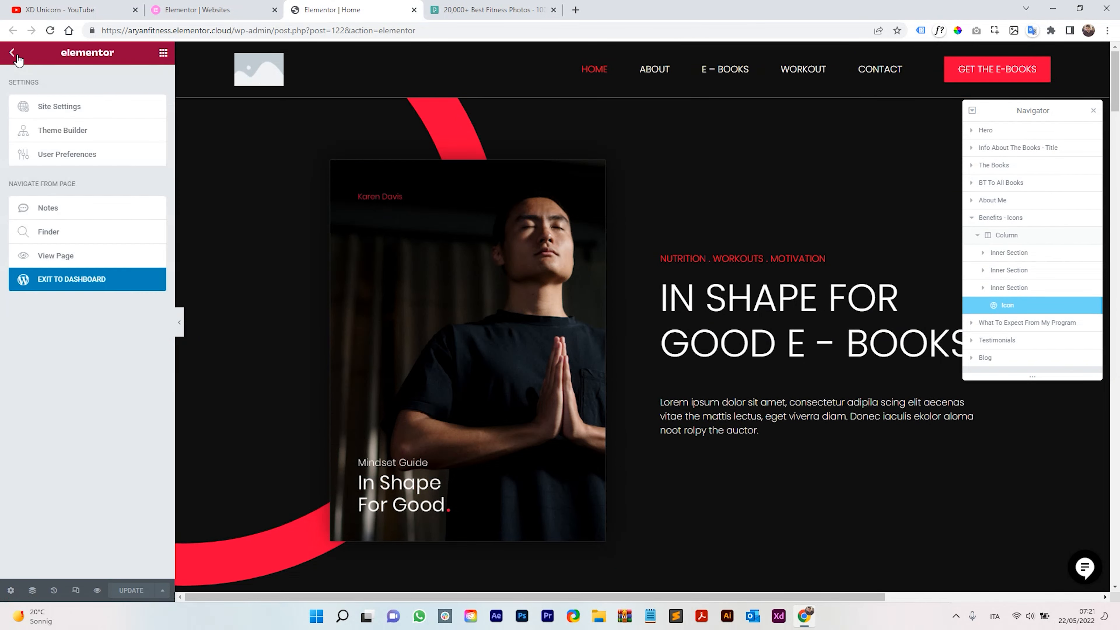
left_click(65, 109)
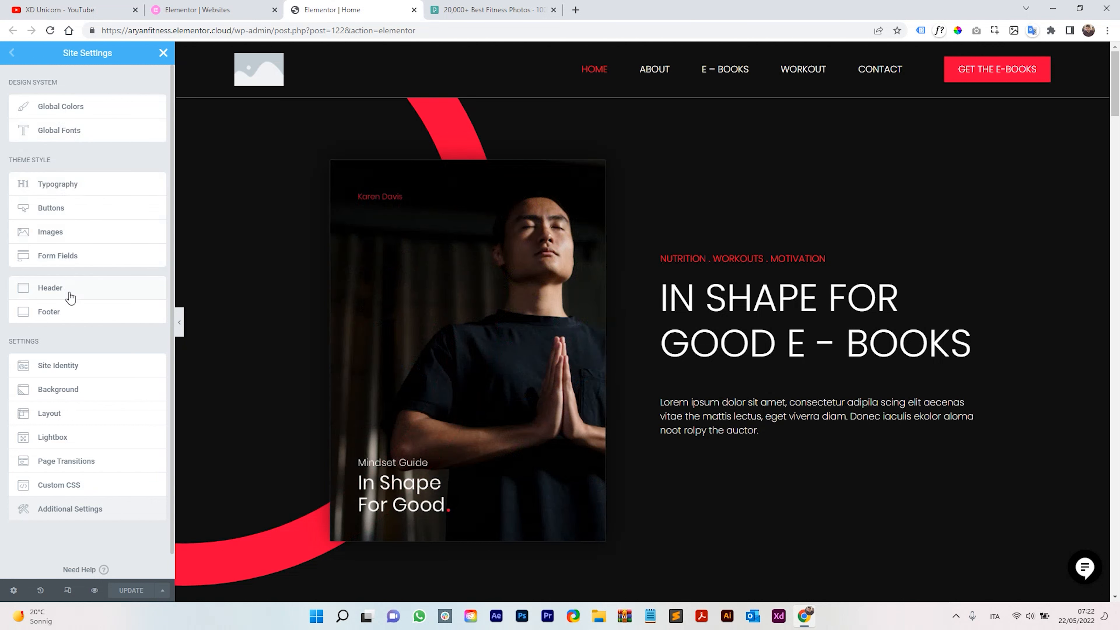
left_click(55, 366)
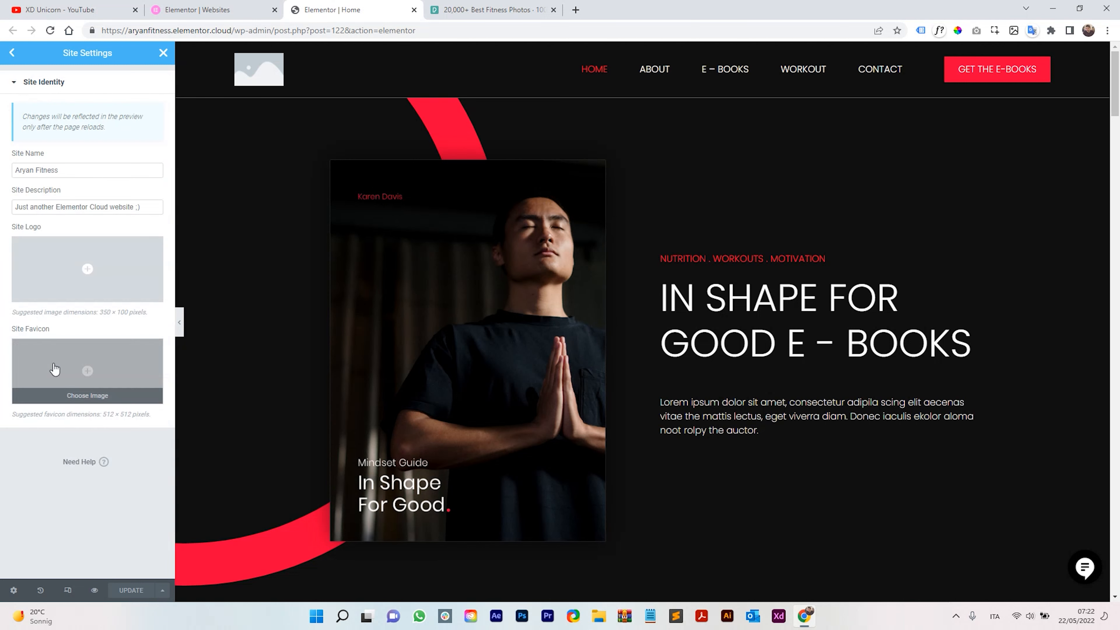
left_click_drag(34, 171, 75, 177)
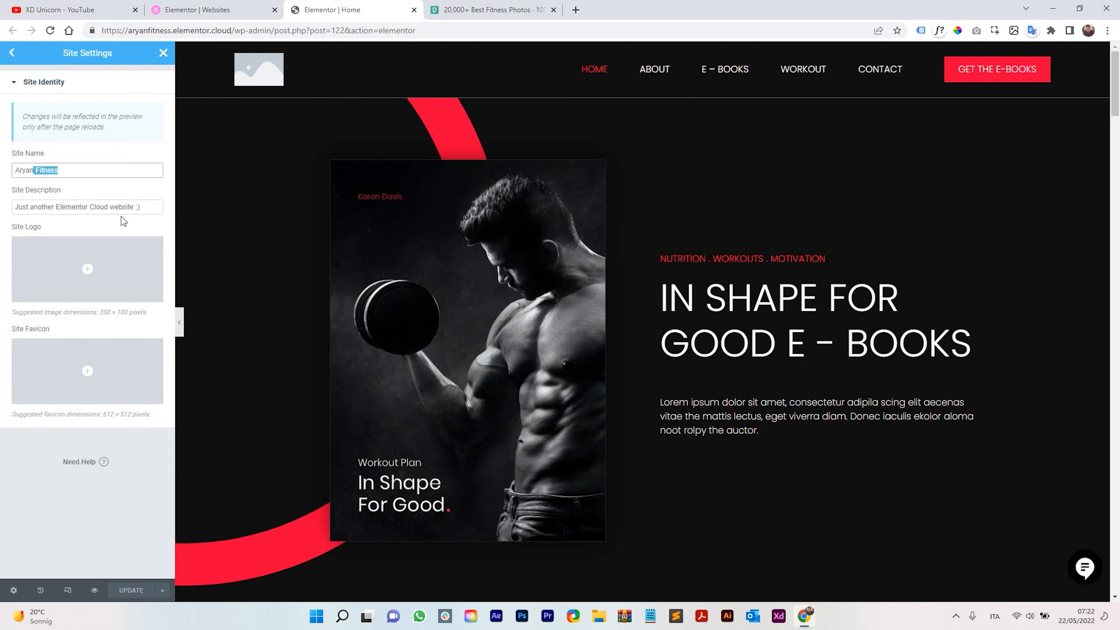
triple_click(145, 210)
type("G")
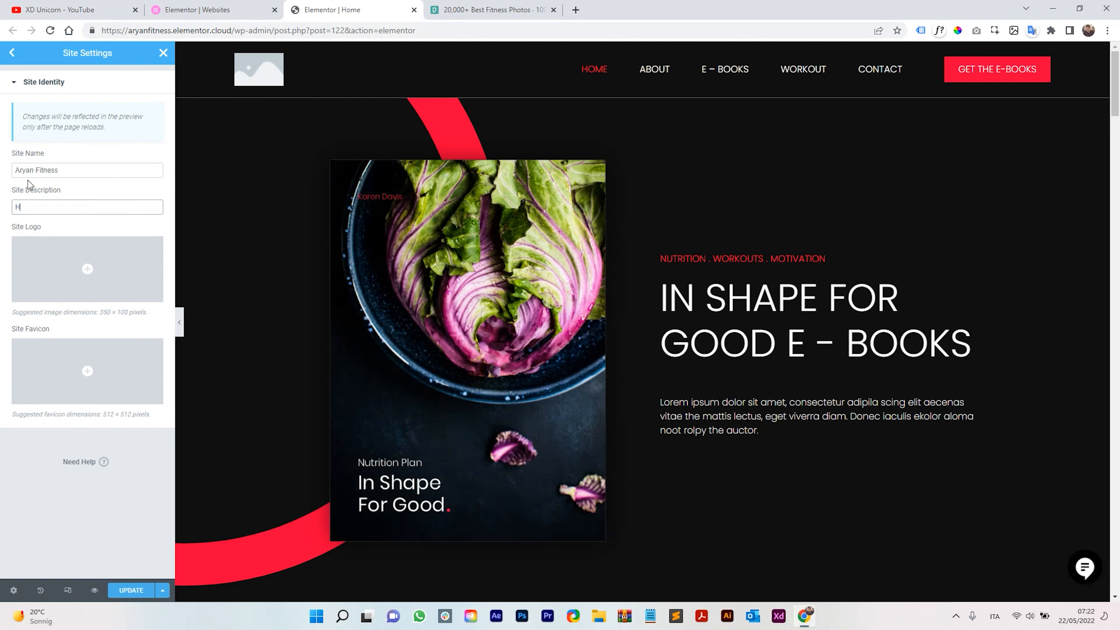
type("et in shape with me")
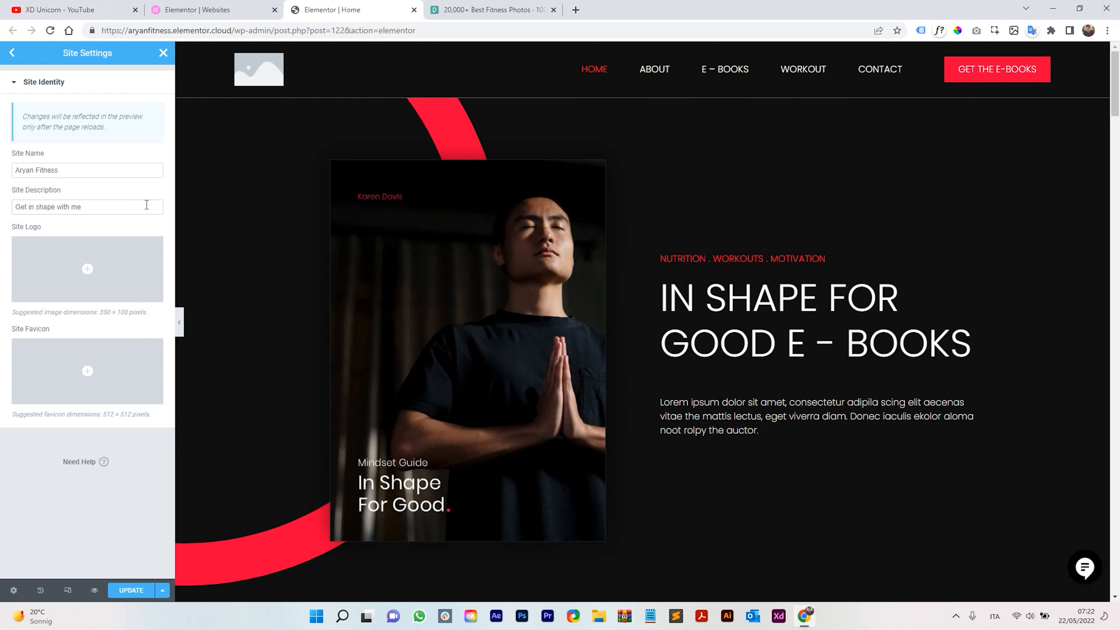
Upload the small logo PNG from the Elementor Cloud Tutorial Fitness folder and insert it as the site logo
left_click(88, 278)
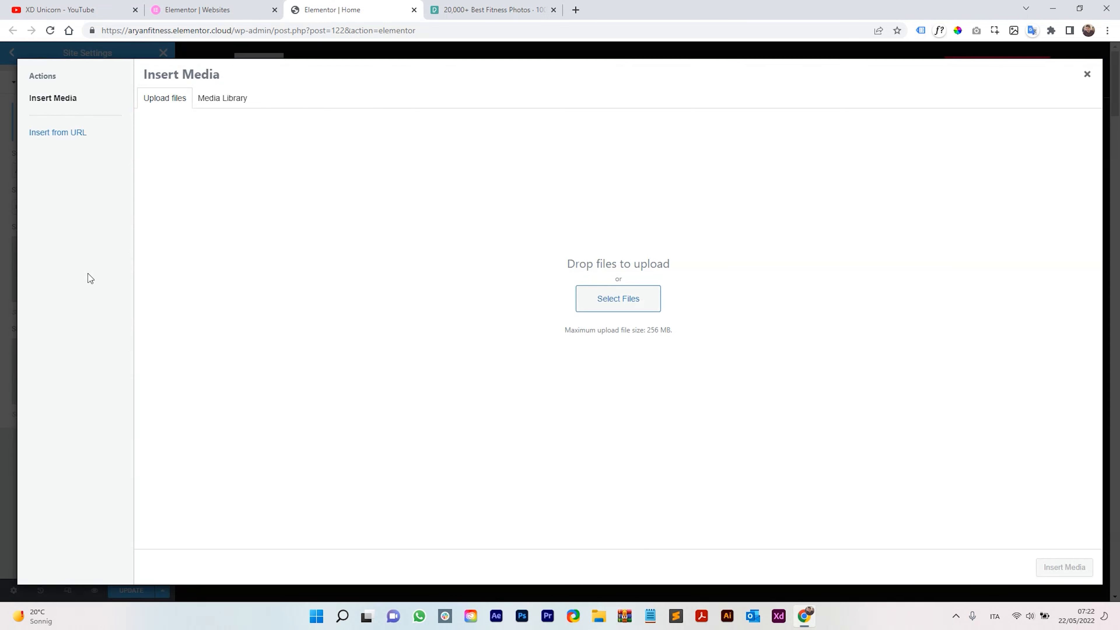
left_click(598, 615)
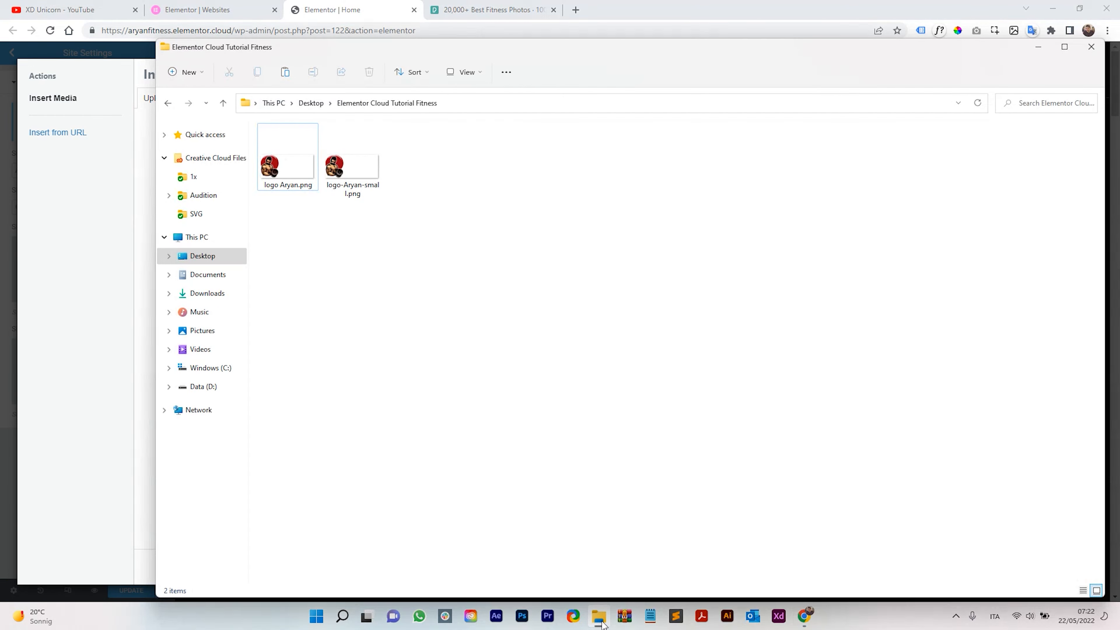
left_click(352, 163)
left_click_drag(385, 50, 783, 158)
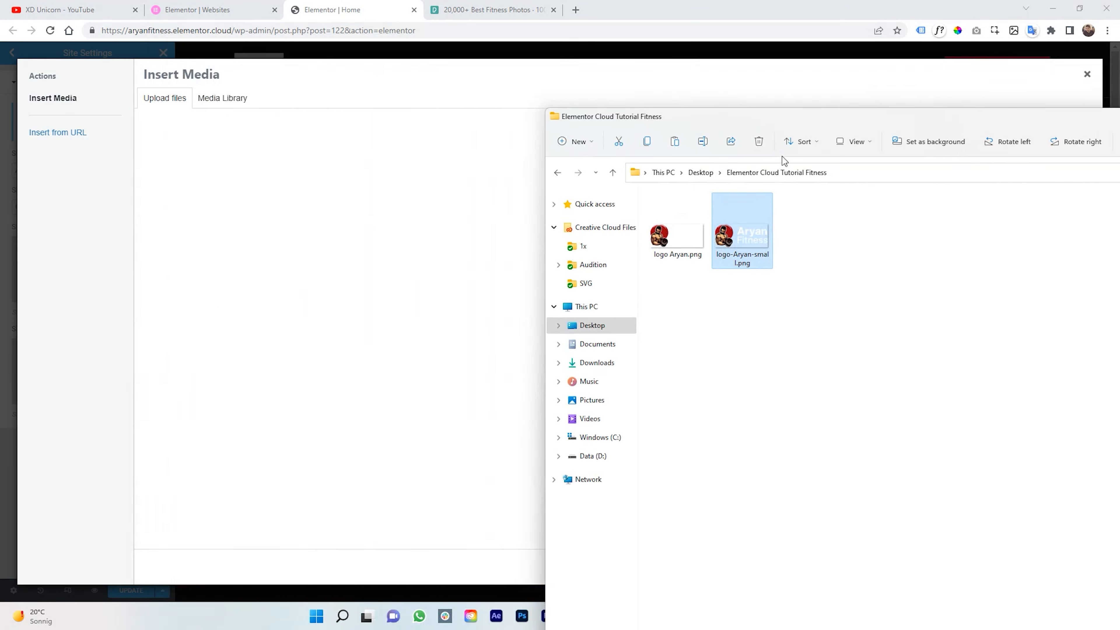
left_click_drag(744, 237, 456, 296)
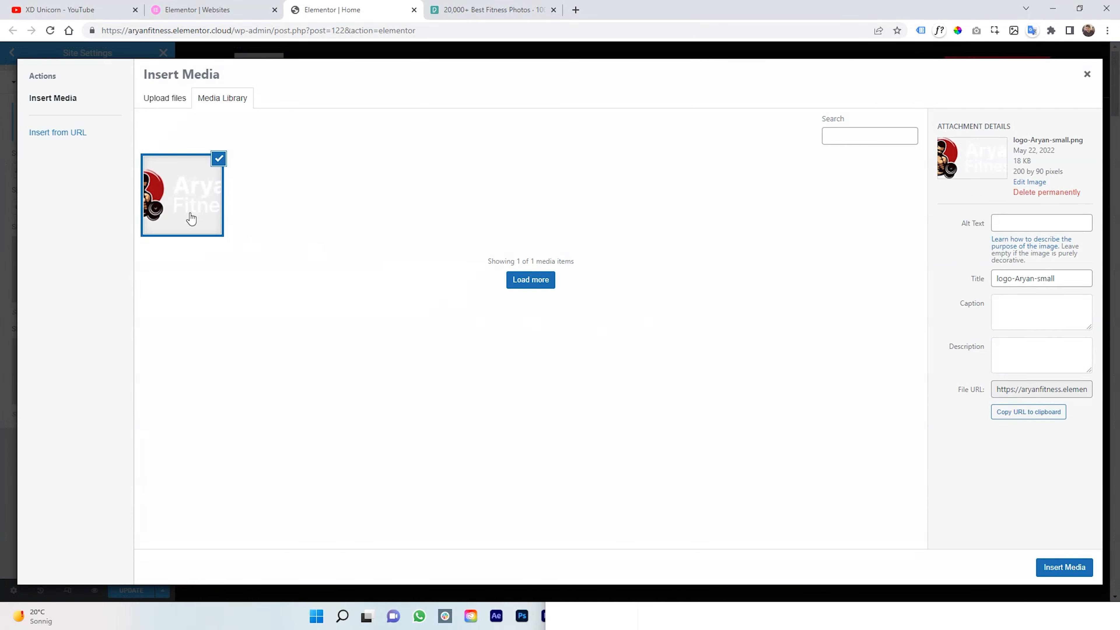
left_click(1085, 572)
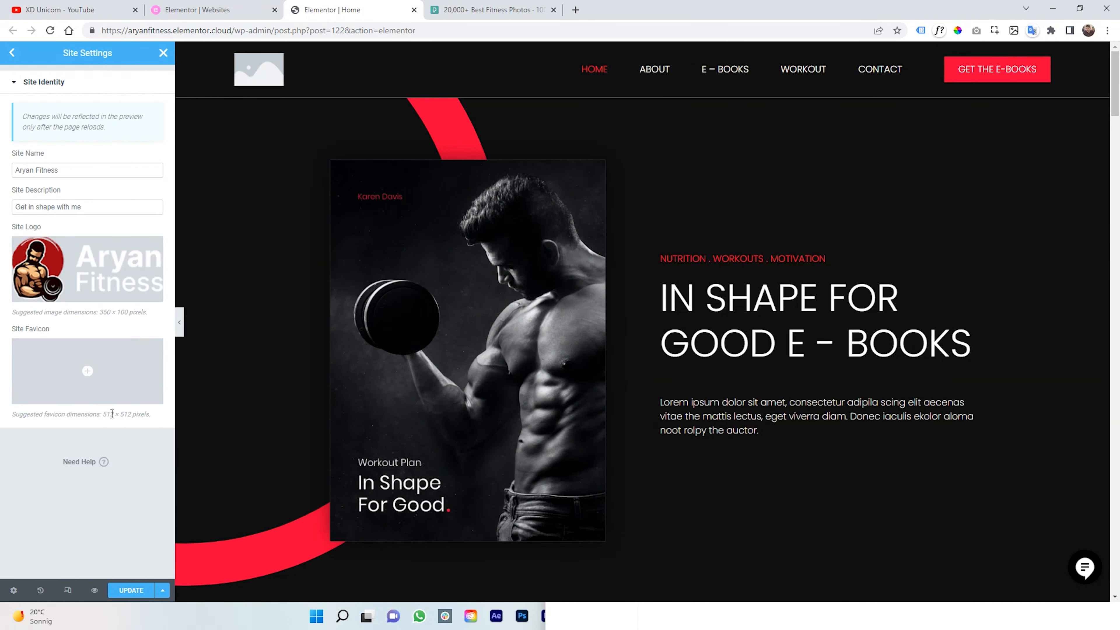
Save the updated site identity and return to the page editor
left_click_drag(122, 411, 109, 413)
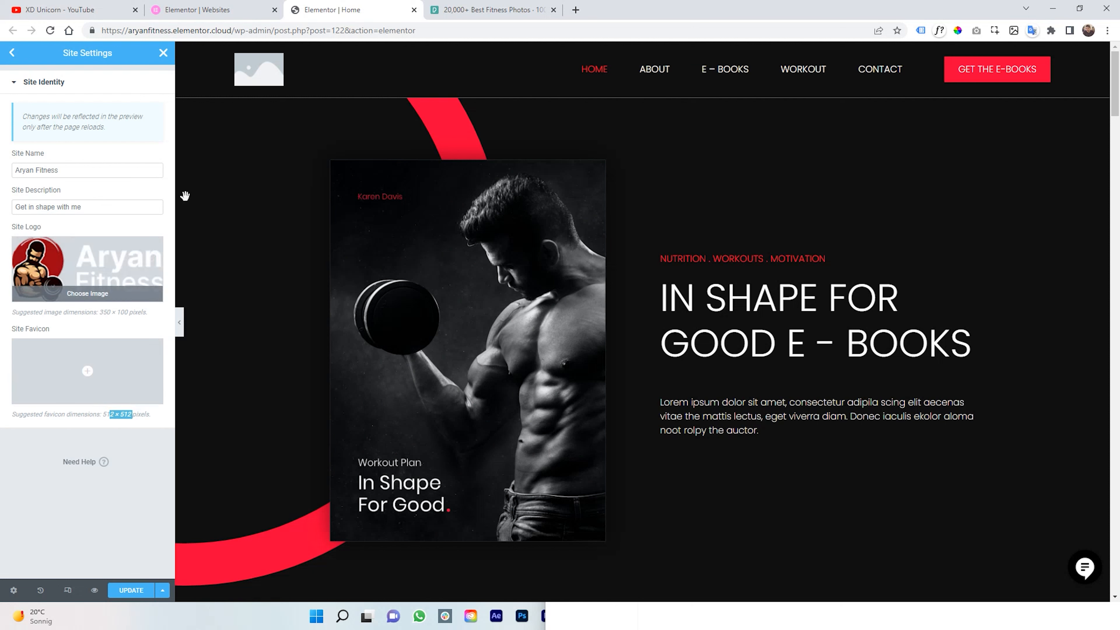
left_click(136, 590)
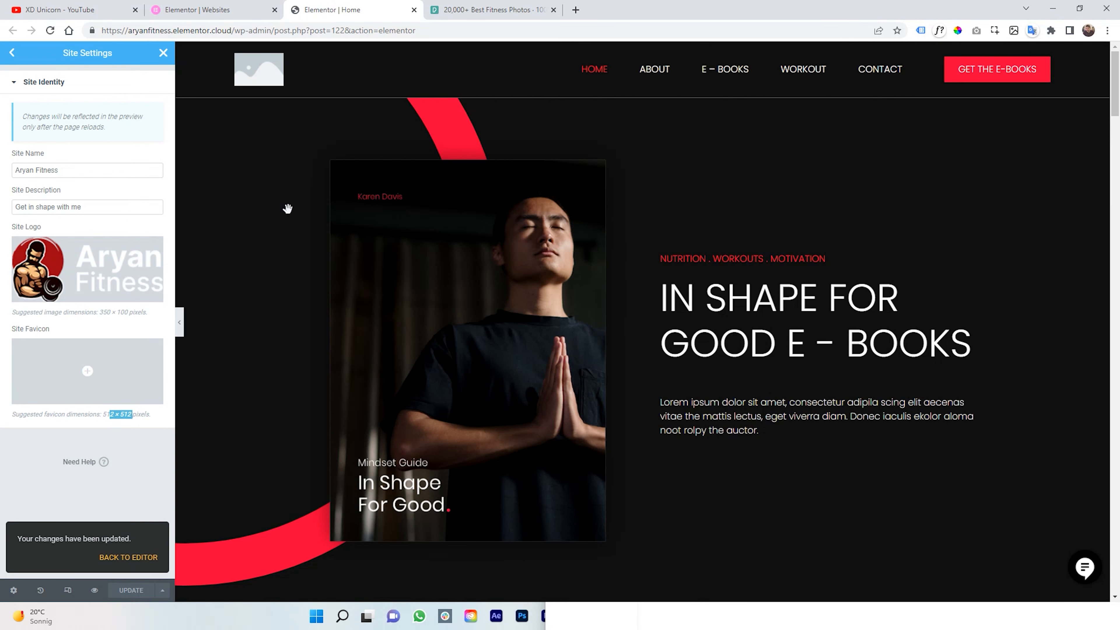
left_click(164, 53)
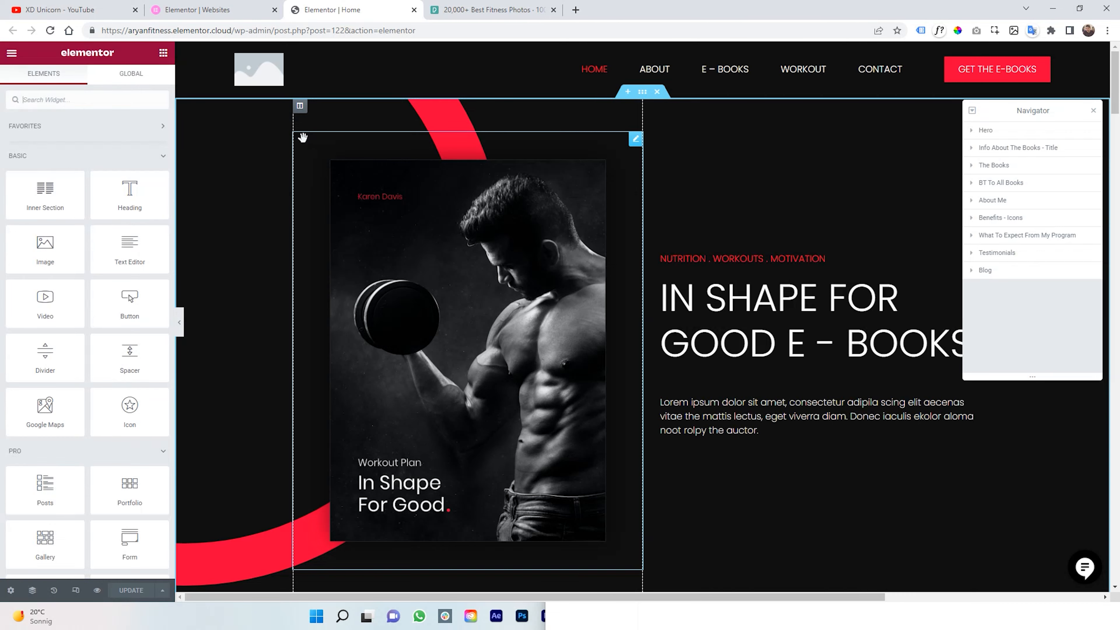
Check the logo in the home page's header and look over the hero and My Books areas
scroll(250, 248, "down", 10)
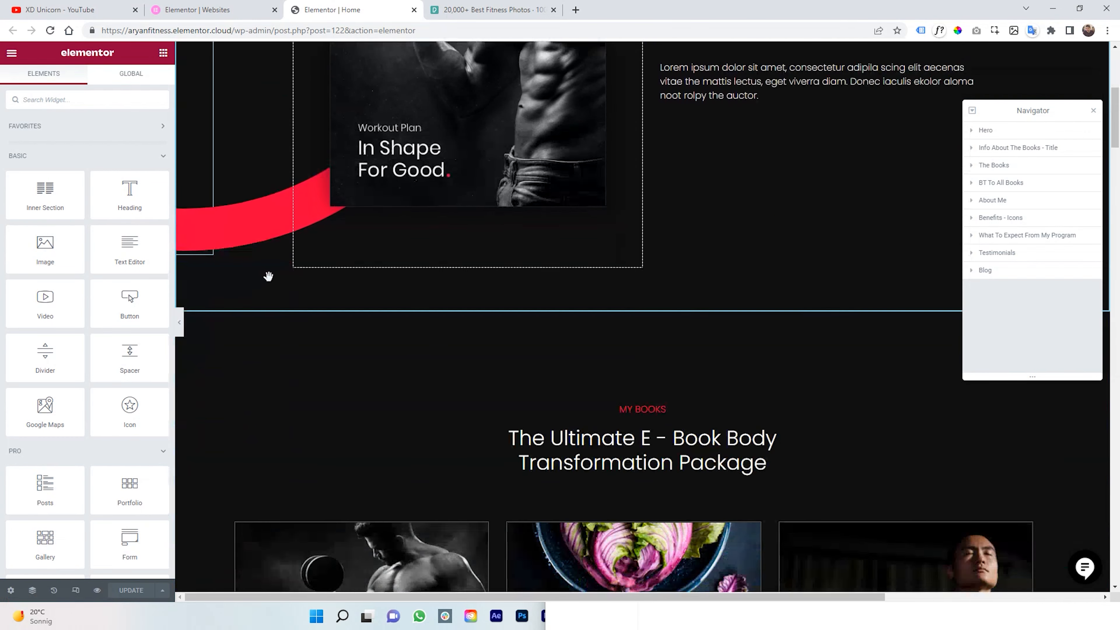
scroll(268, 278, "up", 6)
scroll(271, 283, "up", 5)
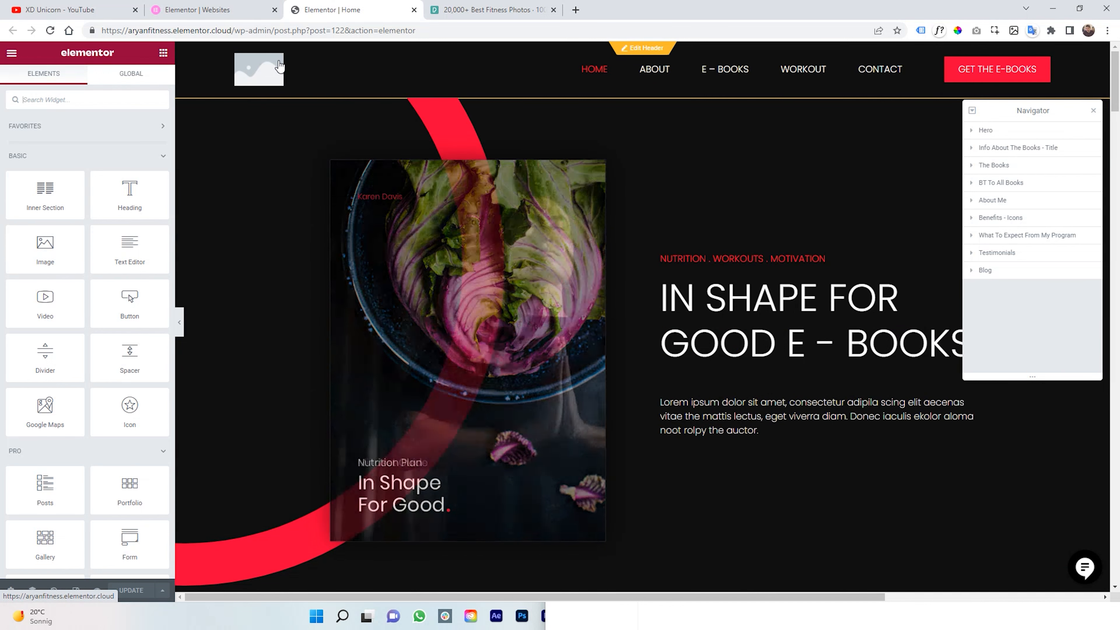
left_click(279, 65)
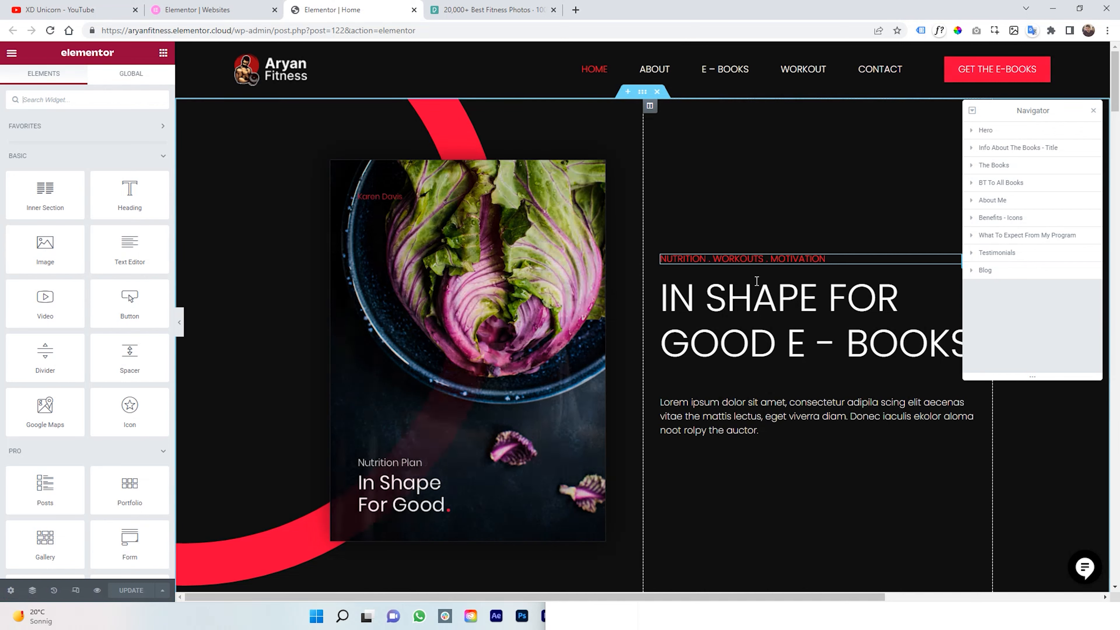
scroll(529, 406, "down", 4)
scroll(529, 405, "down", 3)
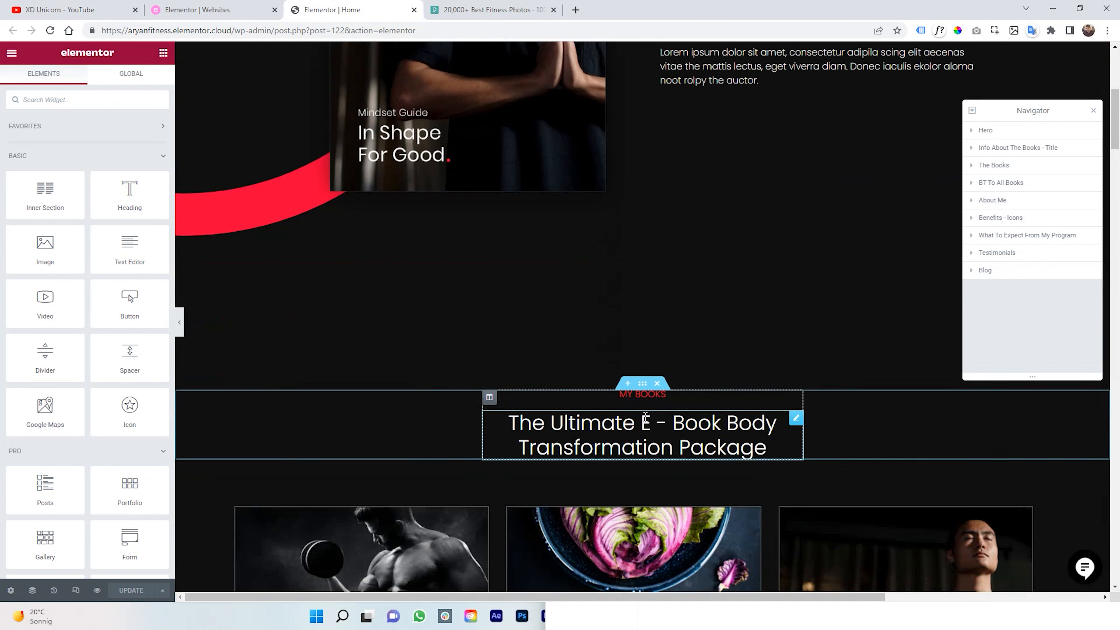
scroll(529, 405, "up", 8)
Set the Primary global font's family to Inter in the Site Settings
left_click(11, 54)
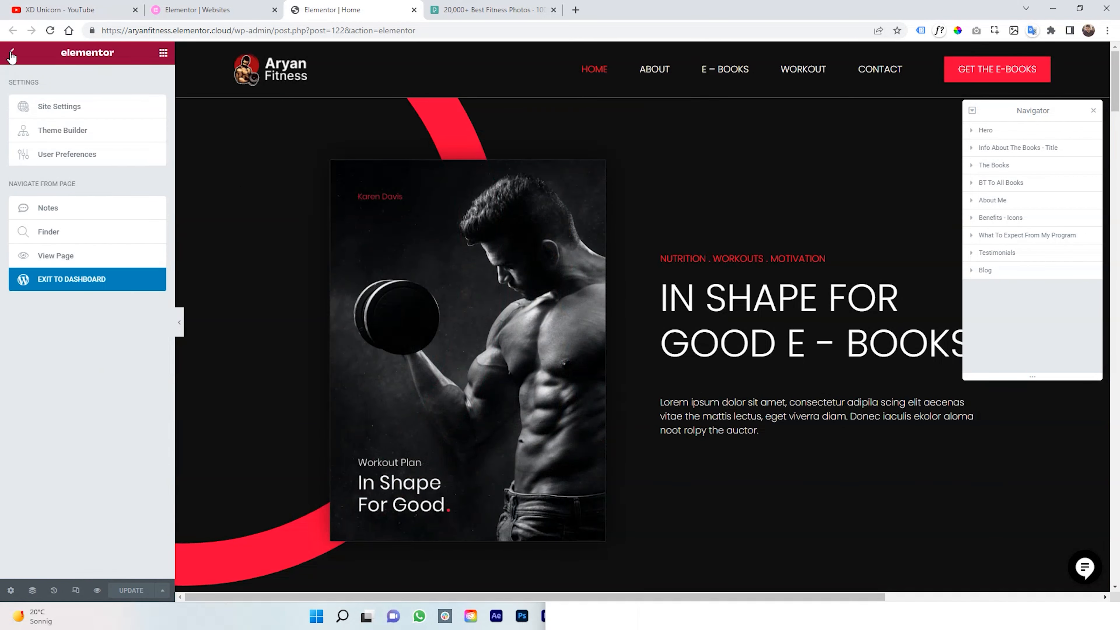
left_click(61, 107)
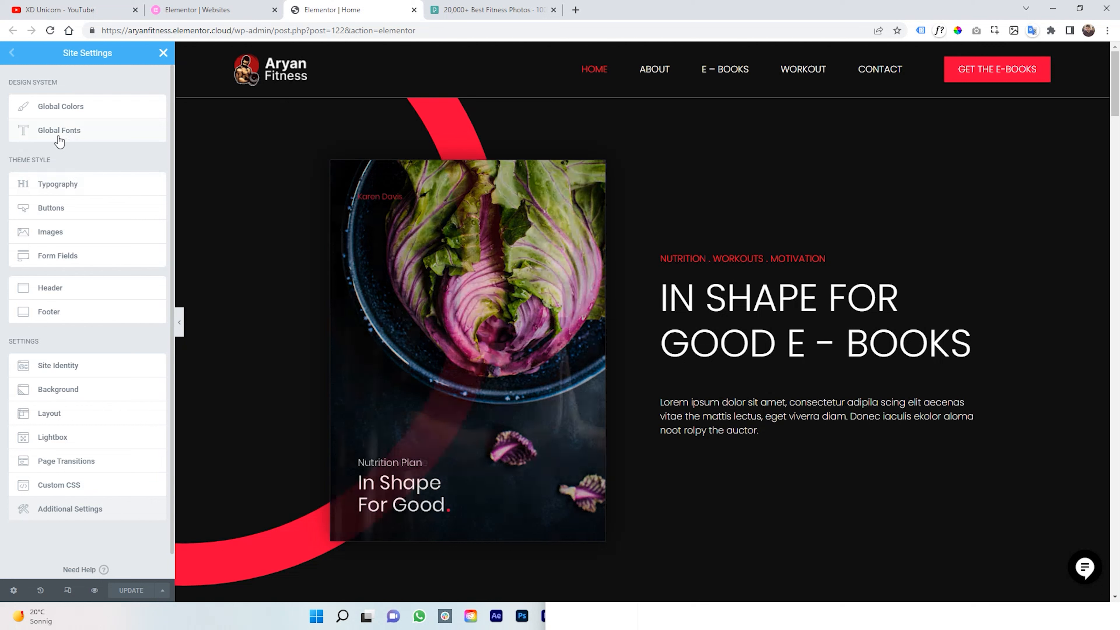
left_click(66, 142)
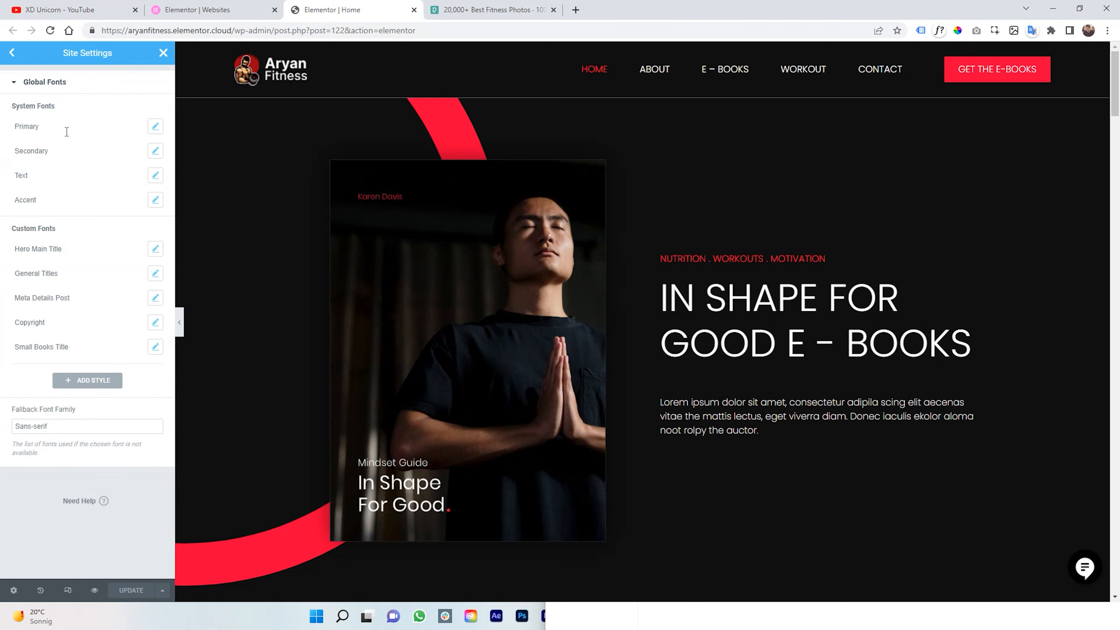
left_click(155, 128)
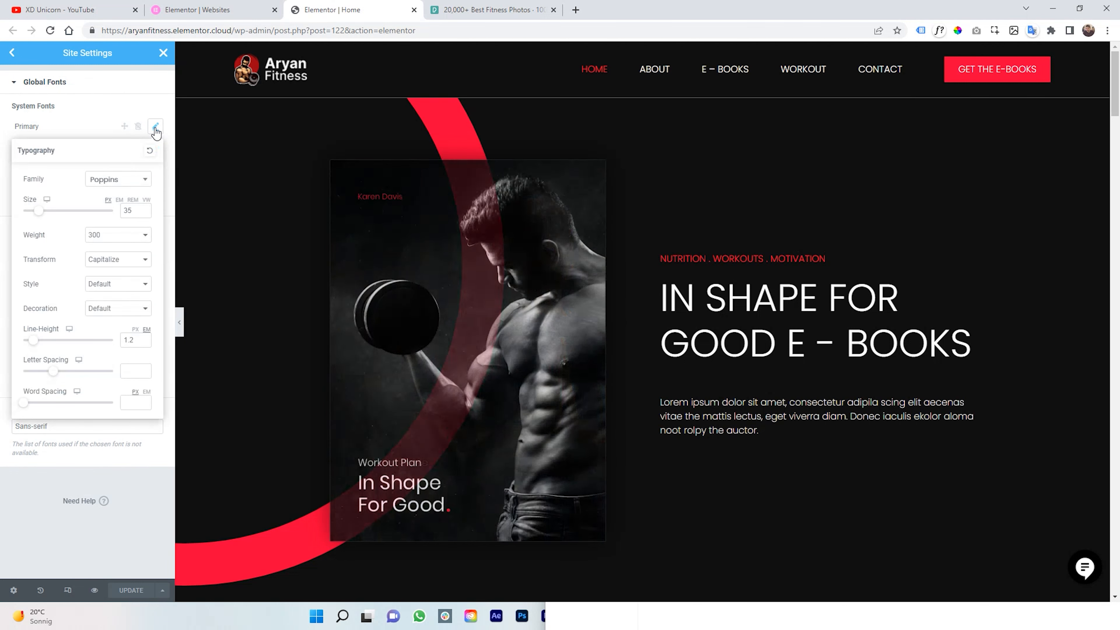
left_click(123, 179)
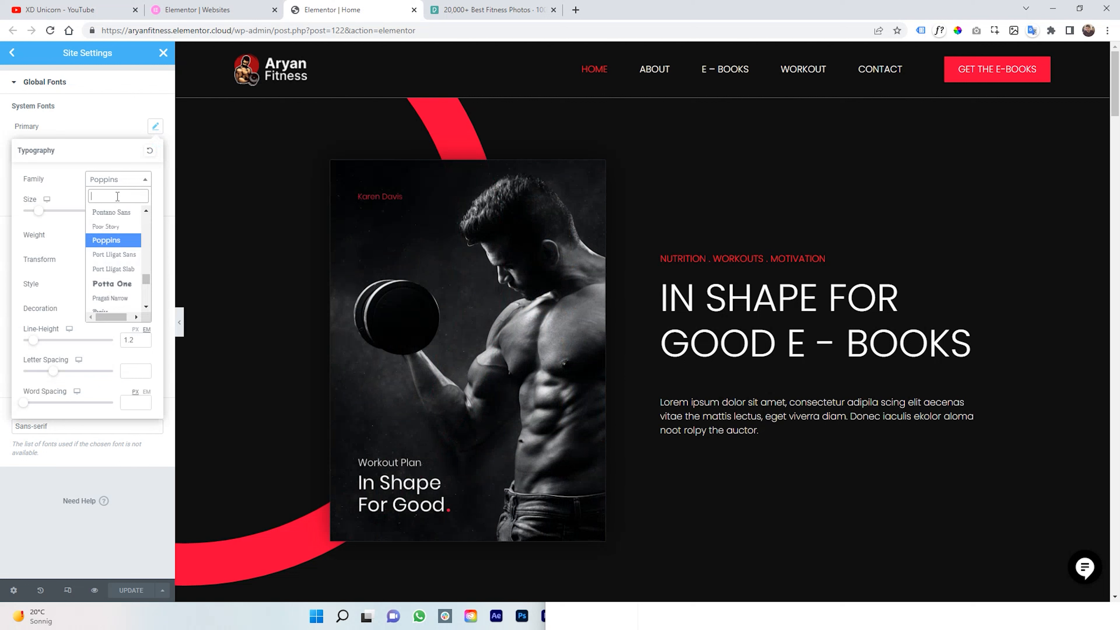
type("inter")
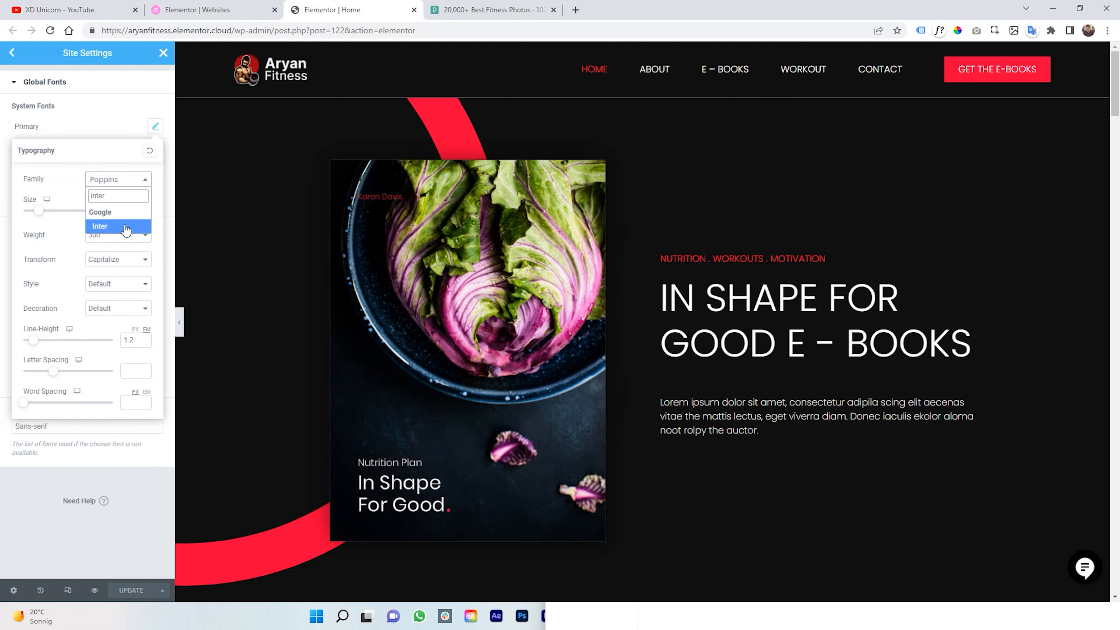
left_click(127, 226)
left_click(117, 120)
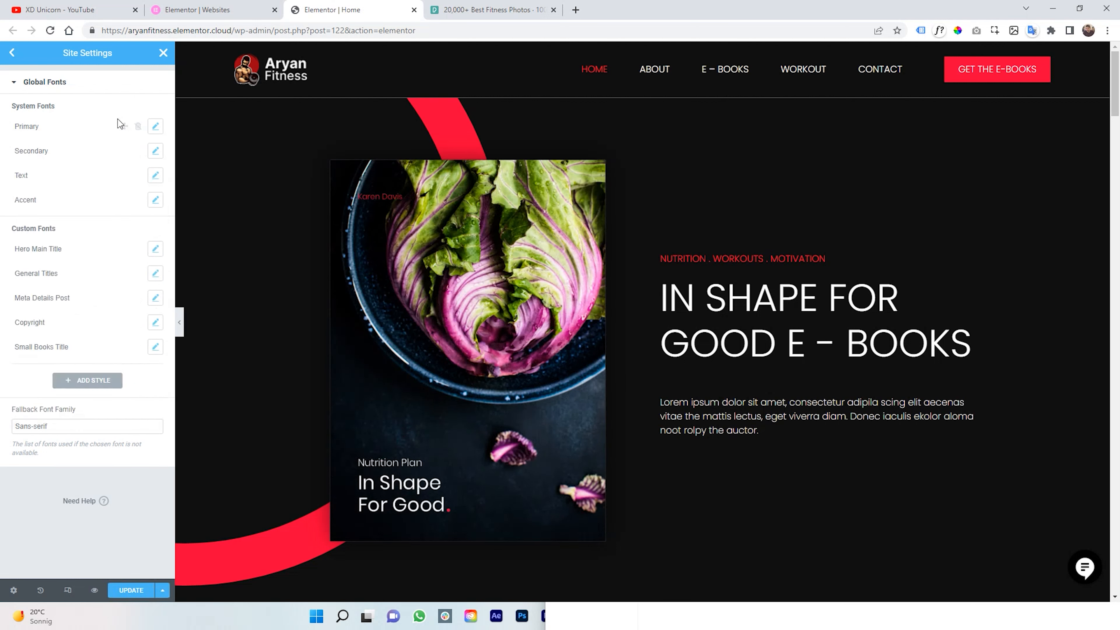
Set the Text global font's family to Inter
left_click(150, 177)
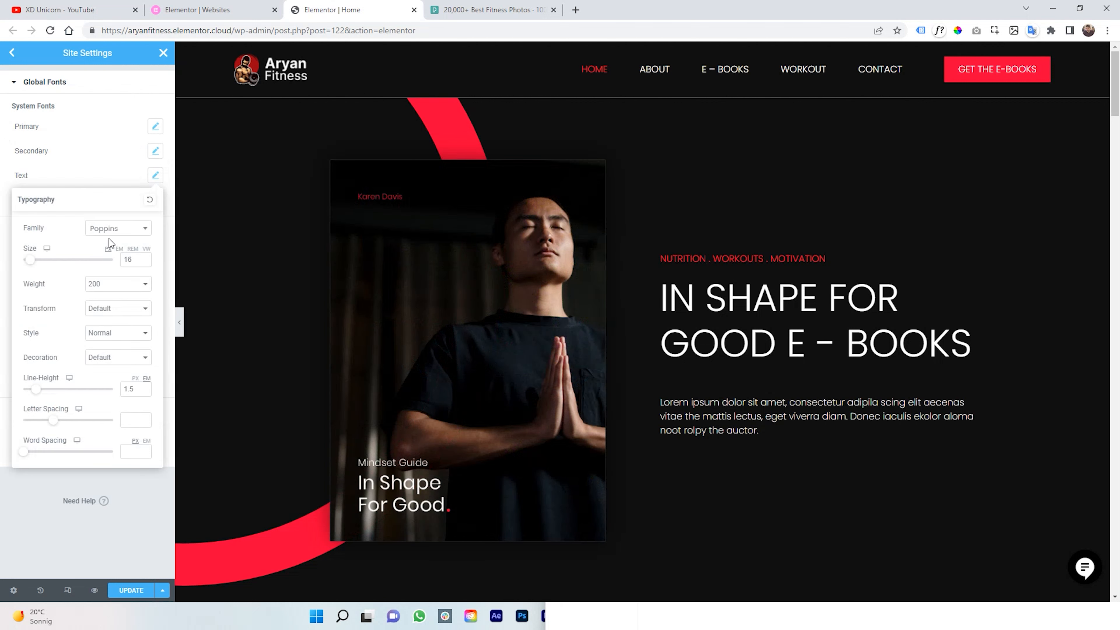
left_click(110, 228)
type("inter")
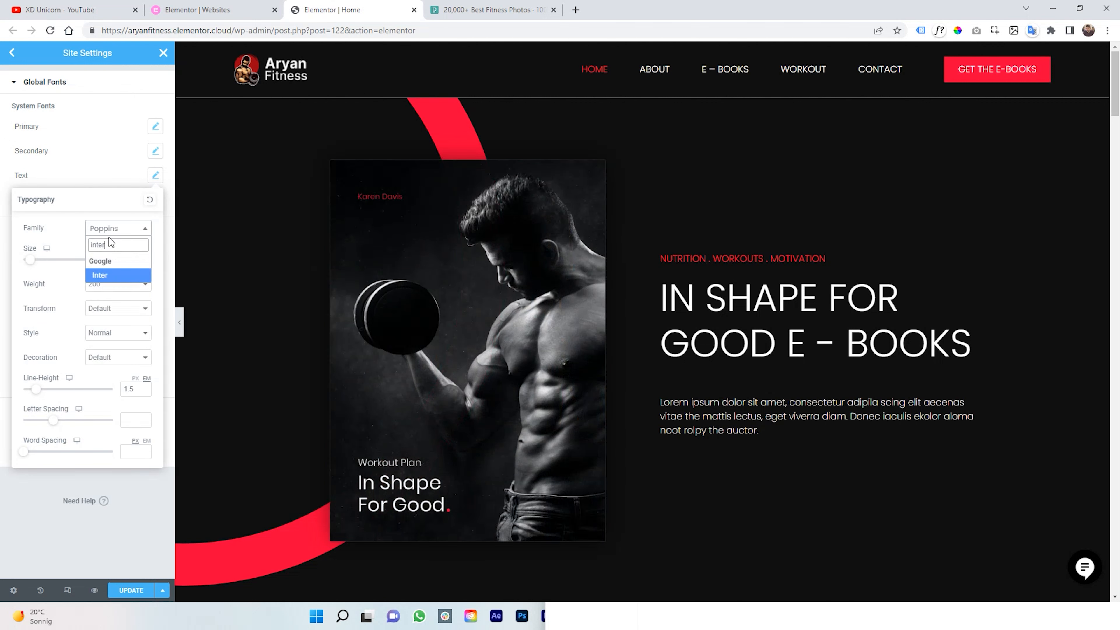
key("Return")
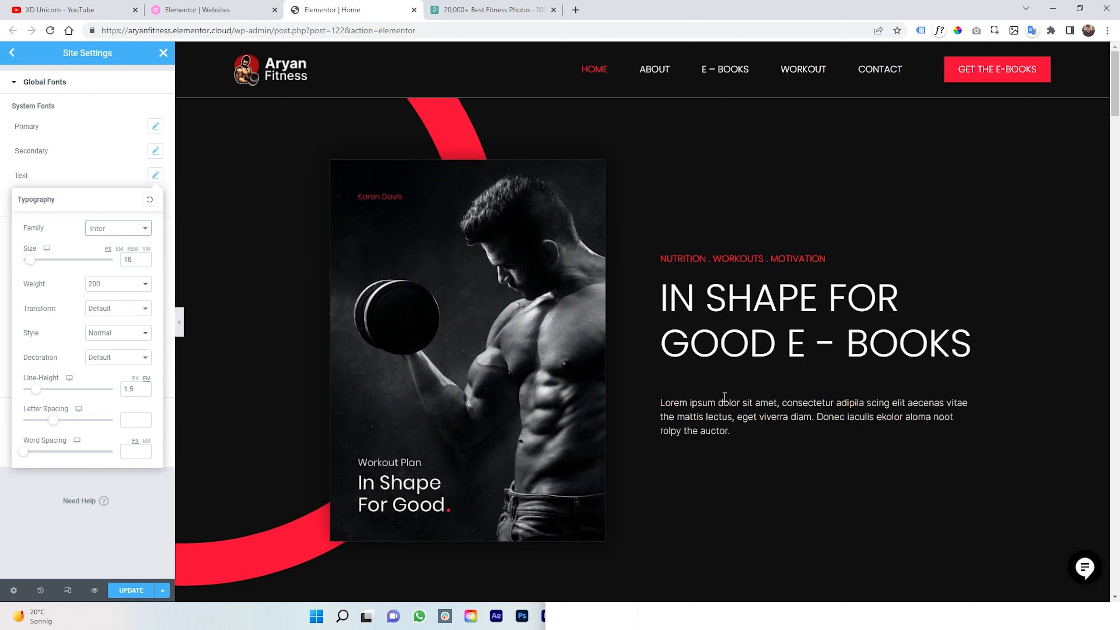
left_click(150, 172)
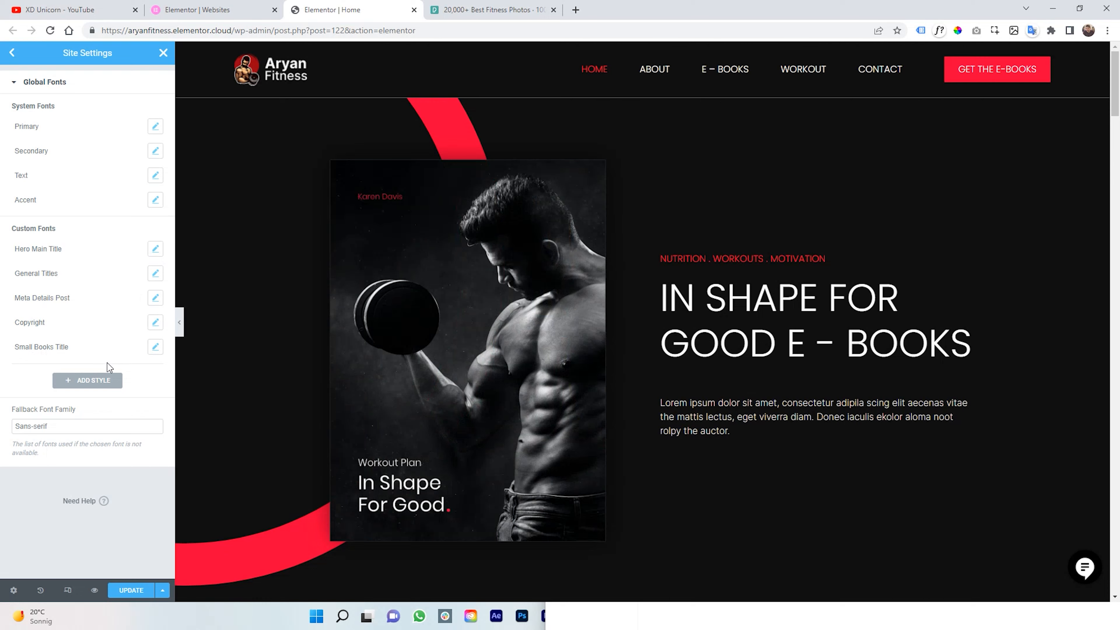
Set the font size of the Hero Main Title custom font to 62 px
left_click(155, 249)
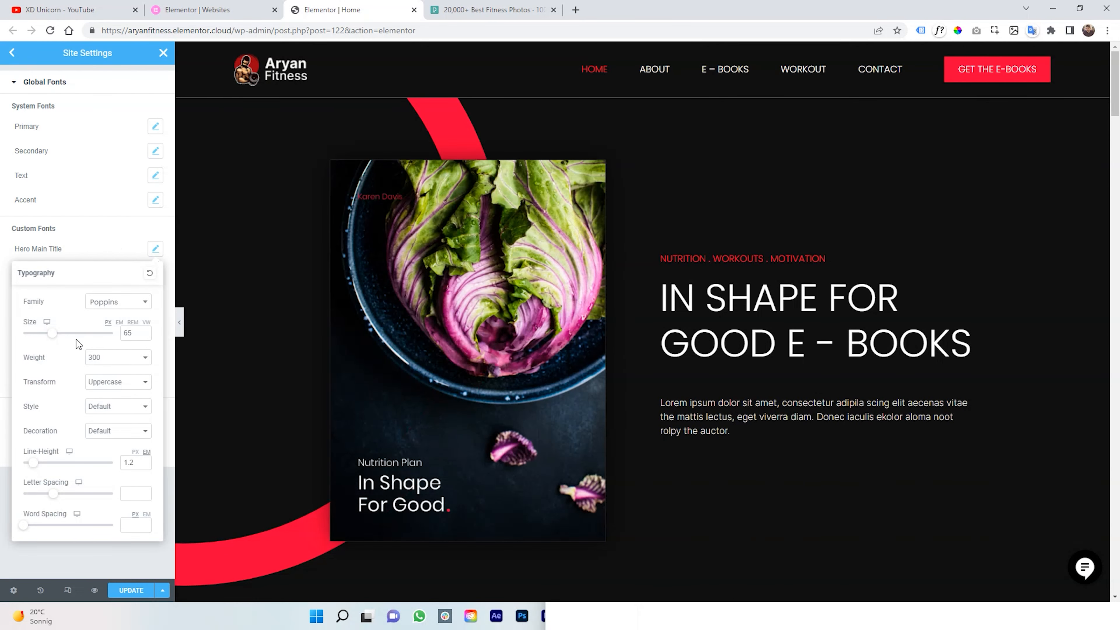
mouse_move(53, 340)
left_mouse_down()
mouse_move(67, 339)
mouse_move(57, 338)
mouse_move(62, 347)
left_mouse_up()
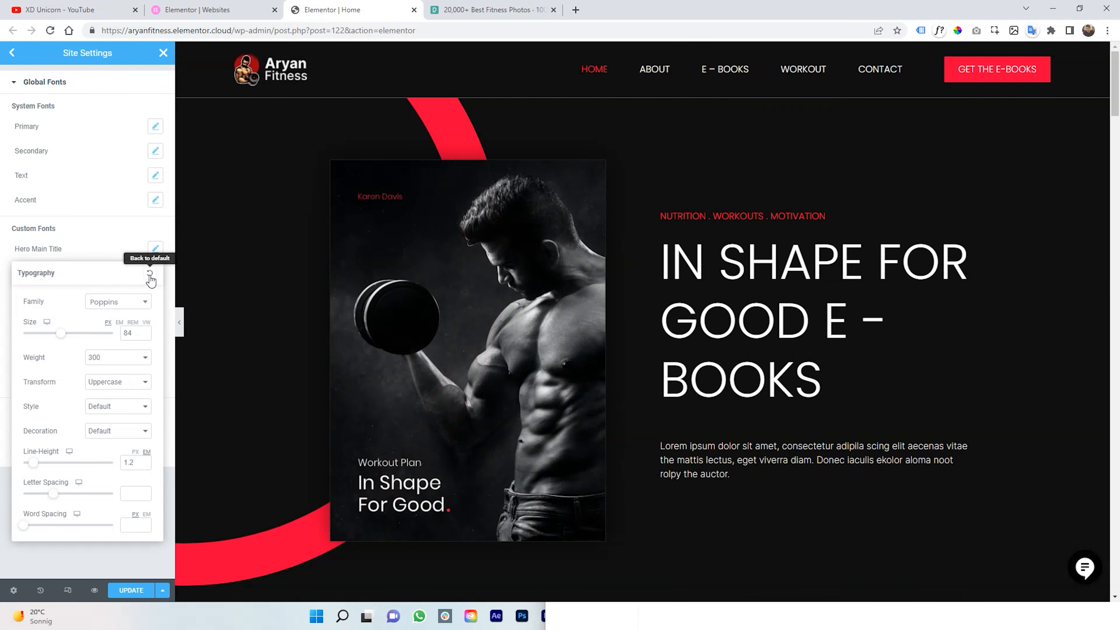
left_click(155, 248)
left_click(156, 249)
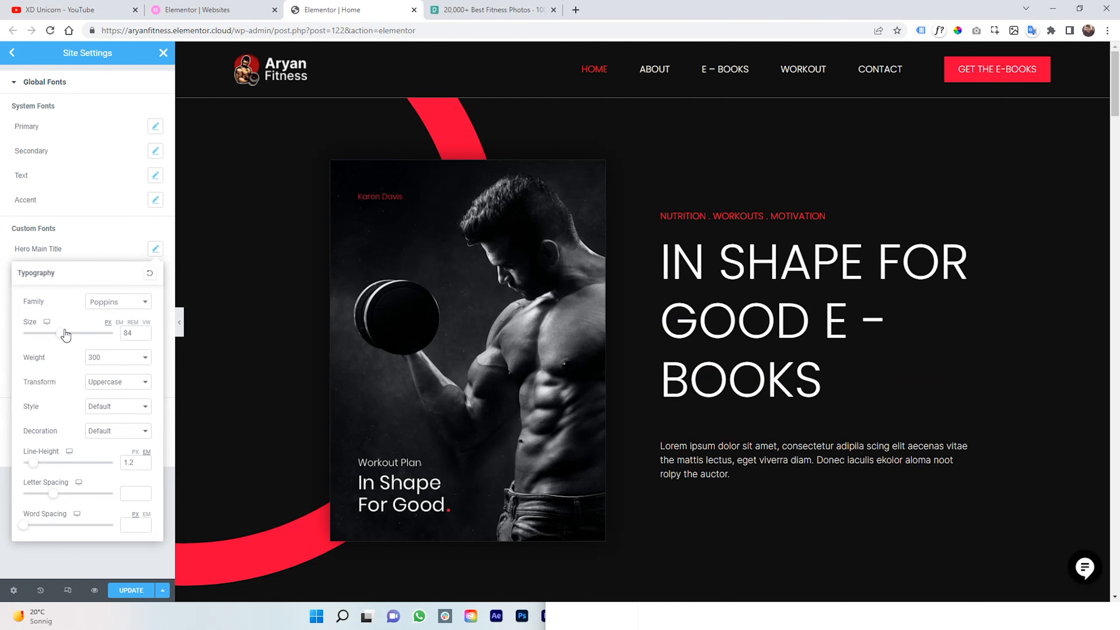
left_click_drag(64, 337, 53, 338)
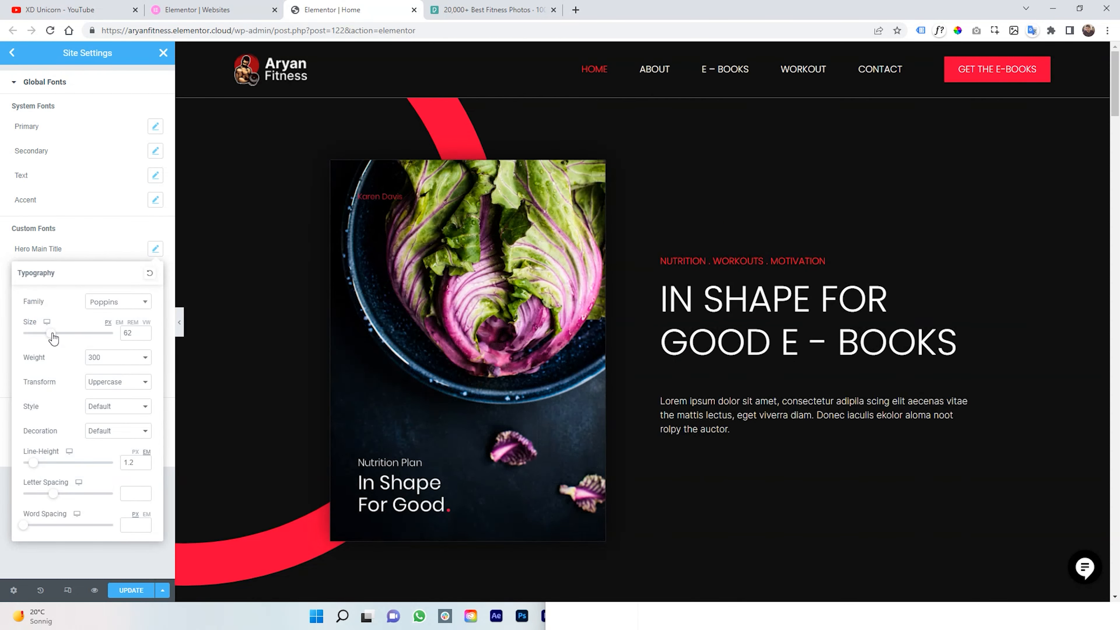
left_click(114, 241)
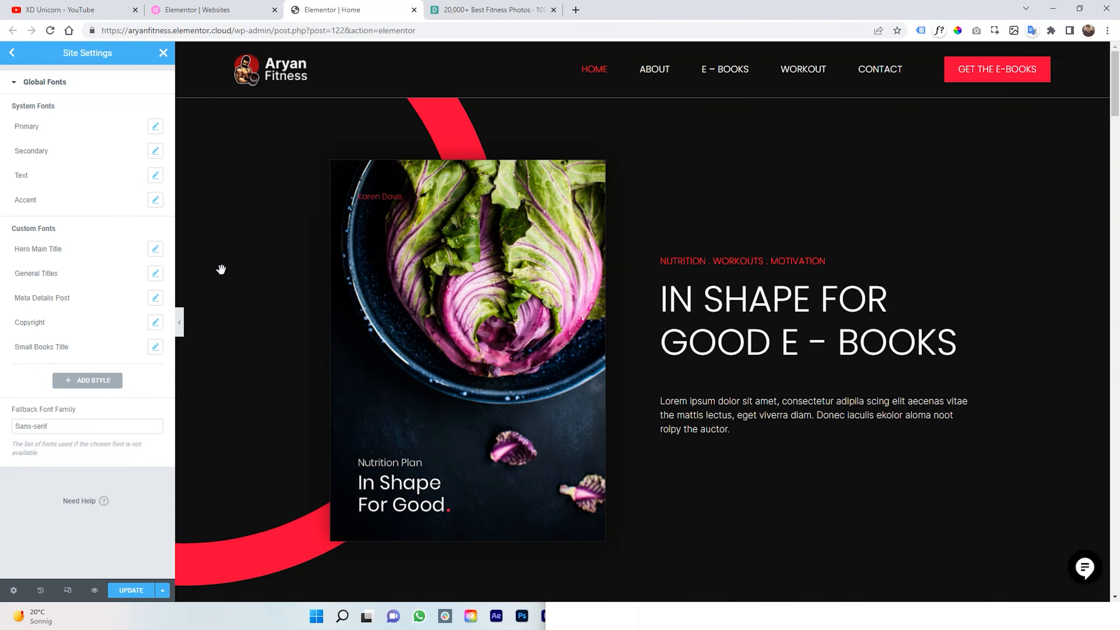
Open the Global Colors settings and examine where the accent color is used across the home page
left_click(12, 52)
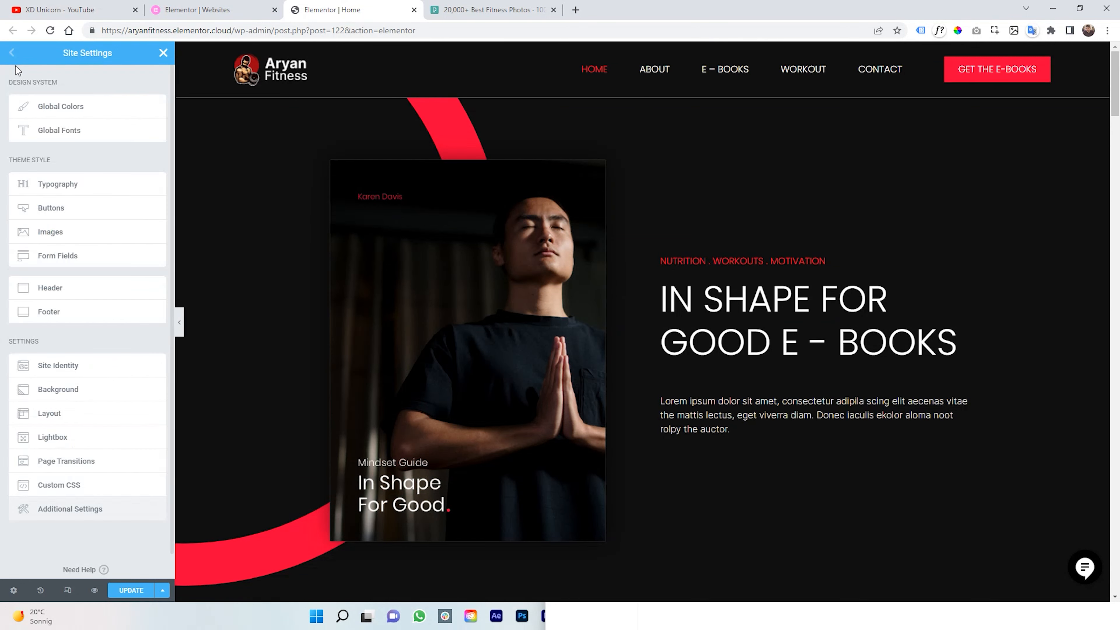
left_click(90, 112)
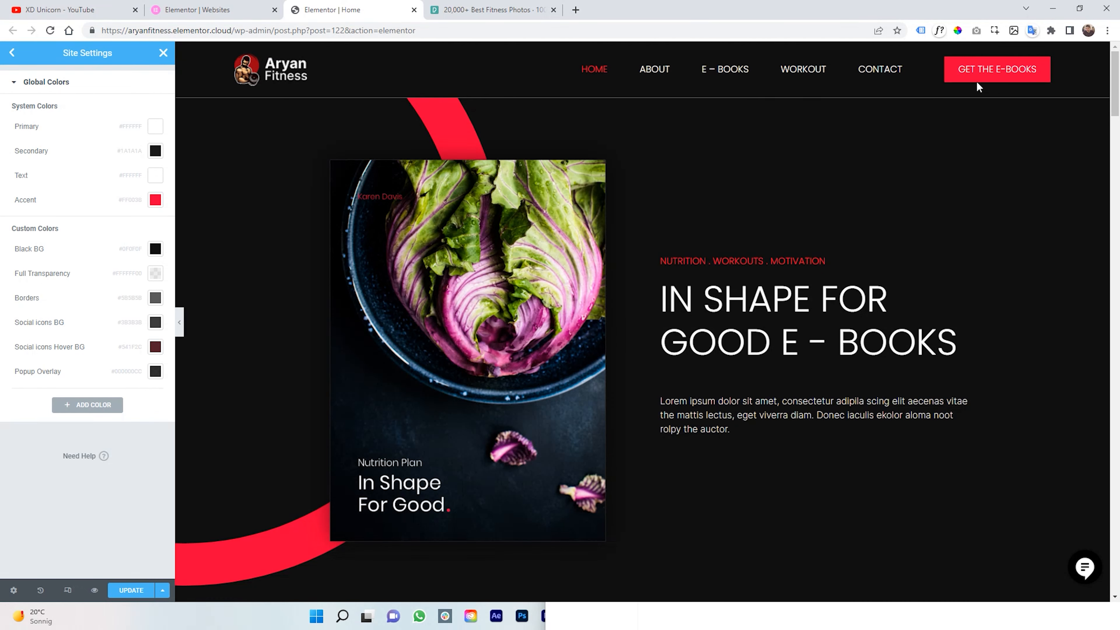
scroll(688, 287, "down", 2)
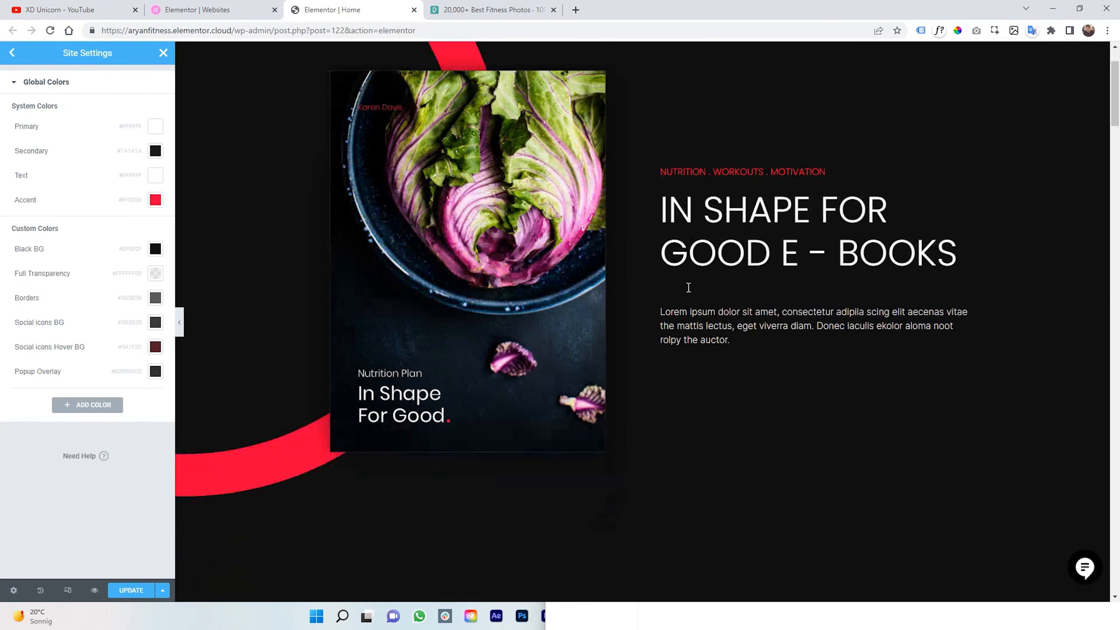
scroll(688, 287, "down", 5)
scroll(670, 280, "down", 10)
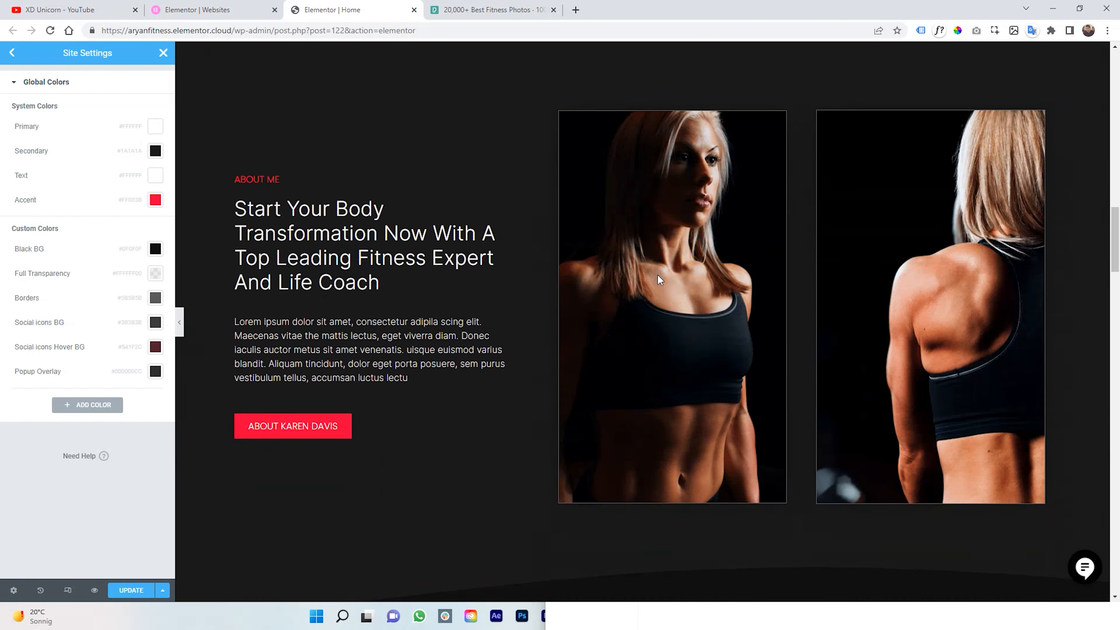
scroll(659, 279, "down", 8)
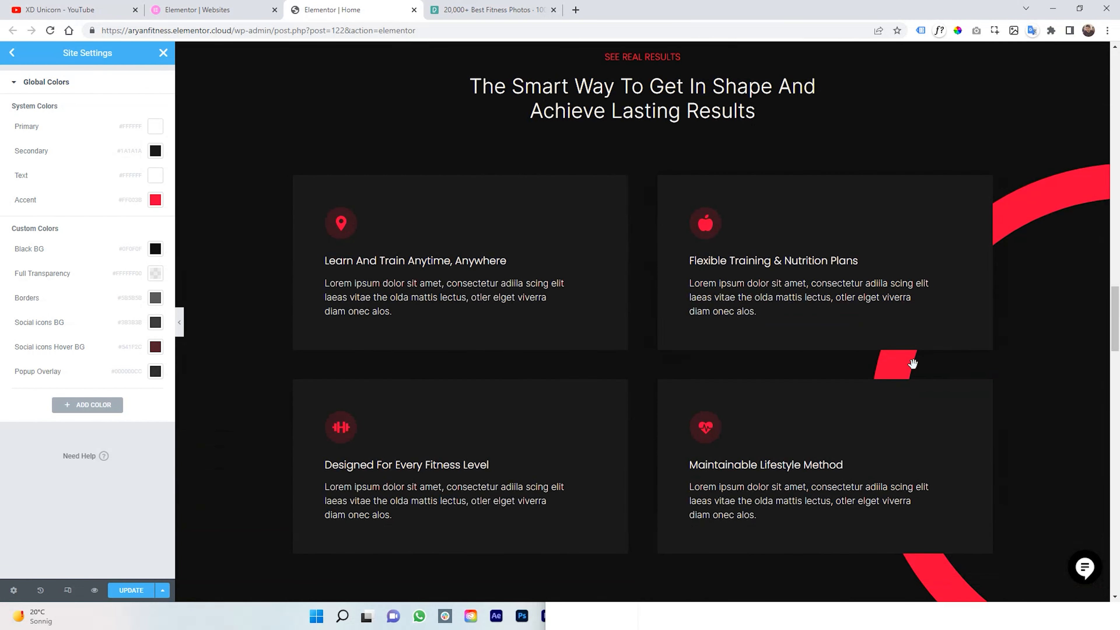
scroll(682, 393, "up", 15)
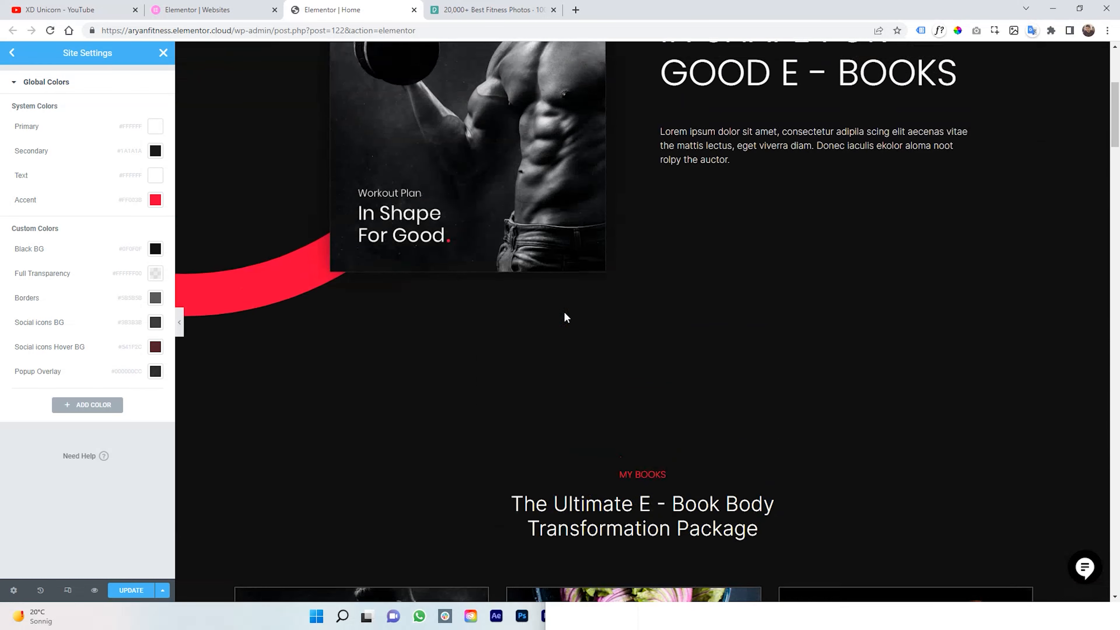
scroll(566, 318, "up", 5)
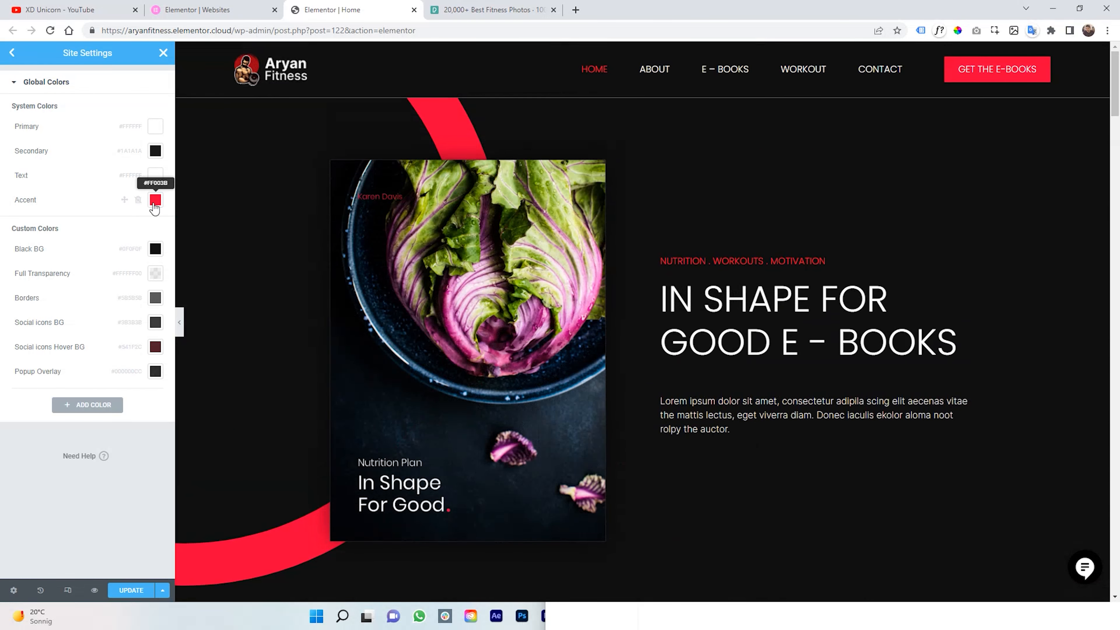
Change the global Accent color to a light green and check it on the home page's buttons and links
left_click(155, 200)
left_click(92, 271)
mouse_move(82, 271)
left_mouse_down()
mouse_move(97, 295)
mouse_move(65, 215)
mouse_move(69, 310)
mouse_move(138, 270)
mouse_move(117, 258)
mouse_move(157, 253)
mouse_move(179, 236)
mouse_move(96, 197)
left_mouse_up()
left_click(63, 350)
scroll(735, 320, "down", 1)
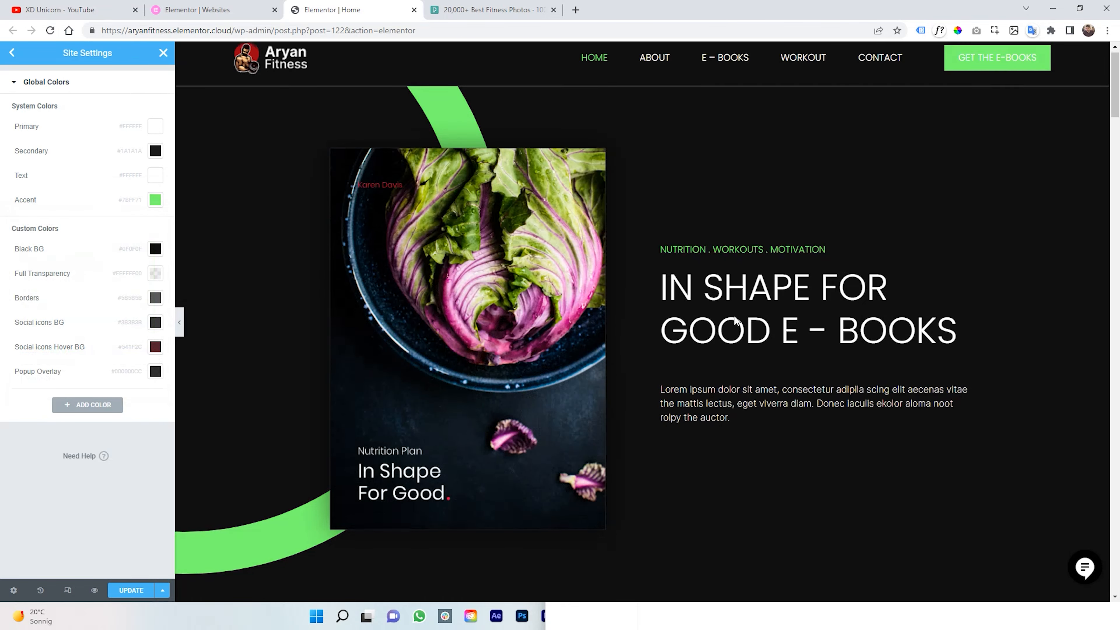
scroll(735, 321, "down", 20)
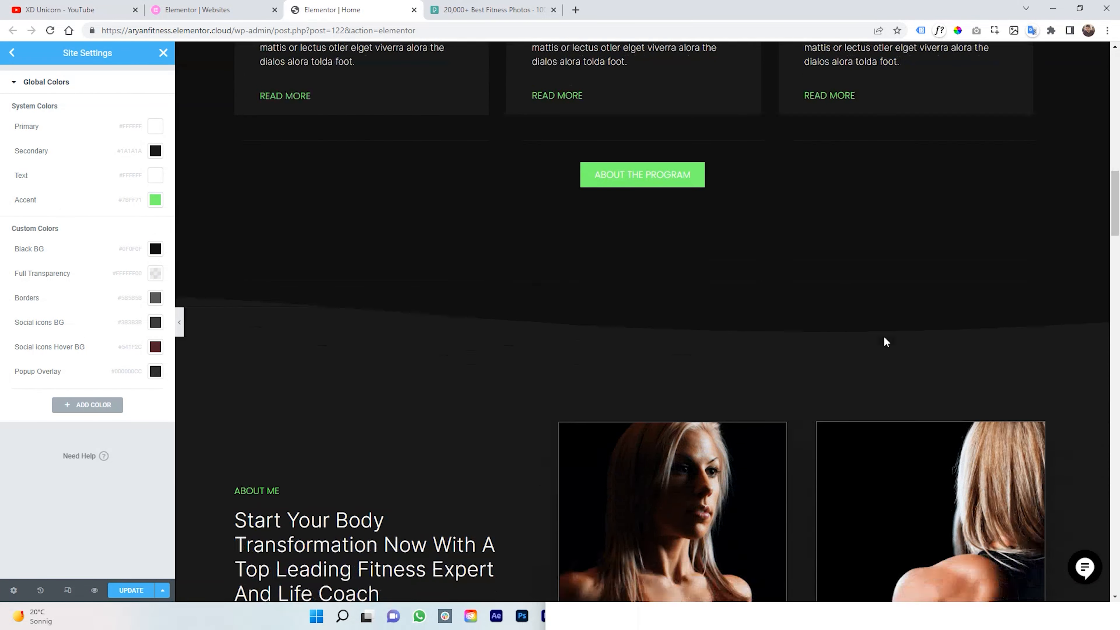
scroll(883, 337, "down", 8)
Set the global Accent color to the stronger green #32FF22 and review it on the home page
left_click(155, 200)
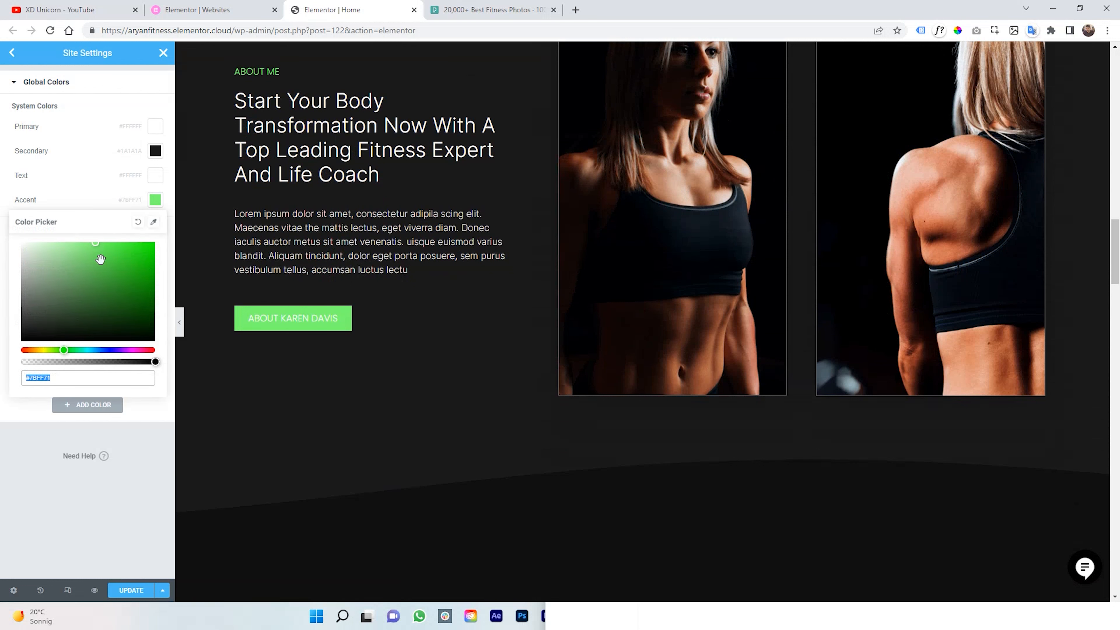
mouse_move(100, 256)
left_mouse_down()
mouse_move(132, 244)
mouse_move(99, 243)
mouse_move(151, 246)
mouse_move(138, 246)
left_mouse_up()
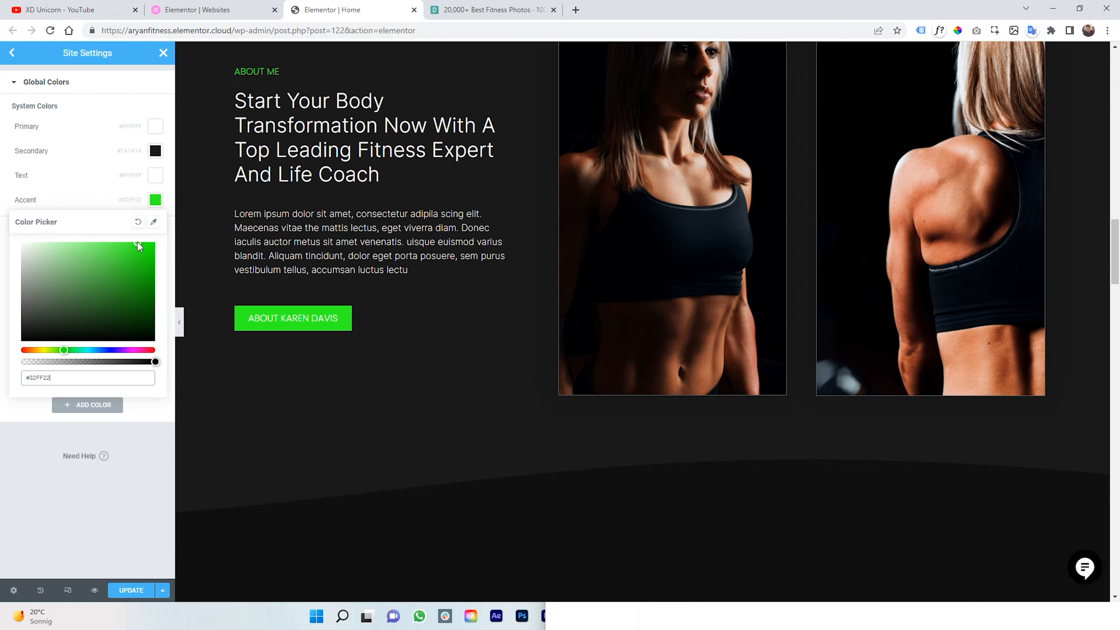
scroll(540, 333, "up", 10)
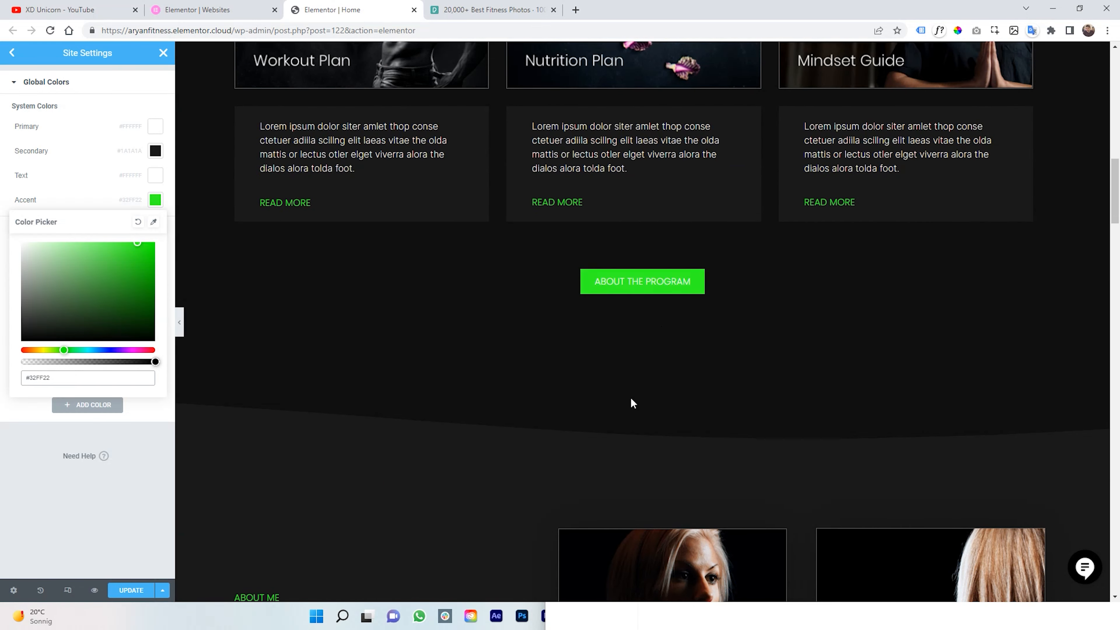
scroll(633, 402, "up", 10)
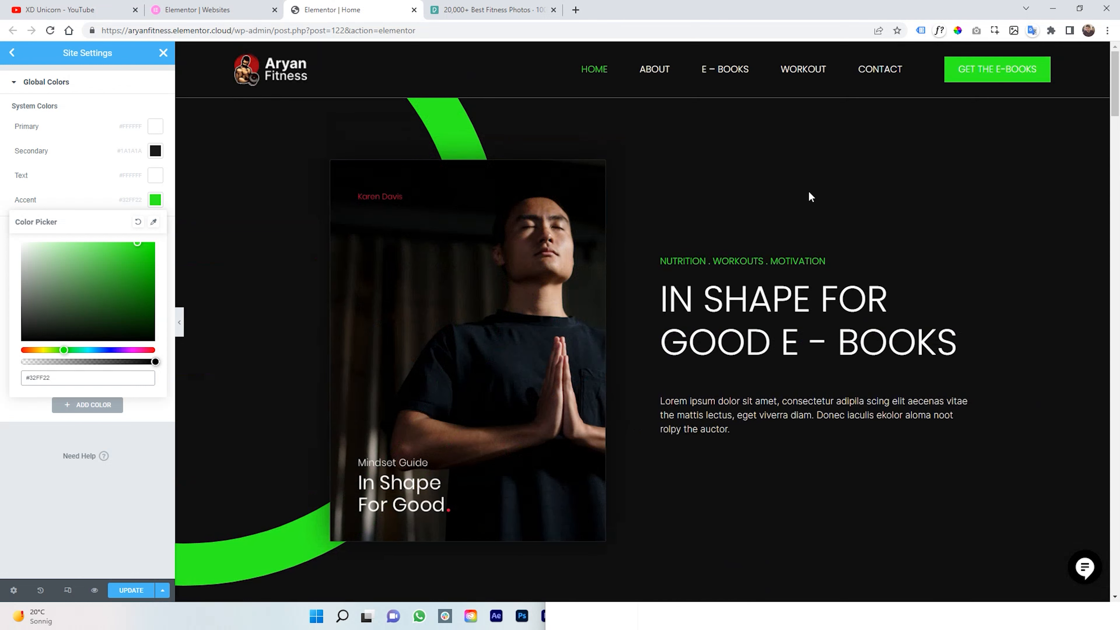
scroll(705, 242, "down", 10)
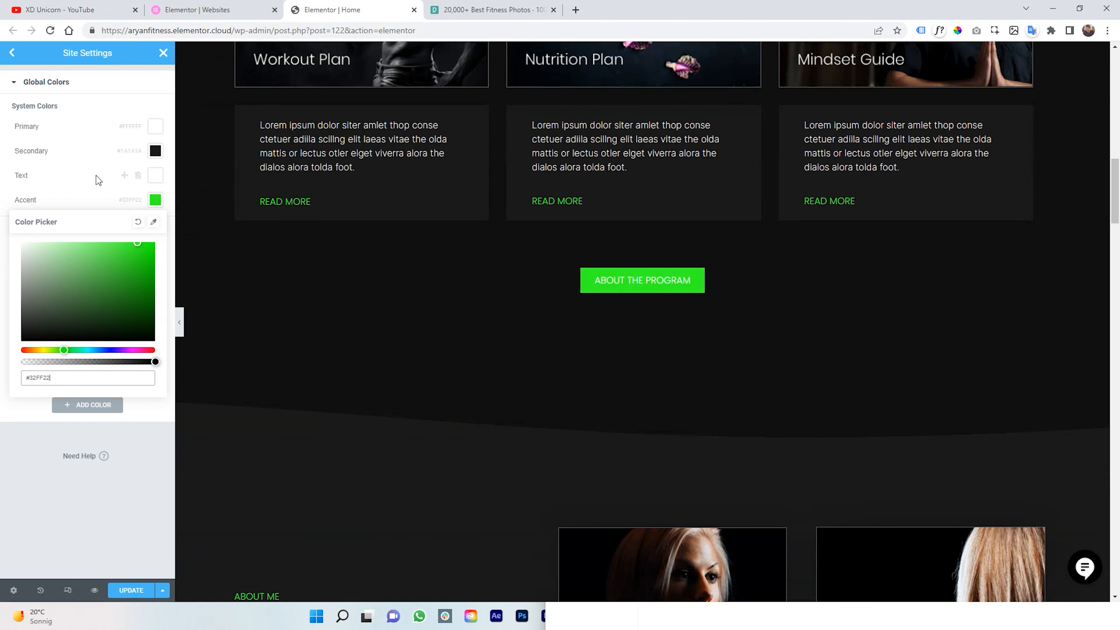
Save the changed site settings and return to the page editor
left_click(15, 62)
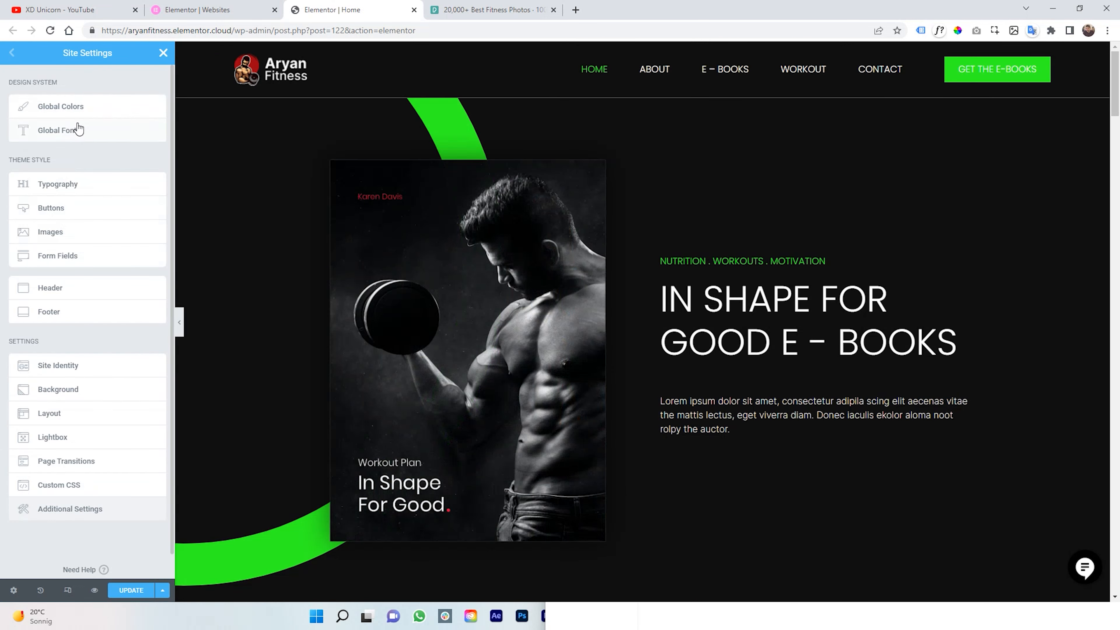
left_click(132, 590)
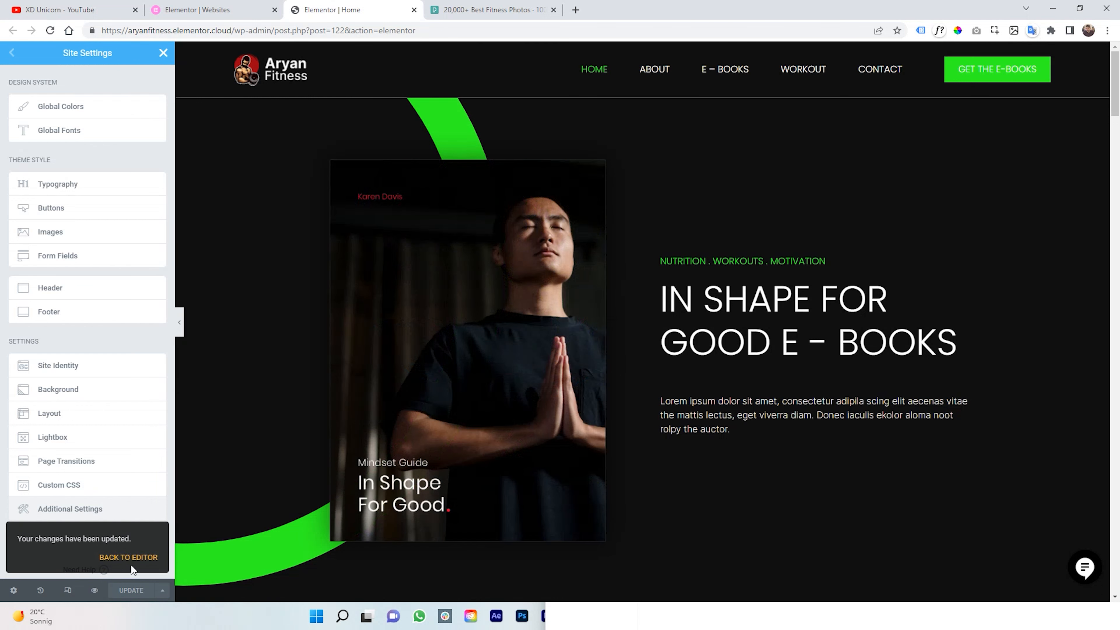
left_click(163, 54)
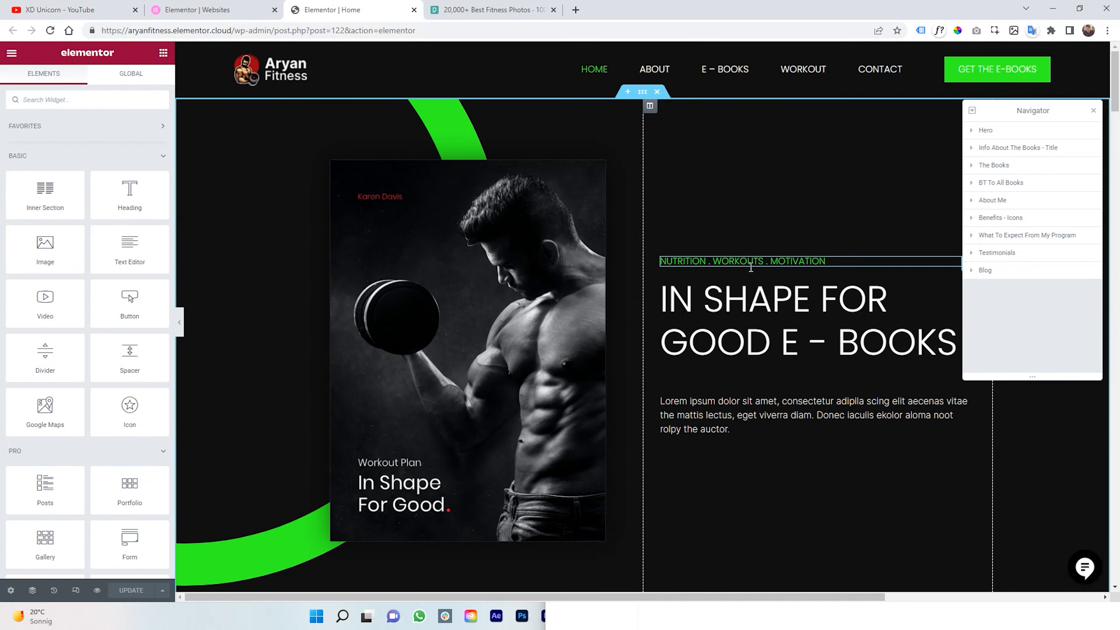
Close the Navigator, reopen it from the hero section's text column and move it clear of the content
left_click_drag(1088, 111, 1030, 123)
left_click(1030, 123)
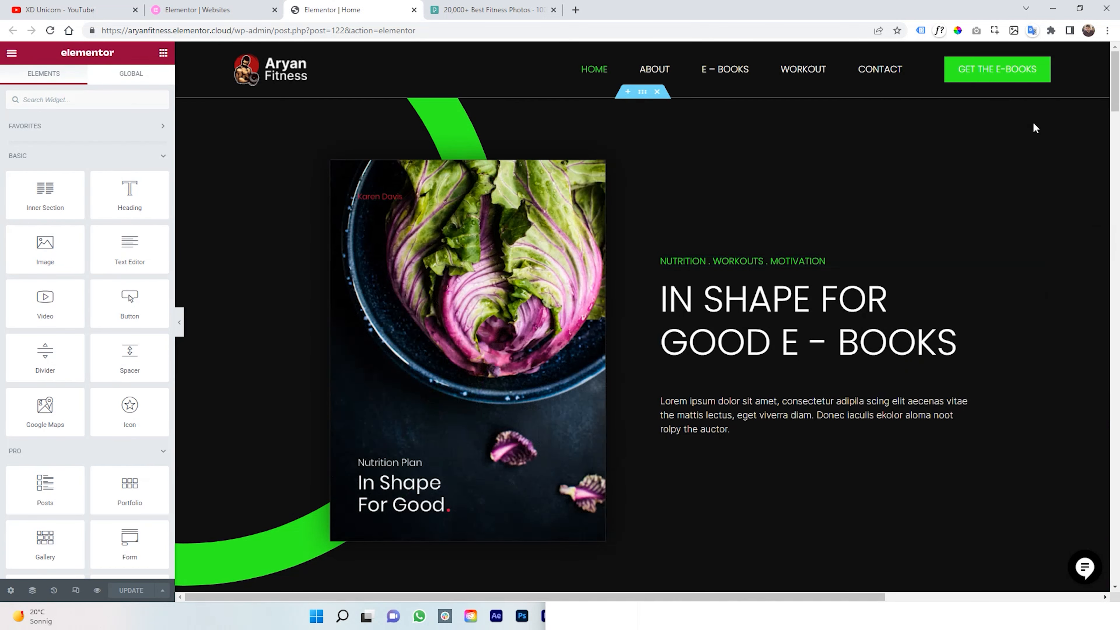
right_click(716, 241)
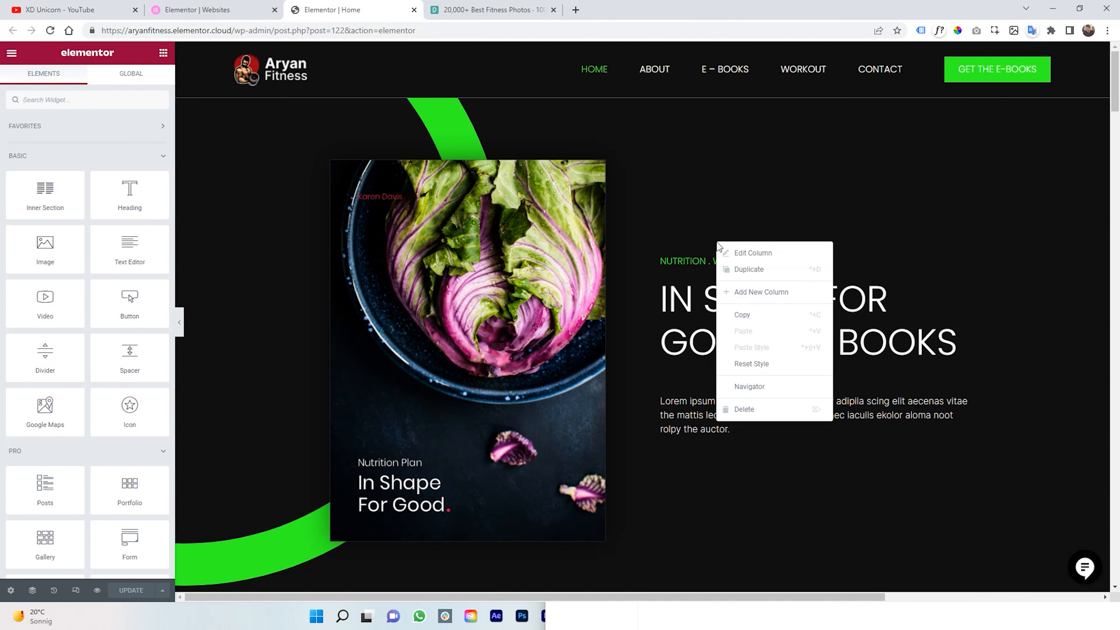
left_click(756, 388)
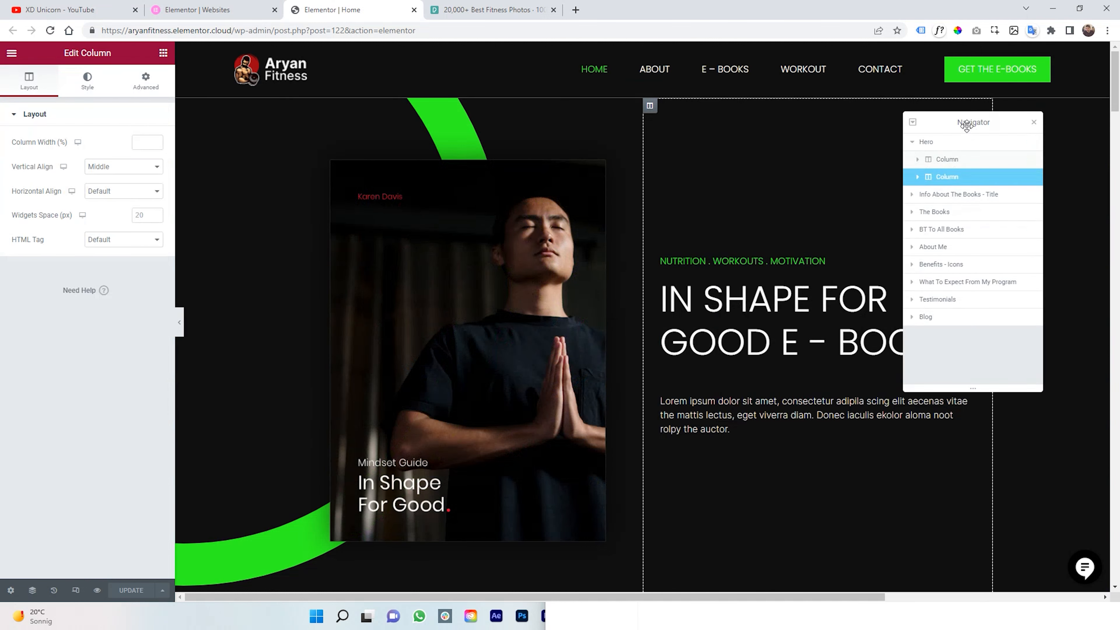
left_click_drag(969, 124, 1018, 113)
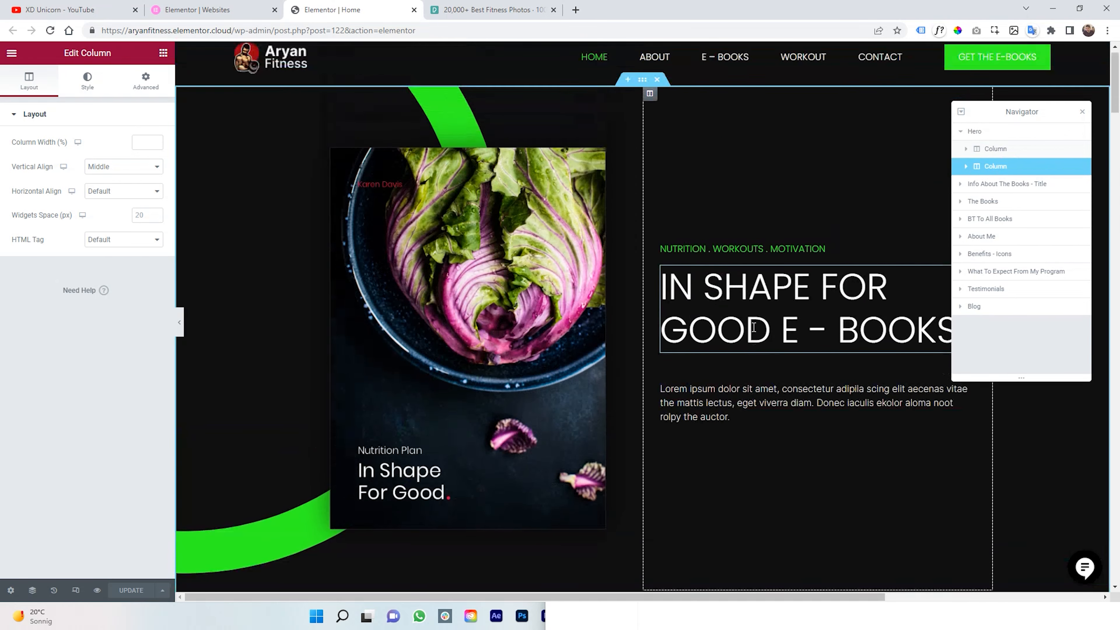
Open the first hero slide's background image for replacement, preview several media library images and check the file upload option
left_click(471, 268)
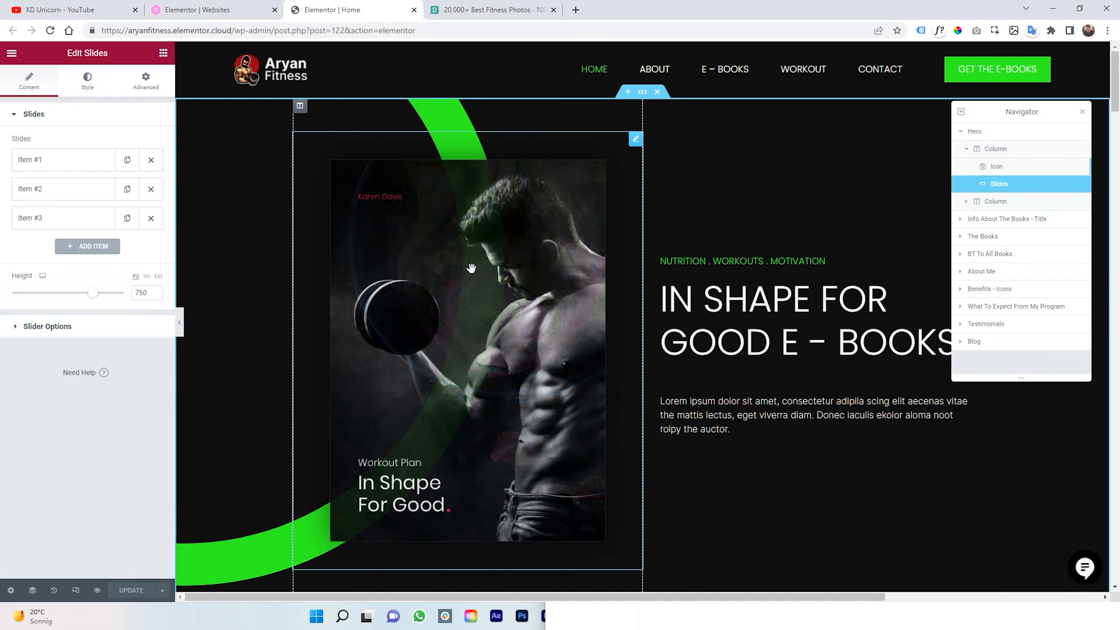
left_click(54, 158)
left_click(83, 274)
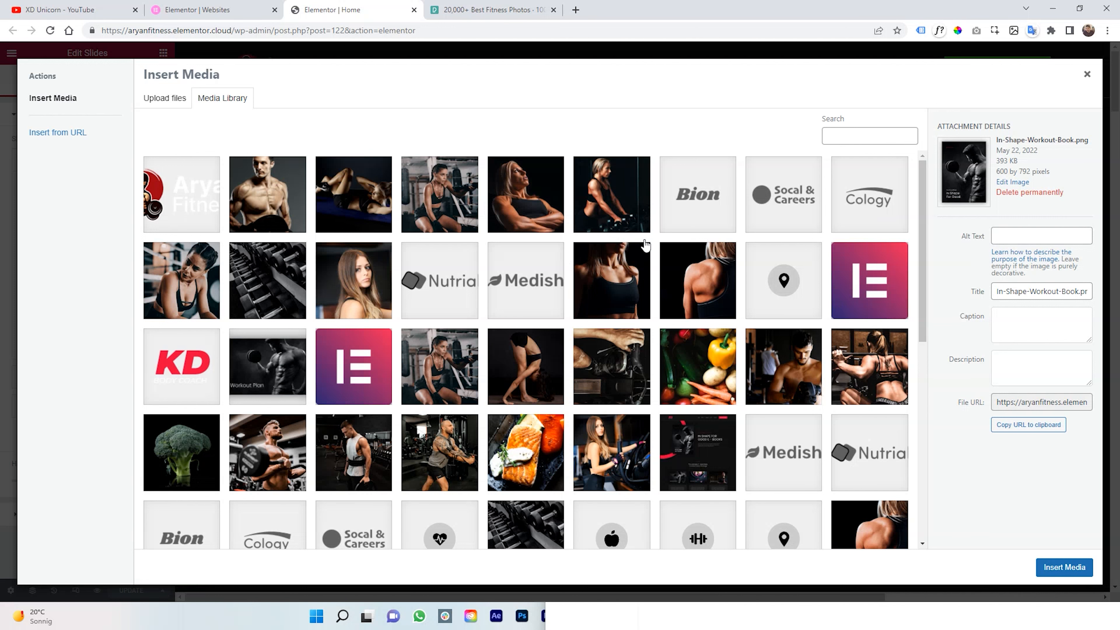
left_click(621, 203)
left_click(639, 275)
left_click(681, 454)
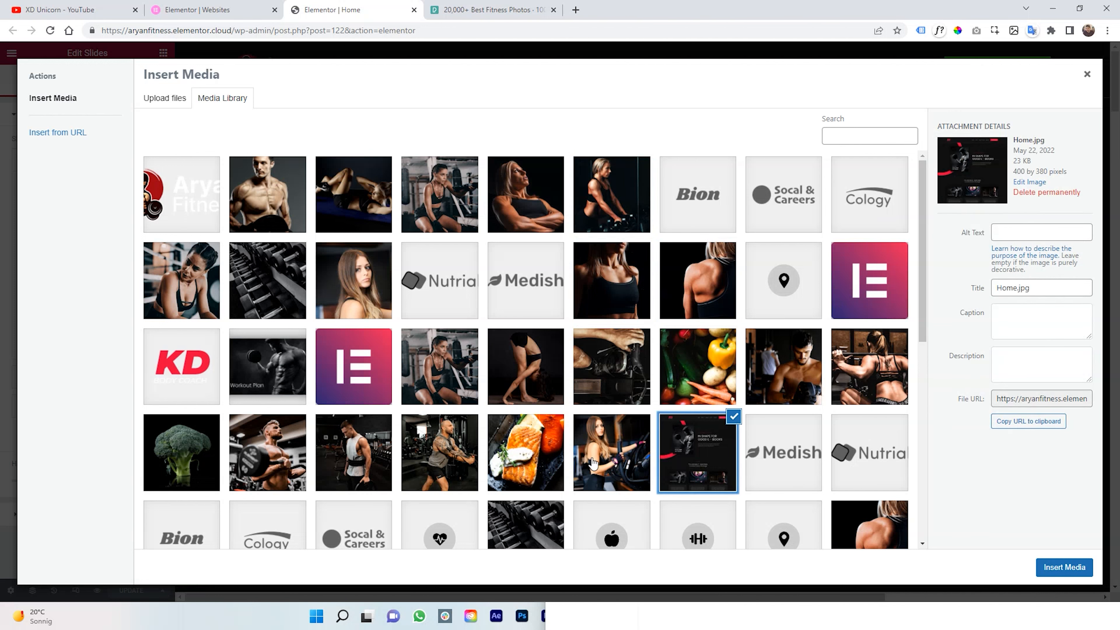
left_click(697, 298)
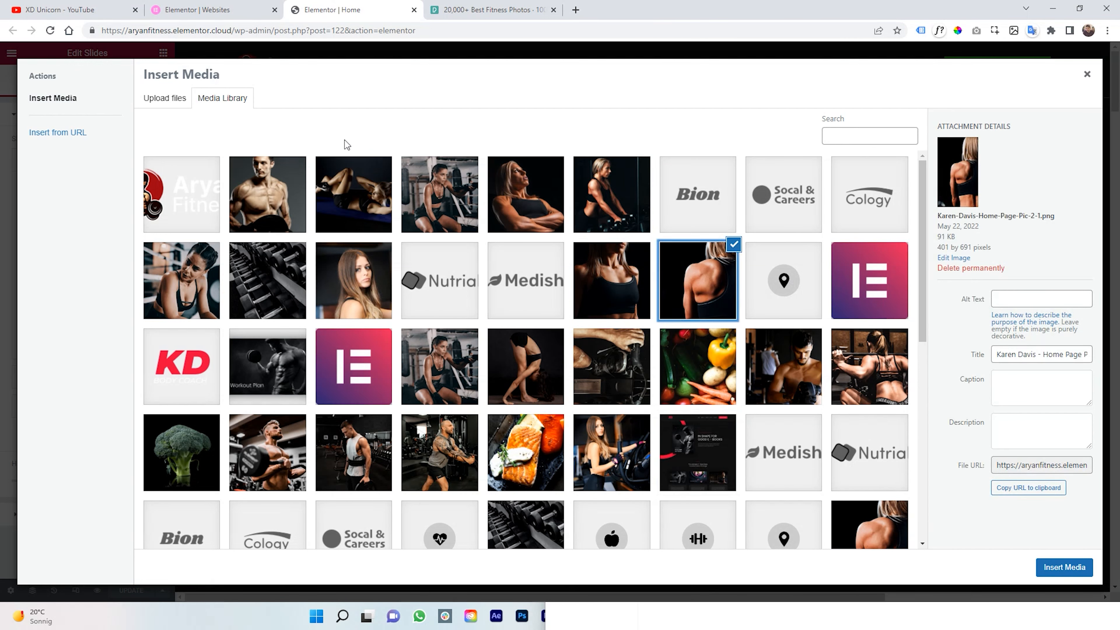
left_click(187, 105)
left_click(227, 106)
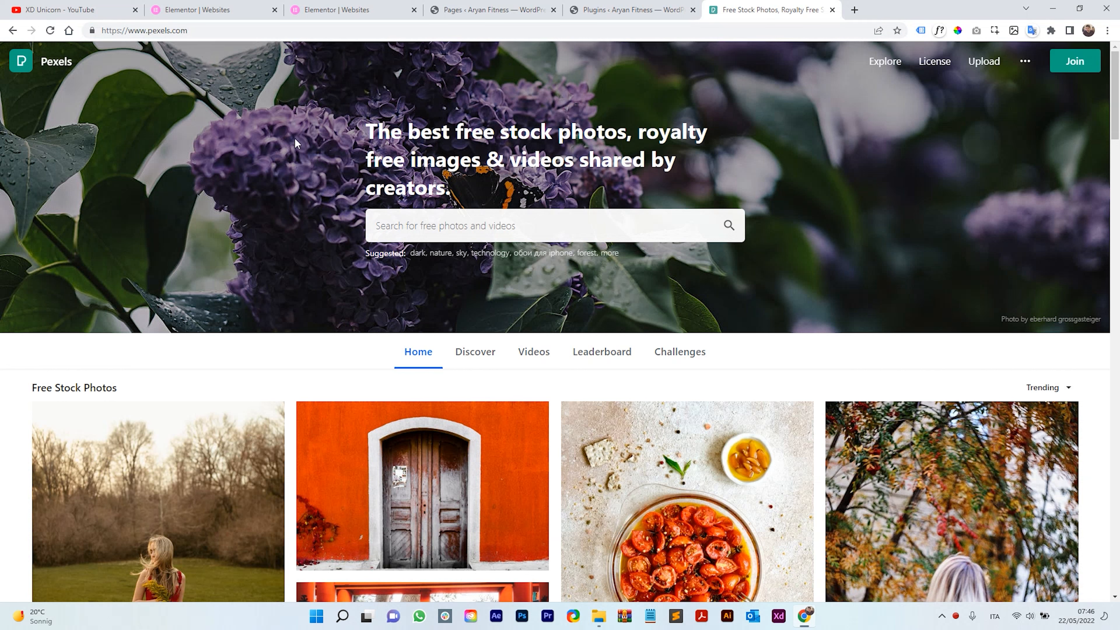
Switch to Pexels, search for fitness photos and browse the results
left_click(432, 224)
type("fitness")
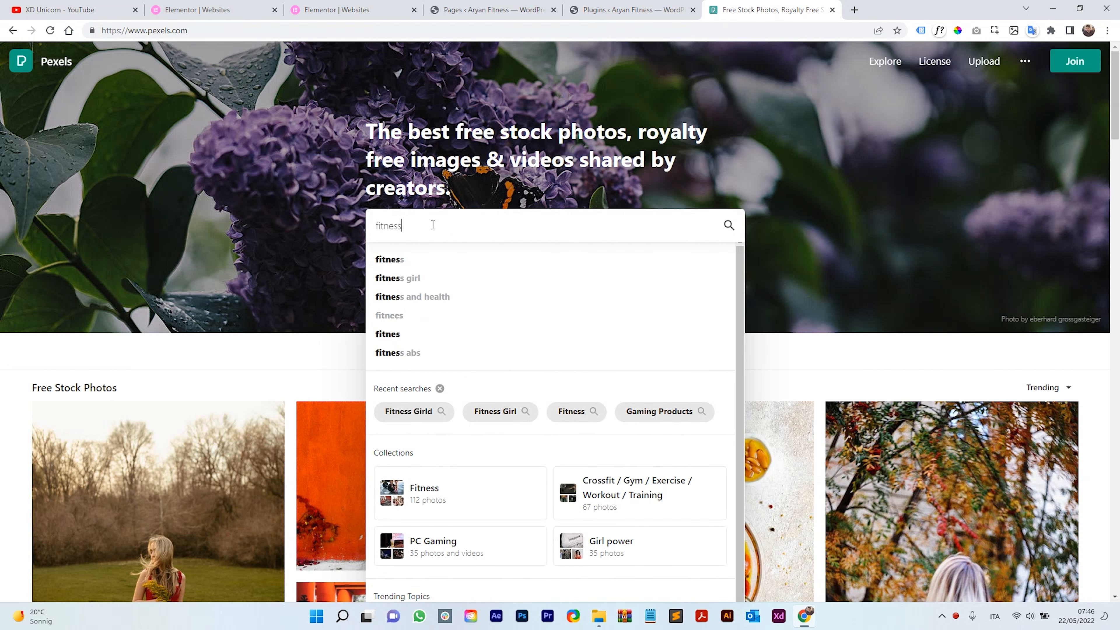
key("Return")
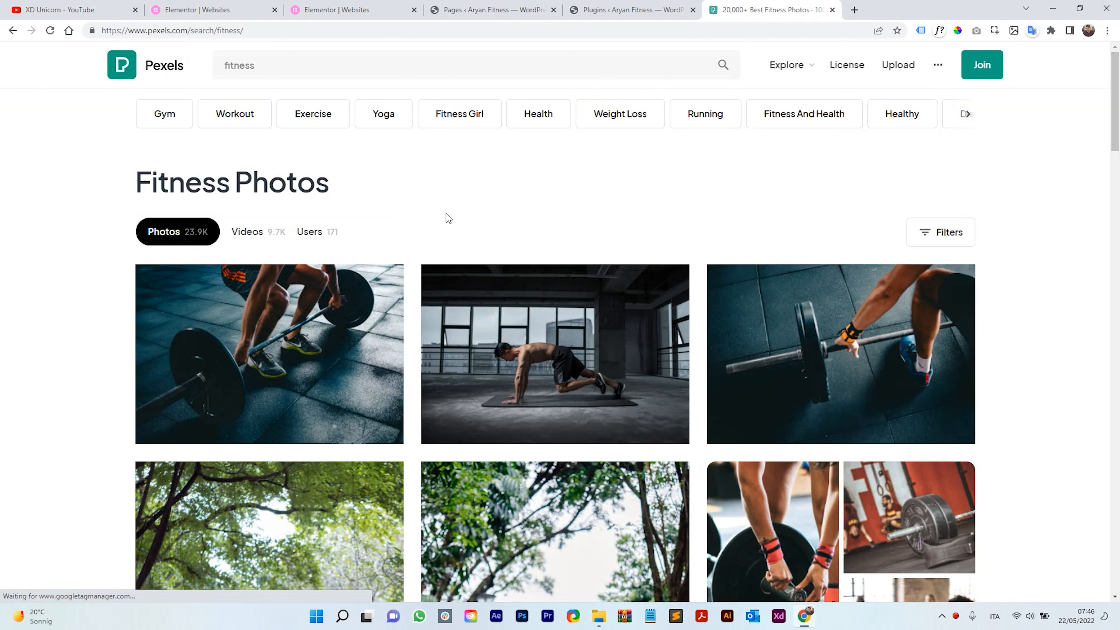
scroll(620, 285, "down", 15)
scroll(620, 286, "down", 20)
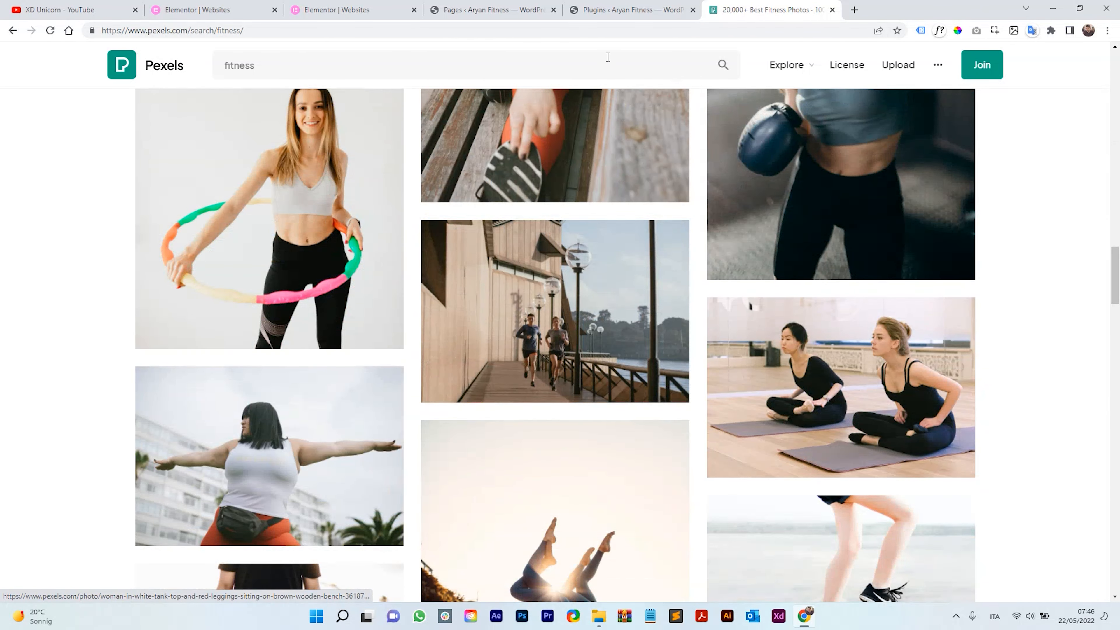
Search Pexels for food photos and browse the results
left_click(608, 57)
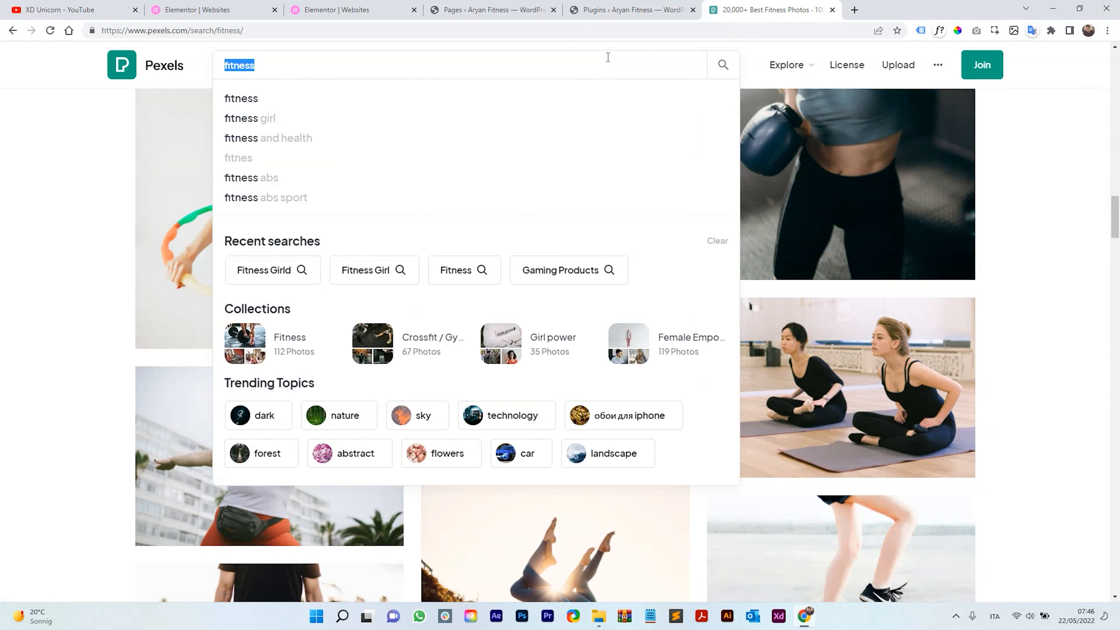
type("fo")
type("od")
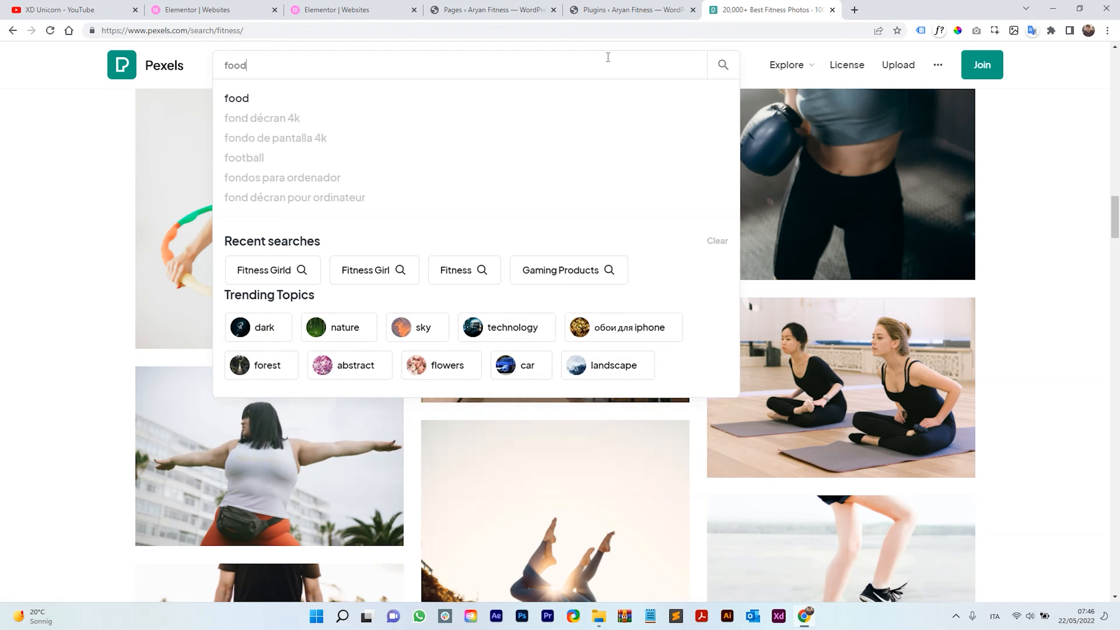
left_click(307, 101)
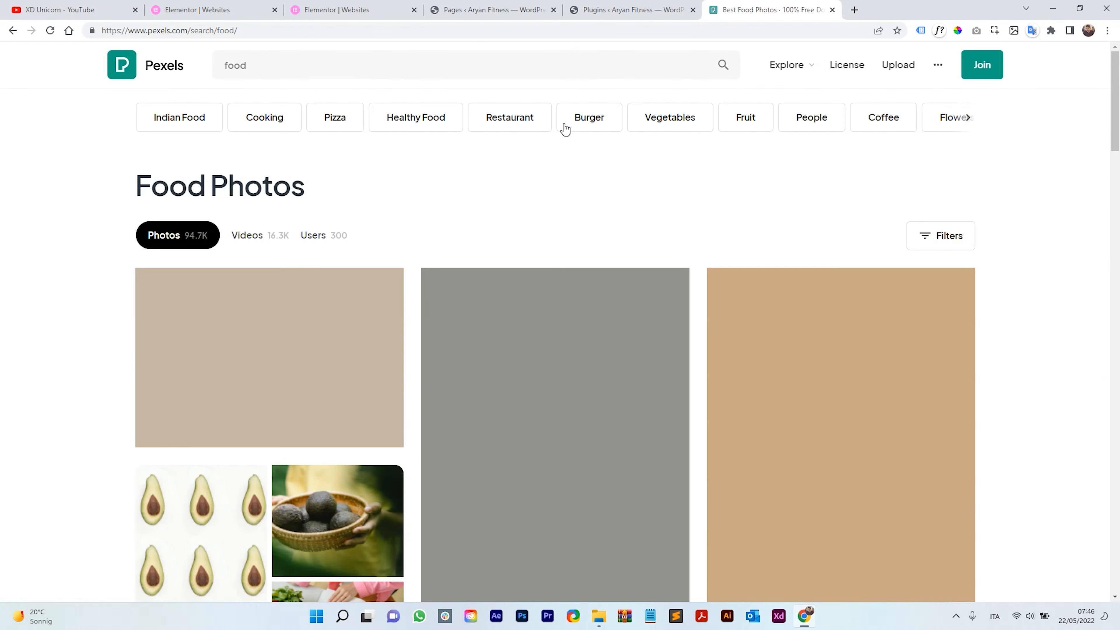
scroll(604, 145, "down", 8)
scroll(595, 165, "down", 10)
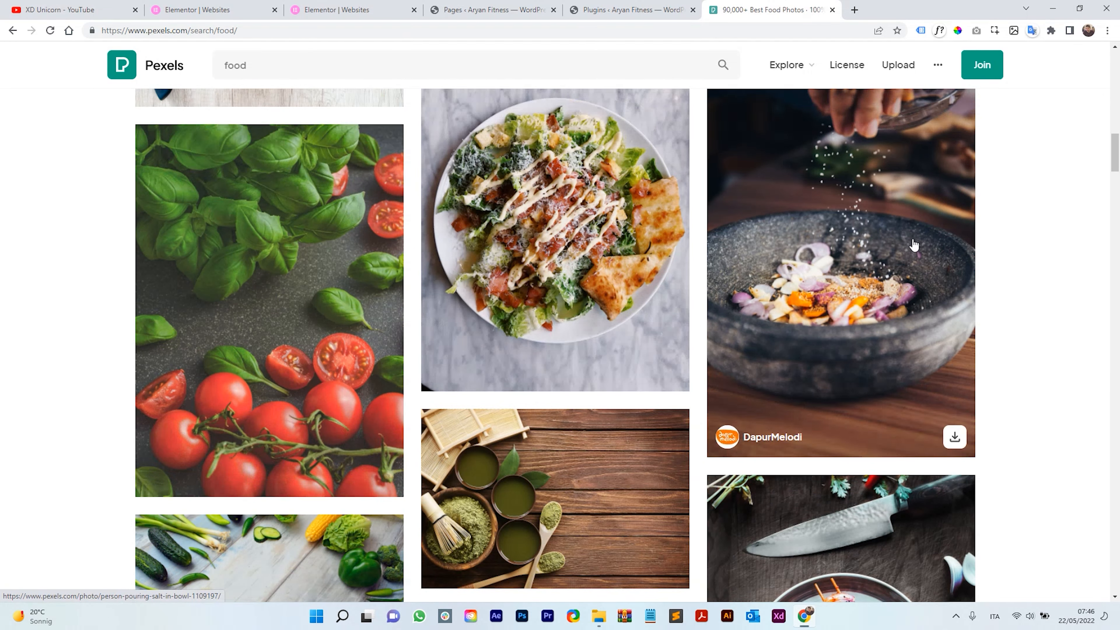
scroll(520, 250, "up", 10)
scroll(573, 290, "up", 10)
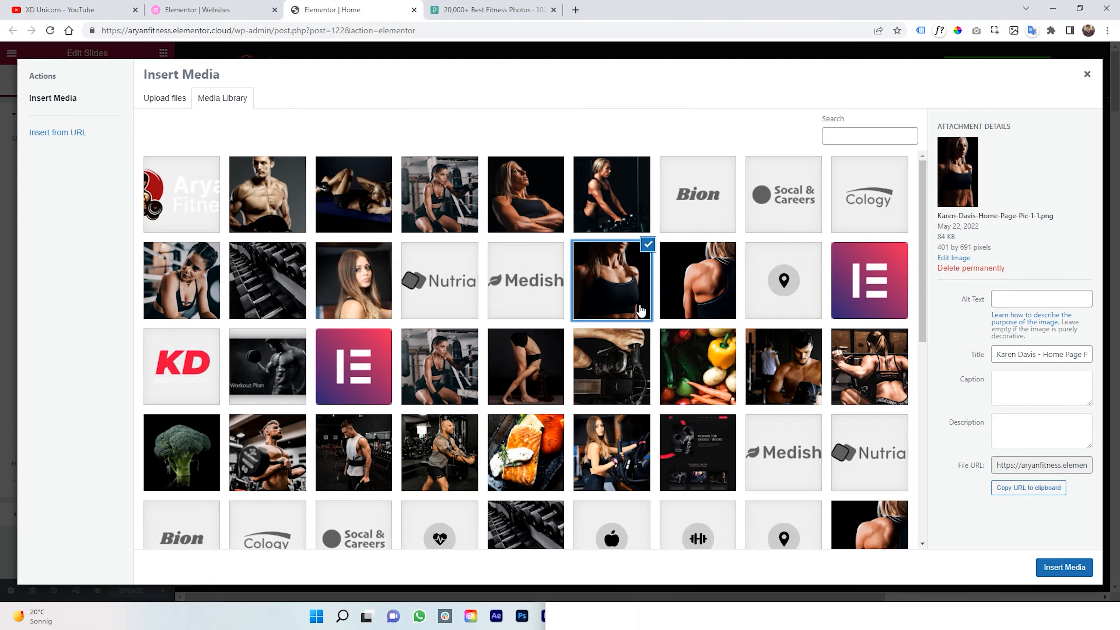
Back in Elementor, insert Pic-Post-Wortkout-2.png from the media library as the first hero slide's background image
left_click(630, 355)
left_click(696, 357)
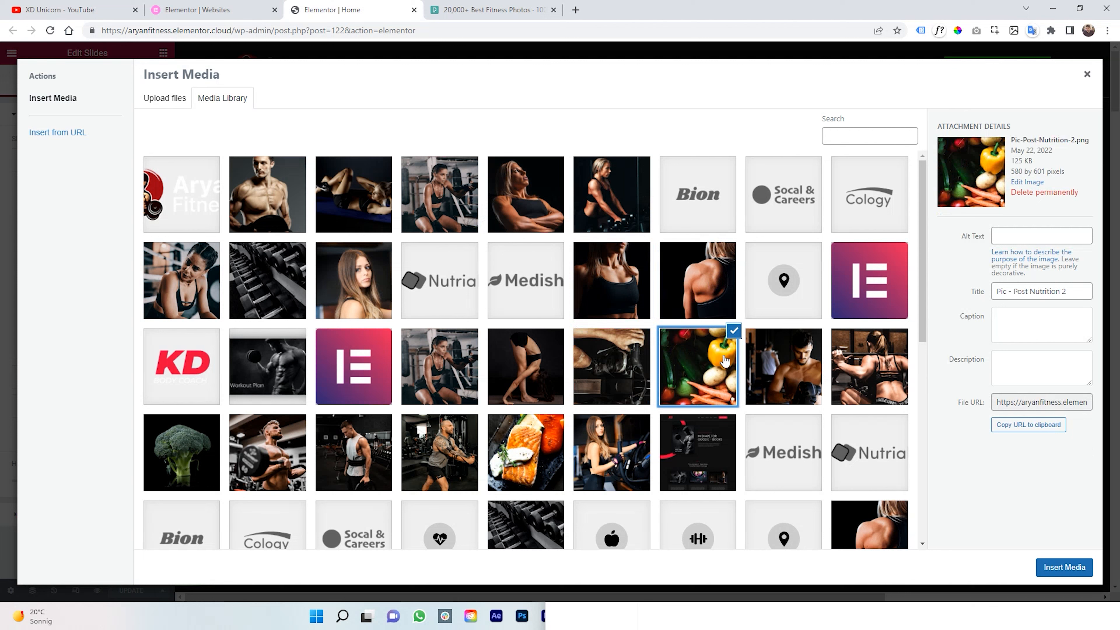
left_click(749, 361)
left_click(868, 382)
left_click(687, 477)
left_click(610, 463)
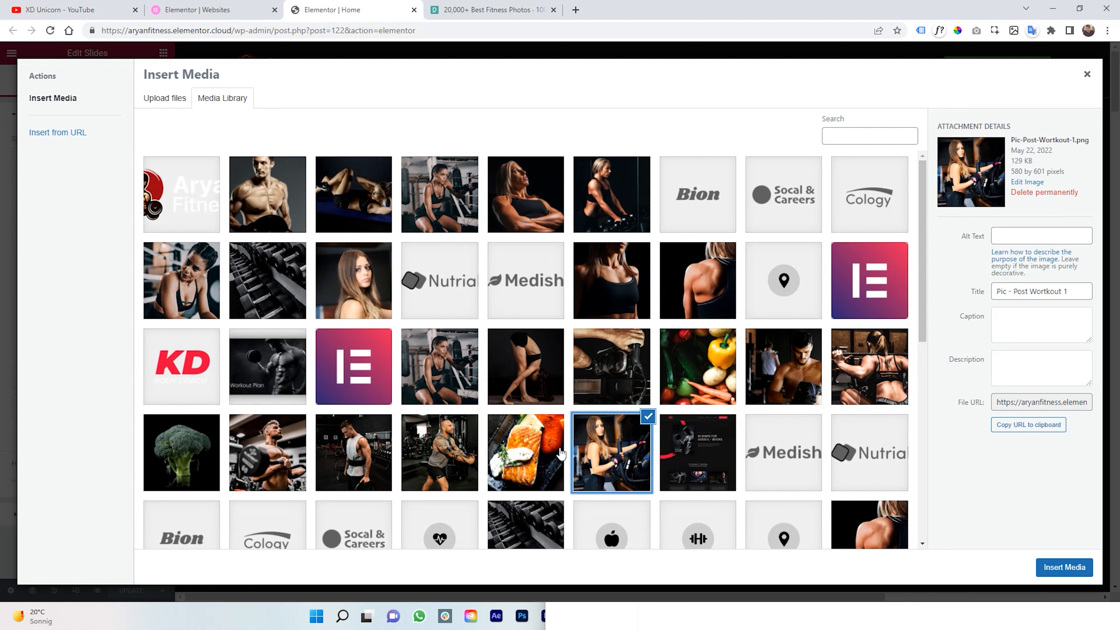
left_click(500, 455)
left_click(342, 441)
left_click(306, 447)
left_click(370, 448)
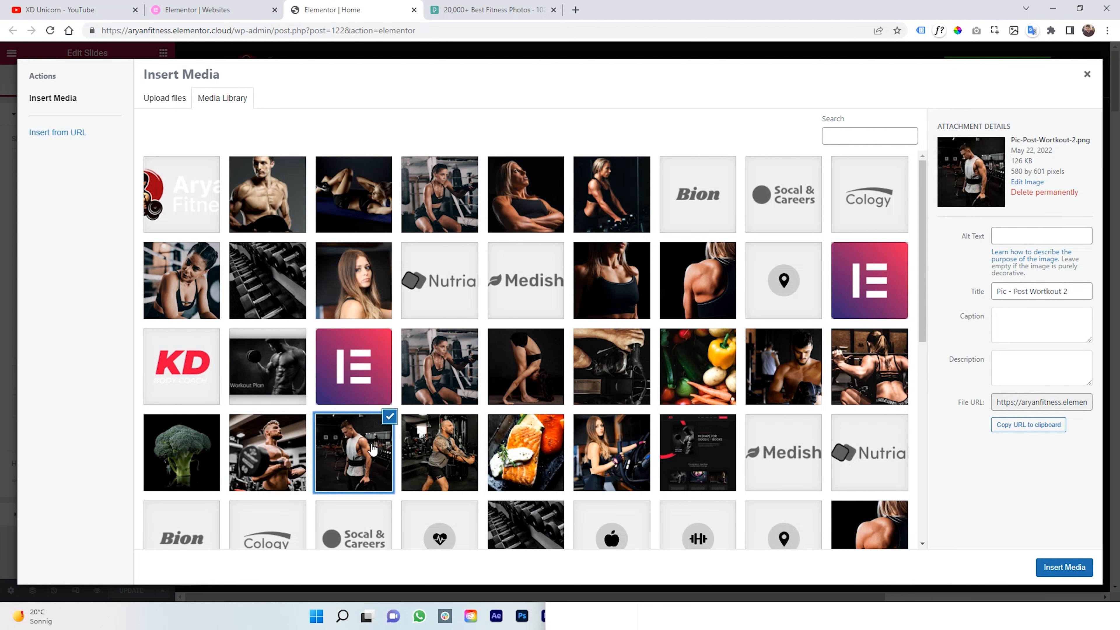
left_click(1063, 567)
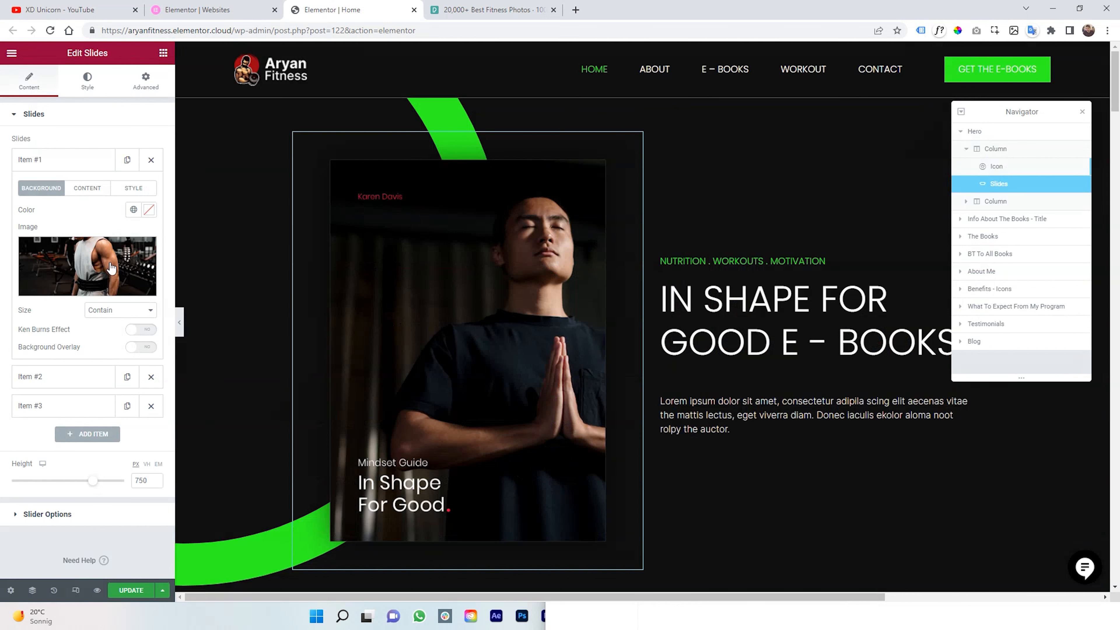
left_click(48, 170)
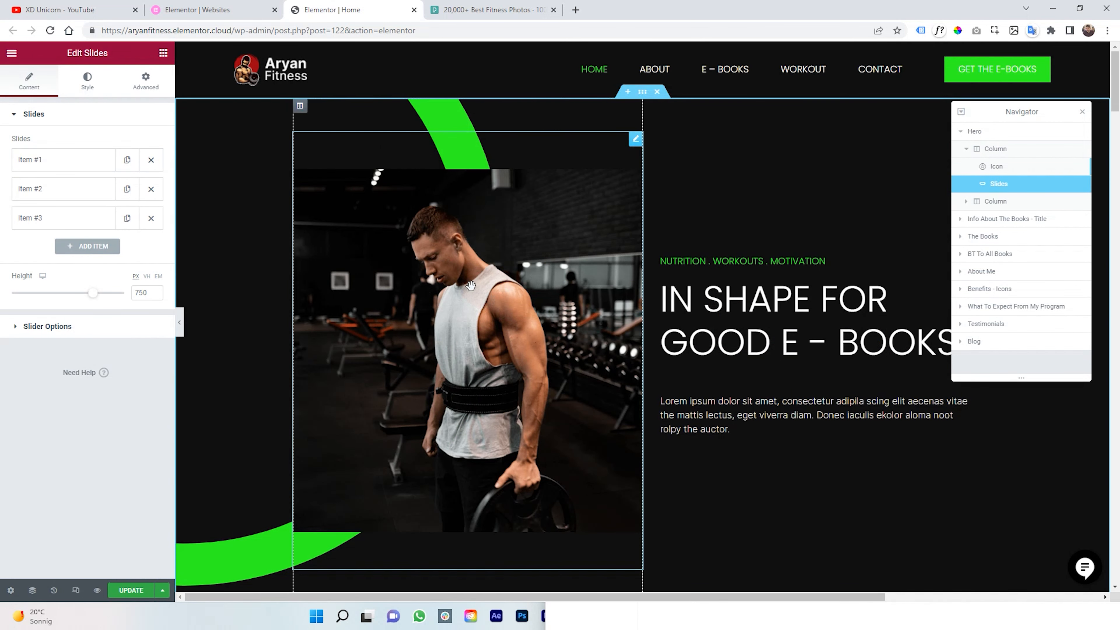
Look into the second hero slide's settings, then add a fourth slide and delete it again
left_click(48, 189)
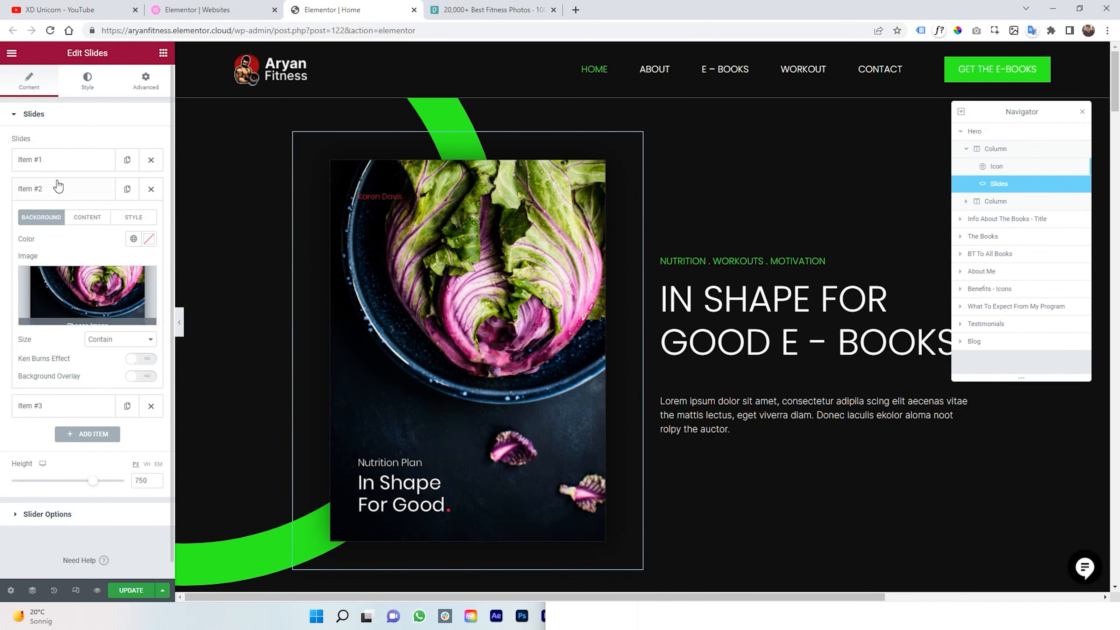
left_click(66, 189)
left_click(84, 247)
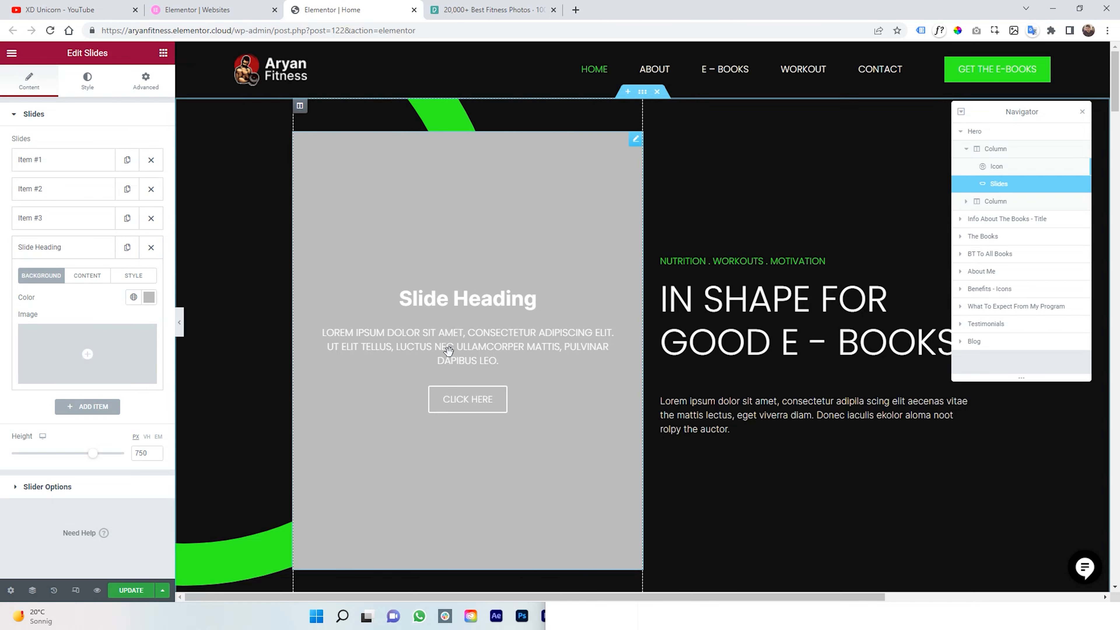
left_click(151, 247)
Replace the hero section's main heading text with "Get in Shape with Aryan"
left_click(771, 315)
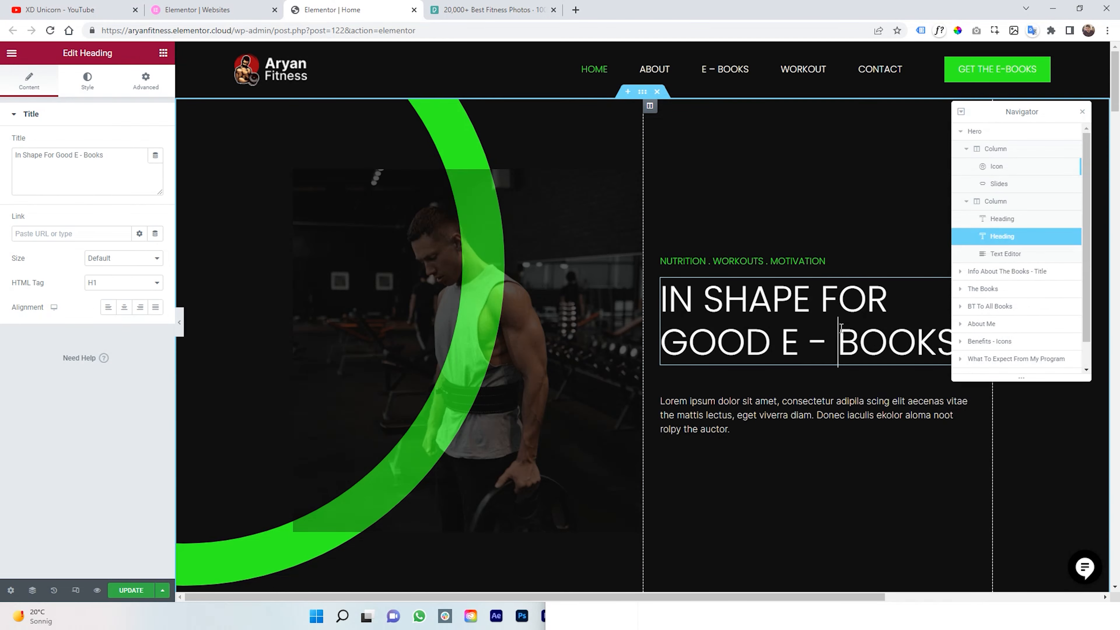
triple_click(714, 307)
left_click(706, 304)
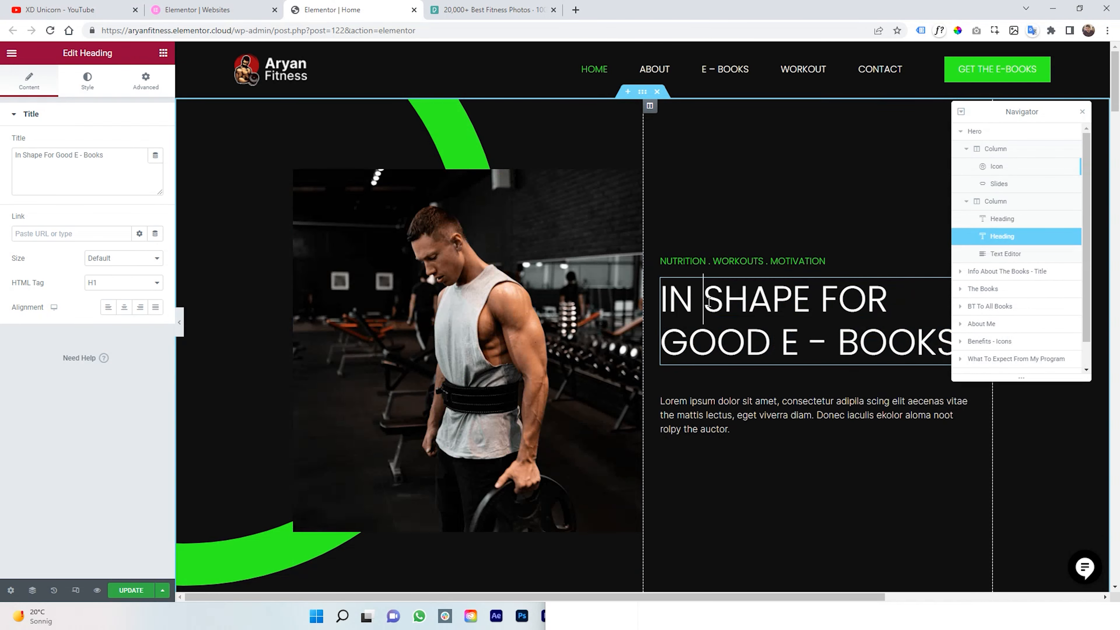
left_click_drag(104, 155, 2, 165)
type("Get ")
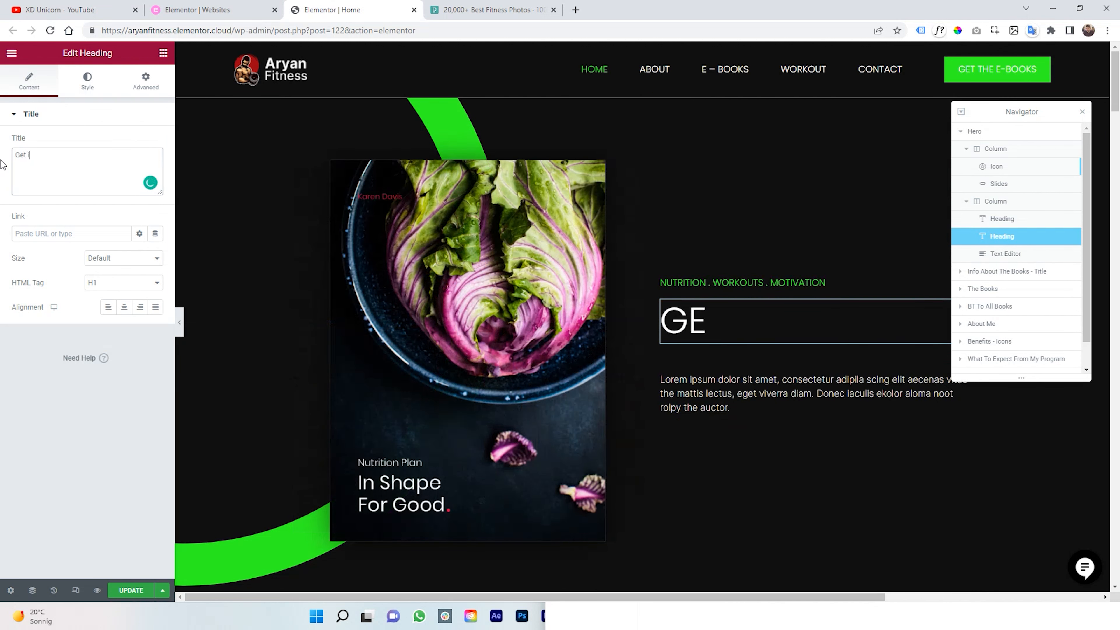
type("in Shape with")
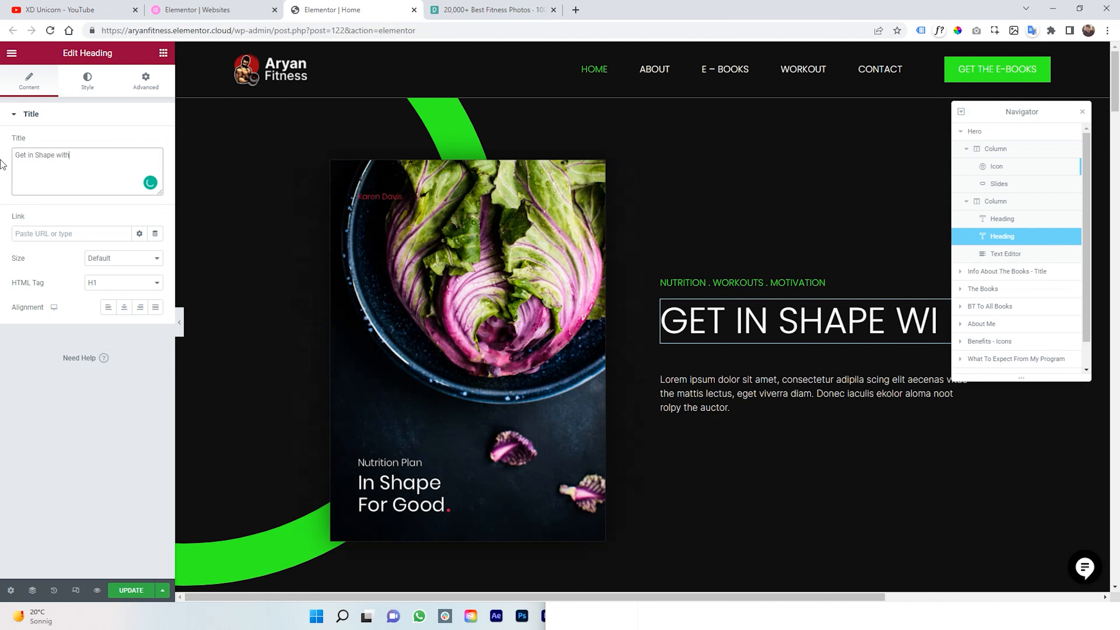
type(" Aryan")
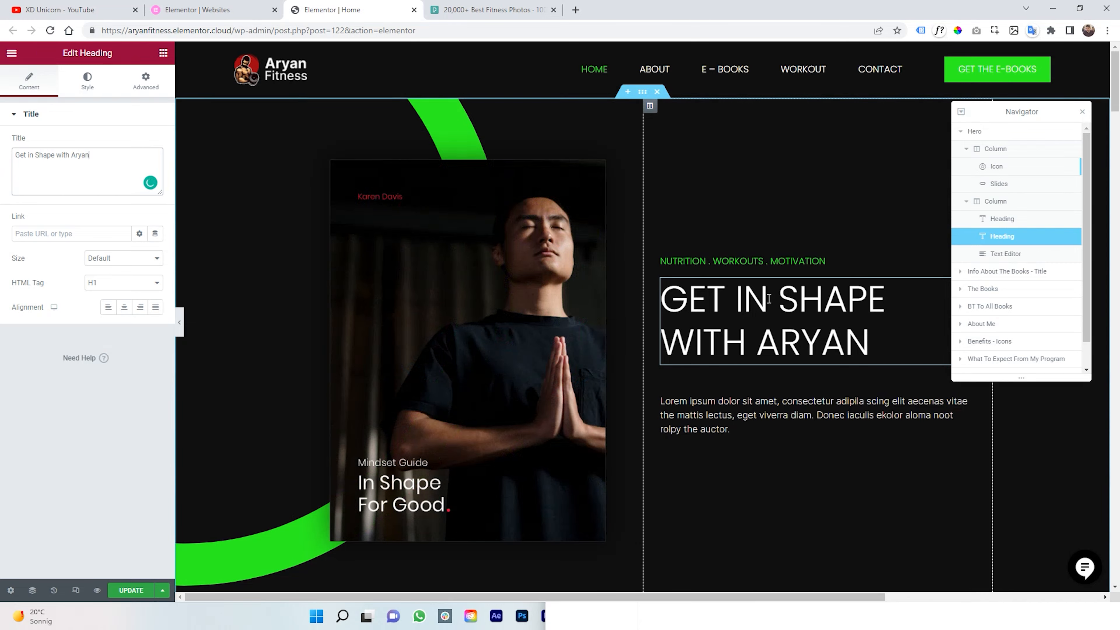
Examine the home page's books and About Me sections, including the image selection for the Workout Plan card
scroll(768, 298, "down", 10)
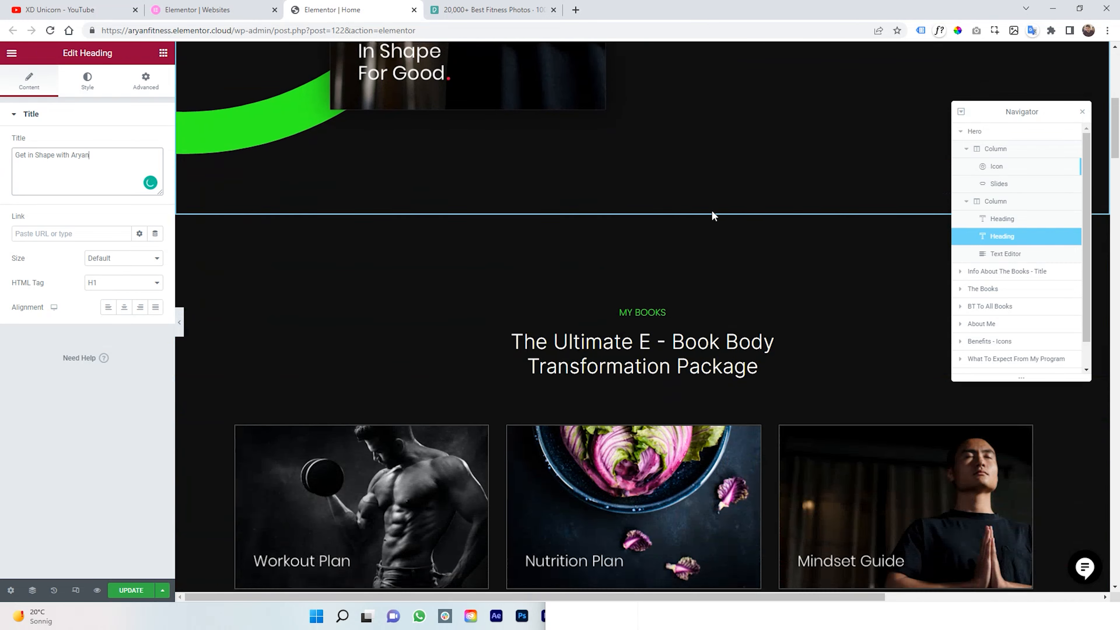
scroll(713, 215, "down", 10)
scroll(635, 279, "up", 3)
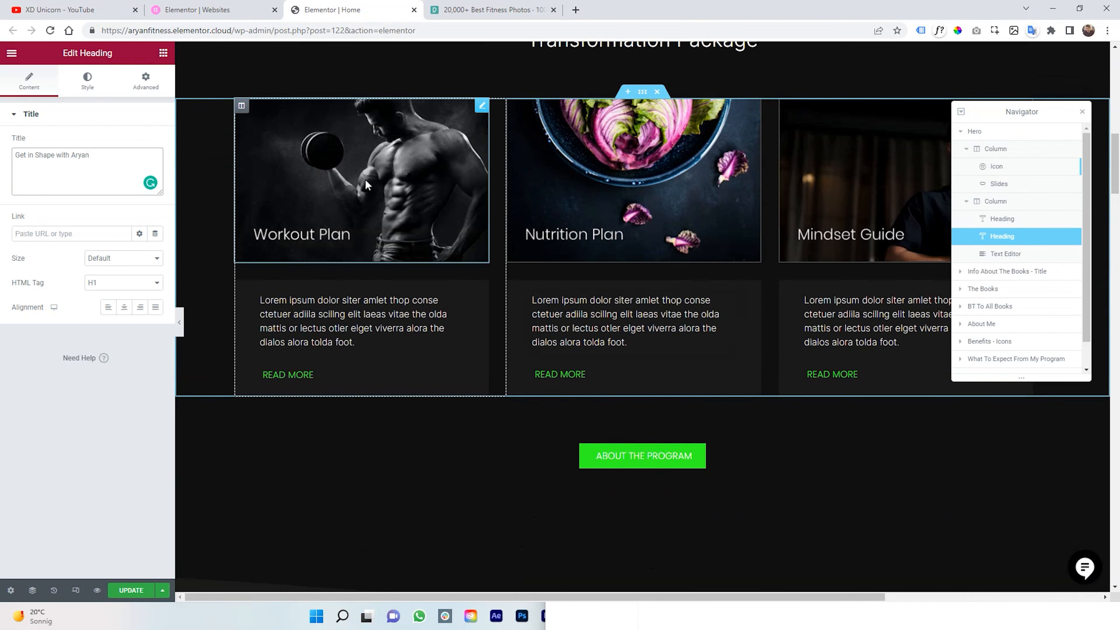
left_click(365, 179)
left_click(98, 178)
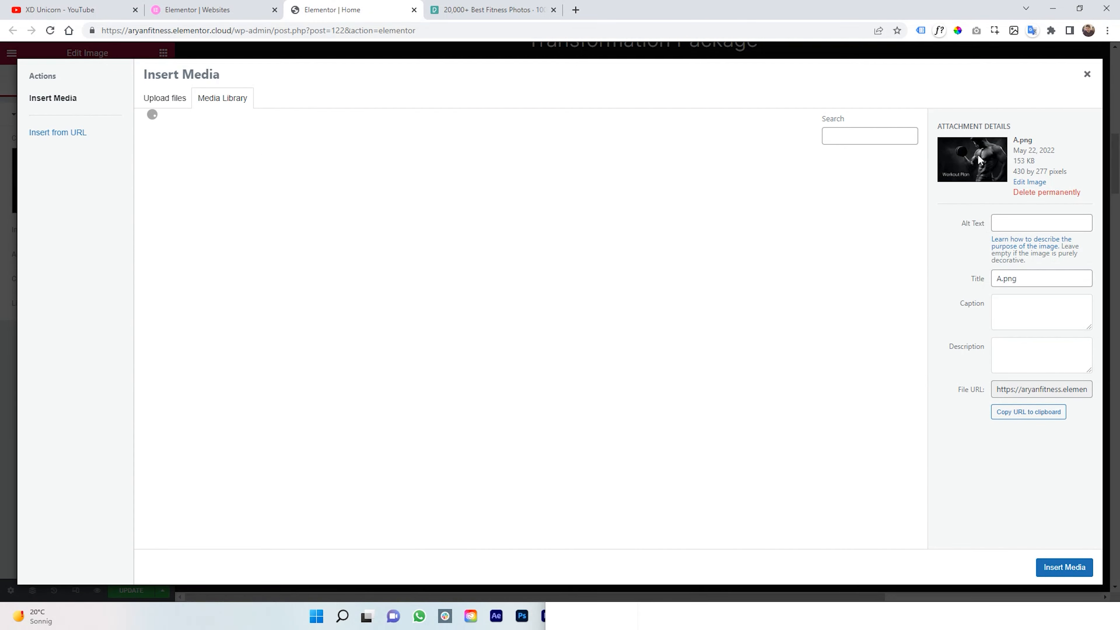
left_click(1087, 75)
scroll(485, 311, "down", 8)
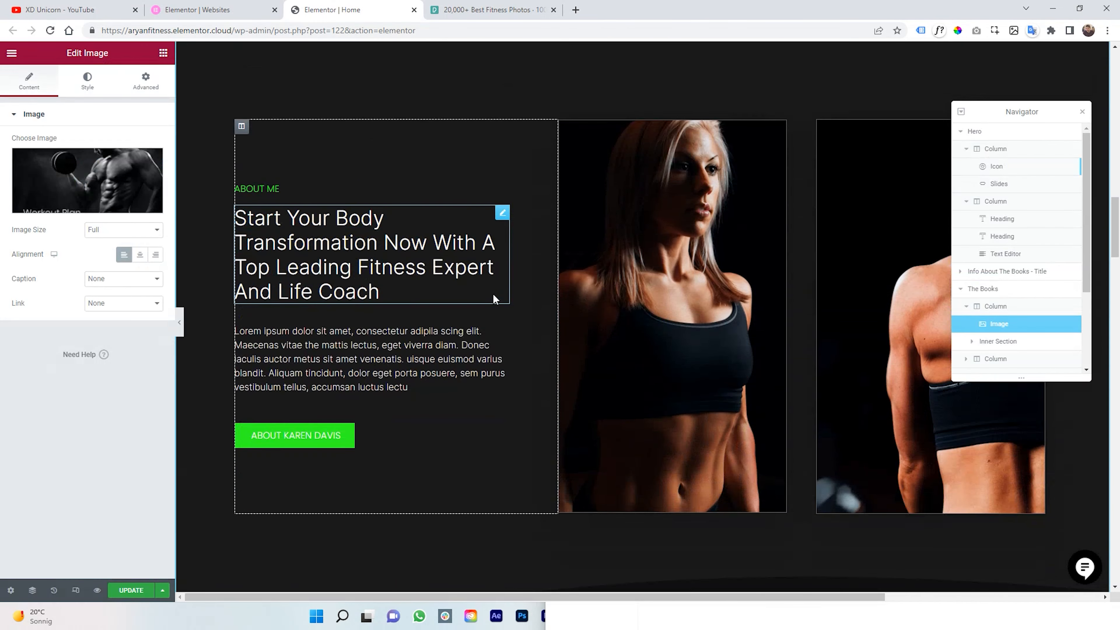
scroll(493, 293, "down", 5)
scroll(496, 303, "up", 15)
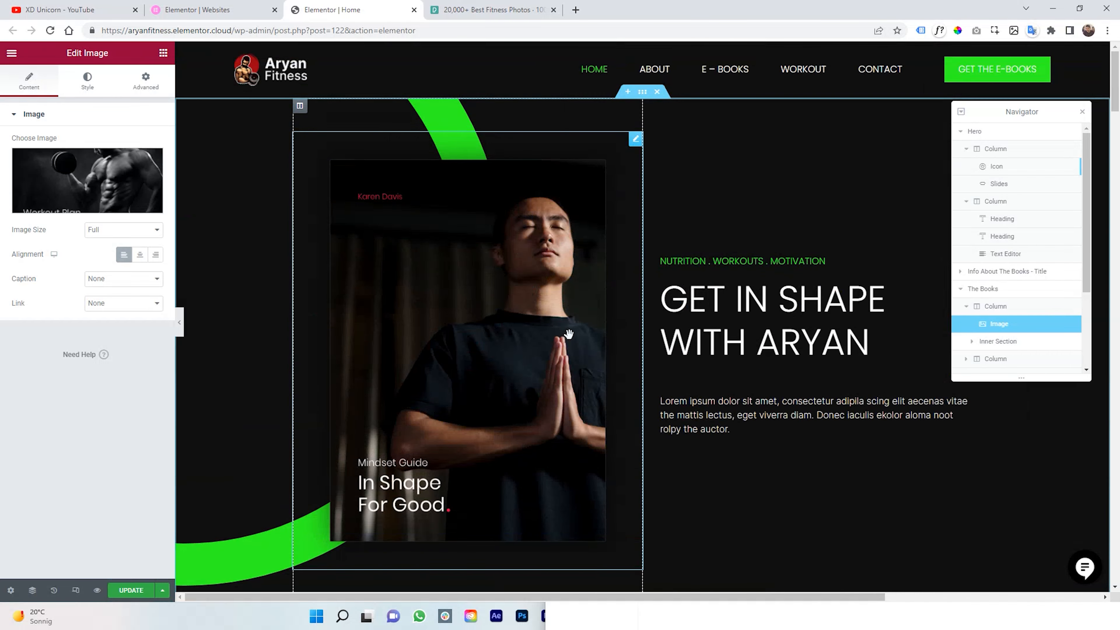
scroll(677, 166, "down", 10)
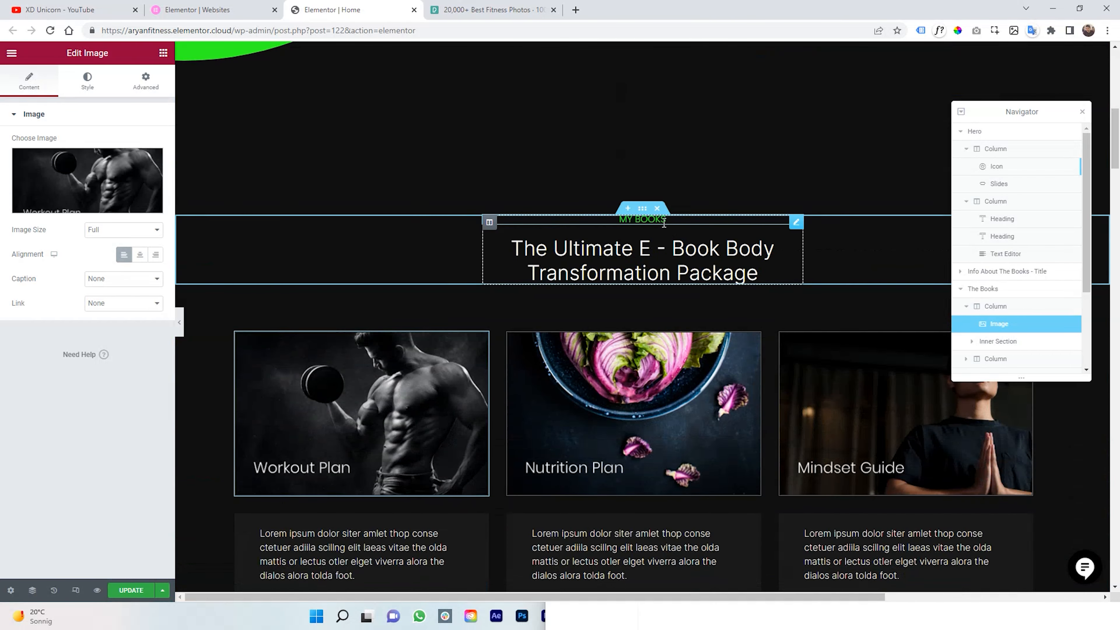
Review the home page's books, benefits, program, reviews and sign-up sections down to the footer, including the first benefit icon box settings
scroll(697, 221, "down", 15)
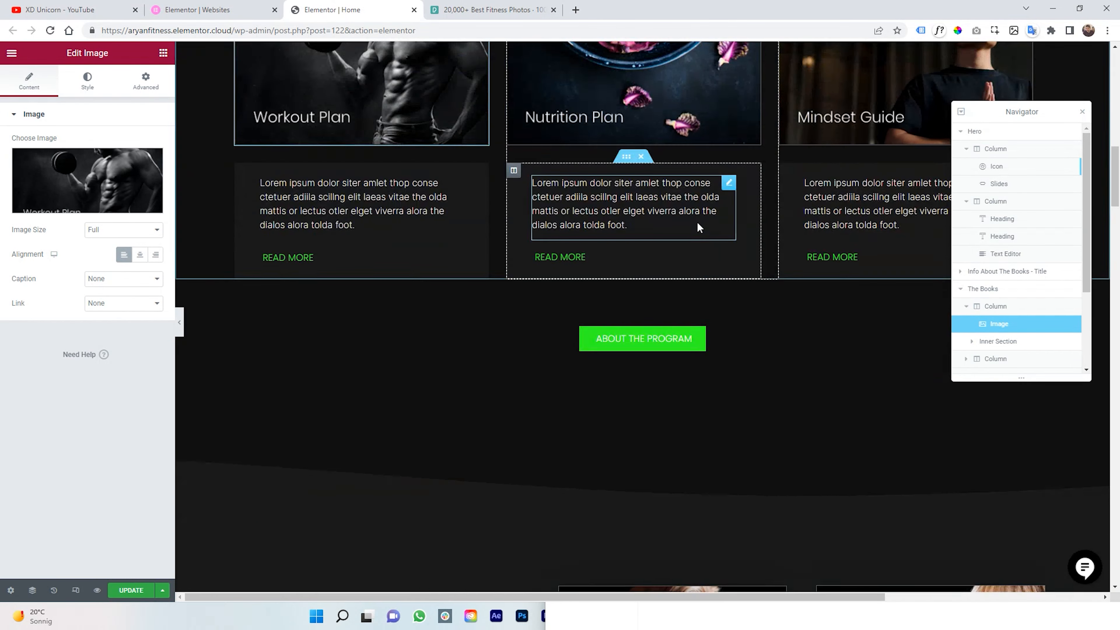
scroll(695, 219, "down", 7)
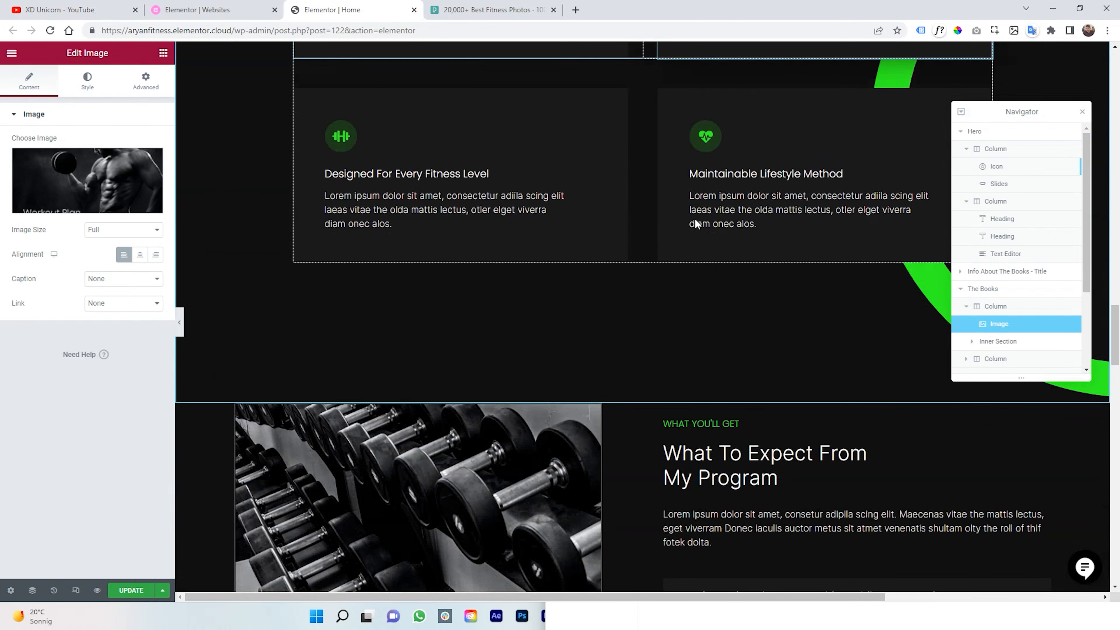
scroll(628, 273, "up", 5)
left_click(620, 128)
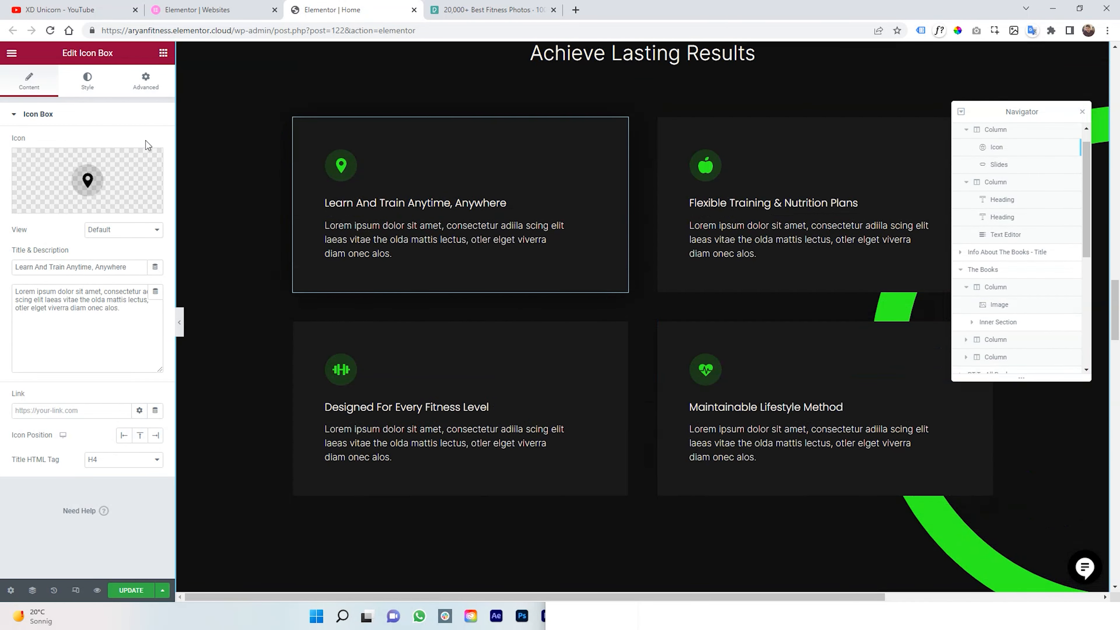
scroll(505, 315, "down", 15)
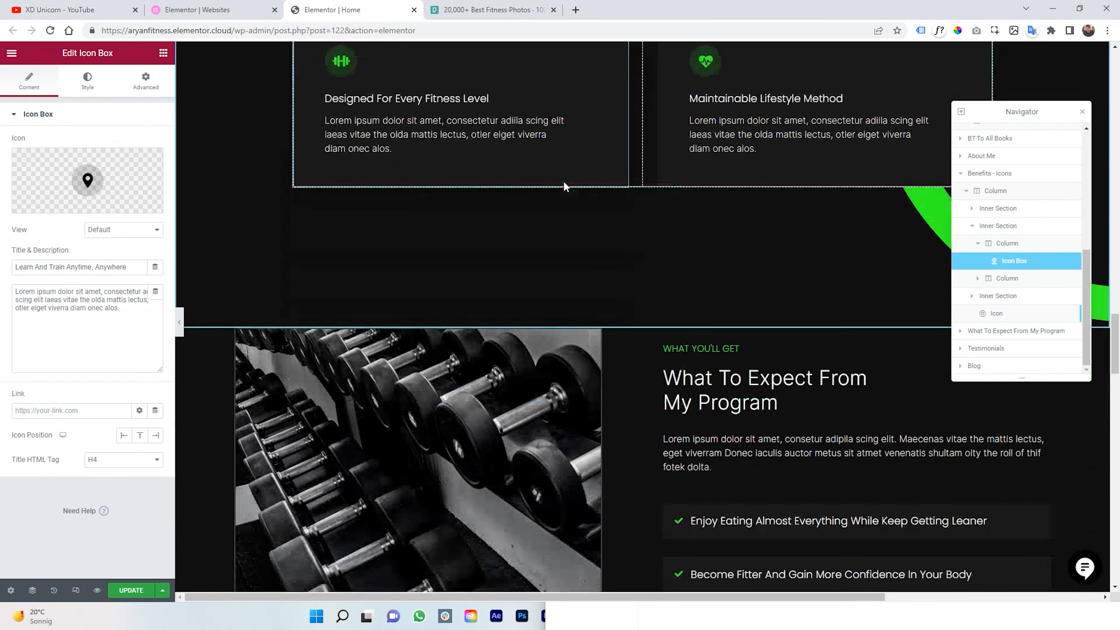
scroll(682, 408, "down", 5)
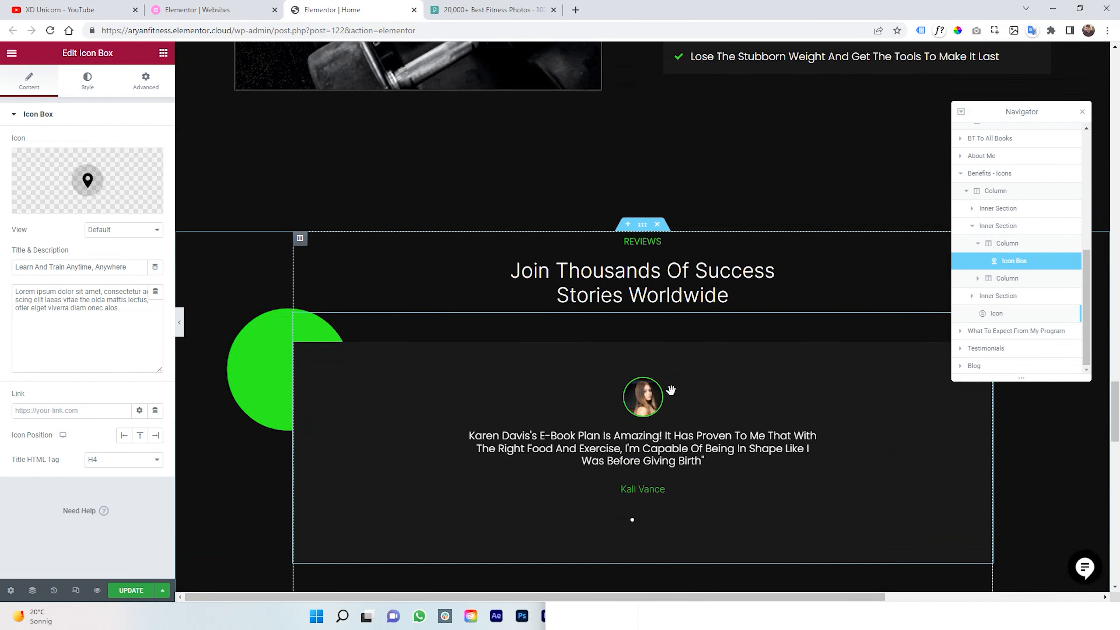
scroll(705, 265, "up", 20)
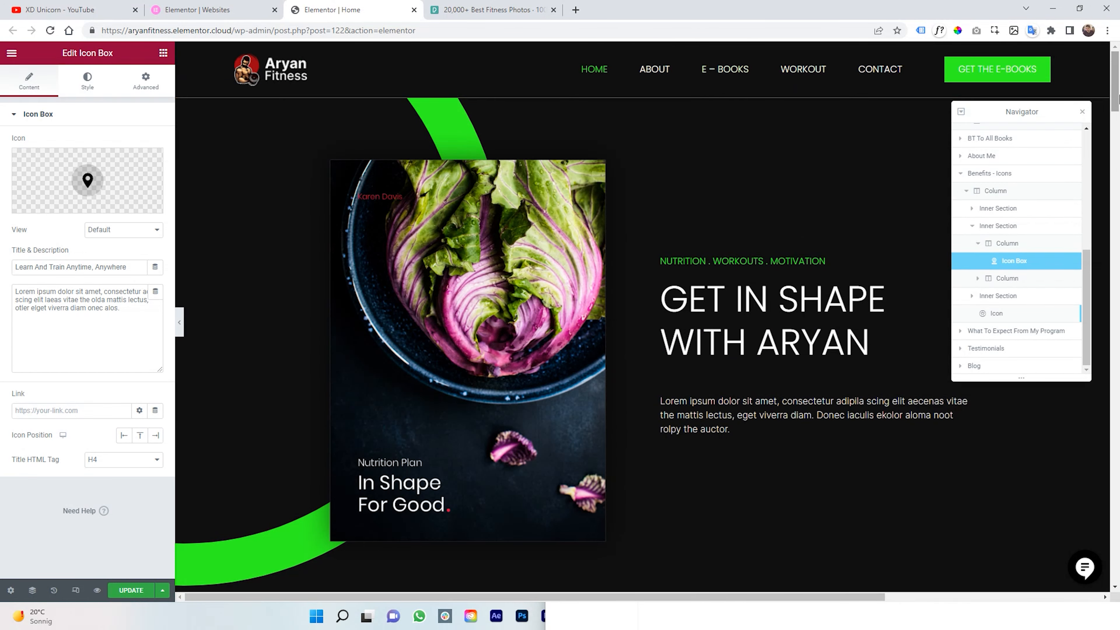
scroll(916, 476, "down", 20)
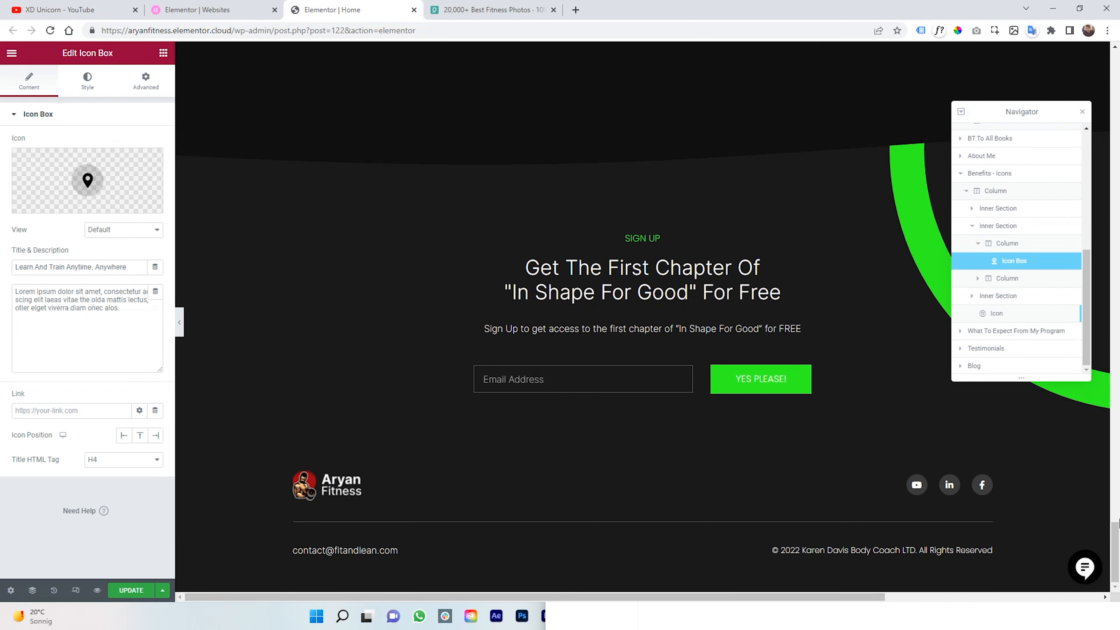
scroll(794, 401, "up", 20)
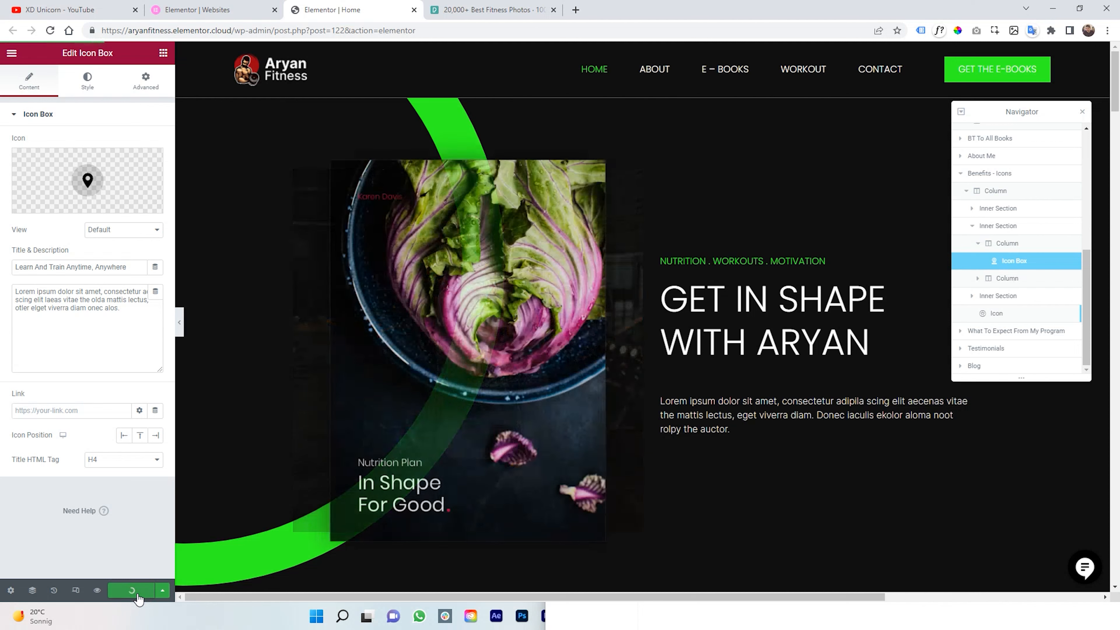
Save the home page and exit the editor to the WordPress list of all pages
left_click(11, 53)
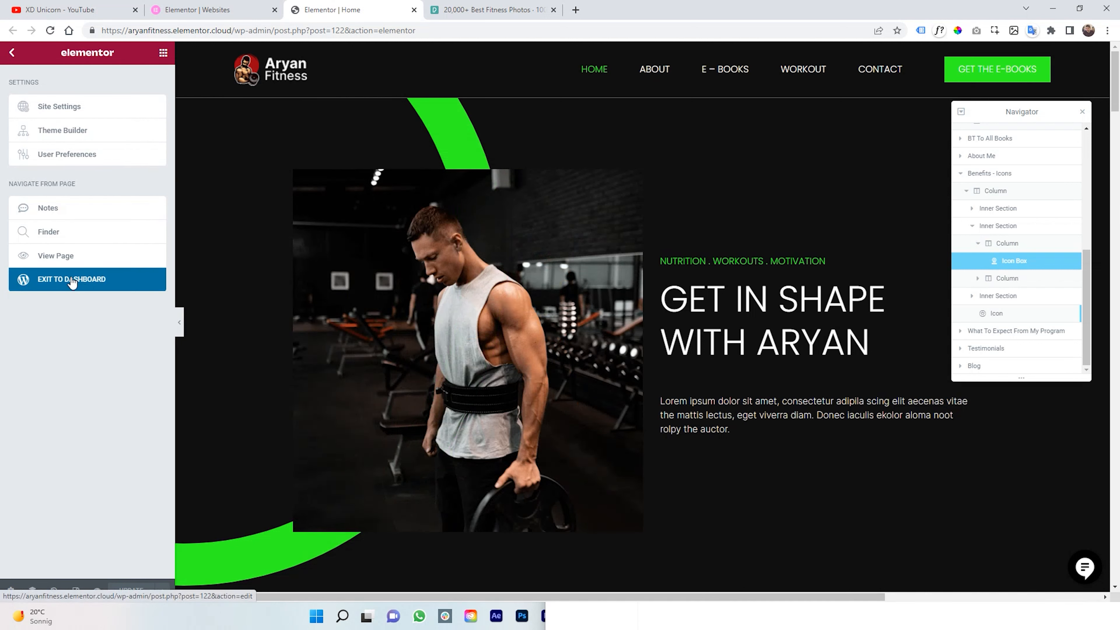
left_click(71, 280)
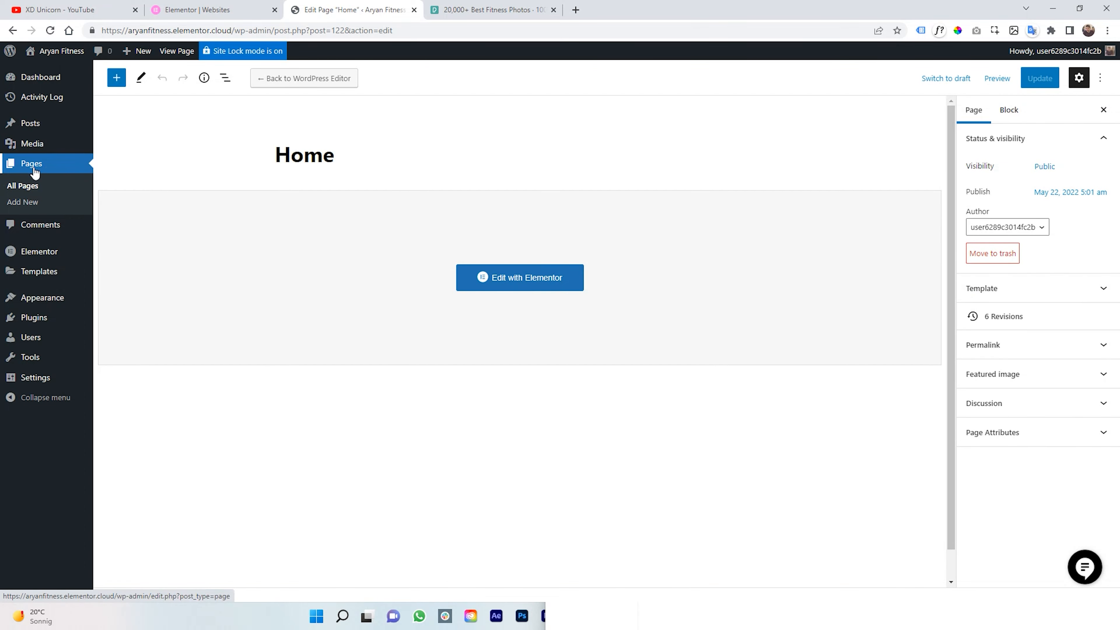
left_click(24, 193)
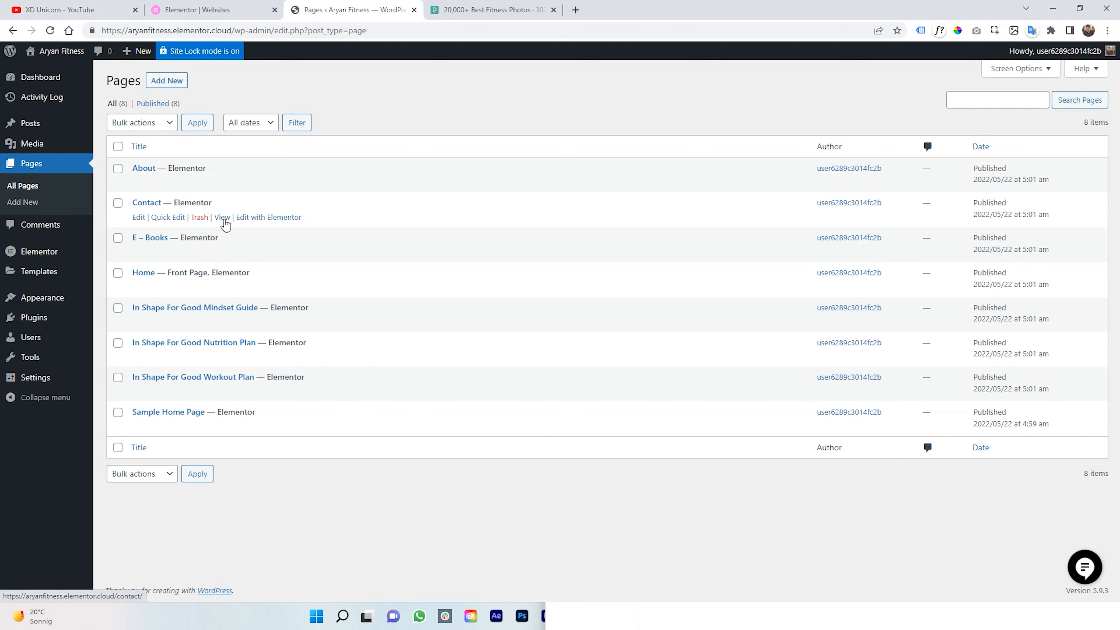
View the Contact page in a new tab and look over its hero, Get In Touch form and contact details
right_click(225, 224)
left_click(264, 230)
left_click(486, 17)
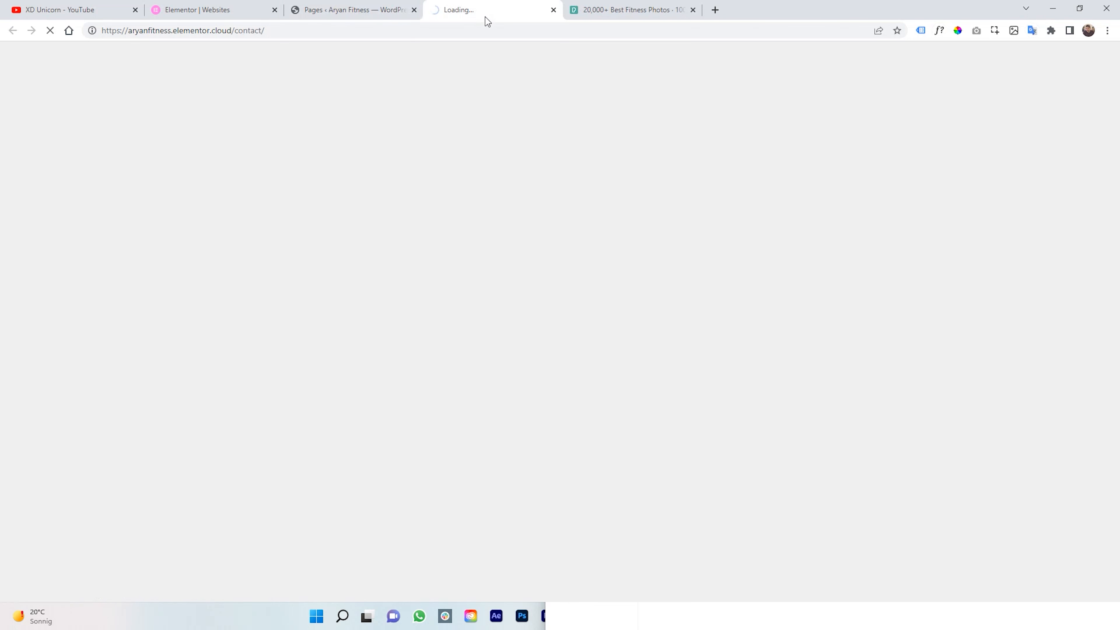
scroll(603, 180, "down", 12)
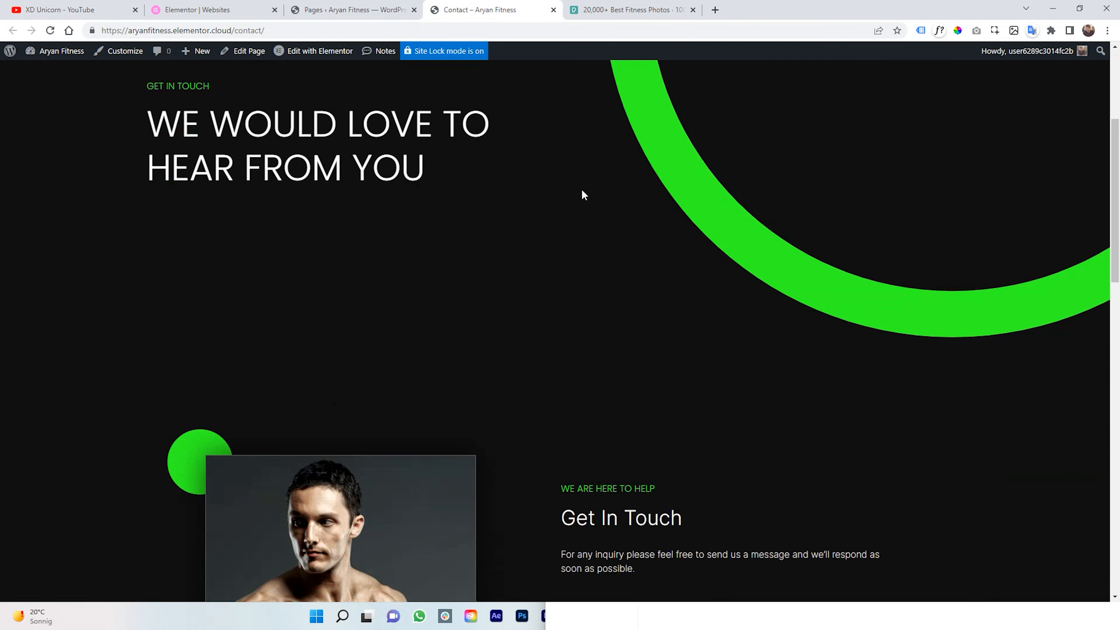
scroll(318, 221, "up", 1)
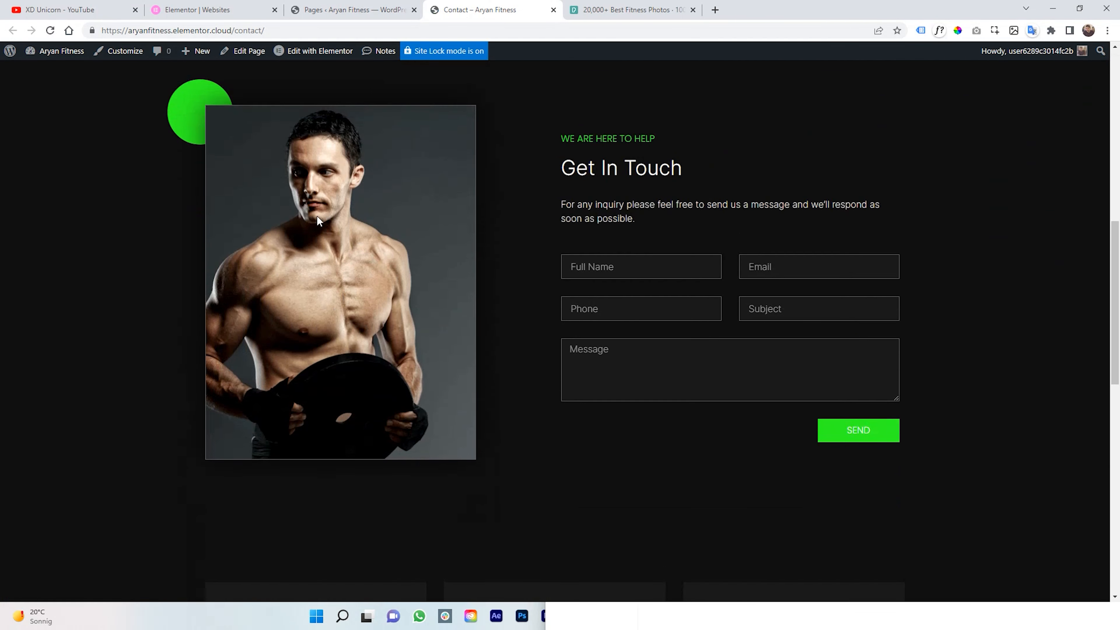
scroll(586, 249, "down", 10)
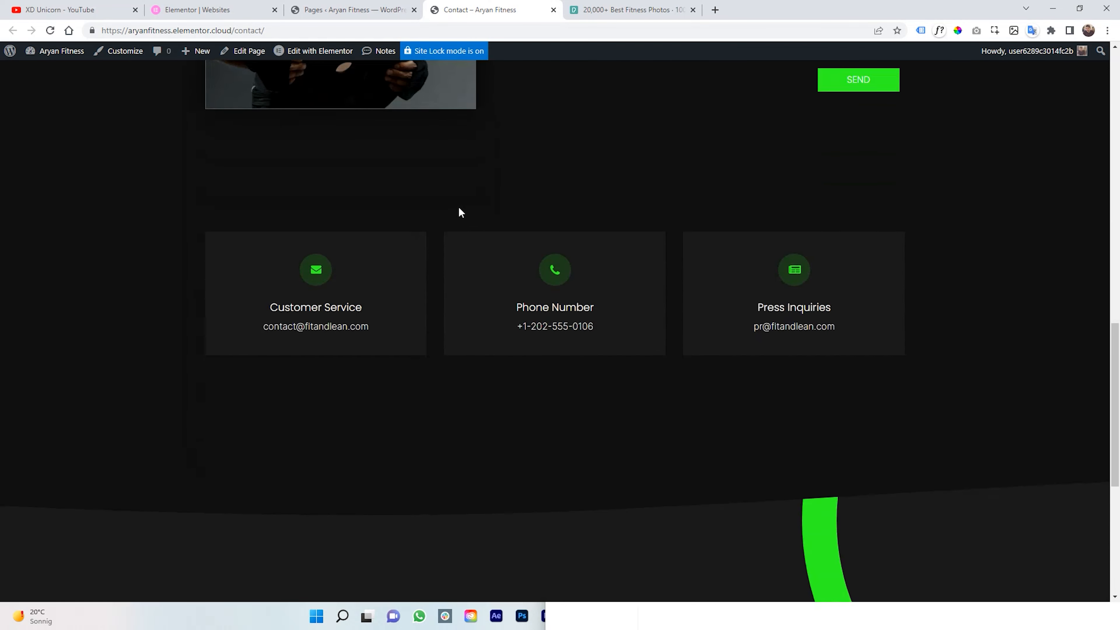
scroll(459, 212, "down", 5)
scroll(640, 259, "up", 15)
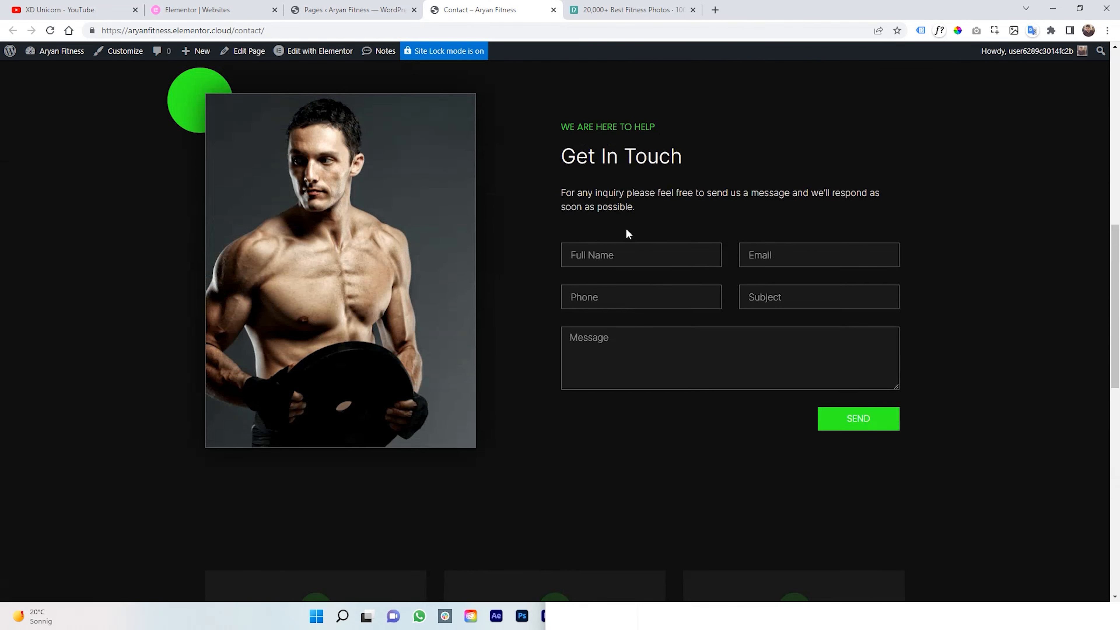
scroll(631, 240, "up", 1)
Open the Contact page in the Elementor editor, bring the Get In Touch section into view and close the Navigator
mouse_move(318, 55)
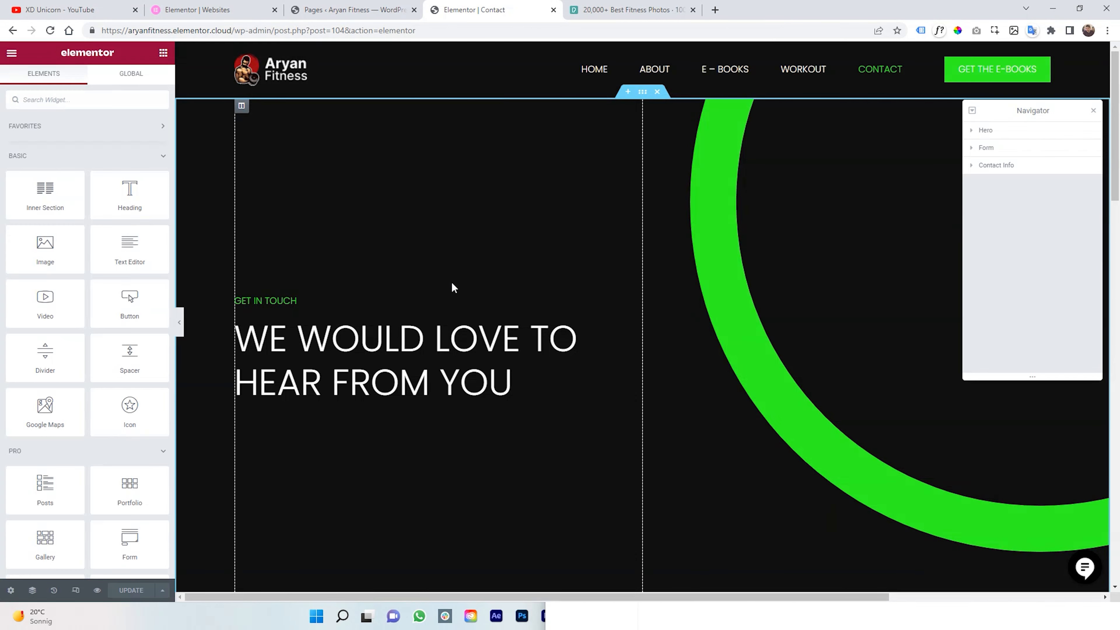
scroll(645, 277, "down", 8)
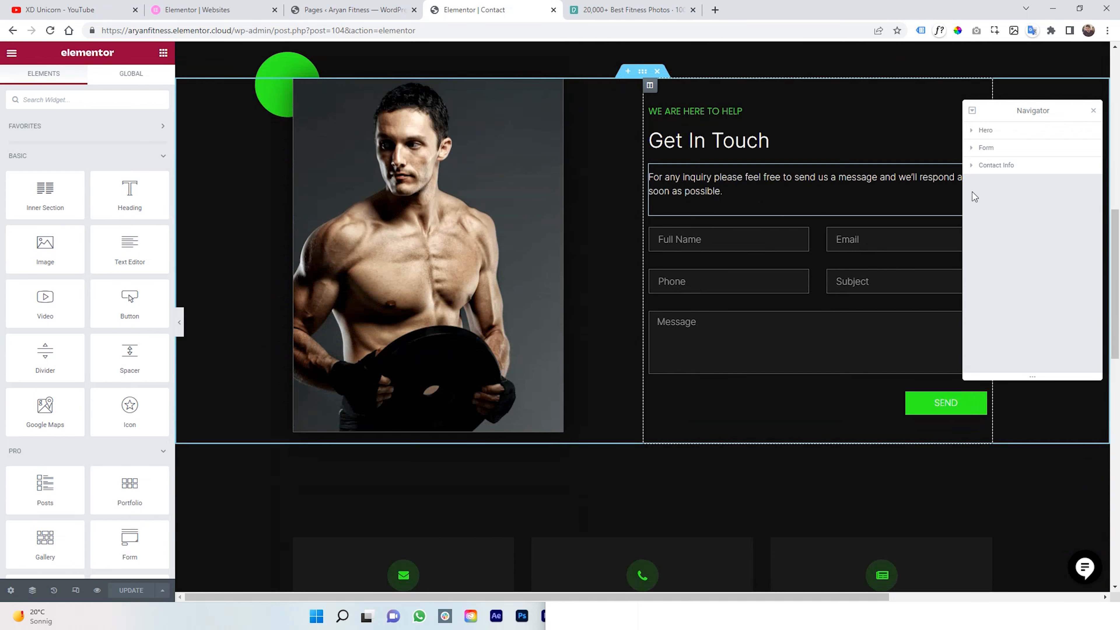
scroll(863, 216, "up", 1)
left_click(1093, 111)
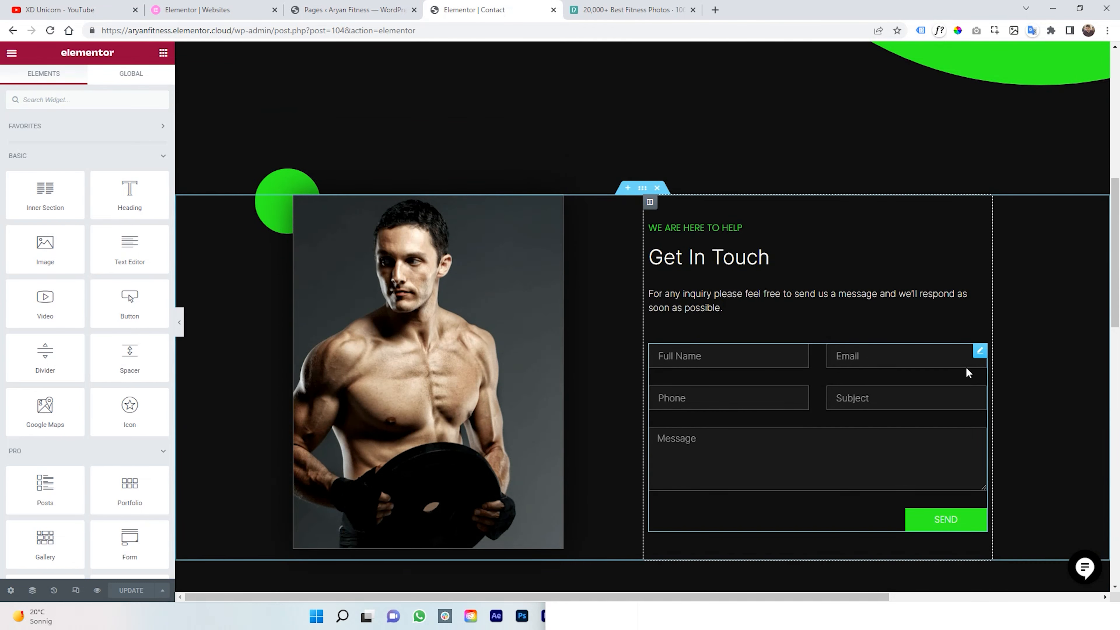
Name the Get In Touch form "Contact us" and check its Phone and Subject field settings
left_click(980, 352)
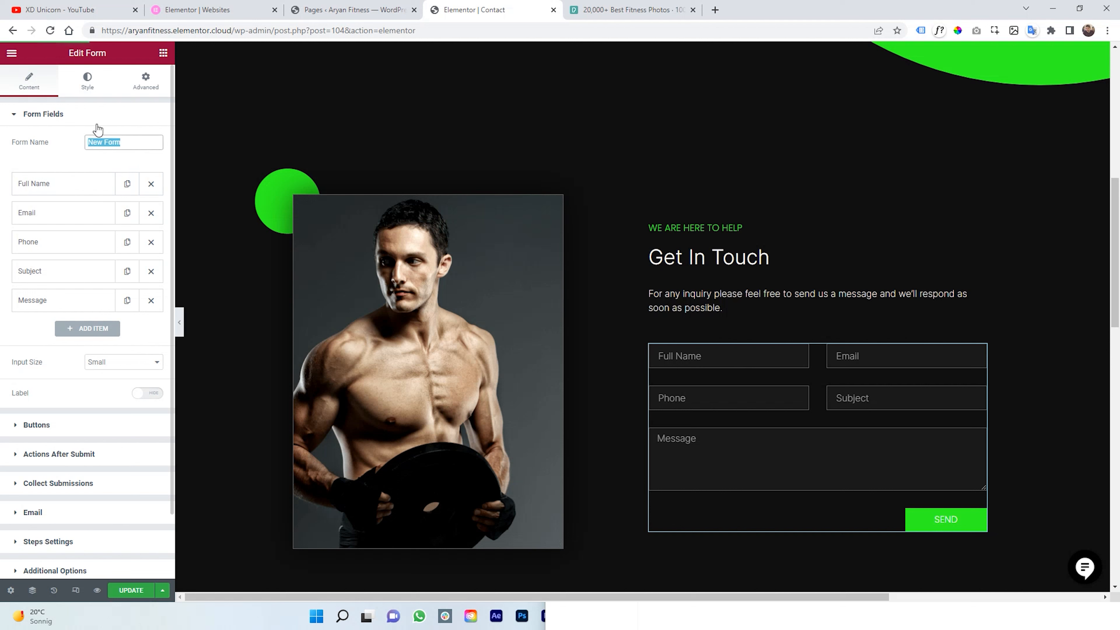
type("Contact us")
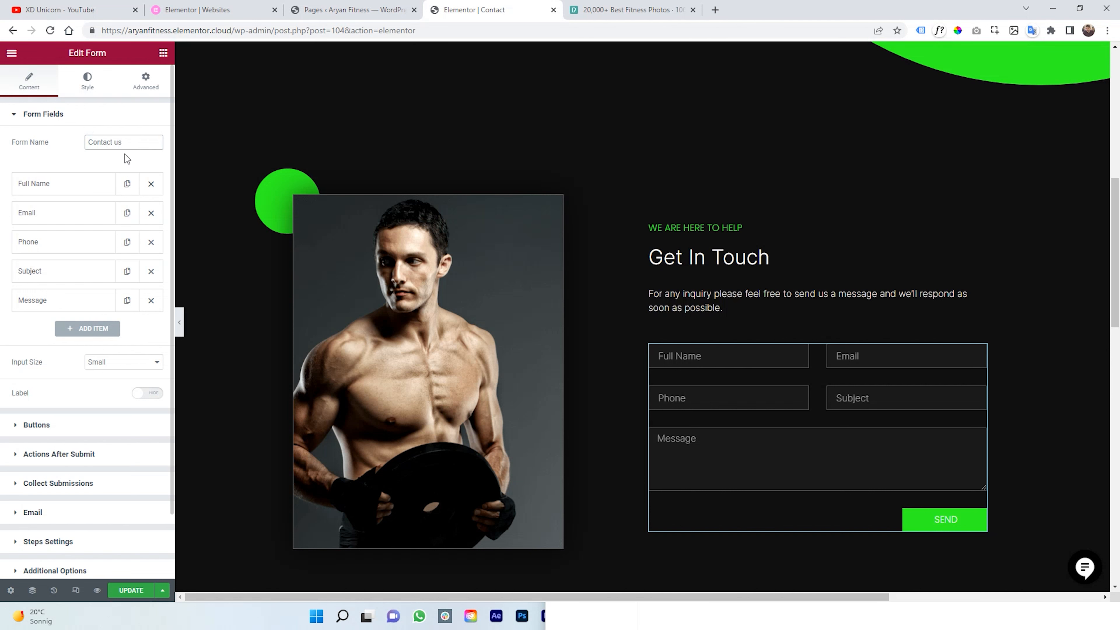
left_click(63, 242)
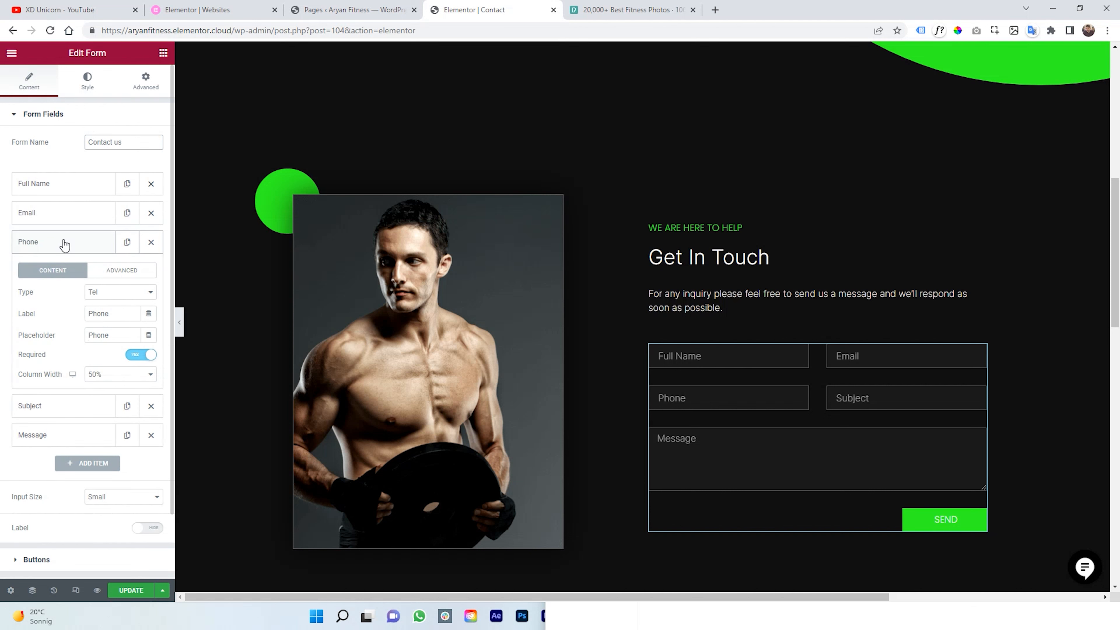
left_click(64, 244)
left_click(55, 273)
left_click(56, 274)
Add an Acceptance field to the contact form with the acceptance text "You accept privacy and policy blabla"
scroll(72, 226, "down", 2)
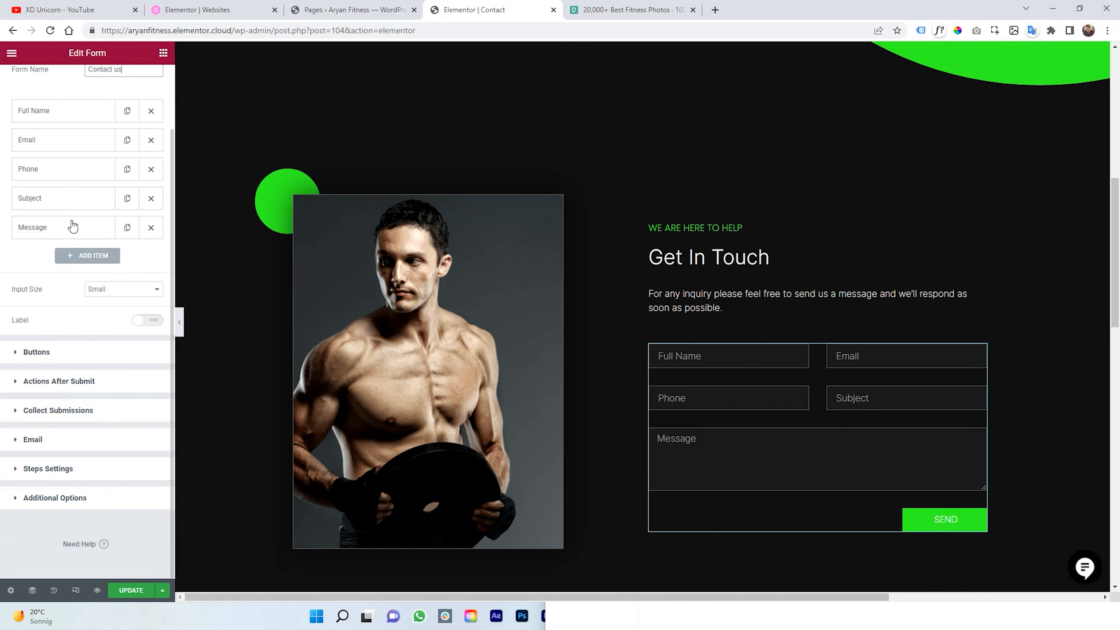
left_click(63, 259)
scroll(116, 325, "down", 2)
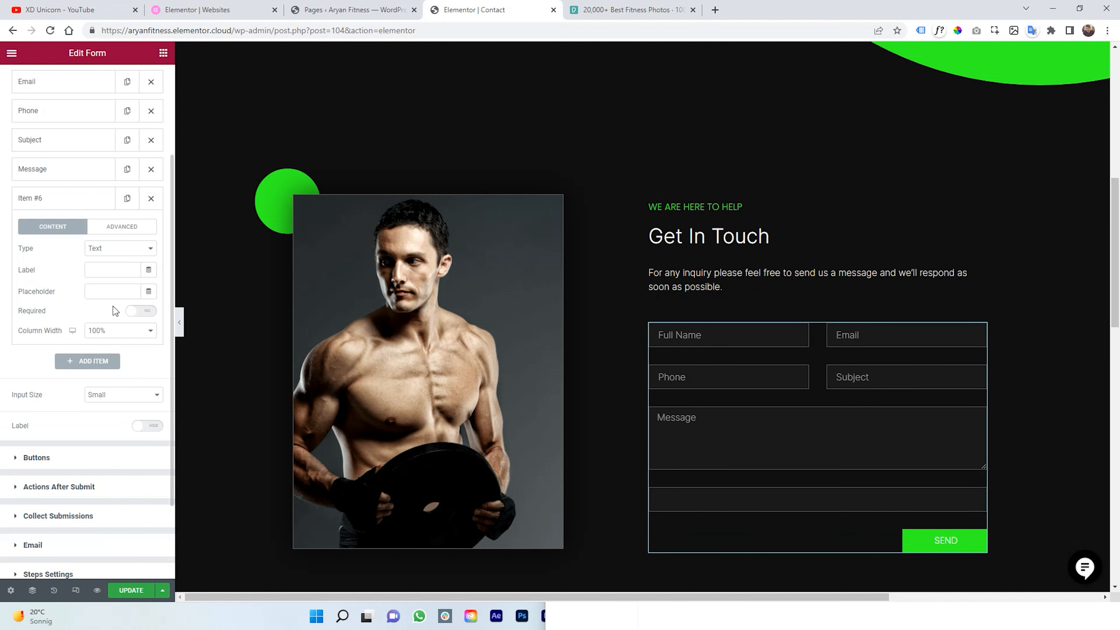
left_click(111, 250)
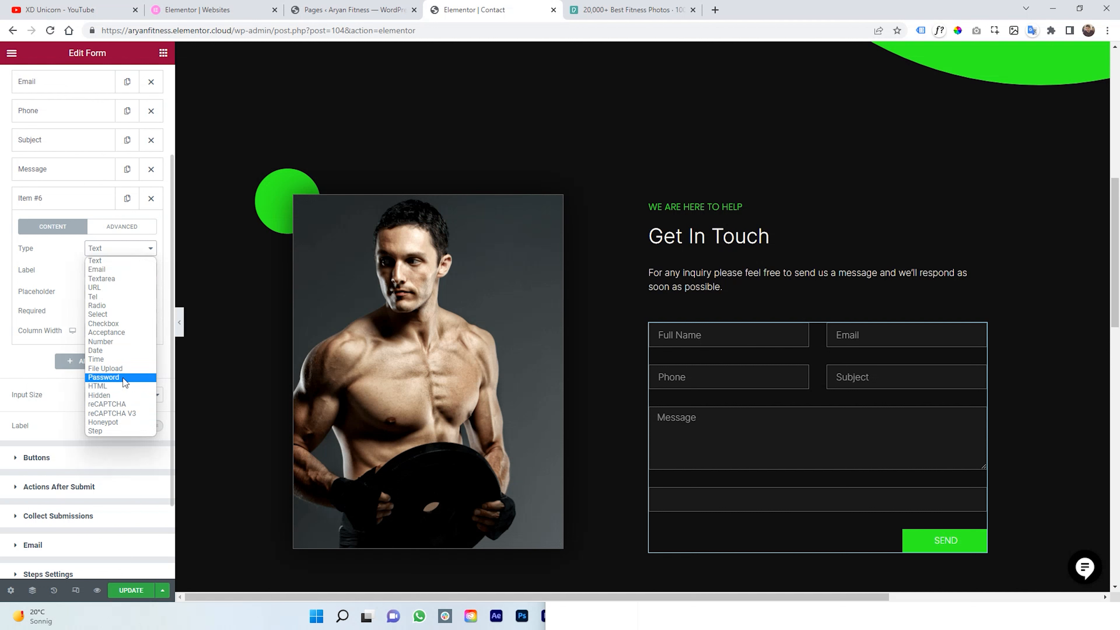
left_click(106, 332)
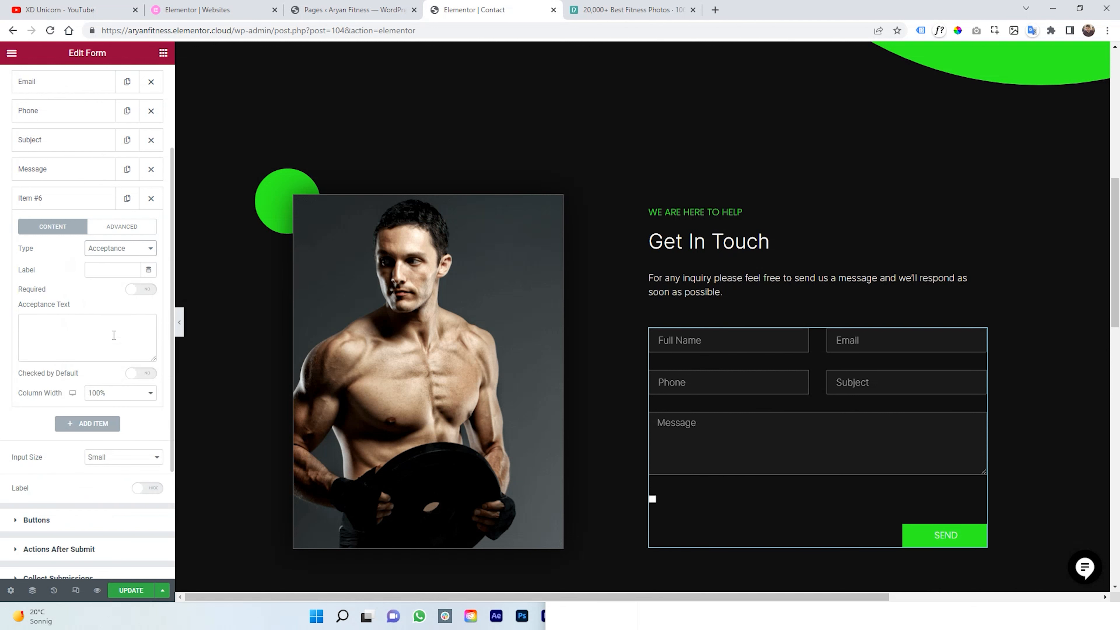
left_click(88, 320)
type("You ac")
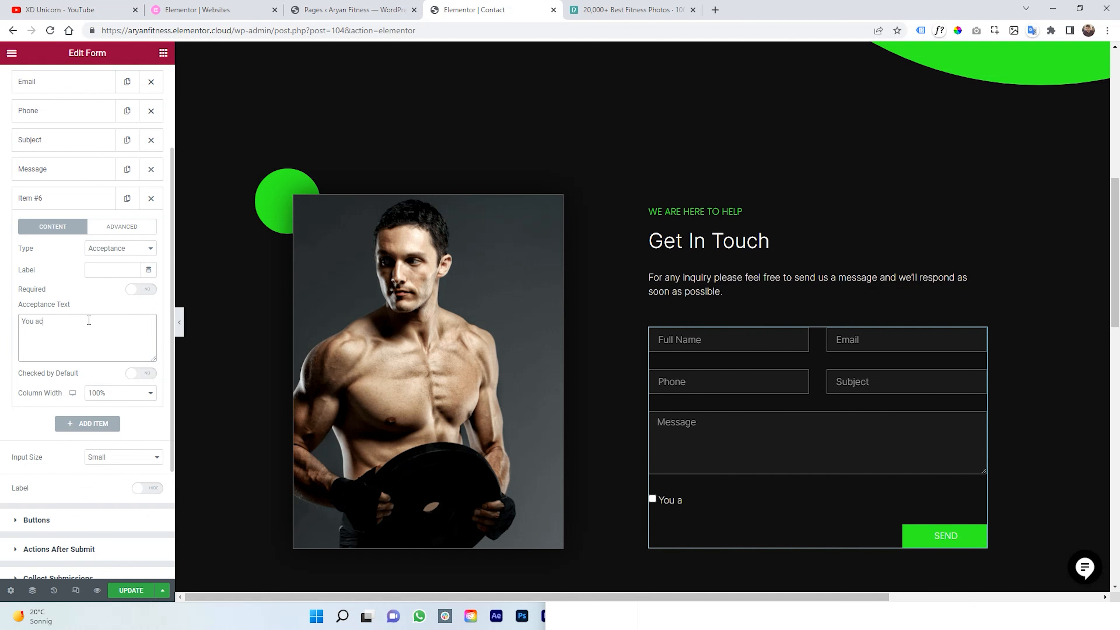
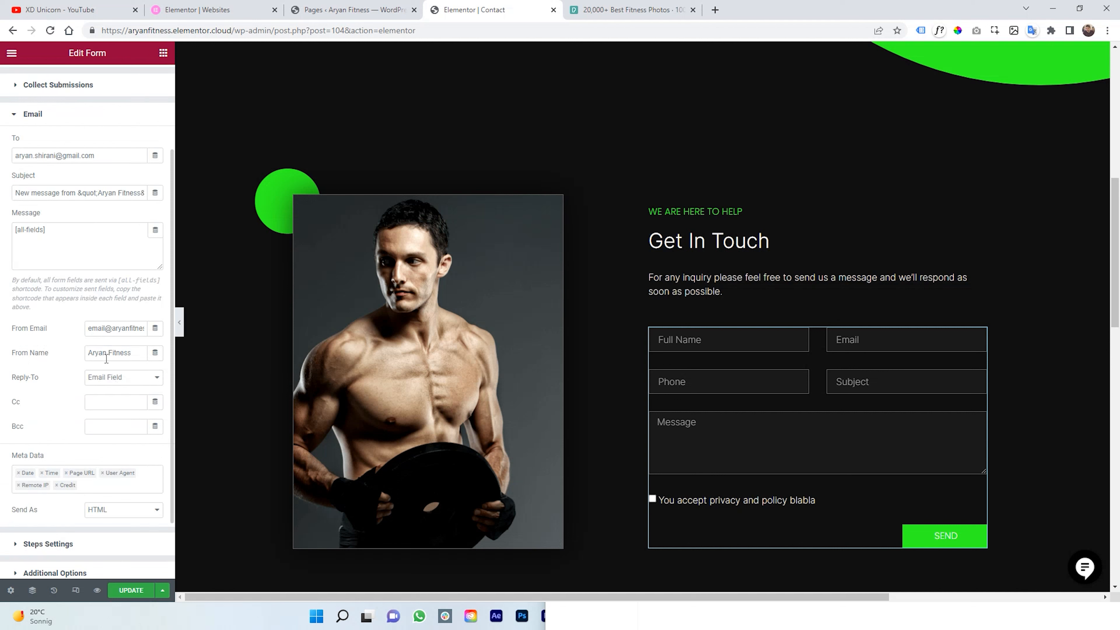
Set the From Name of the form's notification email to the shortcode [field id="name"]
left_click_drag(140, 356, 91, 356)
type("[field id=\"name\"]")
Copy the Email field's shortcode [field id="email"] and use it as the From Email of the form's notification email
scroll(73, 343, "up", 3)
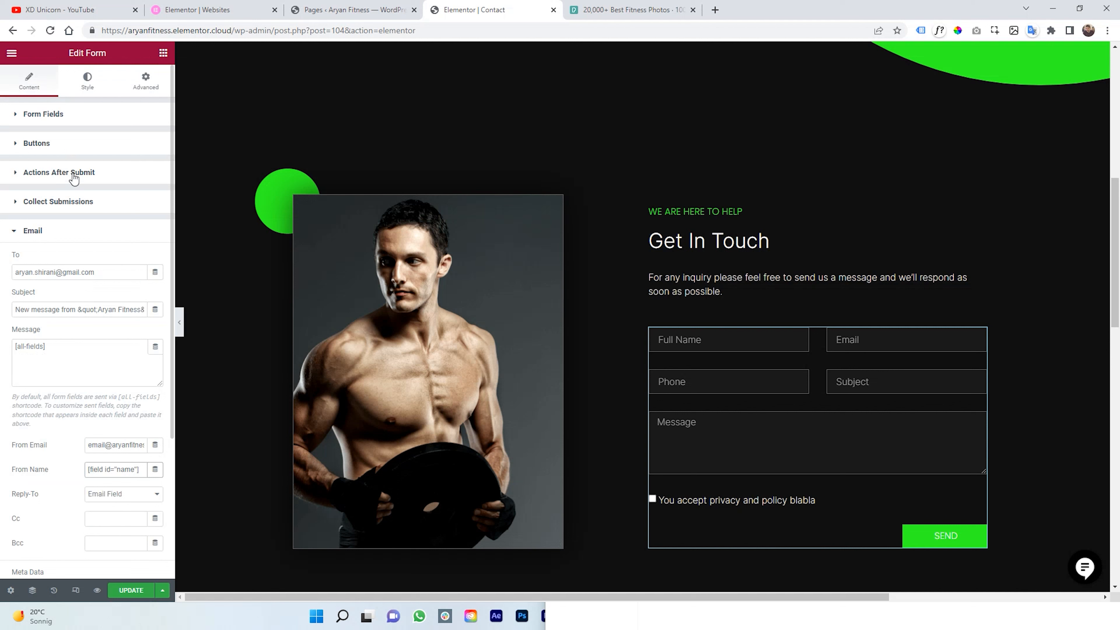
left_click(62, 120)
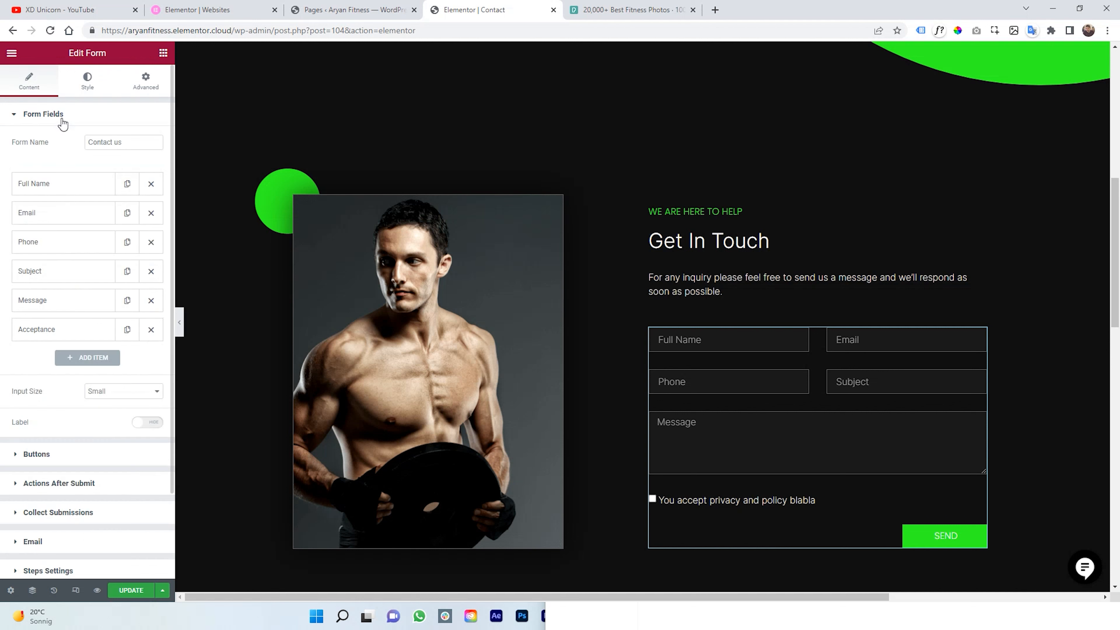
left_click(57, 212)
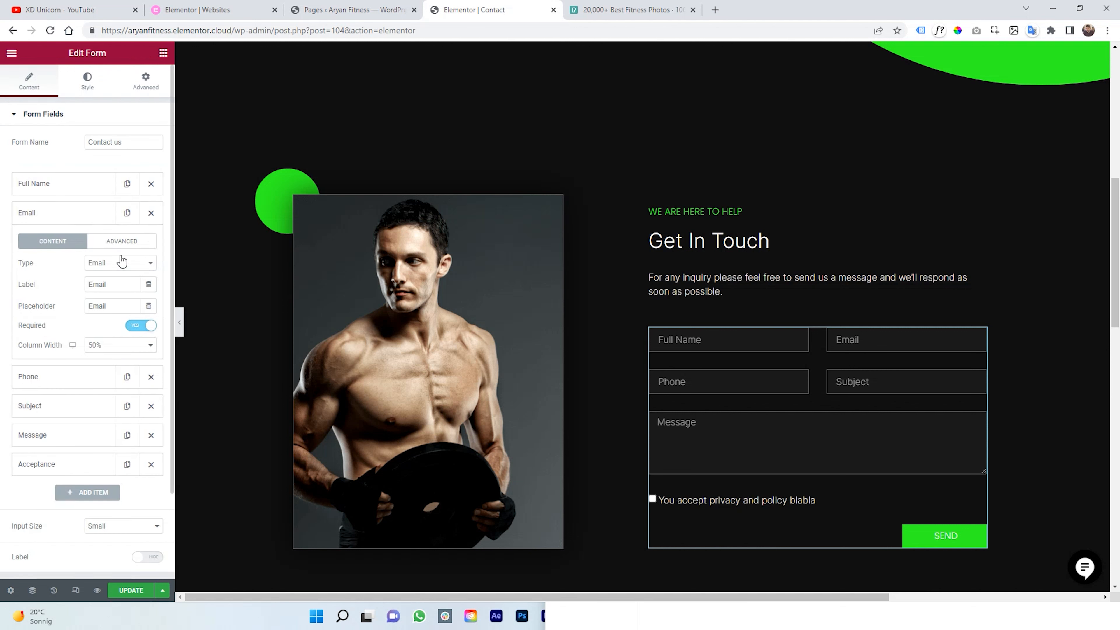
left_click(121, 242)
left_click(137, 343)
key("ctrl+c")
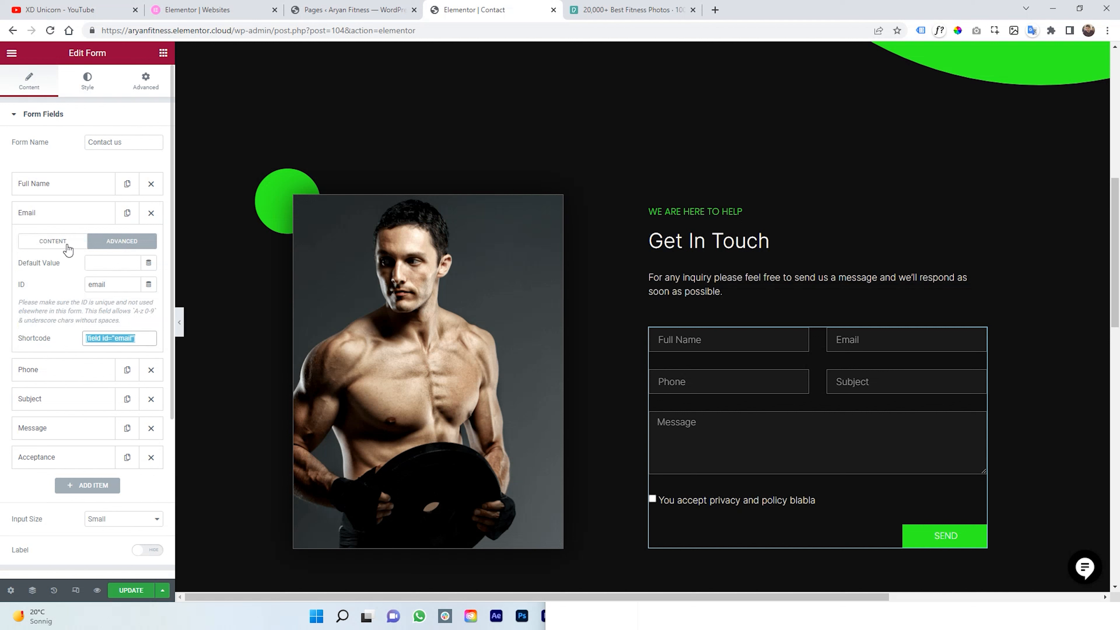
left_click(55, 220)
scroll(98, 242, "down", 1)
scroll(97, 242, "down", 1)
left_click(75, 441)
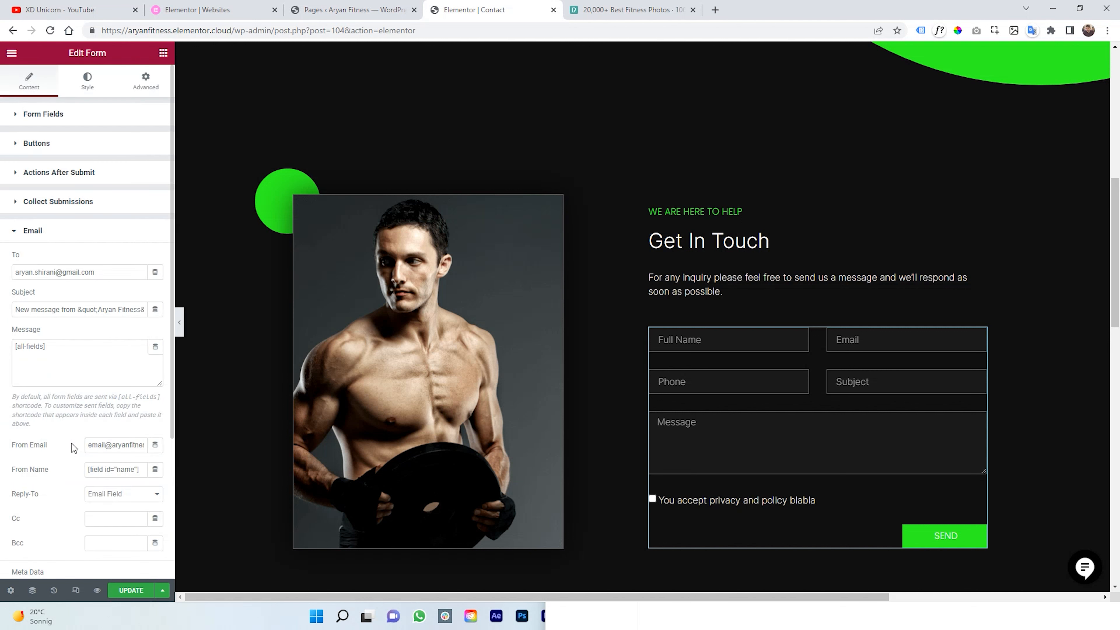
triple_click(130, 391)
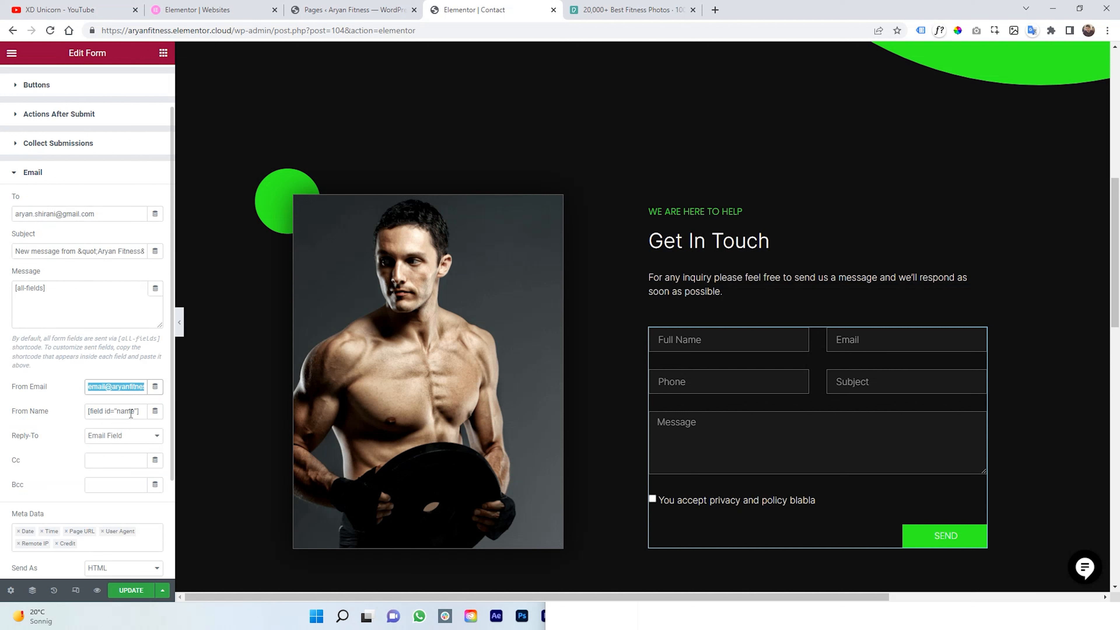
key("ctrl+v")
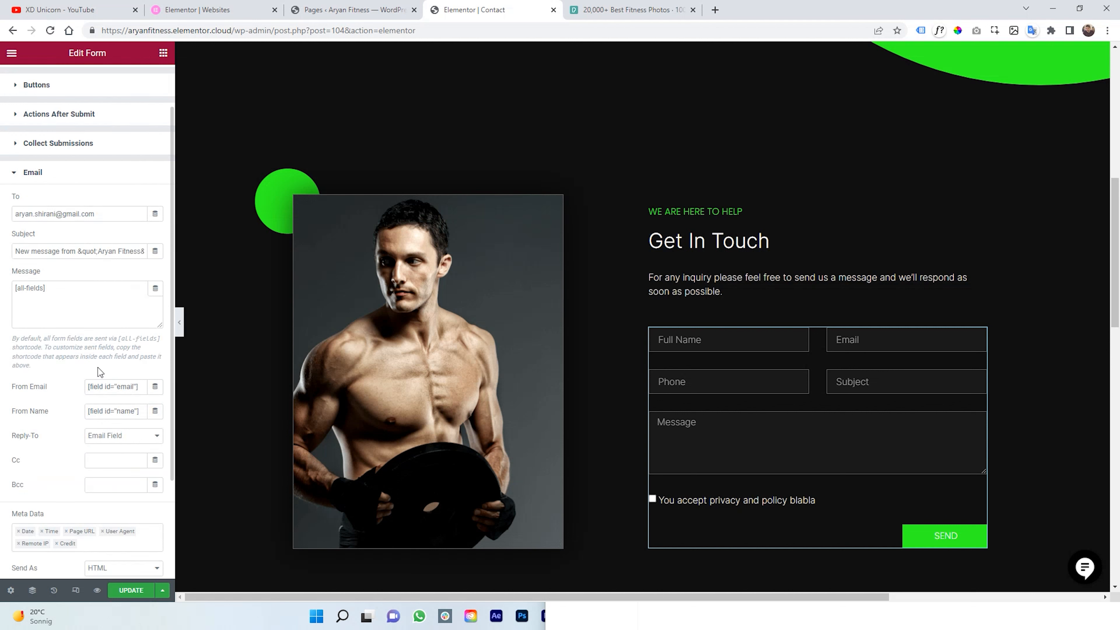
Save the Contact page and check the available Reply-To options of the form's notification email
scroll(88, 364, "down", 2)
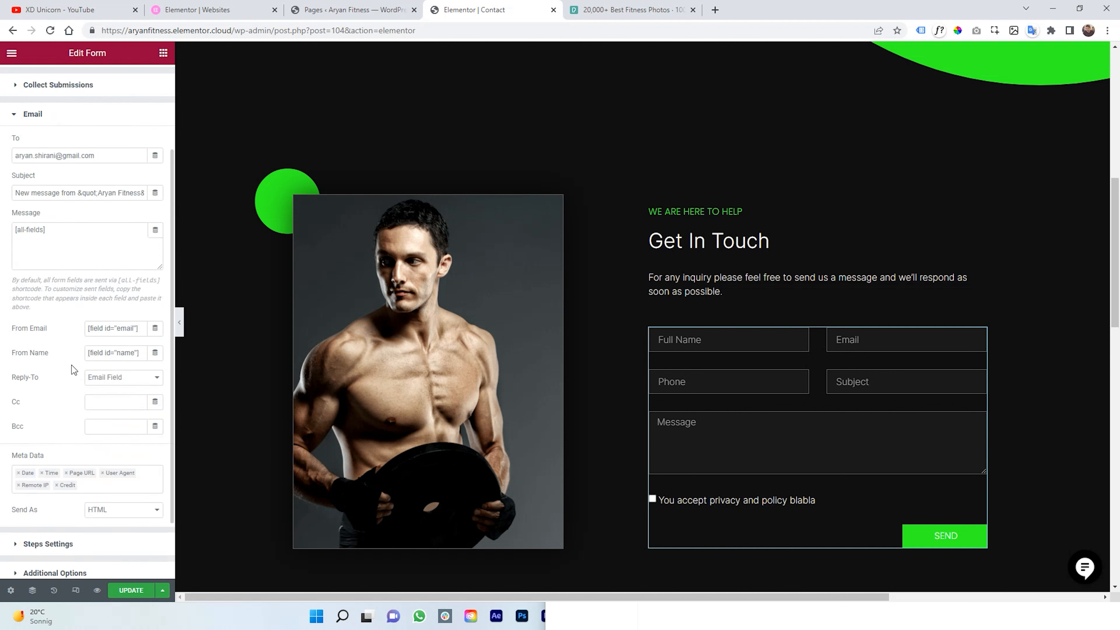
left_click(131, 591)
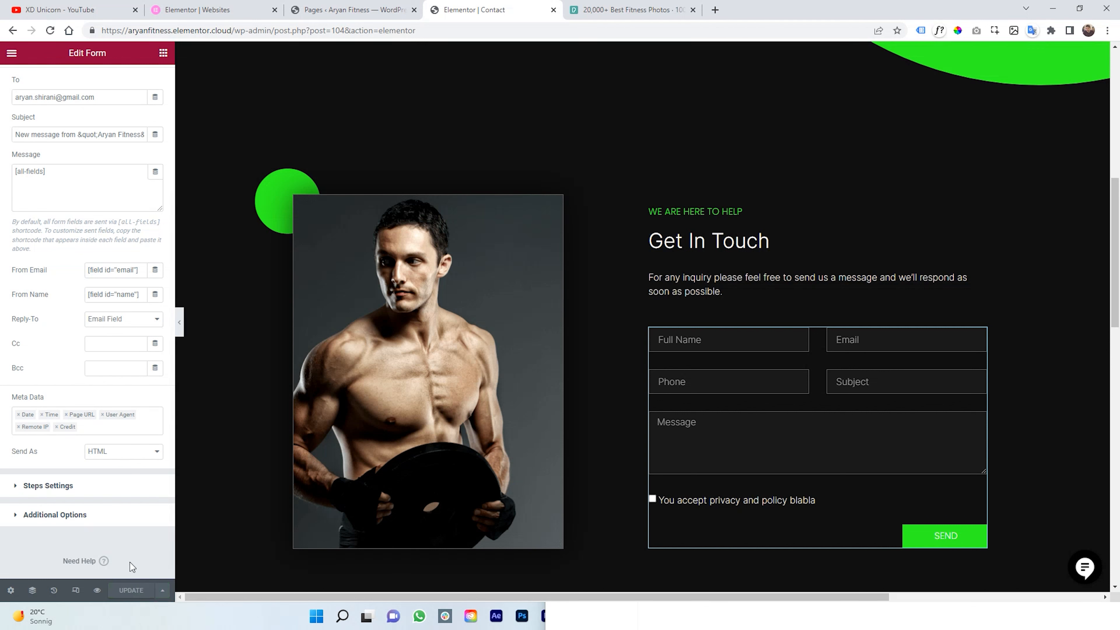
left_click(115, 322)
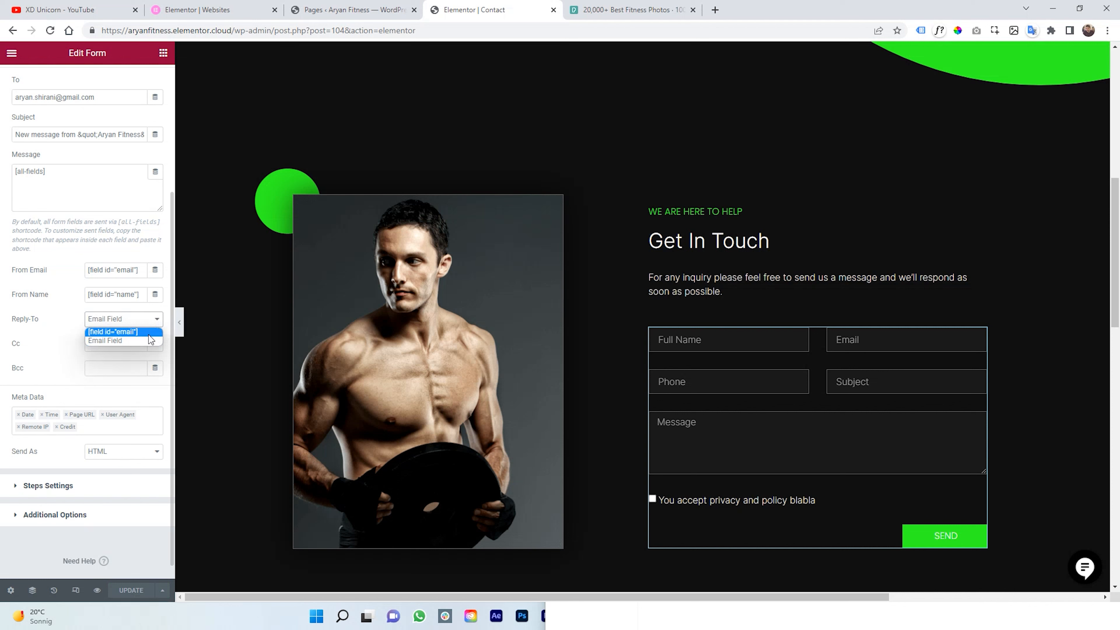
left_click(72, 315)
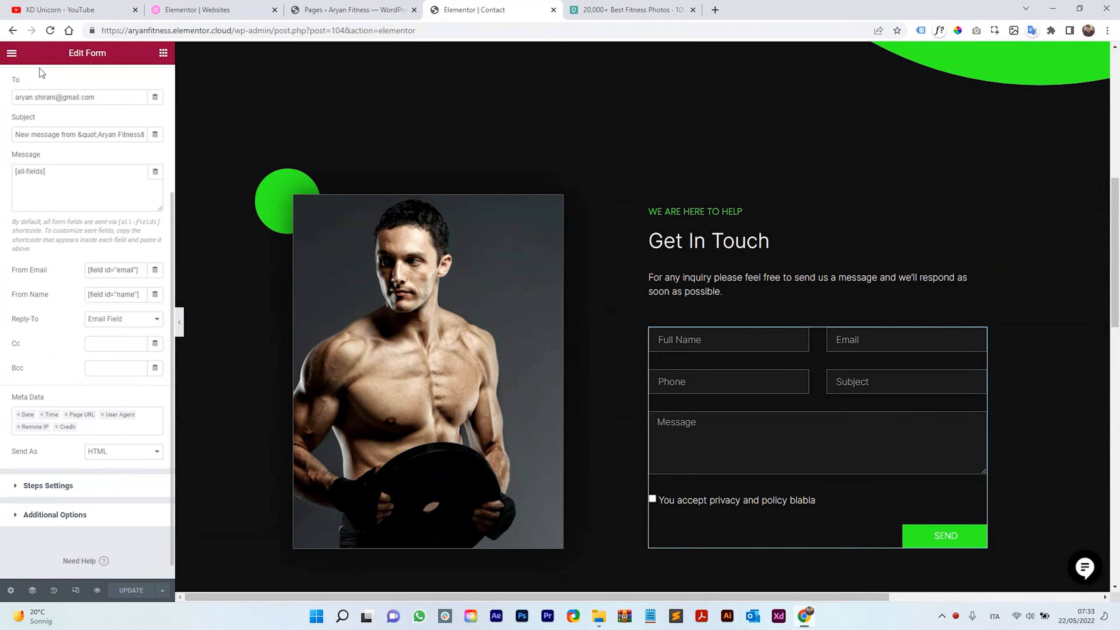
Open the site footer beneath the Contact page content for editing
scroll(216, 186, "down", 1)
scroll(216, 187, "down", 15)
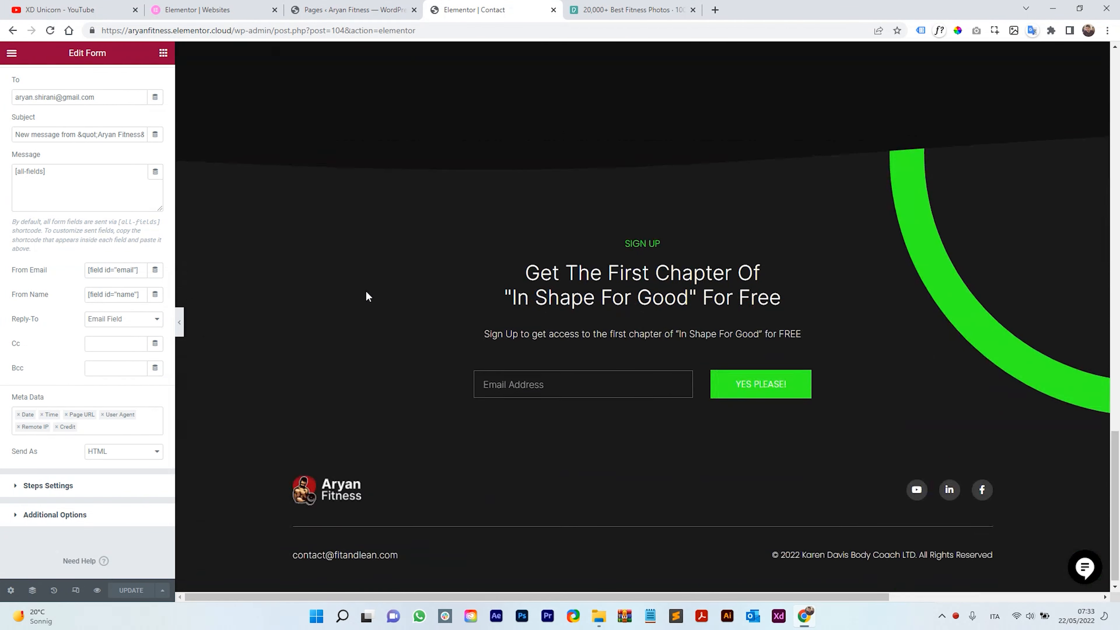
scroll(591, 361, "up", 3)
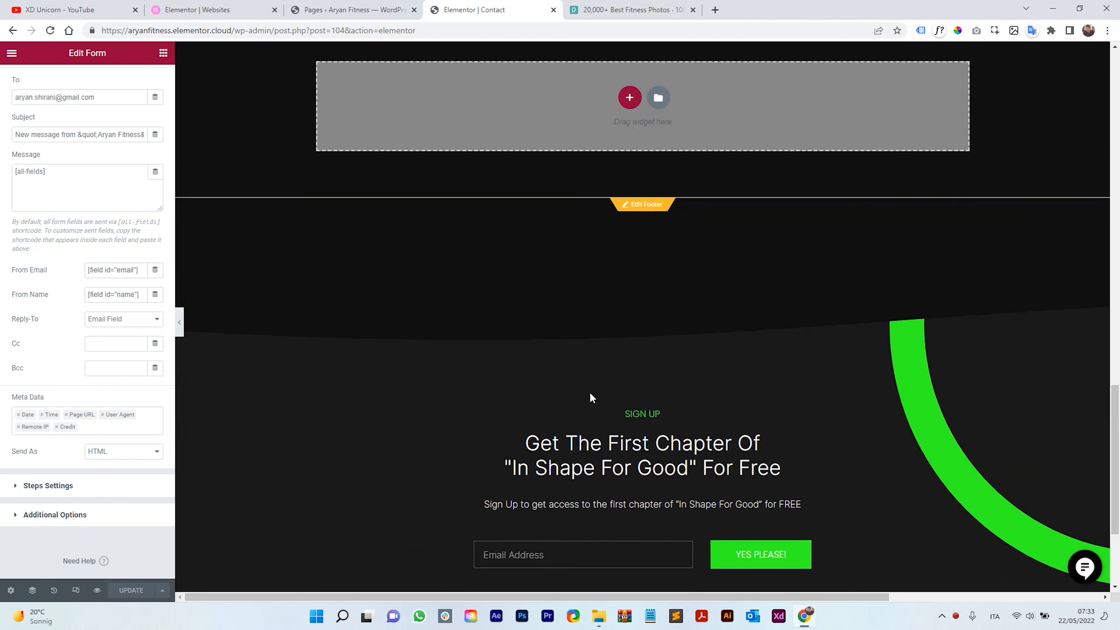
scroll(590, 393, "down", 3)
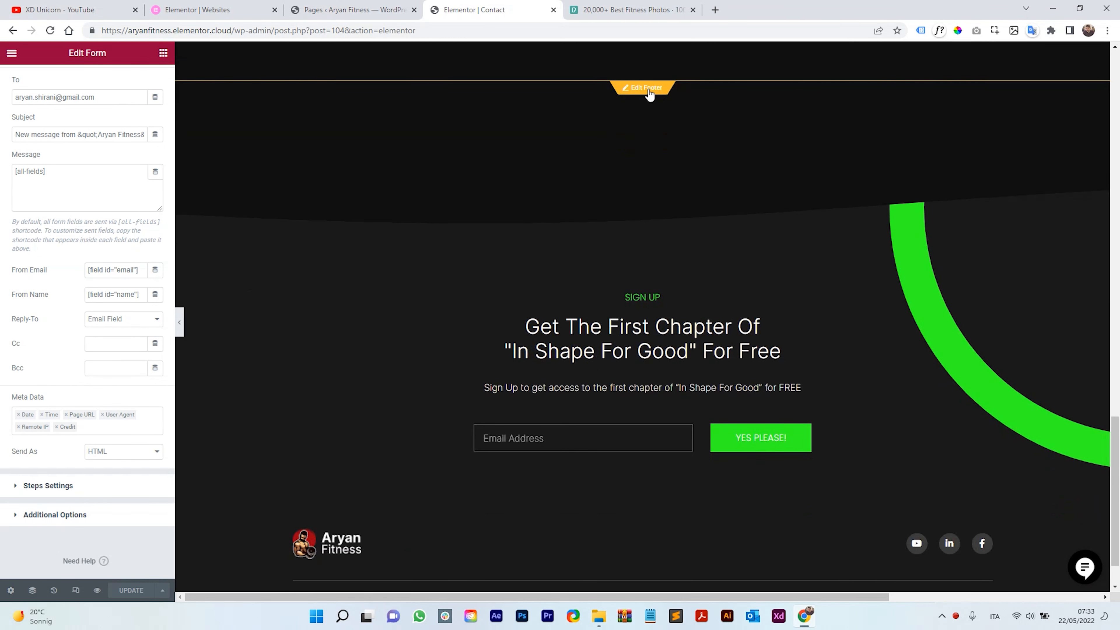
left_click(647, 89)
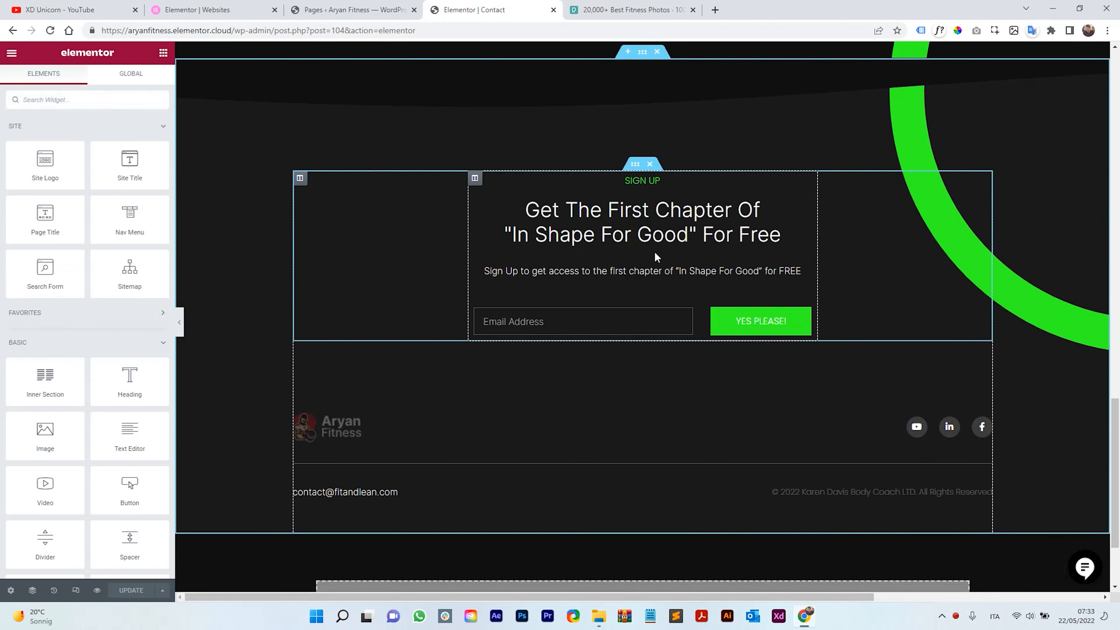
scroll(650, 261, "down", 3)
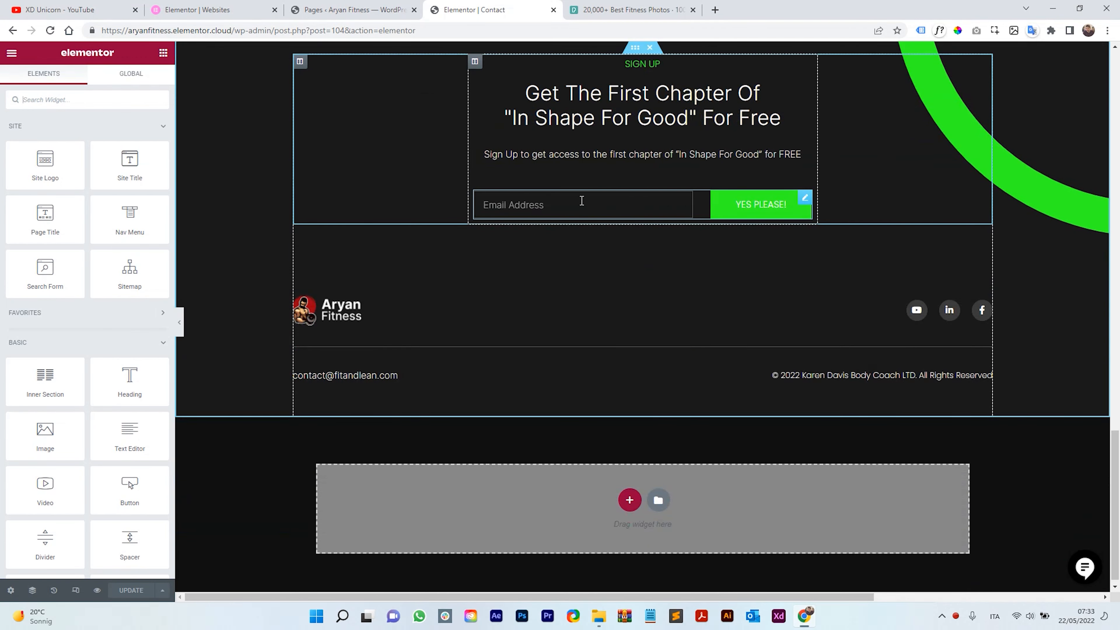
Review the footer sign-up form's Email Address field and its notification email settings
left_click(796, 202)
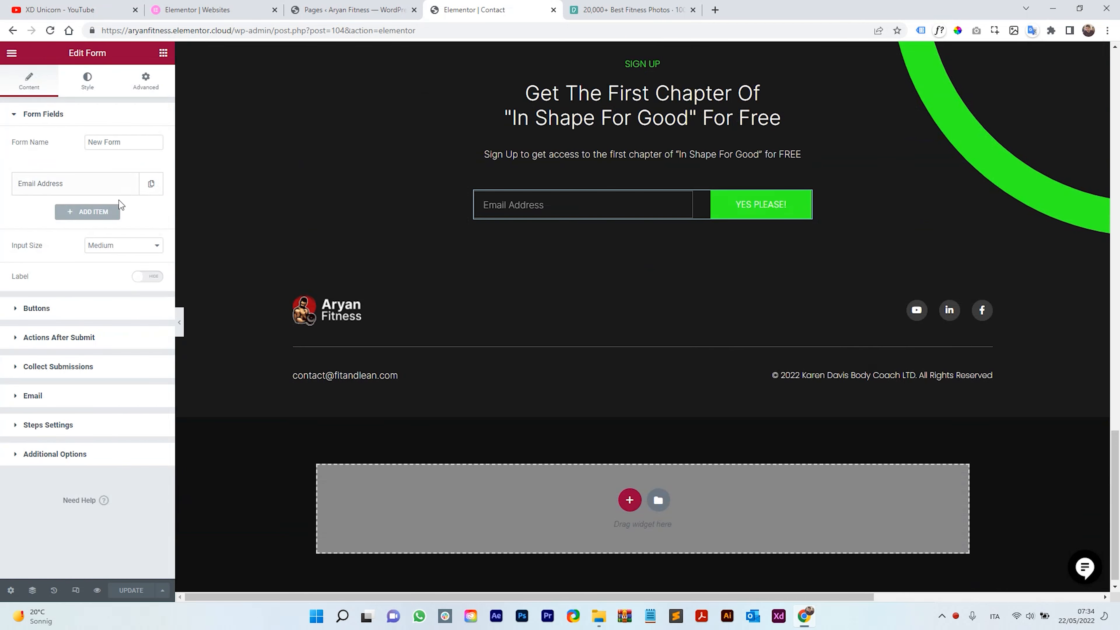
scroll(522, 295, "up", 15)
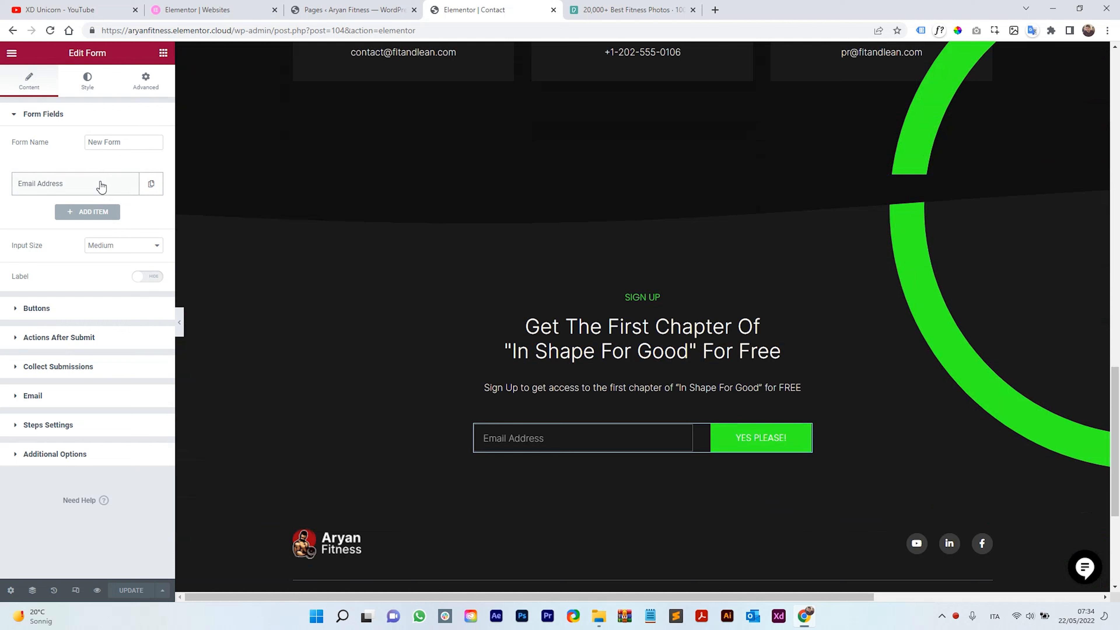
left_click(95, 183)
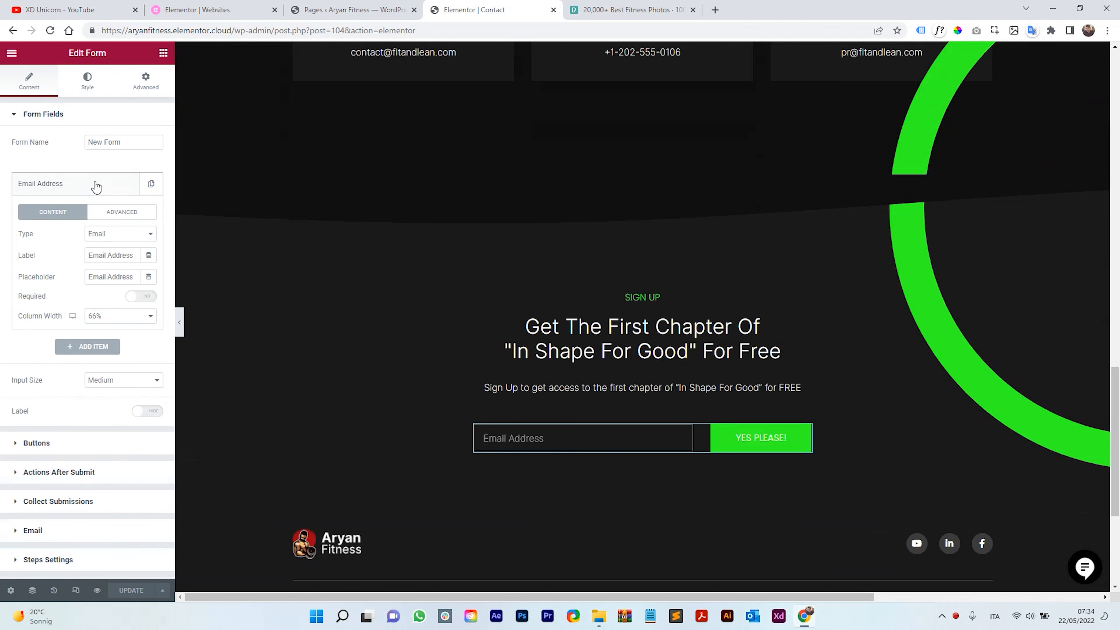
left_click(77, 185)
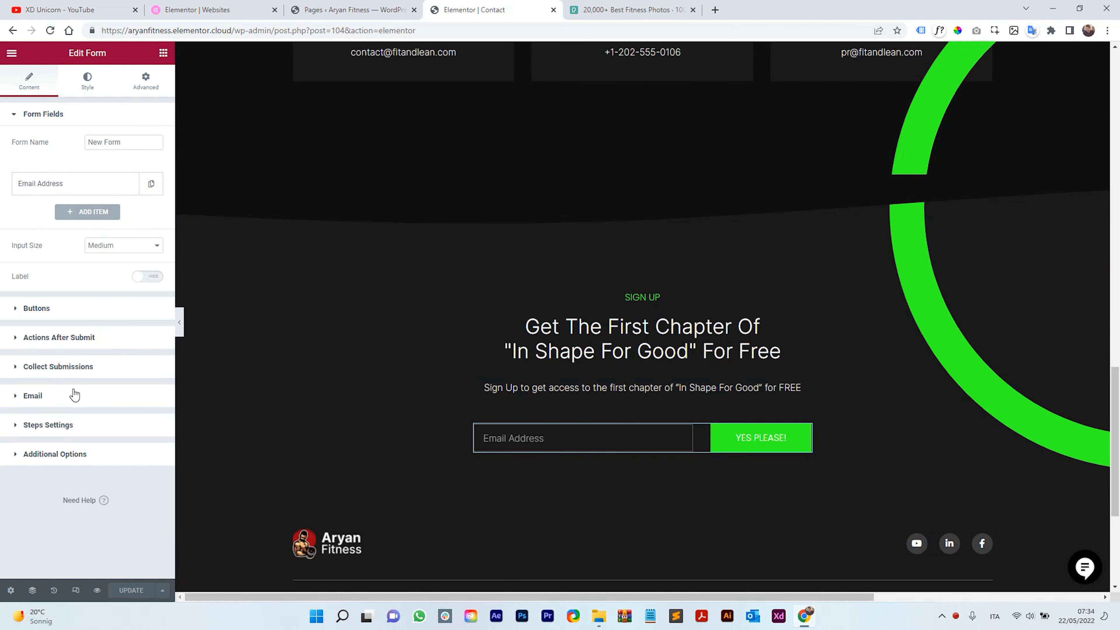
left_click(74, 395)
scroll(97, 317, "down", 1)
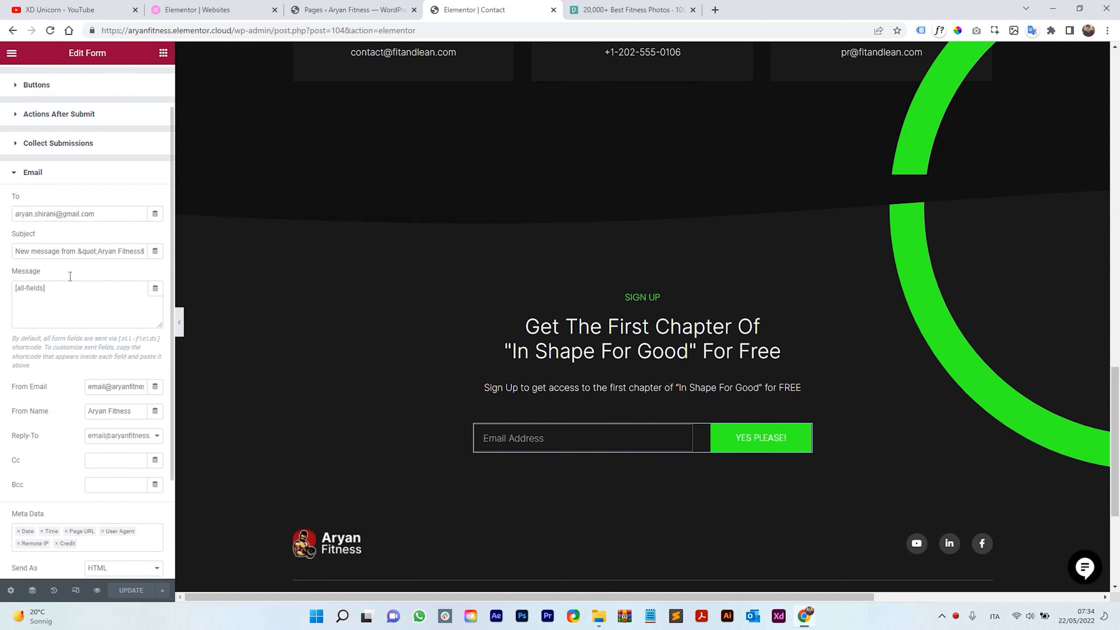
left_click(31, 173)
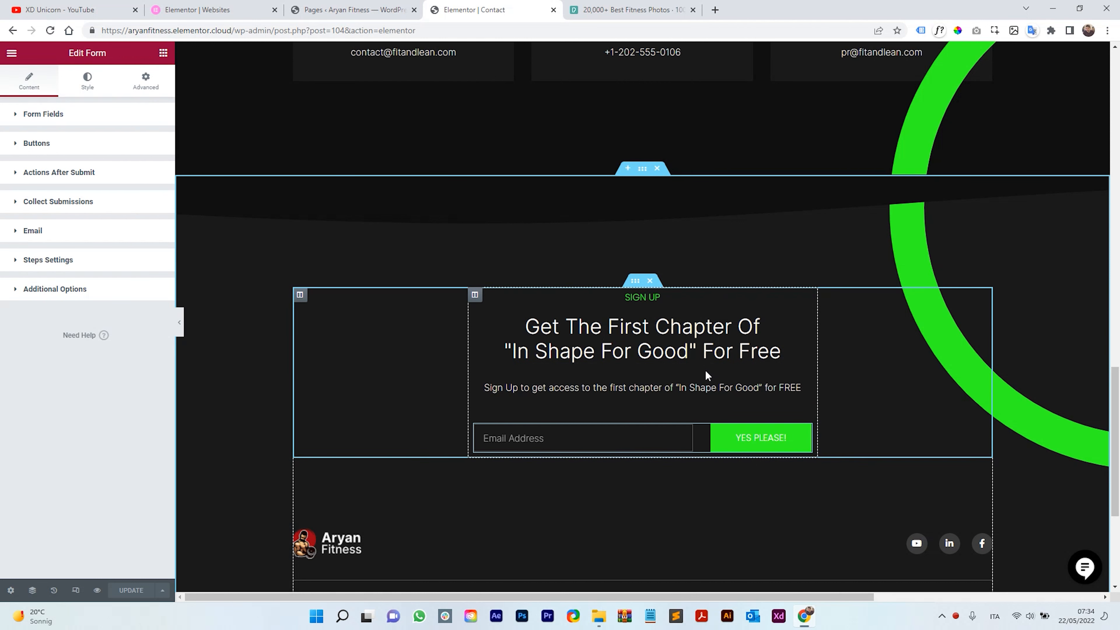
Change the domain of the footer's contact e-mail address to the Aryan Fitness domain
scroll(705, 369, "down", 5)
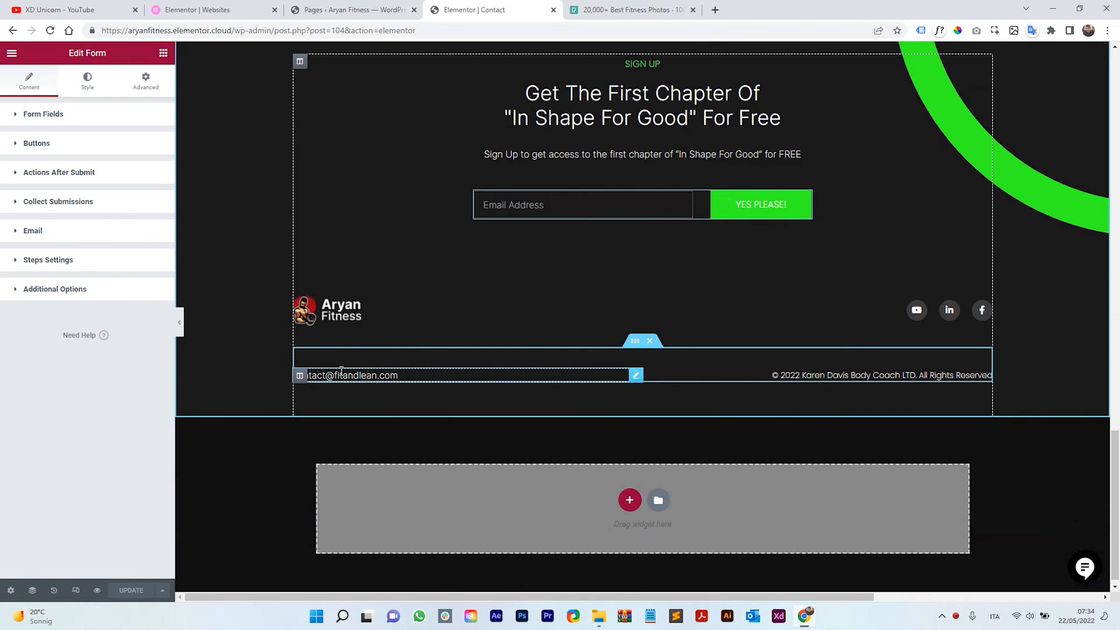
left_click(341, 375)
left_click_drag(408, 375, 293, 374)
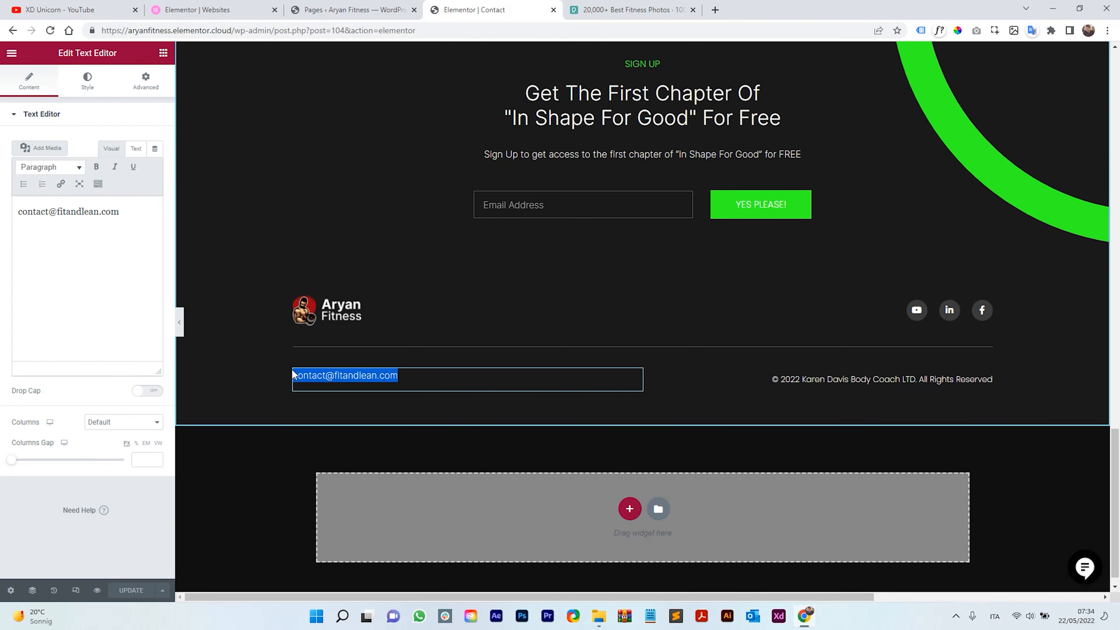
left_click_drag(125, 214, 57, 217)
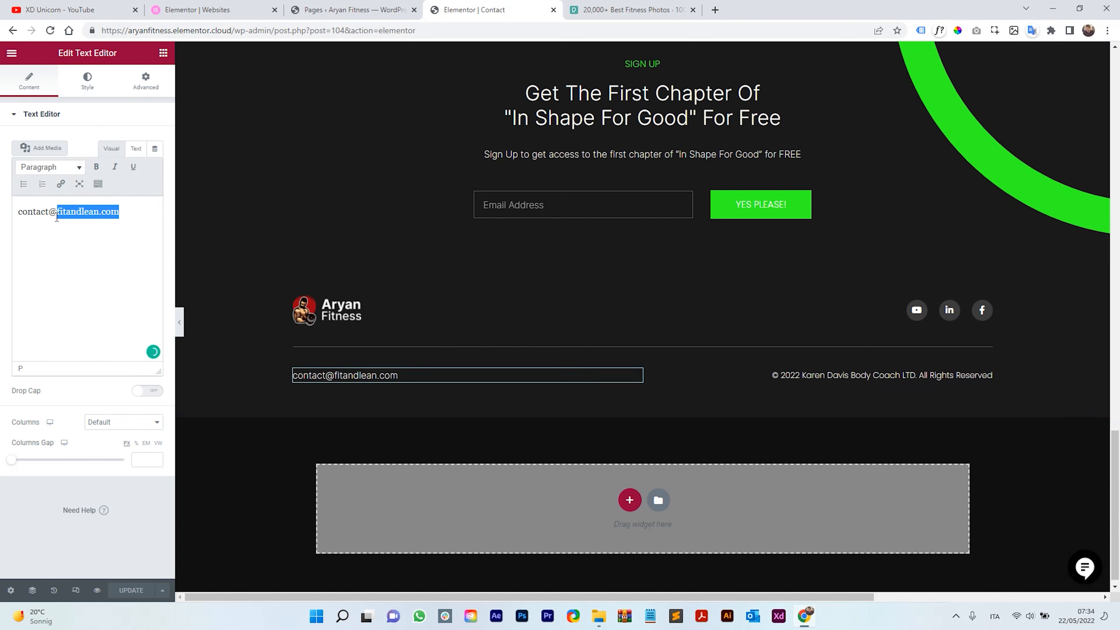
type("aryanf")
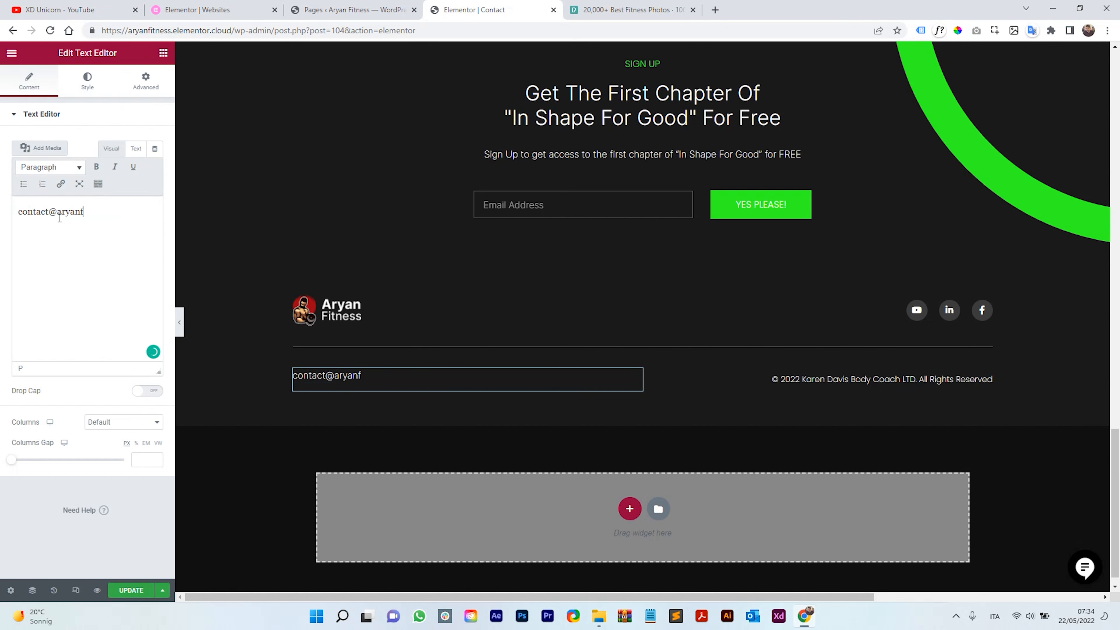
type("itness.com")
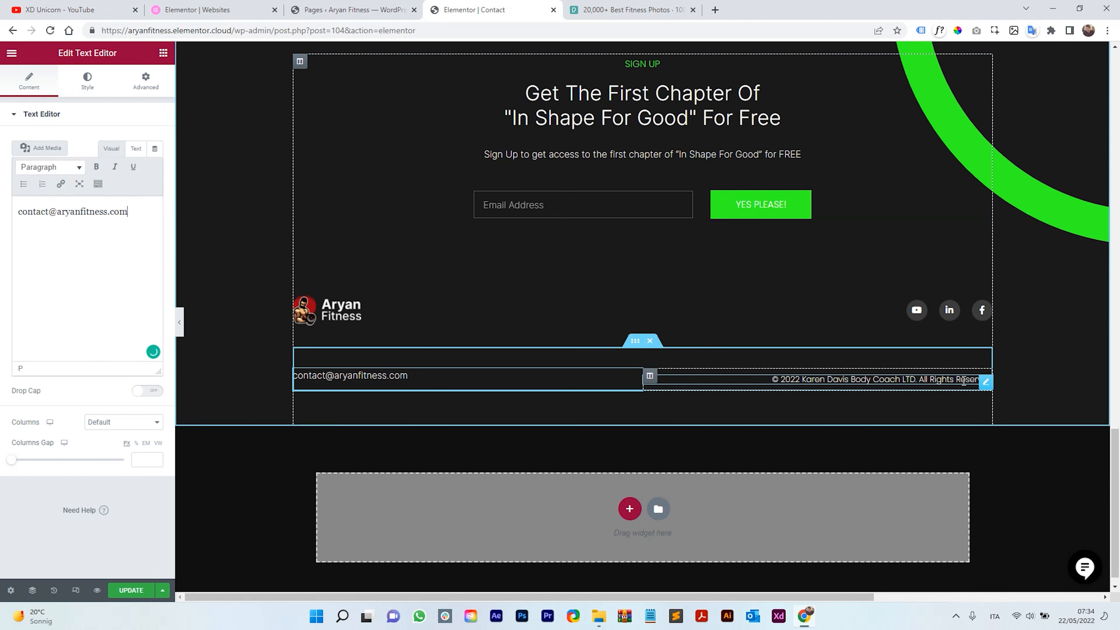
Remove the dynamic Current Date Time tag from the footer copyright heading and set its title to "© 2022 Aryan Fitness all rights reserved"
left_click(964, 380)
left_click_drag(801, 379, 971, 383)
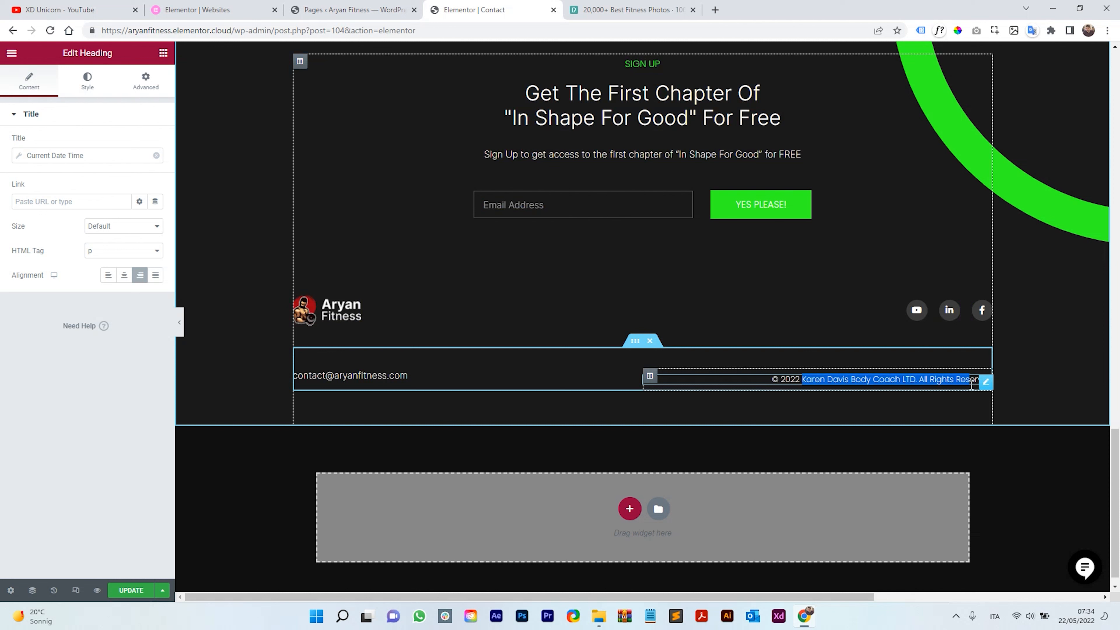
left_click(781, 365)
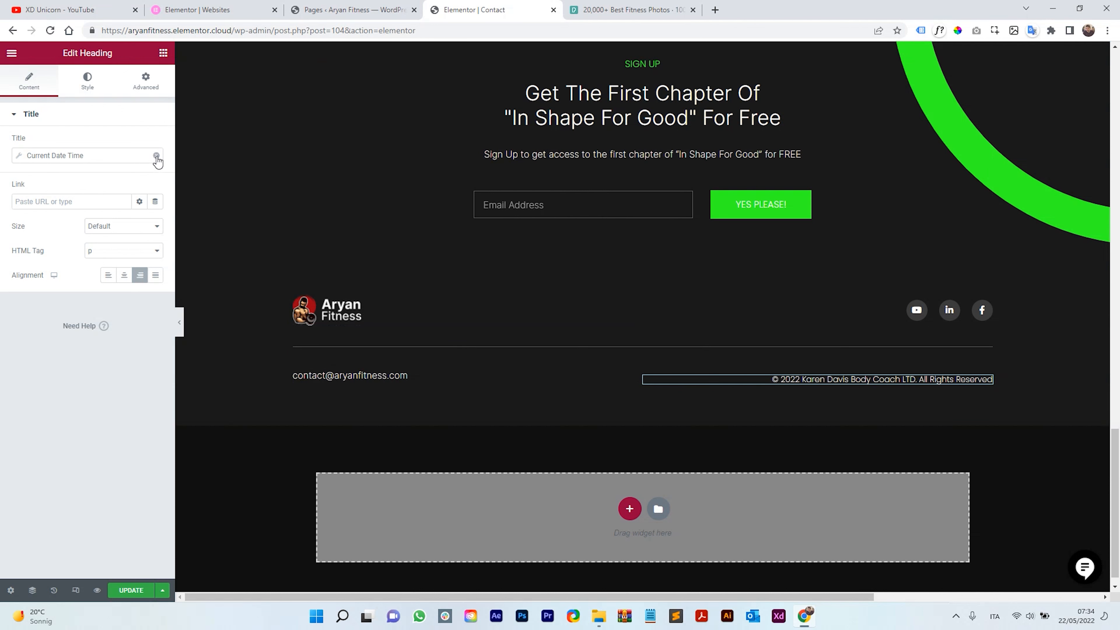
left_click(156, 156)
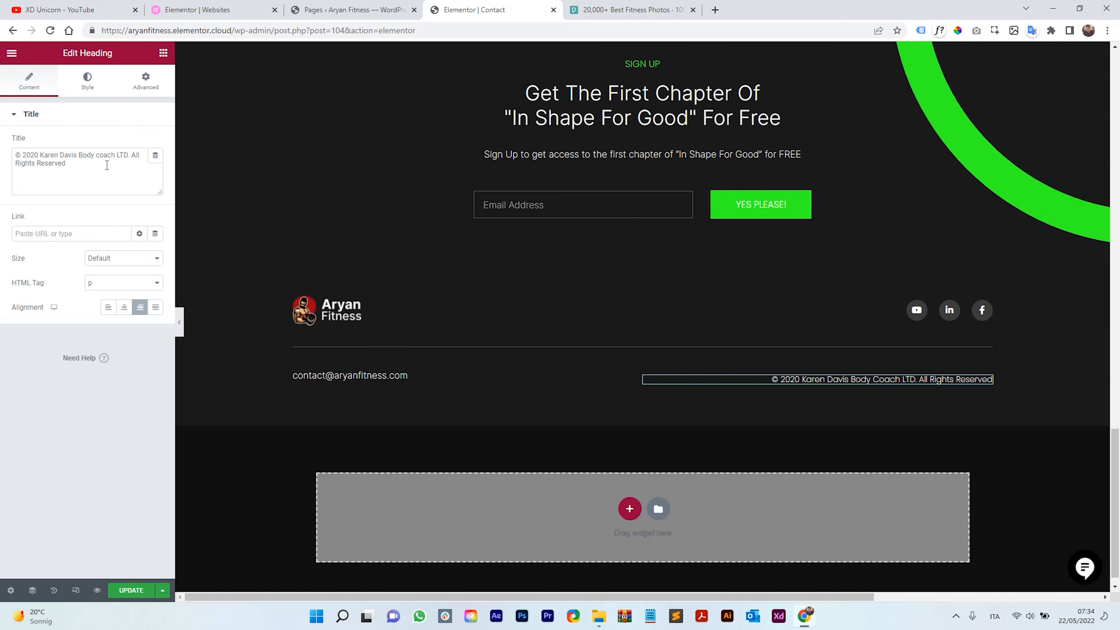
left_click(78, 165)
left_click_drag(40, 164, 44, 157)
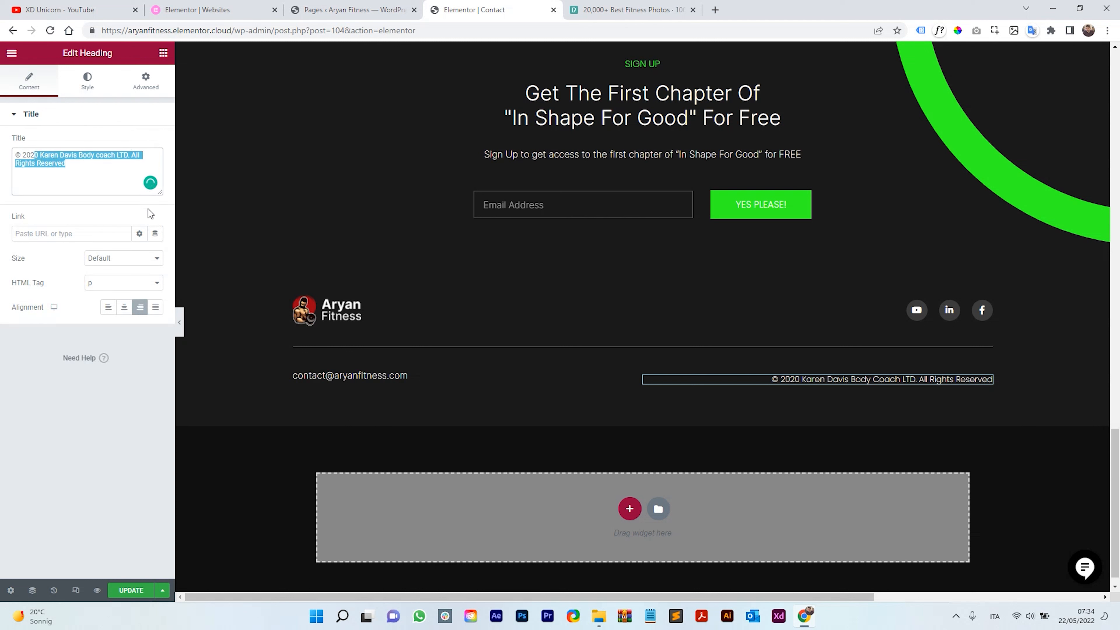
type("2 ")
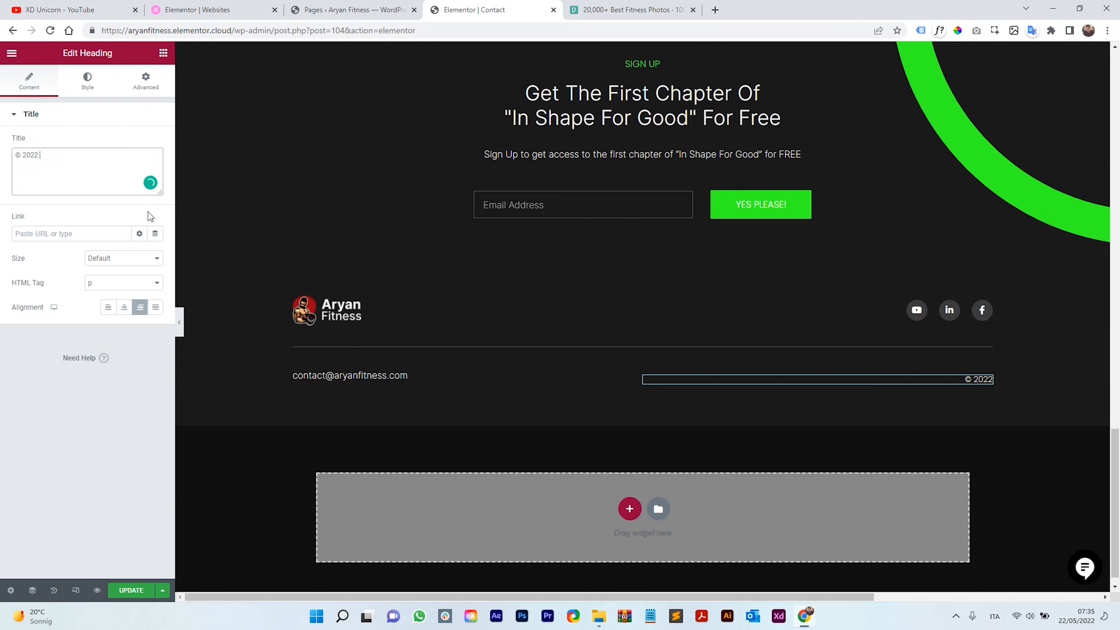
type("Aryan Fitness all rights r")
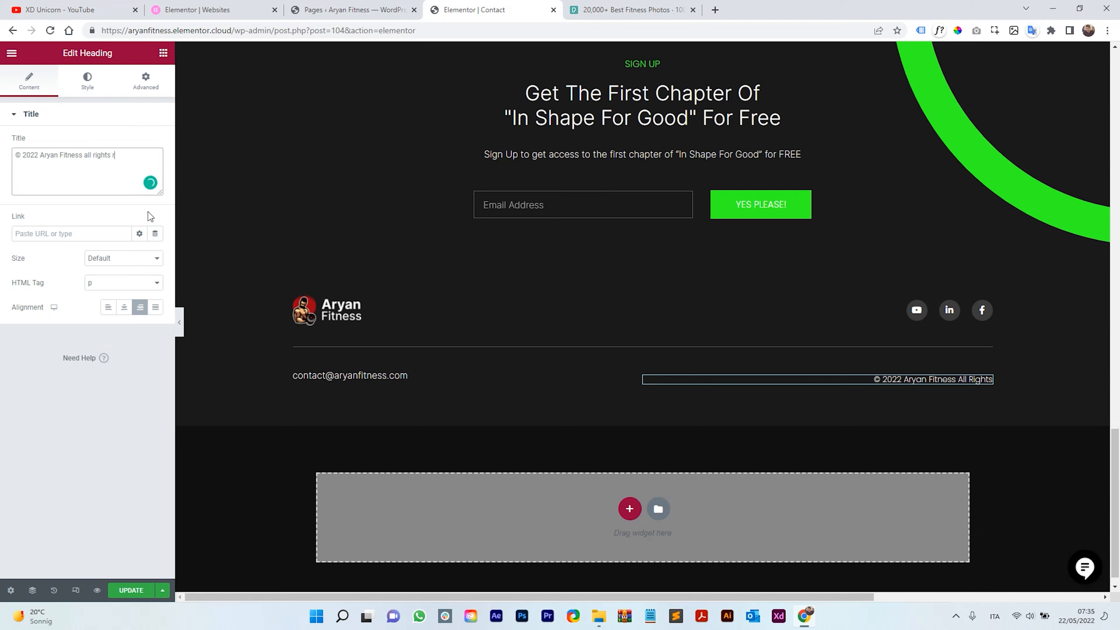
type("eserved")
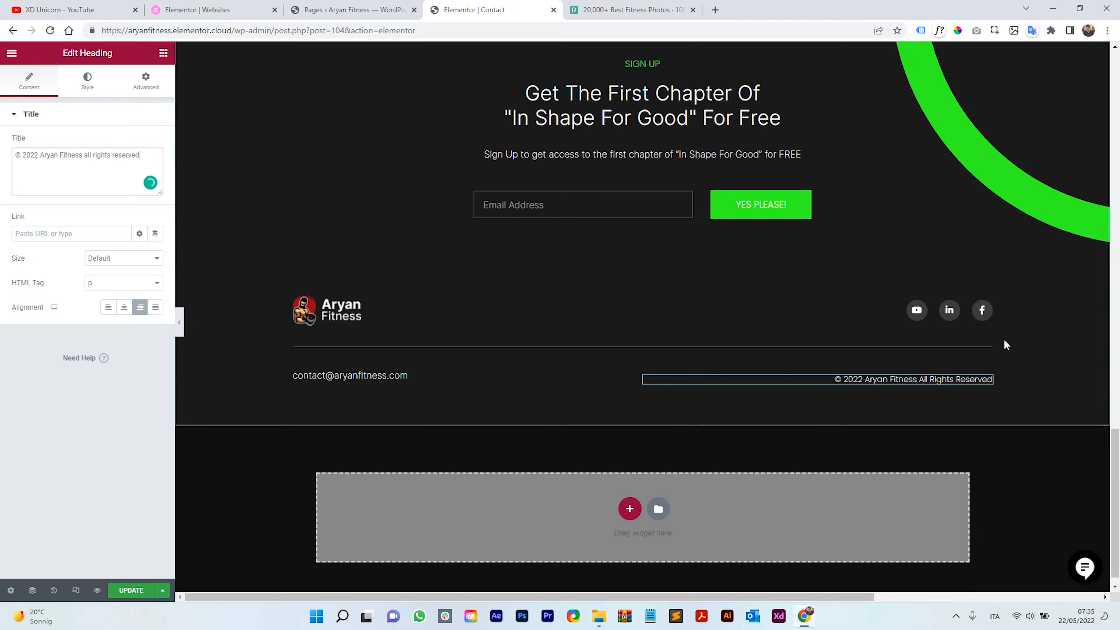
Examine the link settings of the footer's YouTube, LinkedIn and Facebook social icons, including the LinkedIn link options
scroll(937, 384, "up", 1)
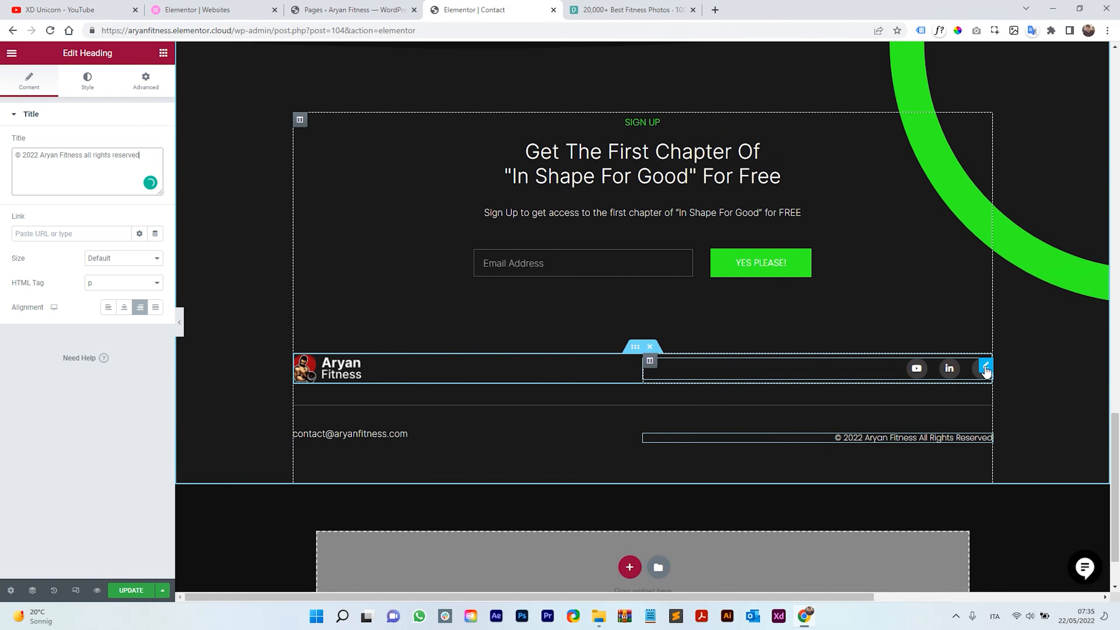
left_click(986, 371)
left_click(87, 167)
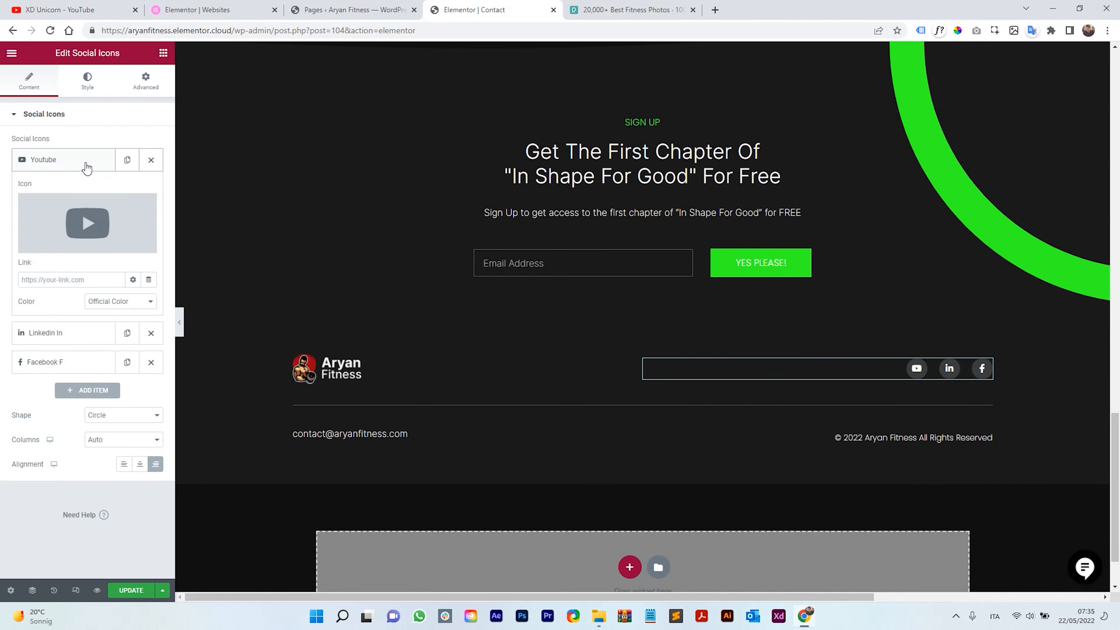
left_click(67, 279)
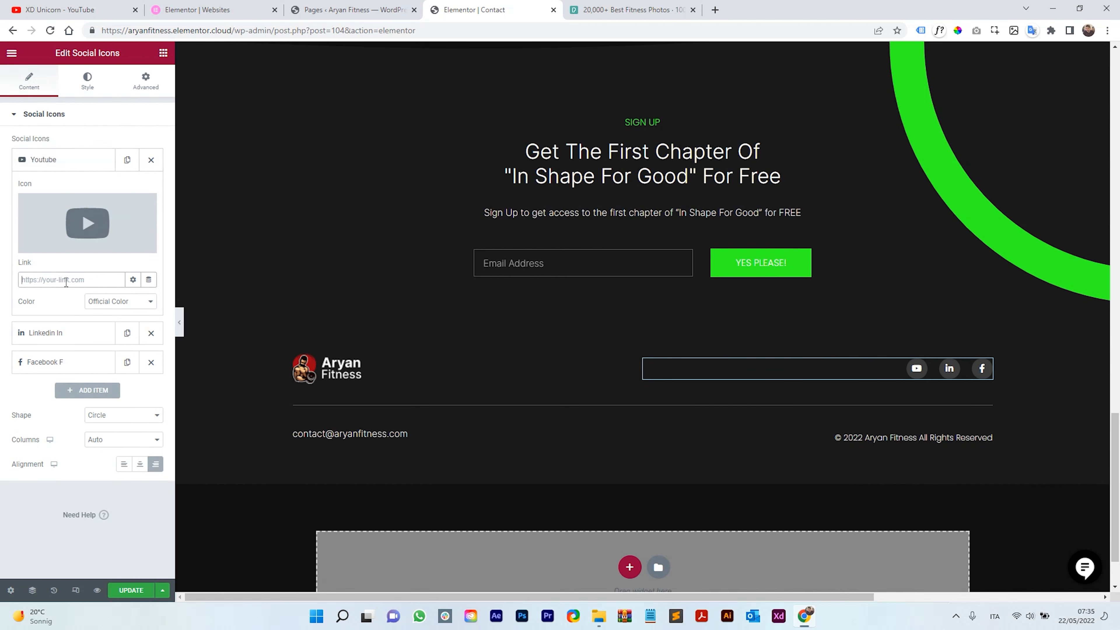
left_click(52, 159)
left_click(90, 190)
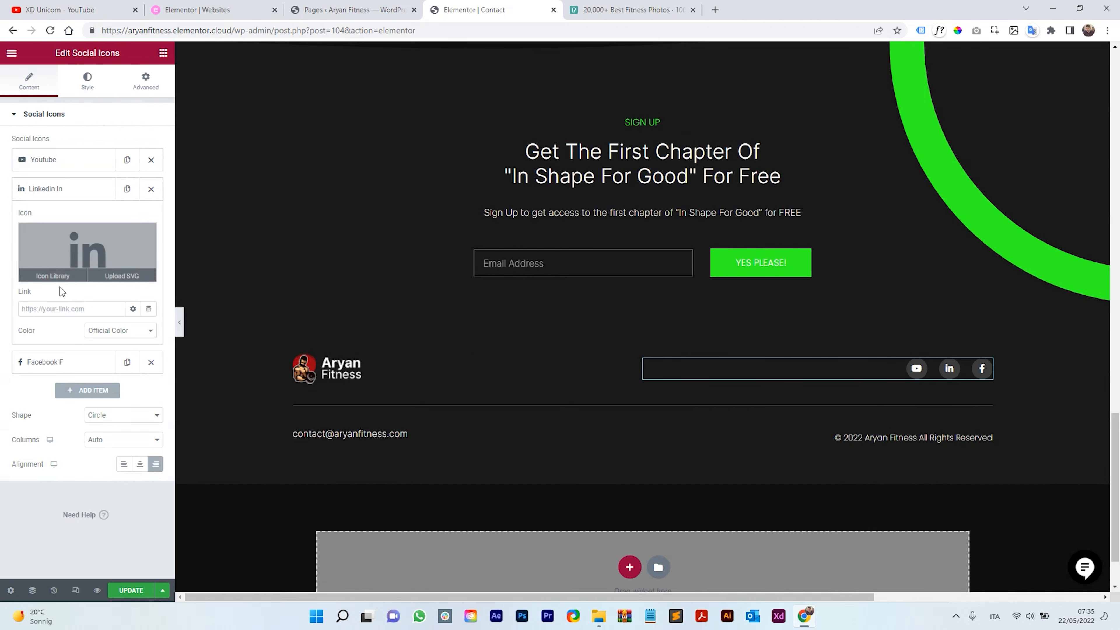
left_click(62, 308)
left_click(133, 308)
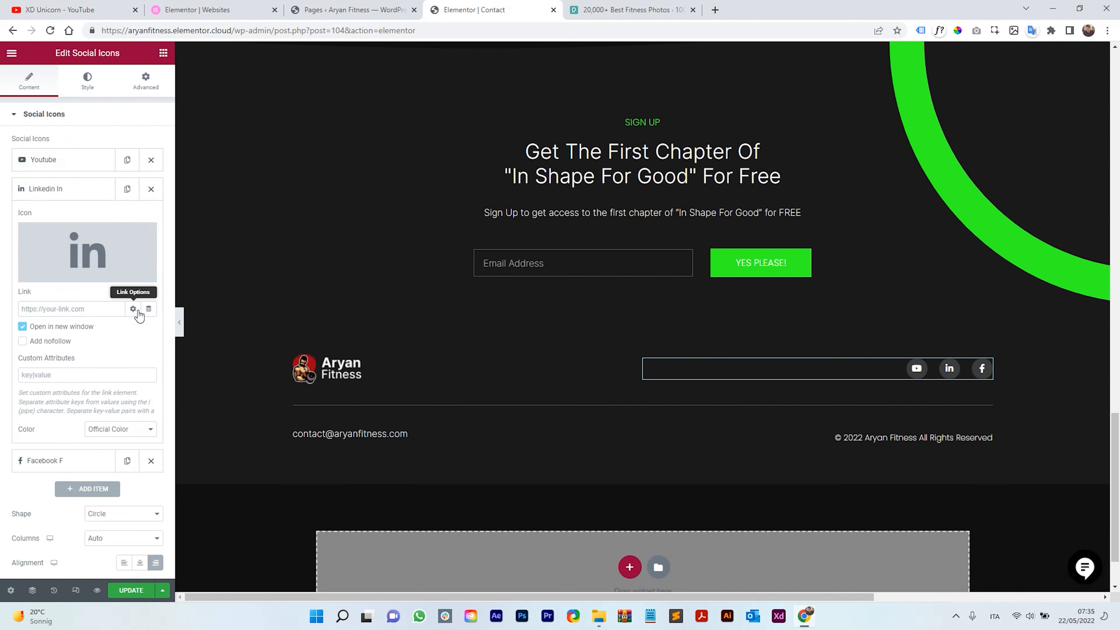
left_click(56, 329)
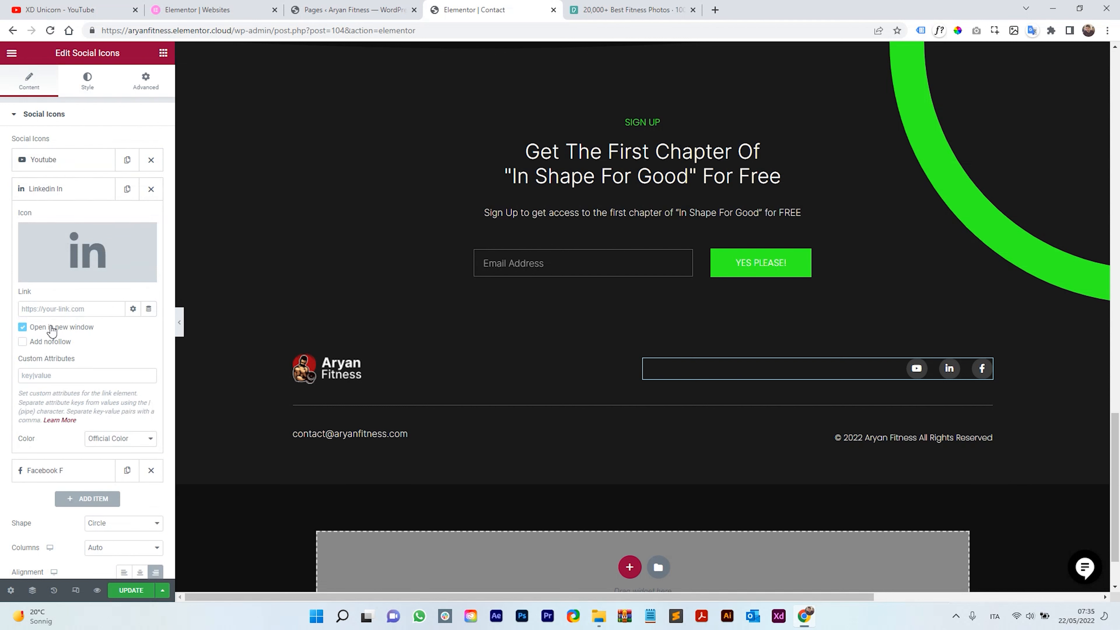
left_click(48, 191)
left_click(55, 224)
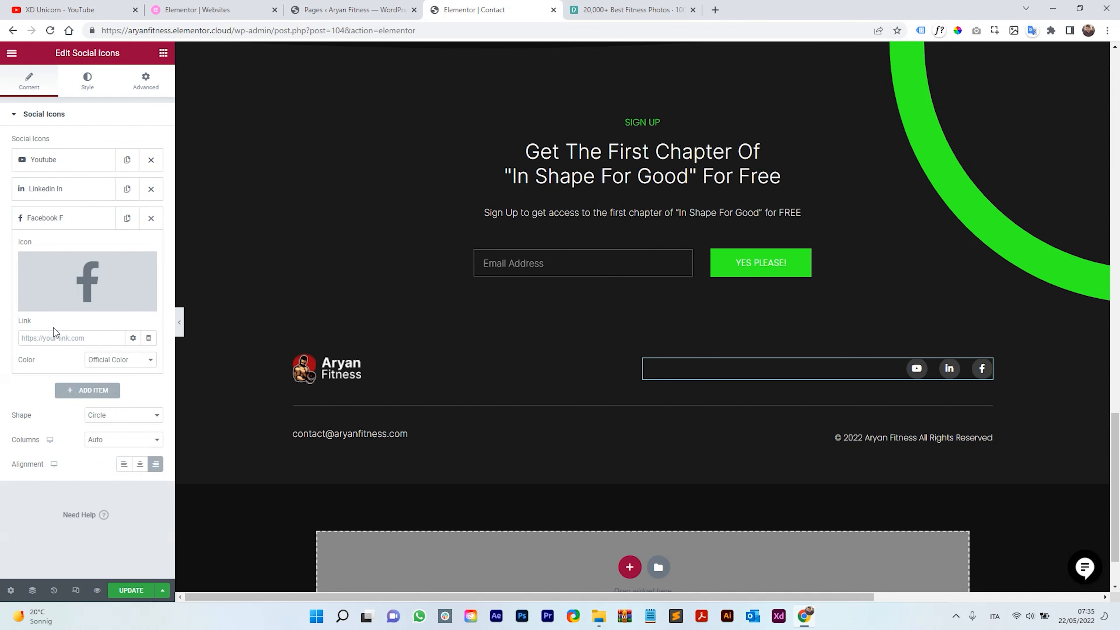
mouse_move(115, 308)
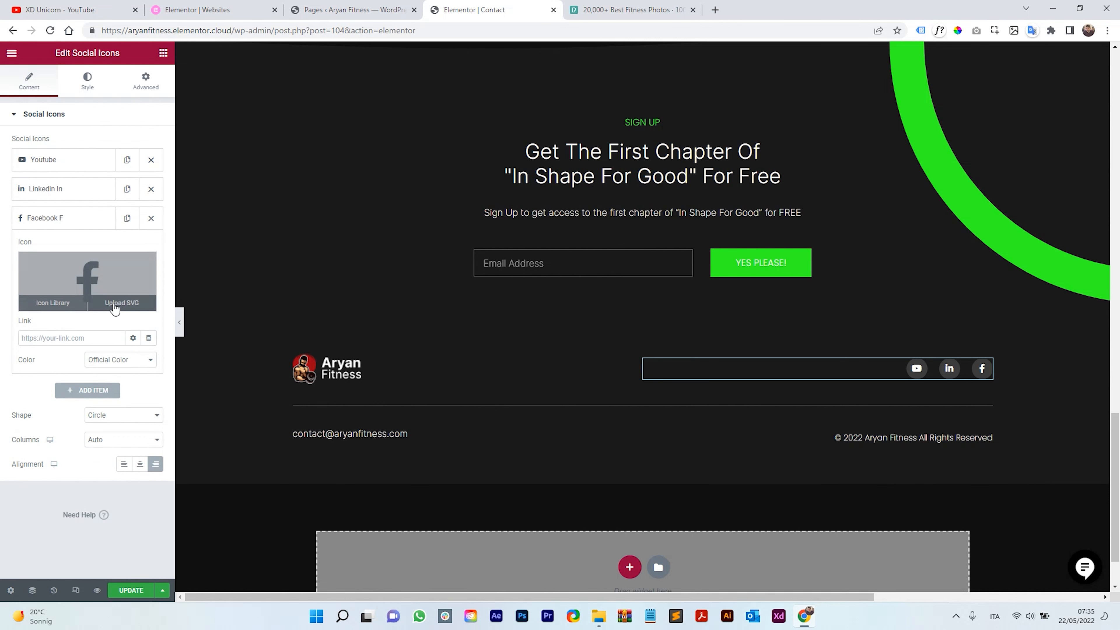
Examine the custom SVG upload and link options of the Facebook social icon
left_click(115, 304)
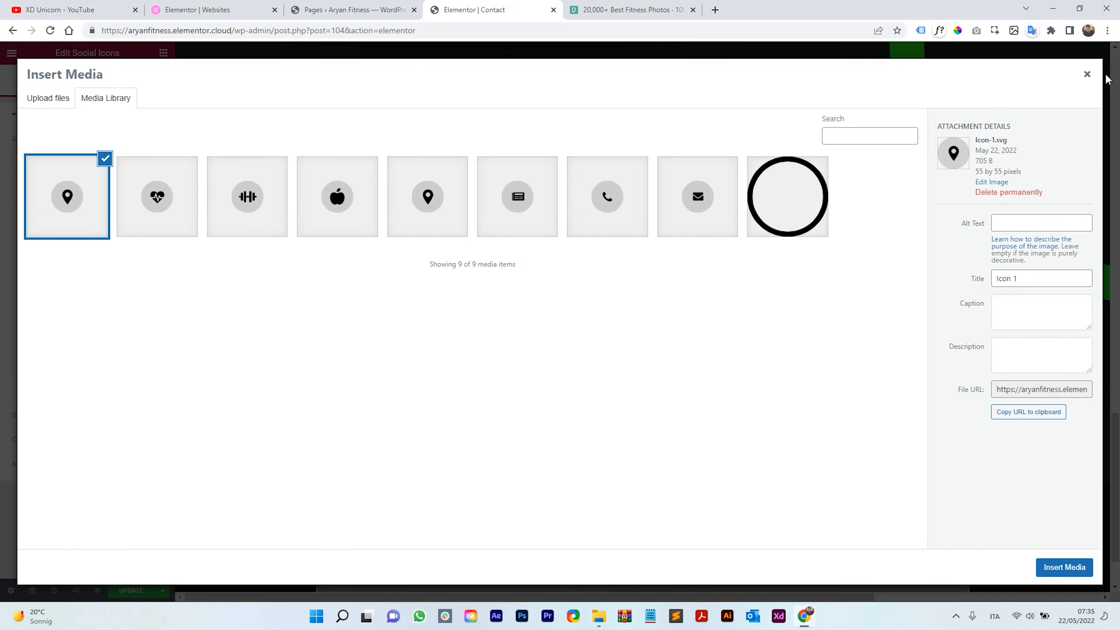
left_click(52, 100)
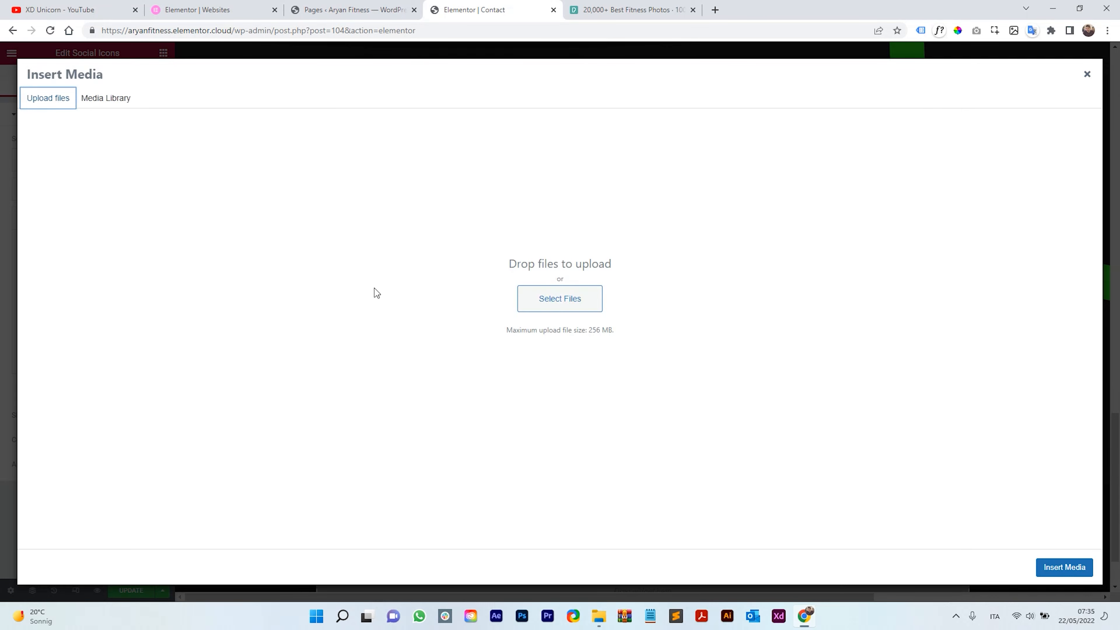
left_click(1086, 74)
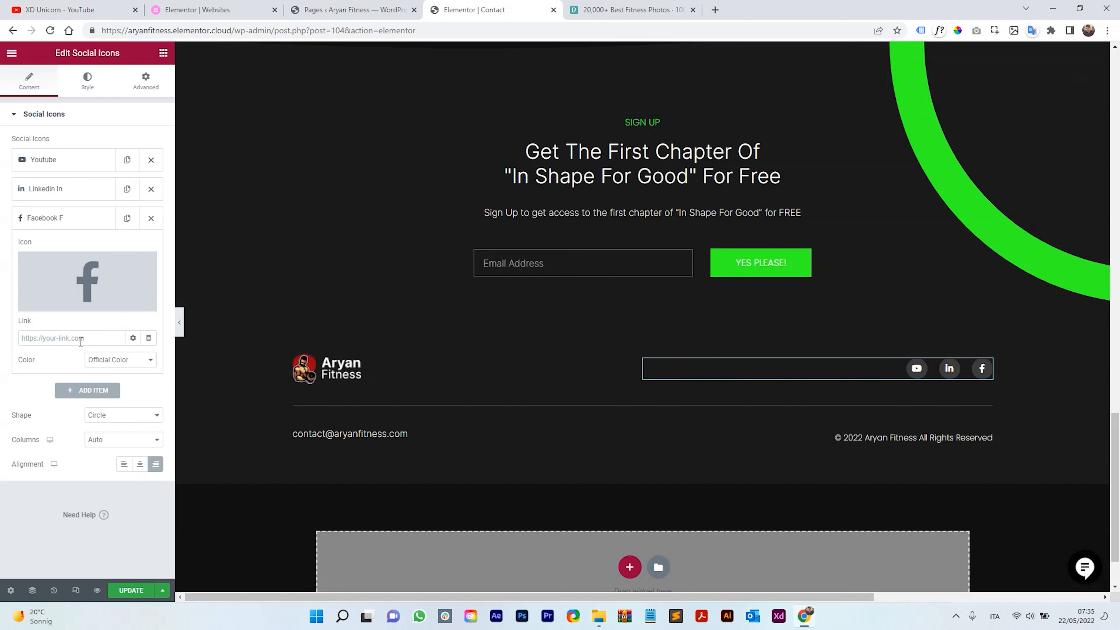
left_click(133, 338)
left_click(133, 338)
Set the footer social icons' shape to Square and look over their style and advanced settings
left_click(132, 415)
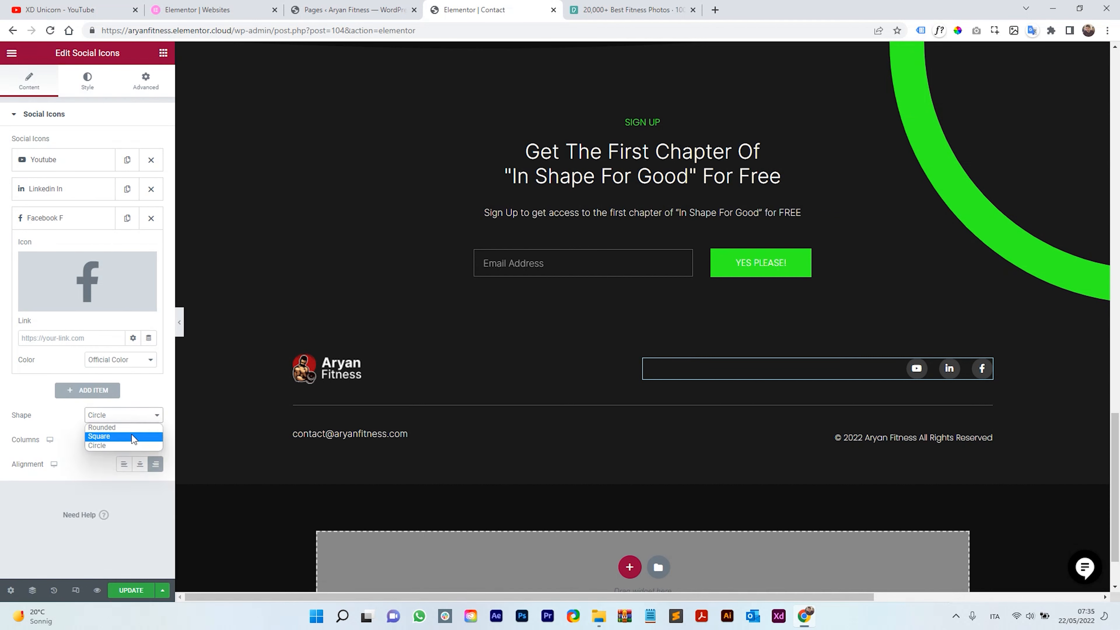
left_click(130, 435)
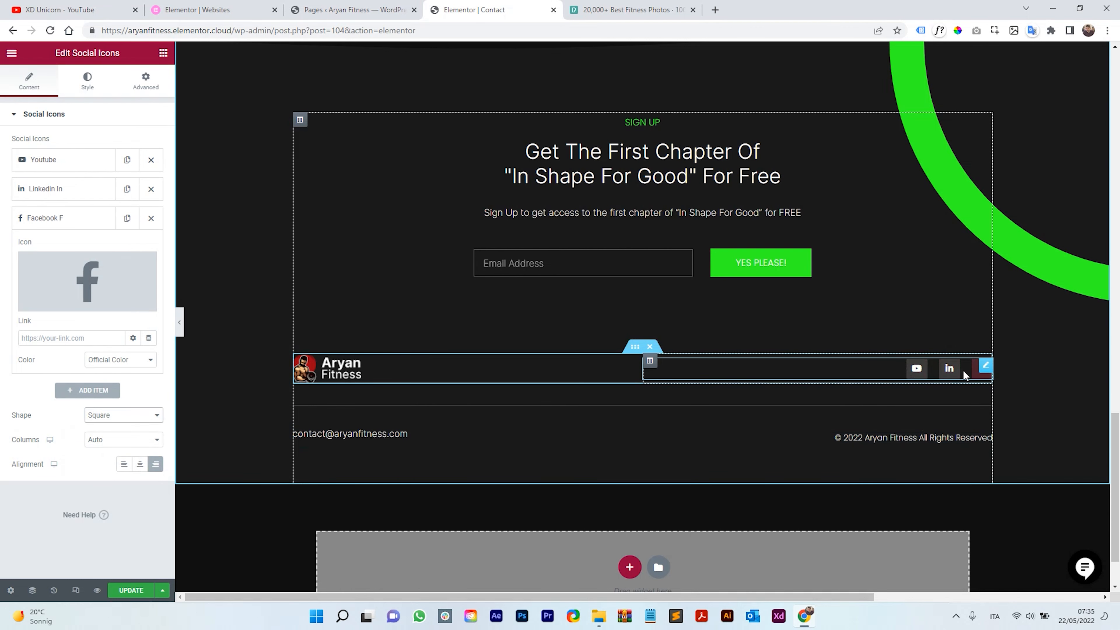
left_click(88, 80)
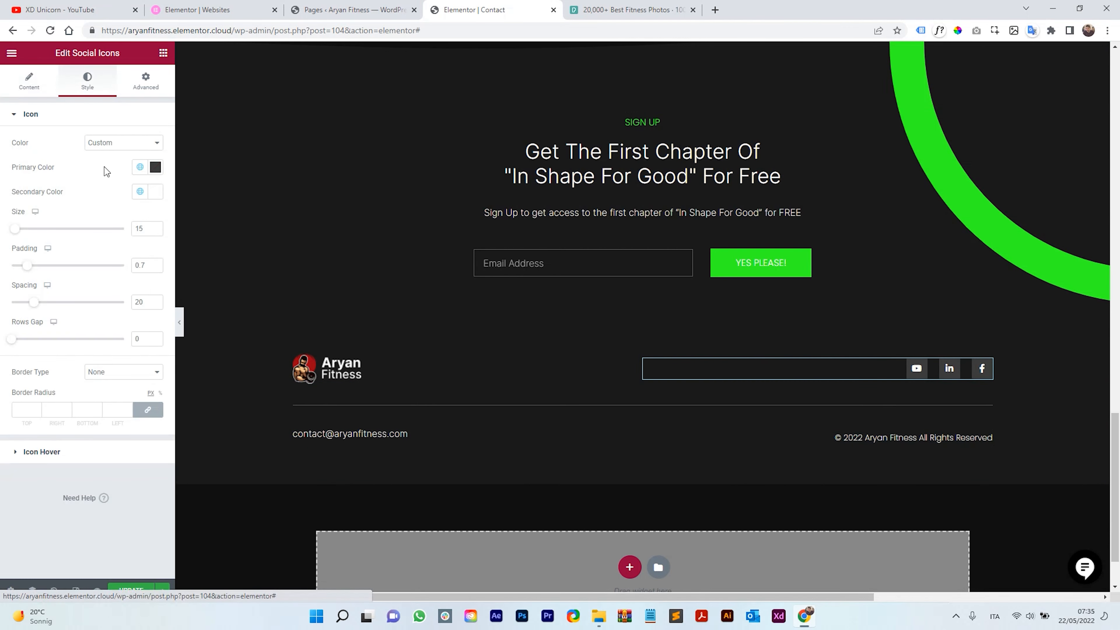
left_click(145, 80)
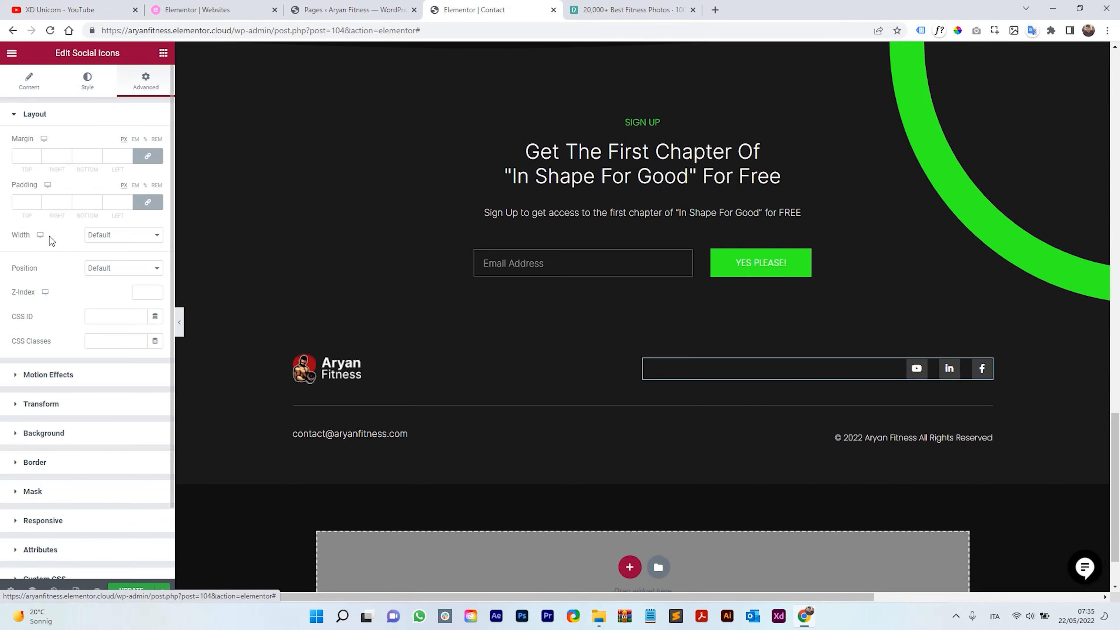
left_click(29, 80)
Save the footer changes and switch to editing the site header
scroll(408, 320, "up", 15)
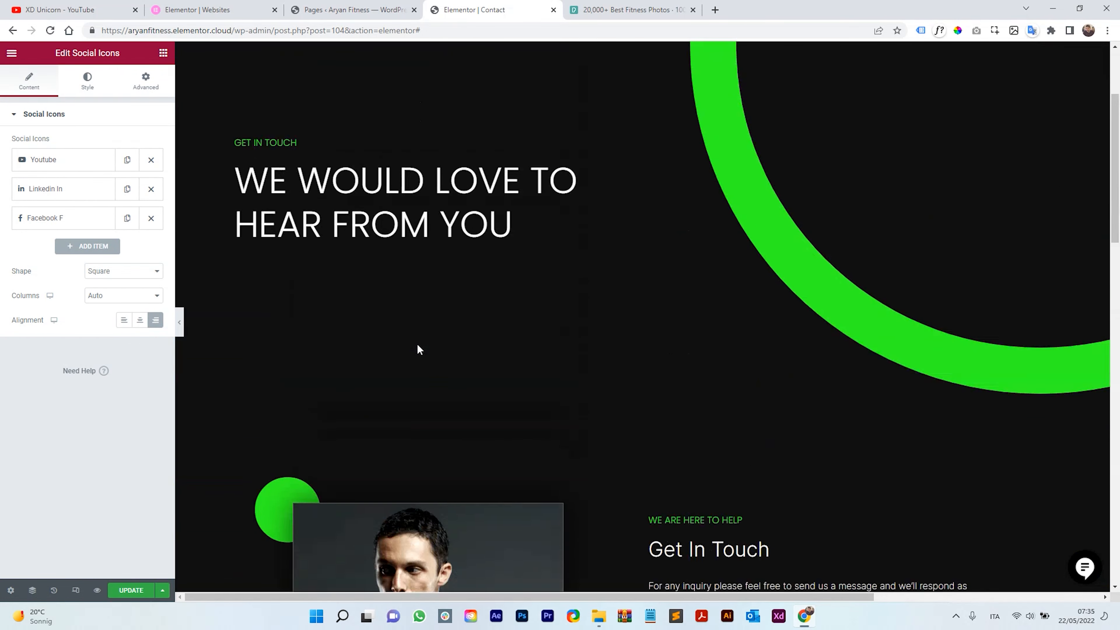
scroll(418, 349, "up", 3)
mouse_move(644, 65)
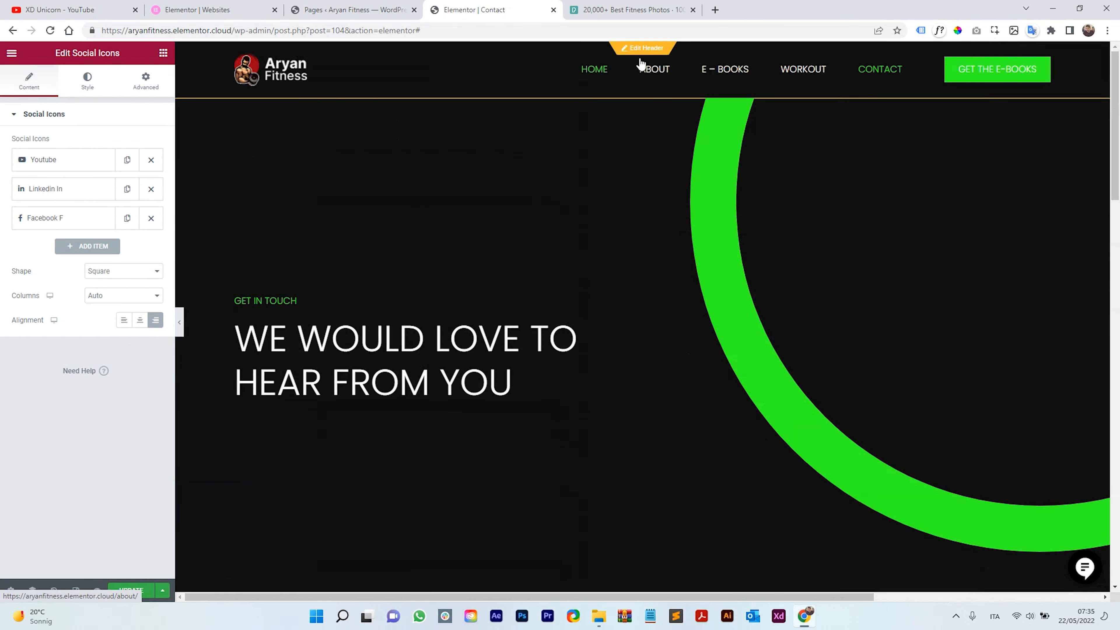
left_click(634, 49)
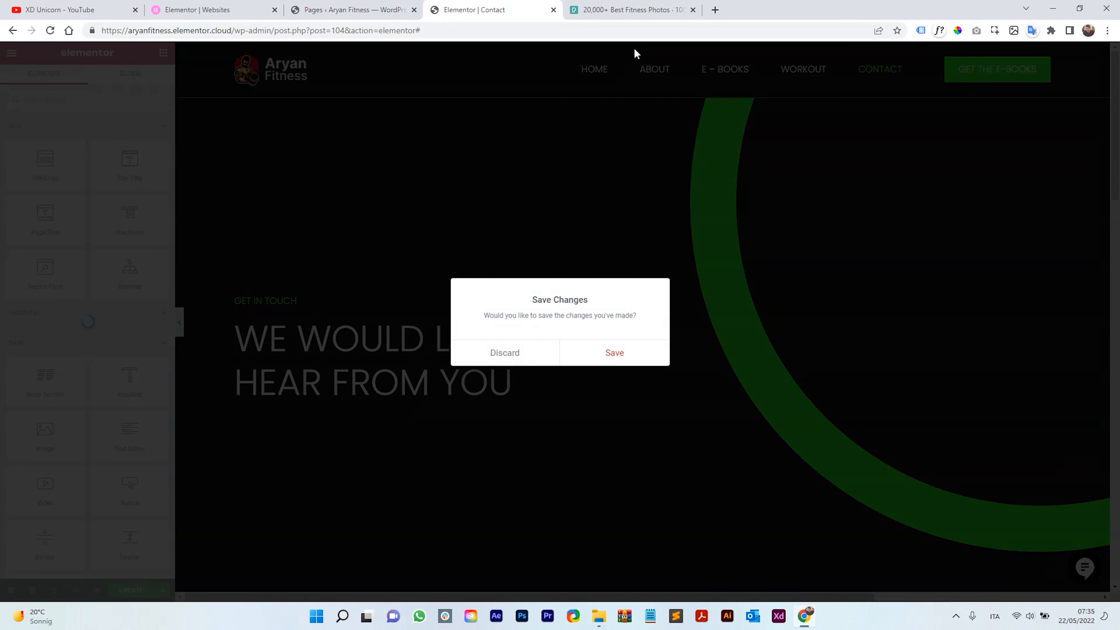
left_click(613, 353)
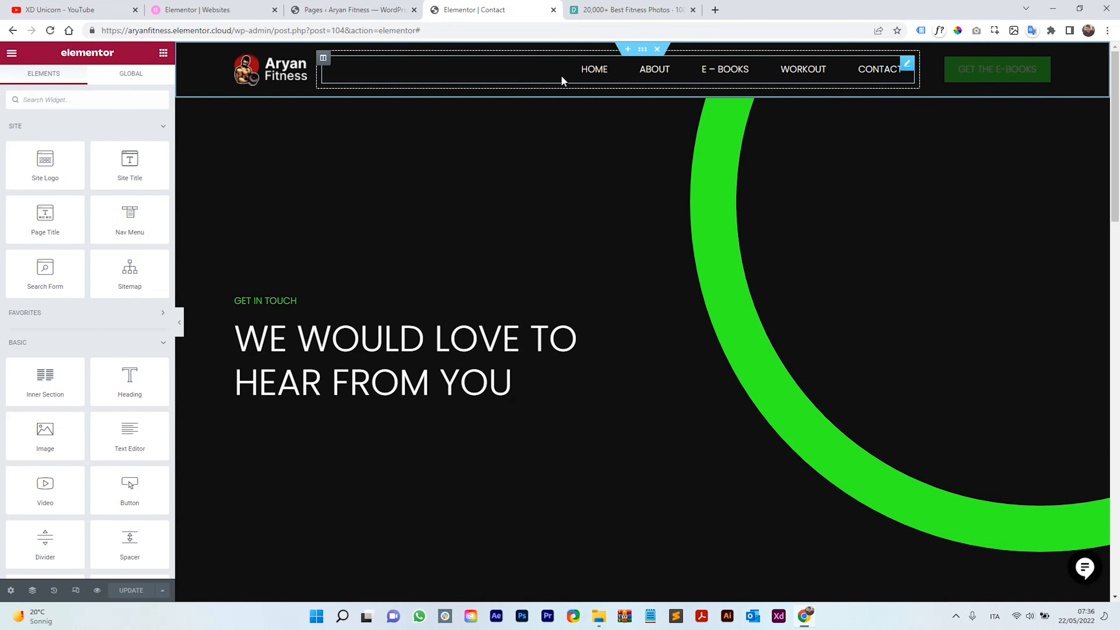
Center-align the header's navigation menu, keeping Menu as its source
left_click(906, 65)
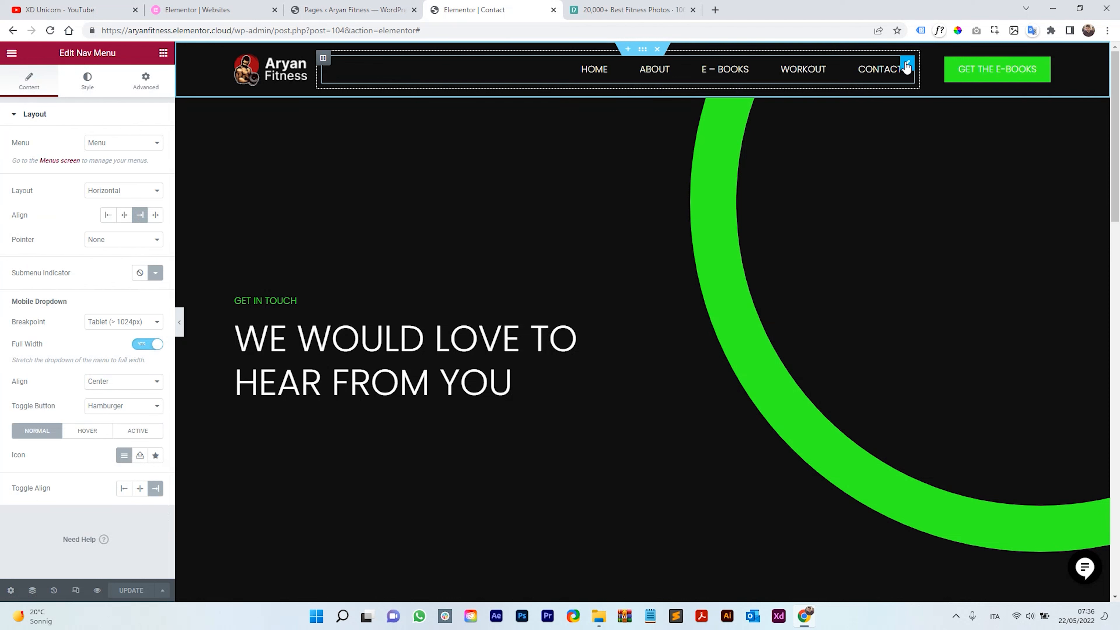
left_click(114, 144)
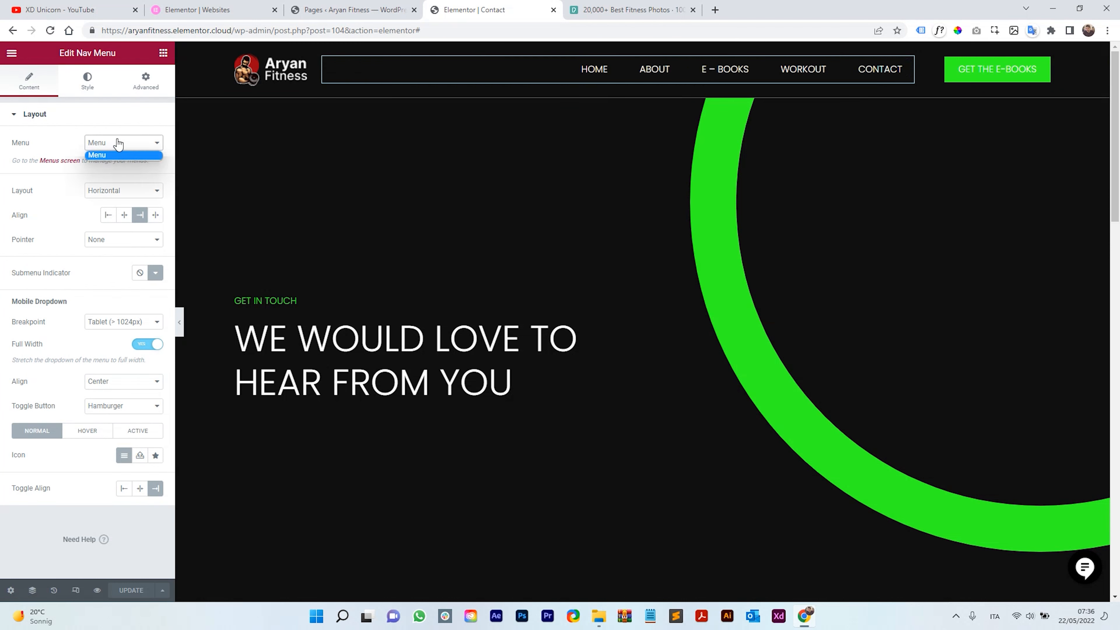
left_click(130, 147)
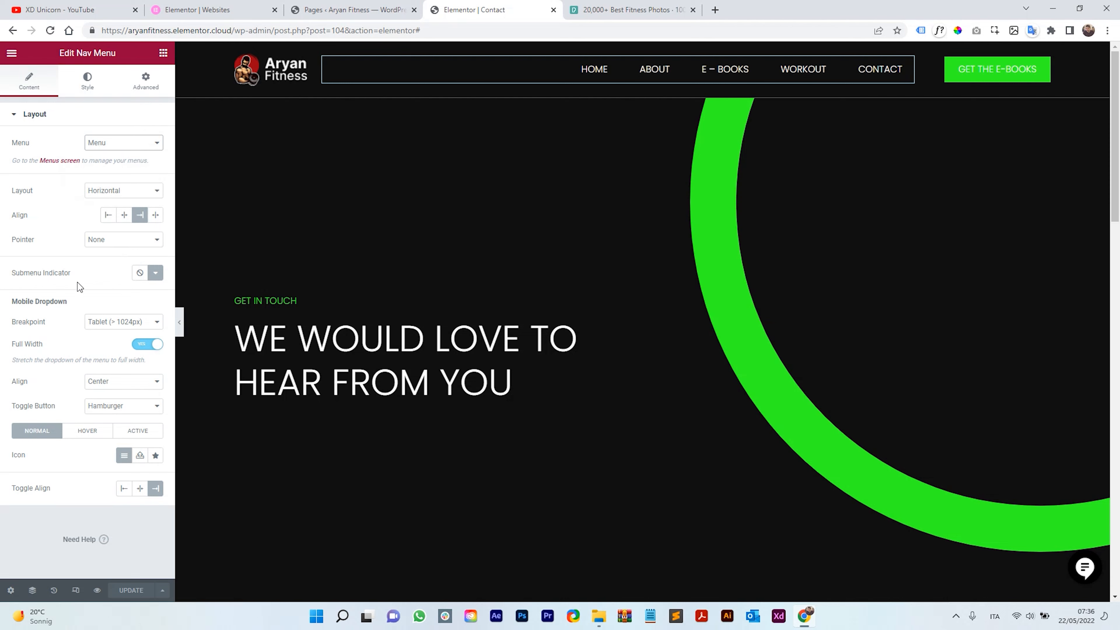
left_click(124, 215)
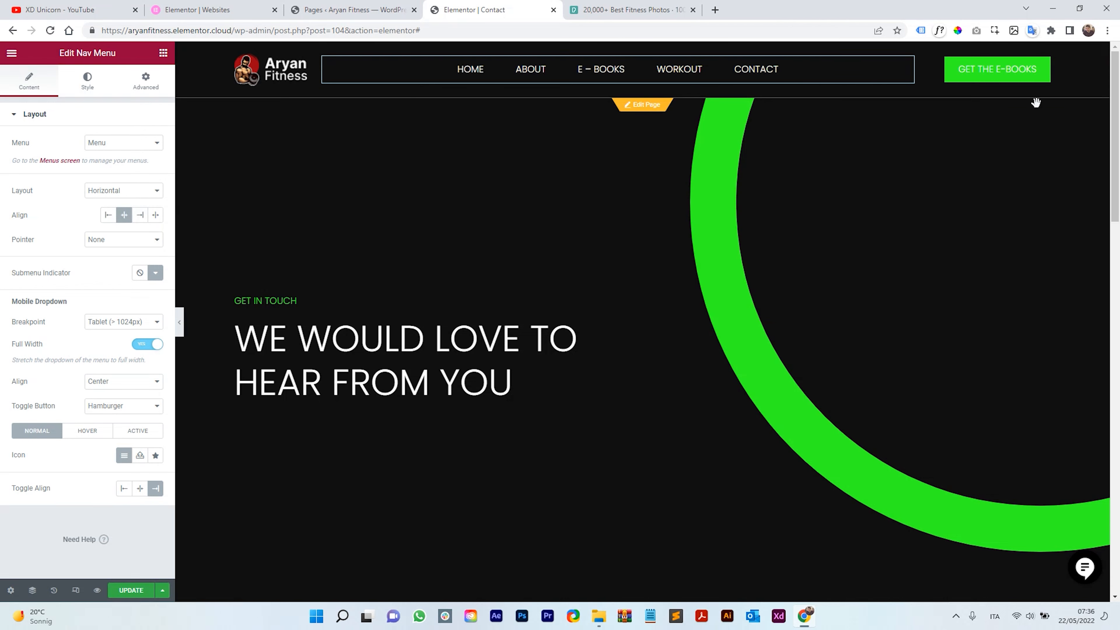
Check the popup link options of the header's Get The E-Books button and update the header
left_click(1043, 67)
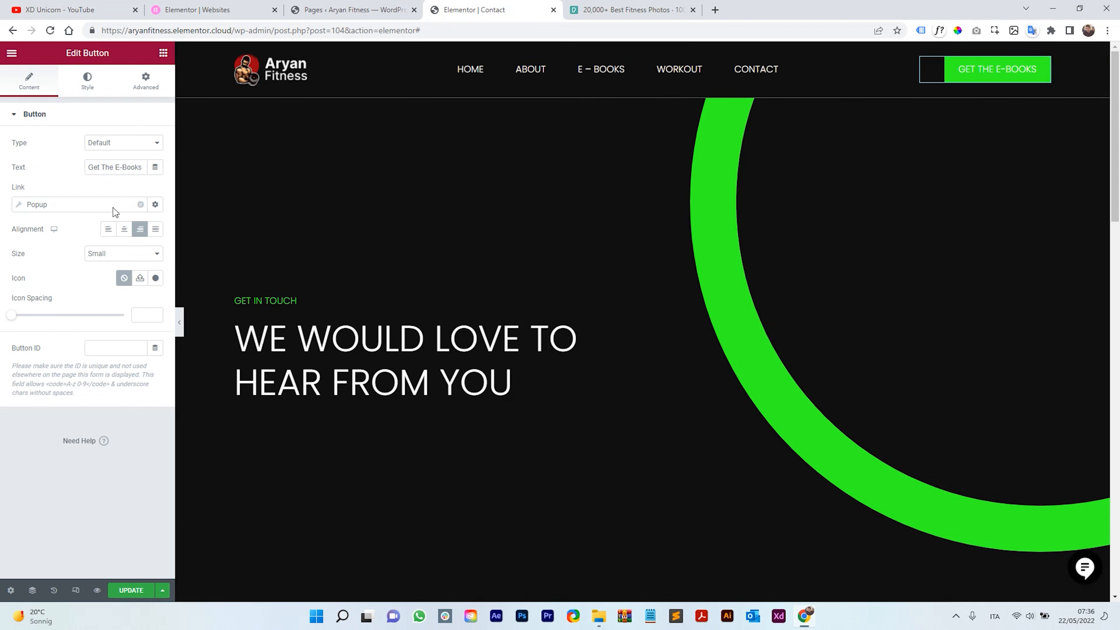
left_click(155, 204)
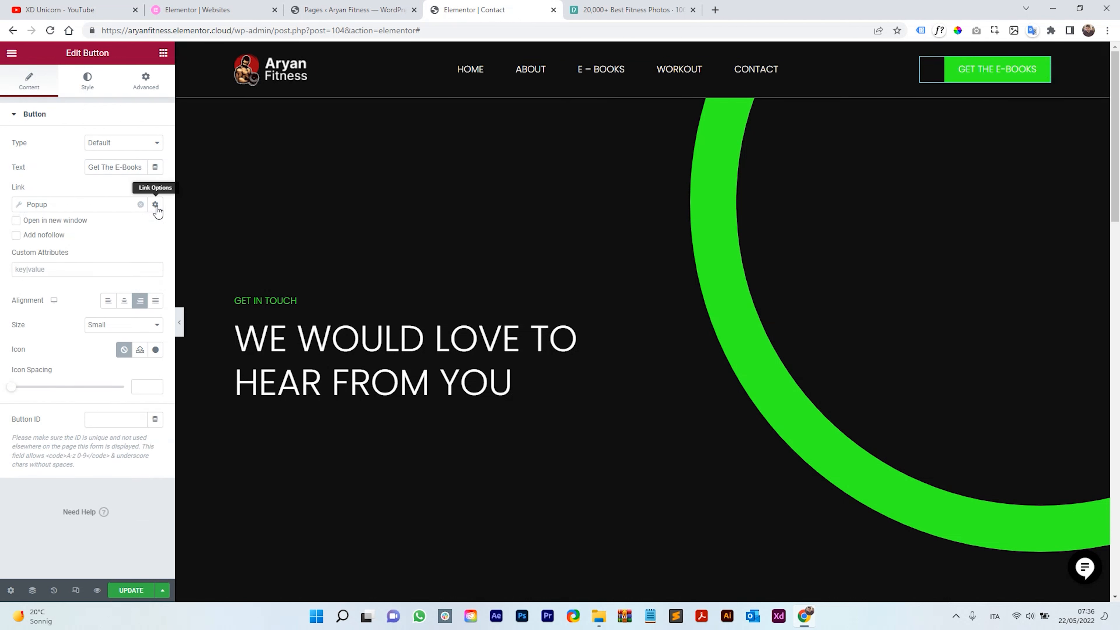
left_click(156, 205)
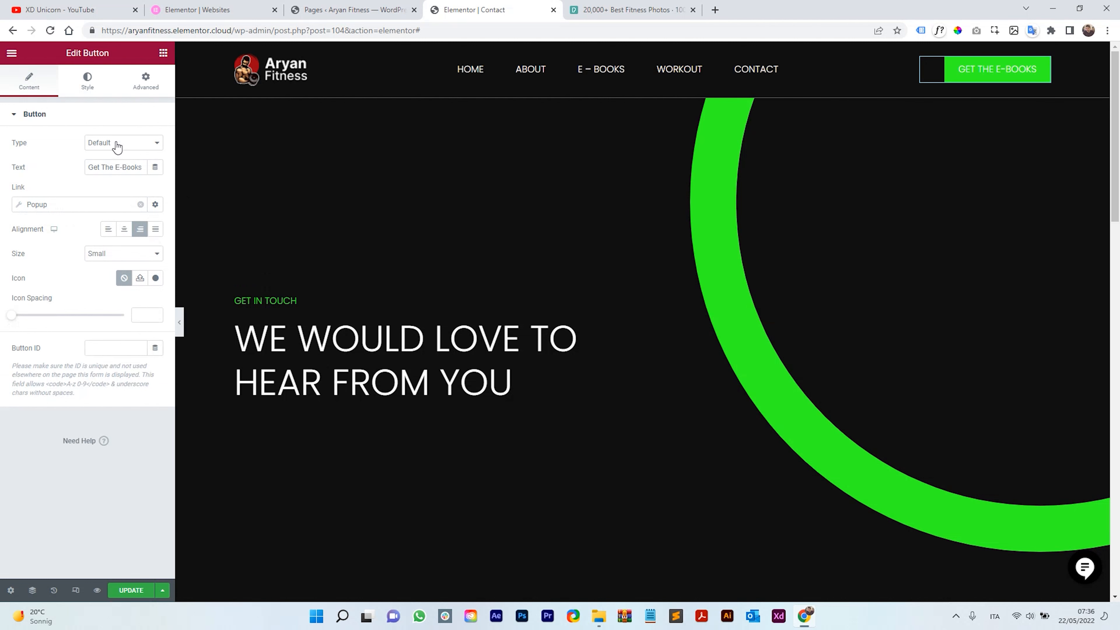
left_click(133, 591)
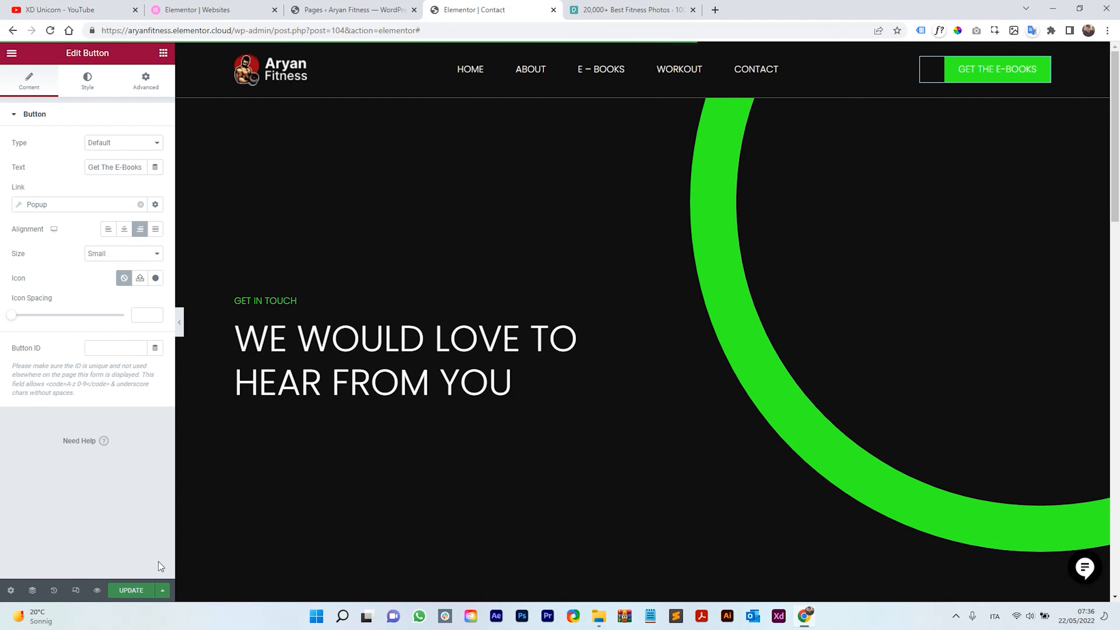
View the live Contact page and inspect the popup opened by the Get The E-Books button
left_click(11, 52)
left_click(55, 257)
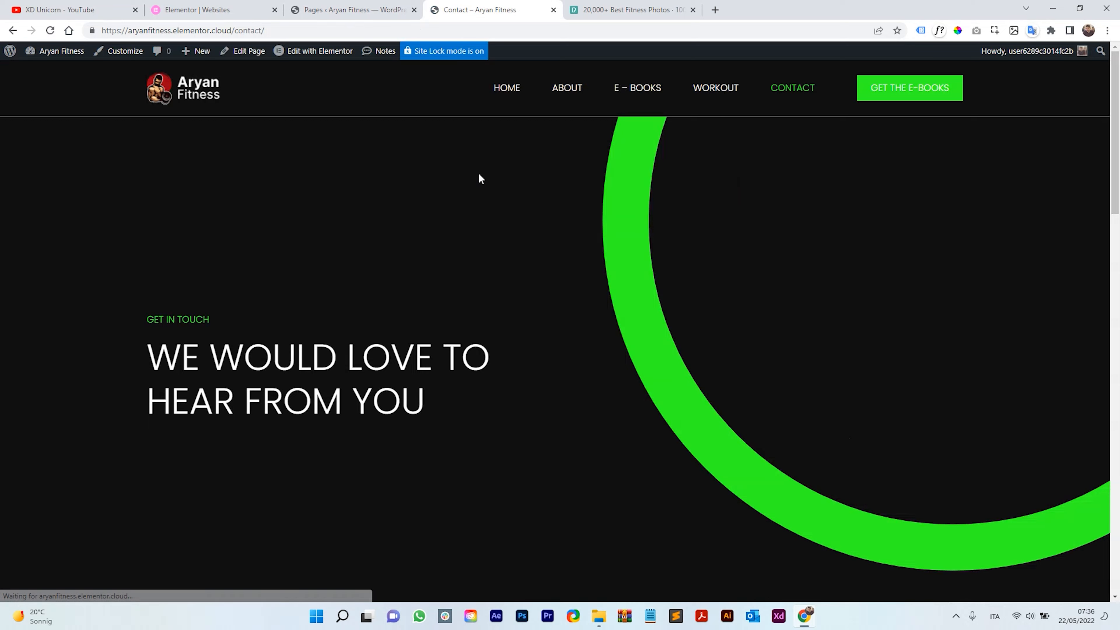
left_click(888, 88)
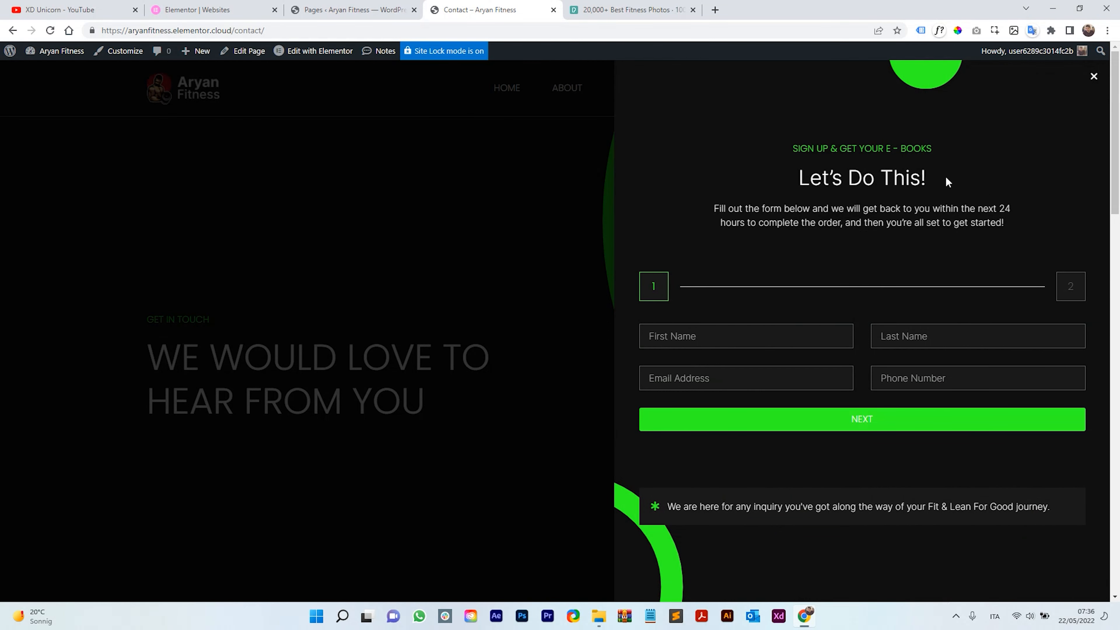
left_click_drag(784, 143, 1027, 233)
left_click(940, 214)
left_click(1093, 76)
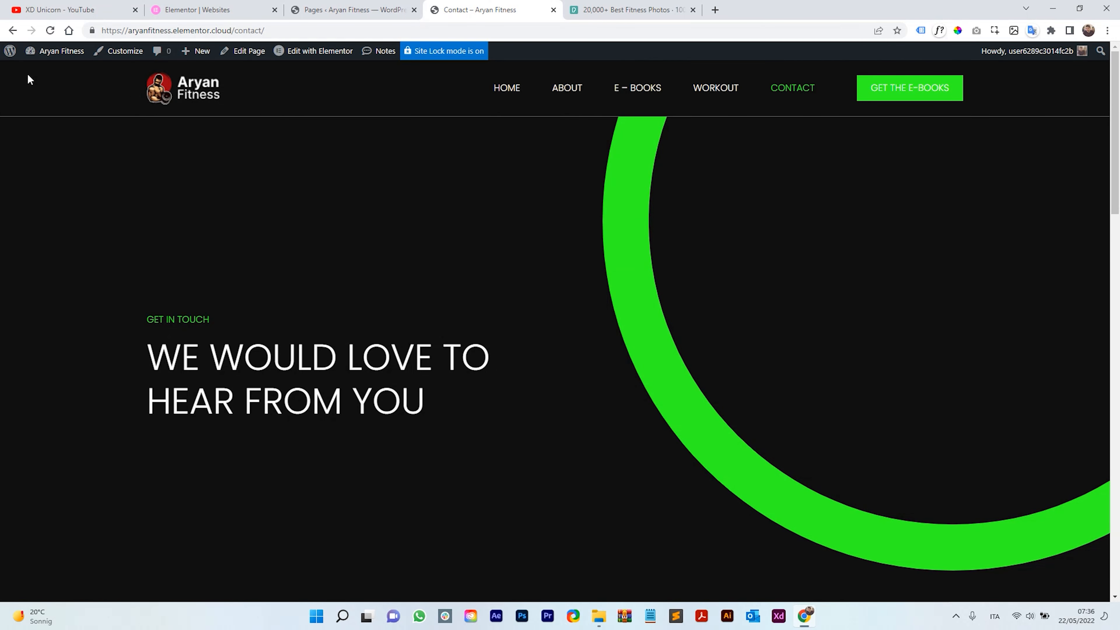
Go to the WordPress dashboard and open the list of popup templates
left_click(10, 51)
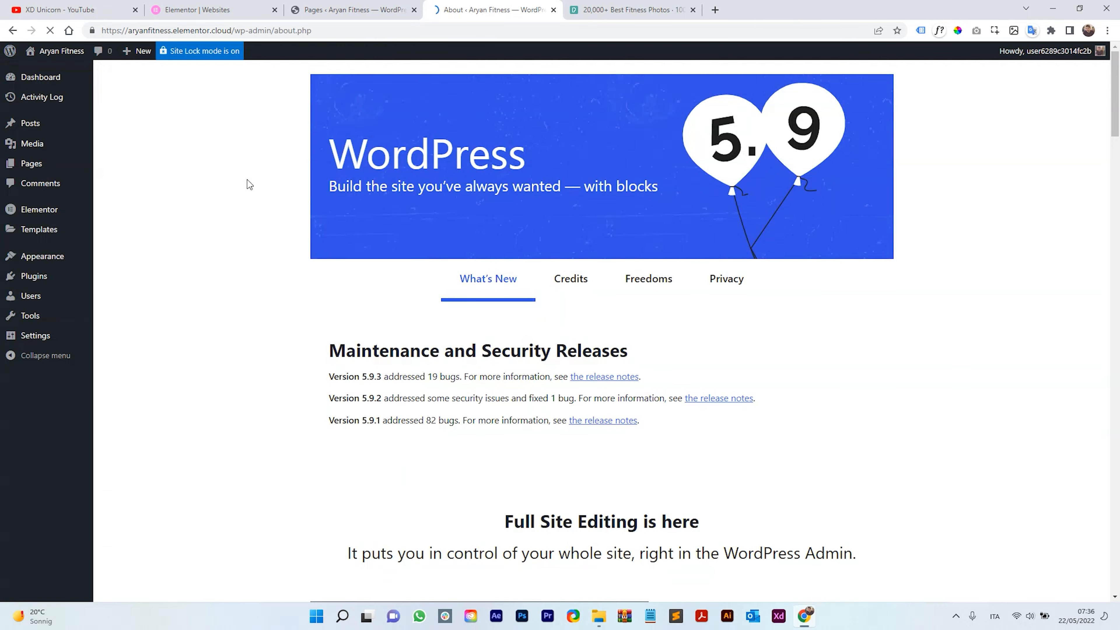
mouse_move(55, 216)
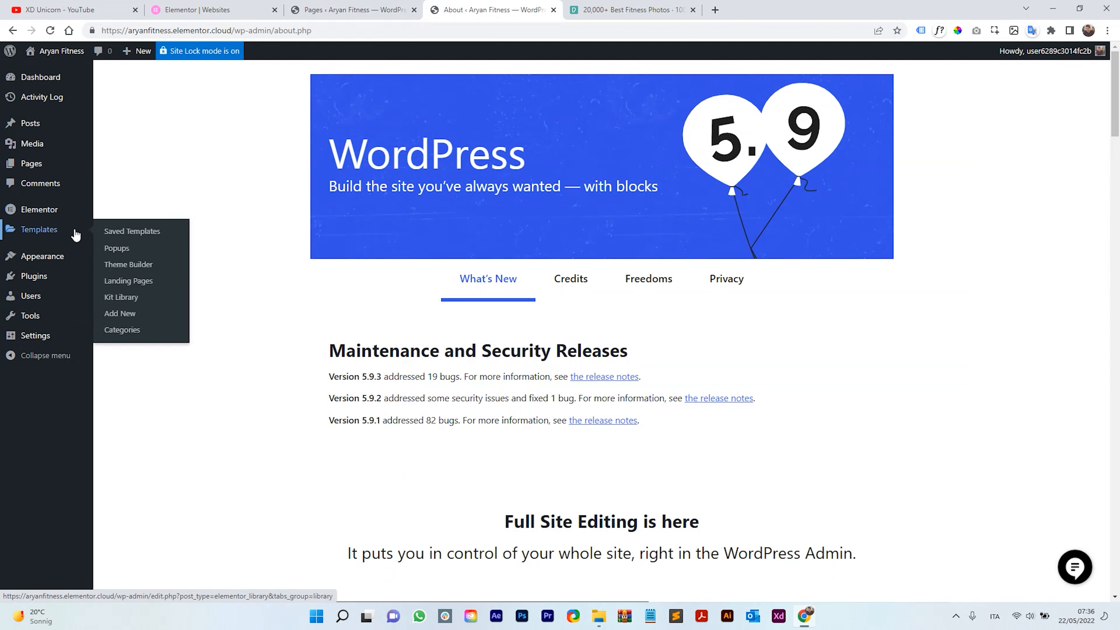
left_click(145, 249)
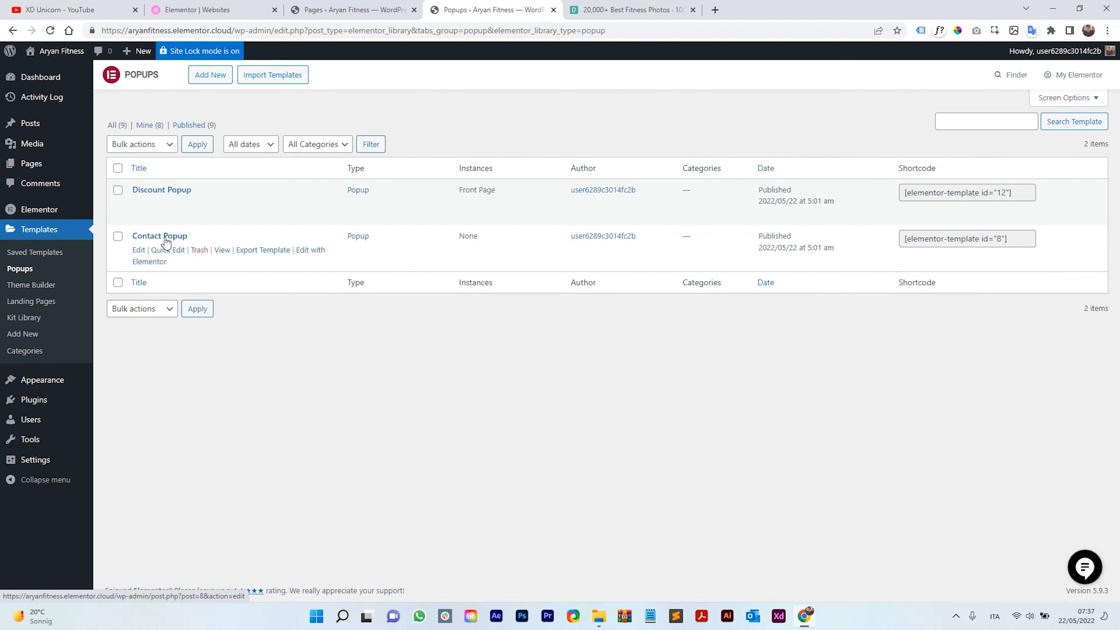
Preview the Contact Popup template in a new browser tab, reload it and close the tab
right_click(222, 250)
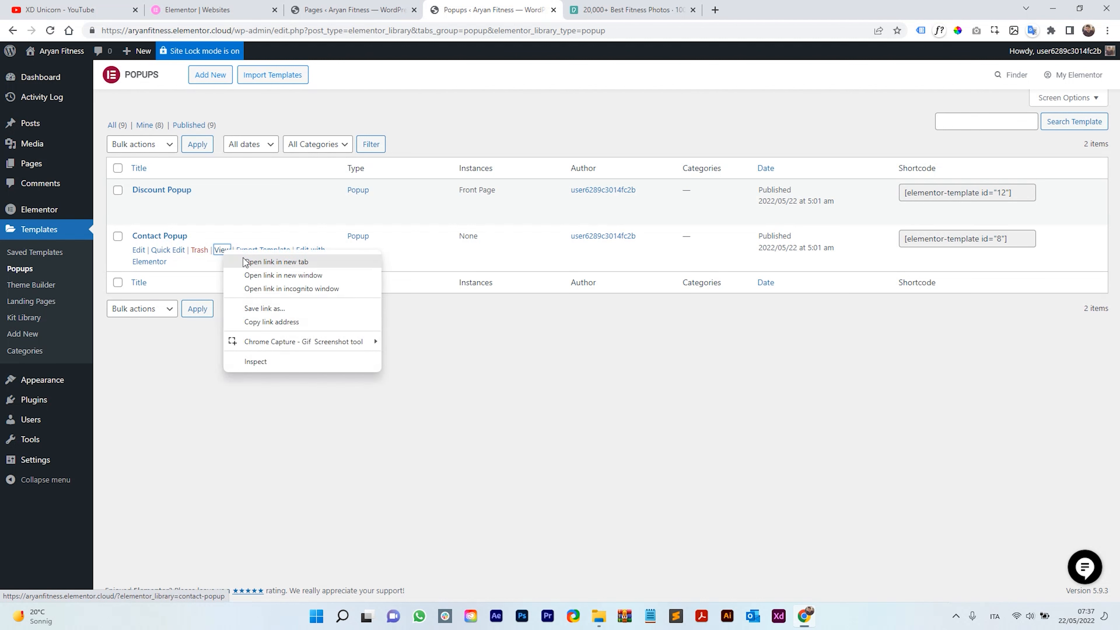
left_click(255, 260)
left_click(607, 7)
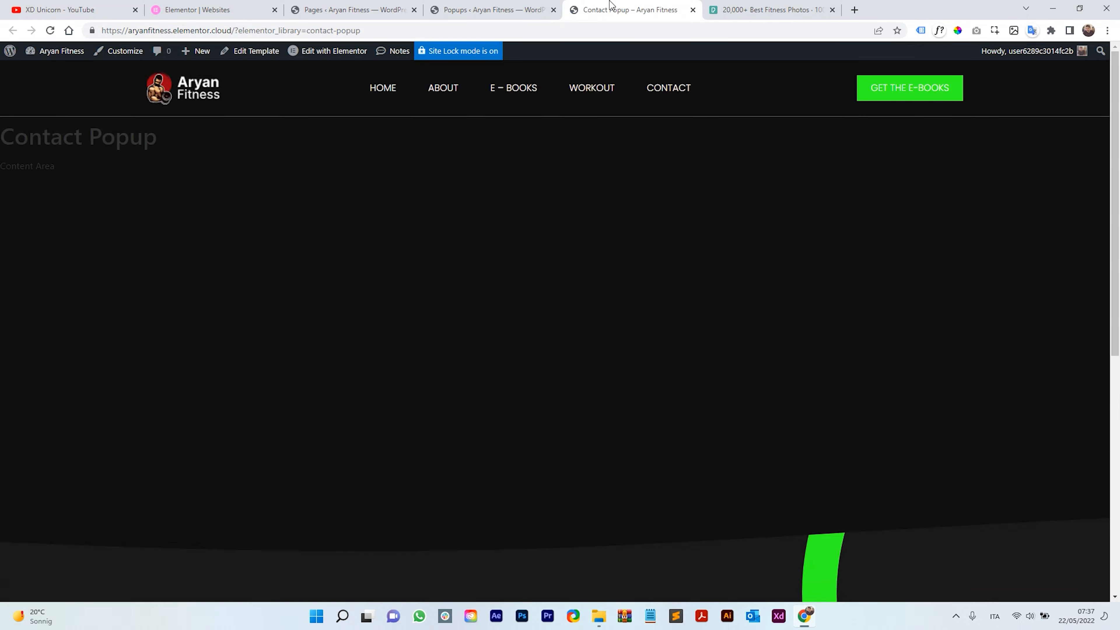
scroll(598, 238, "down", 3)
scroll(598, 238, "up", 3)
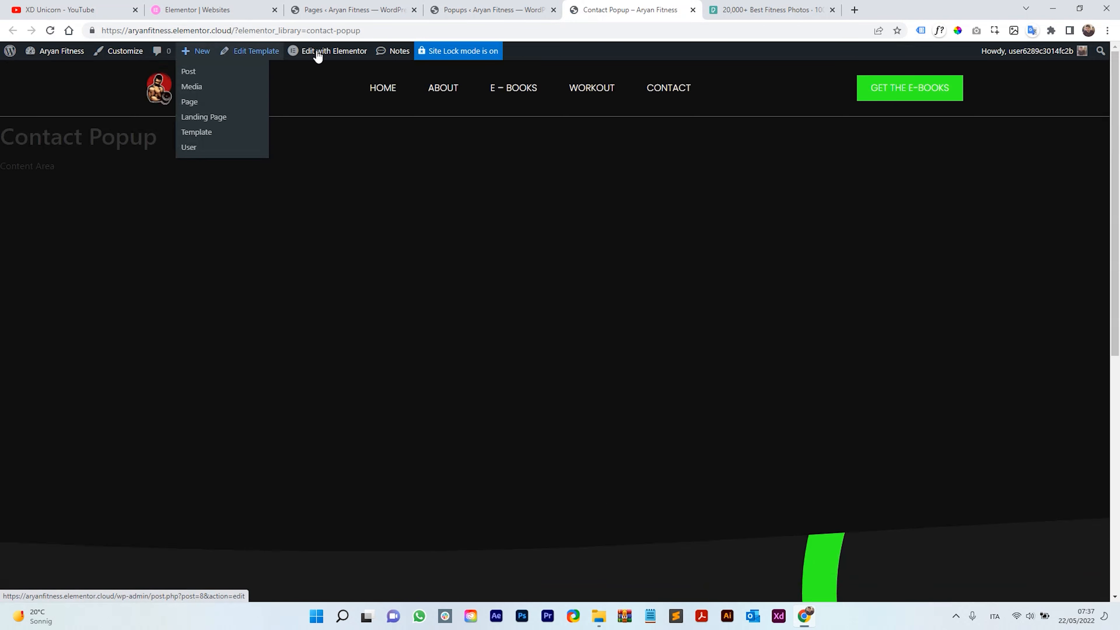
left_click(50, 30)
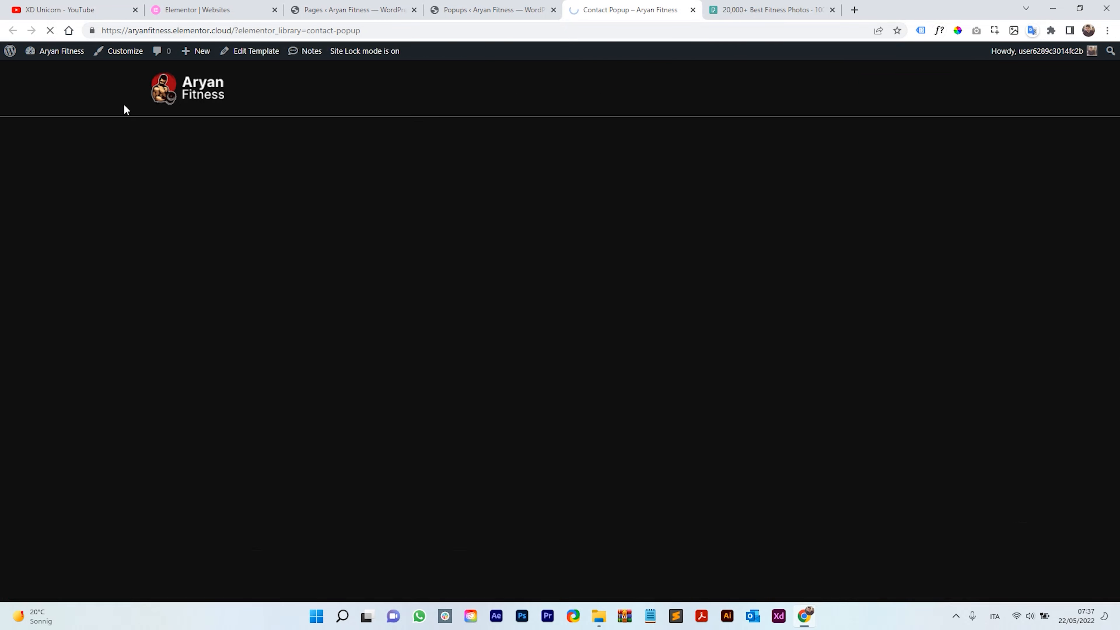
left_click(692, 11)
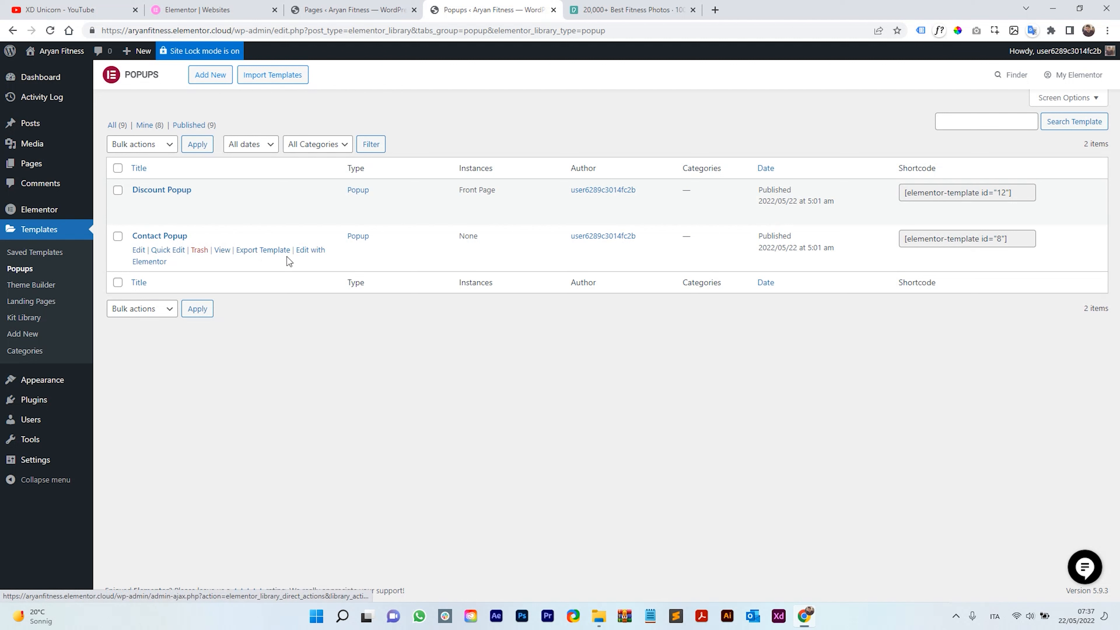
Open the Contact Popup template for editing with Elementor in a new browser tab
right_click(310, 253)
left_click(335, 258)
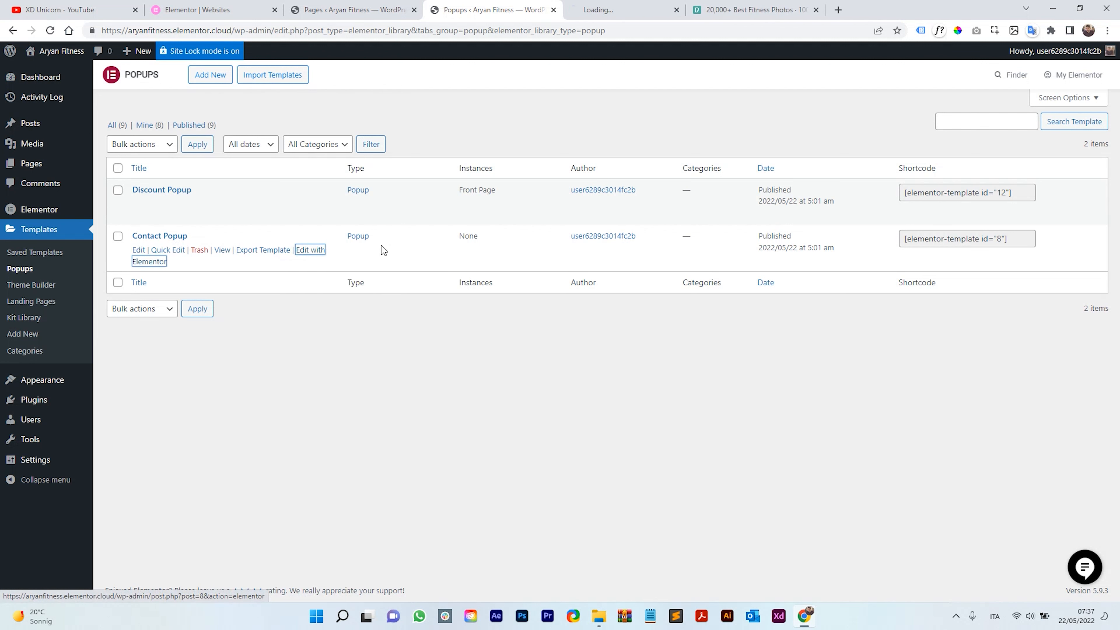
left_click(606, 5)
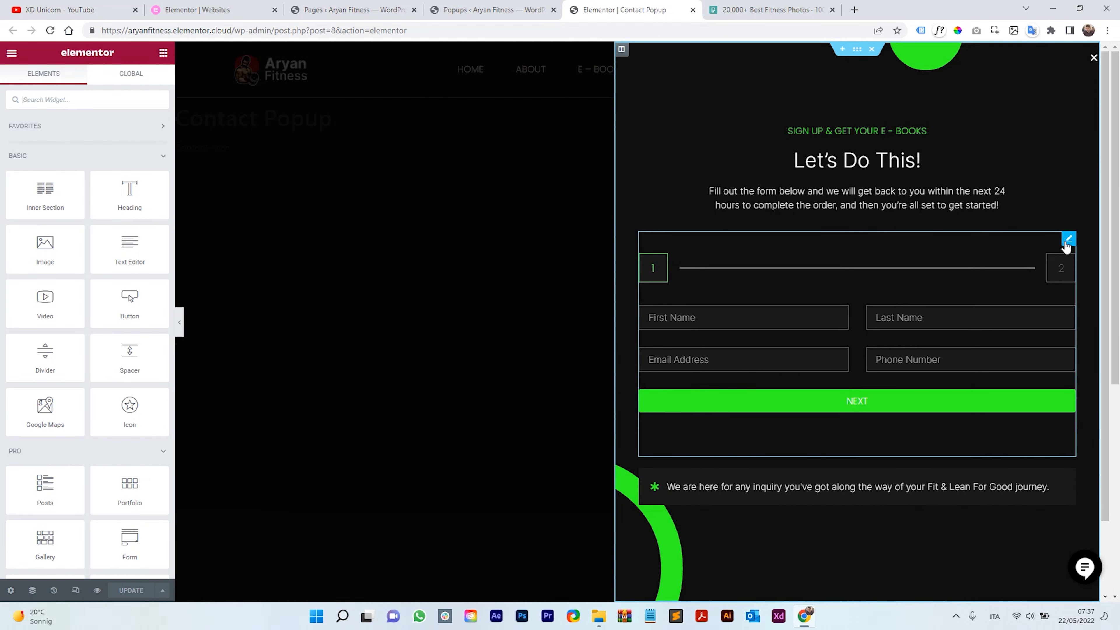
Open the popup's sign-up form for editing and review its form fields and email notification settings
right_click(1065, 242)
left_click(980, 221)
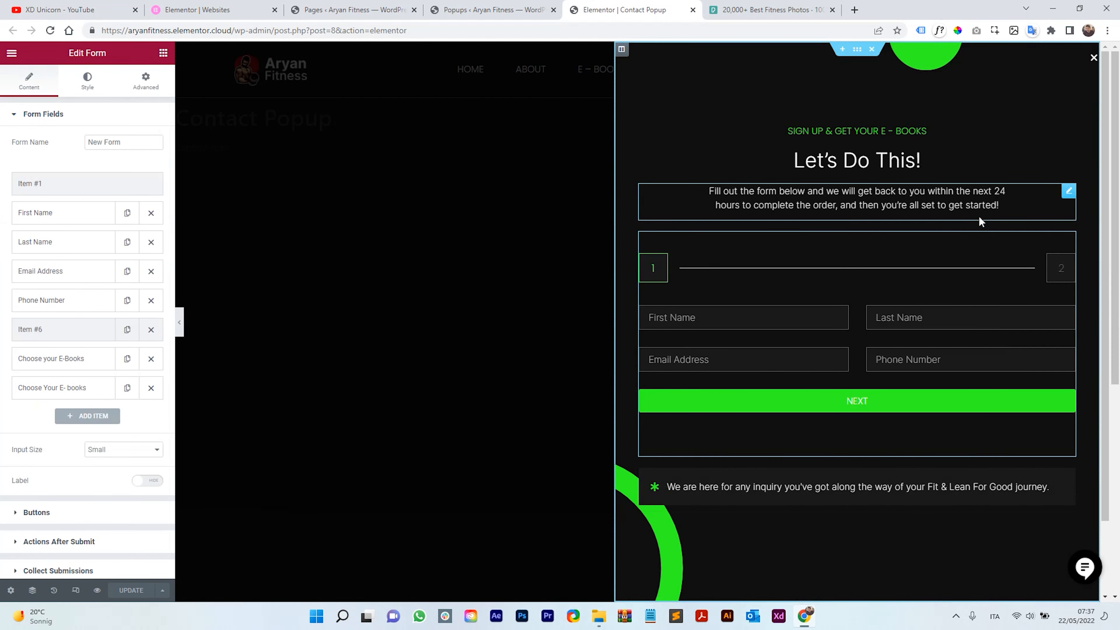
left_click(1067, 240)
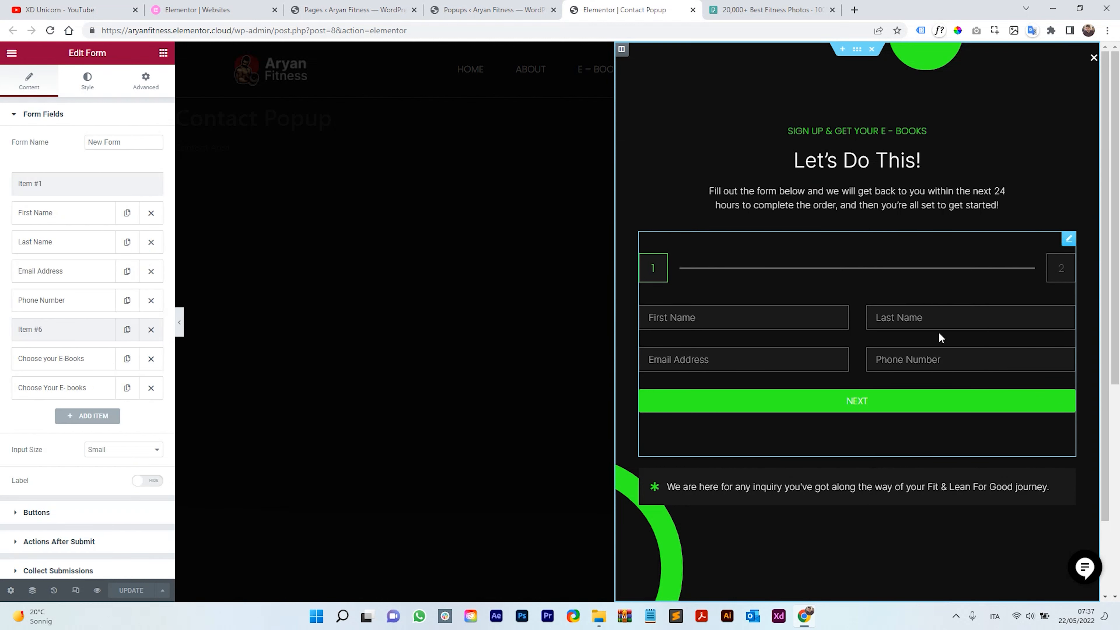
scroll(95, 247, "down", 2)
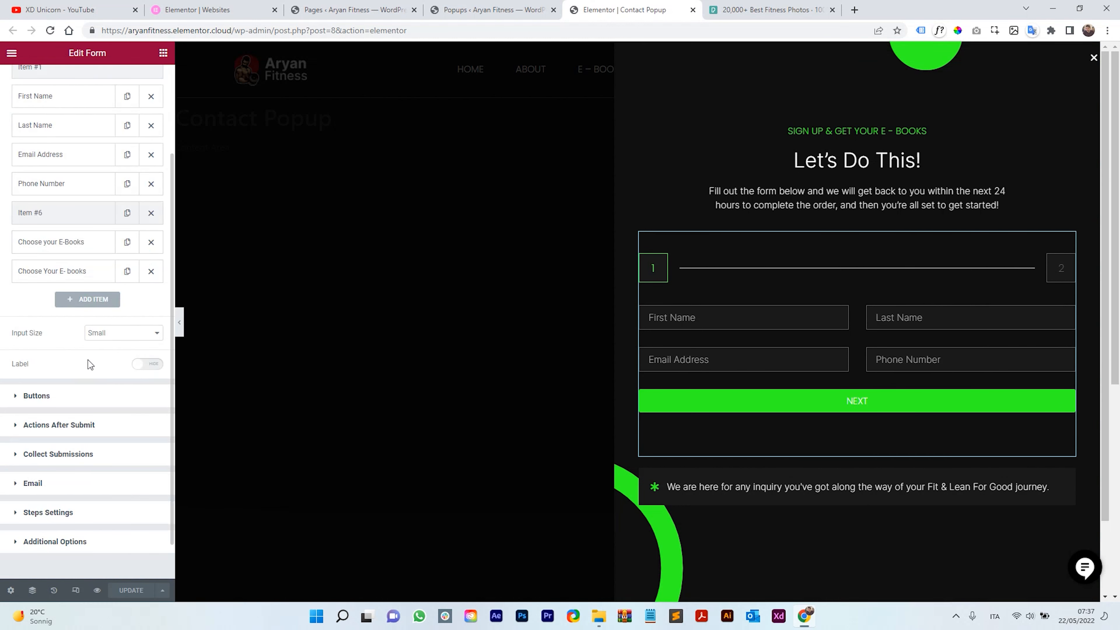
scroll(90, 364, "up", 2)
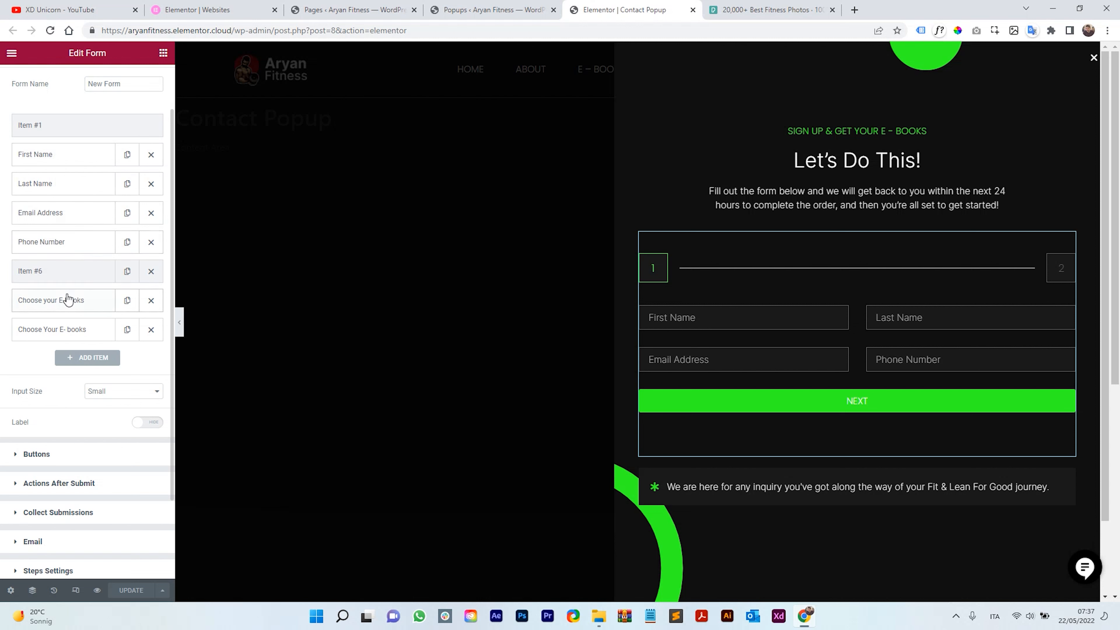
scroll(70, 309, "down", 2)
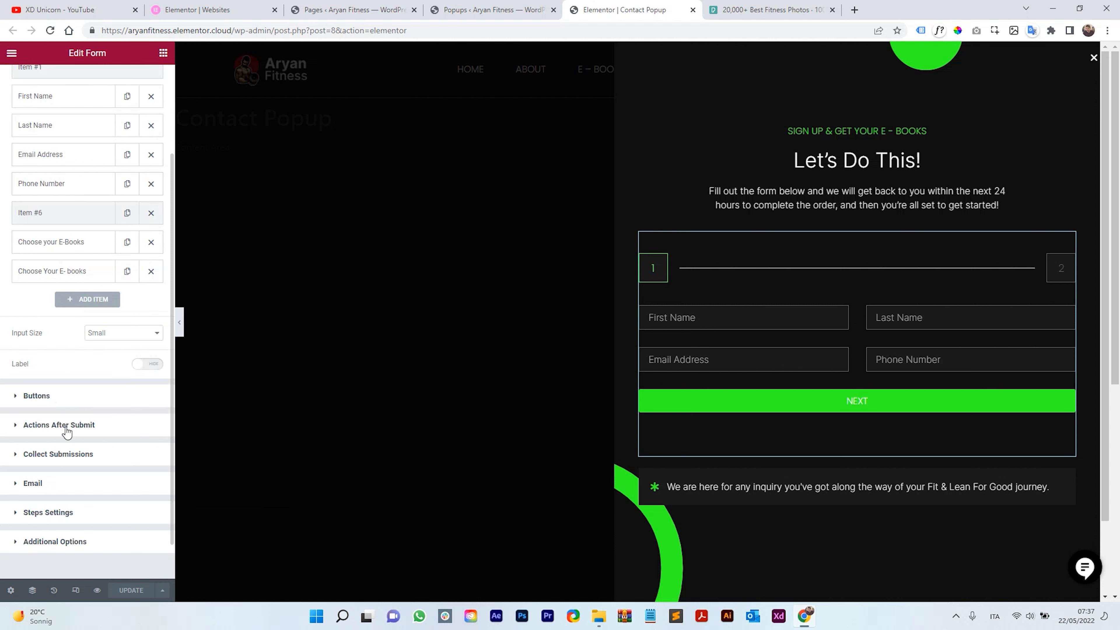
left_click(45, 489)
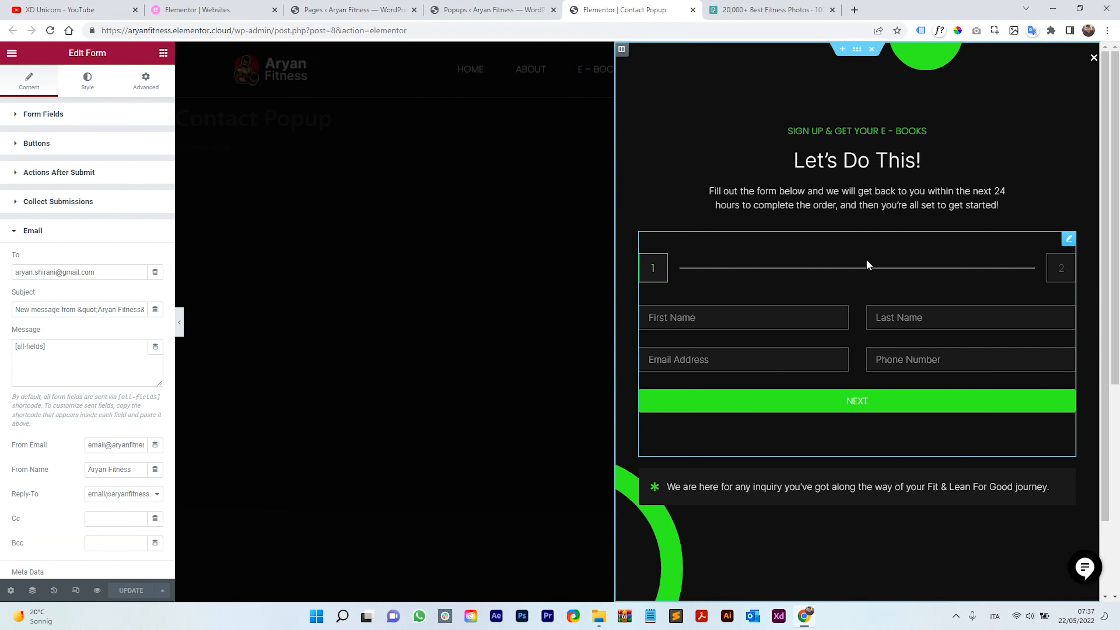
left_click(93, 231)
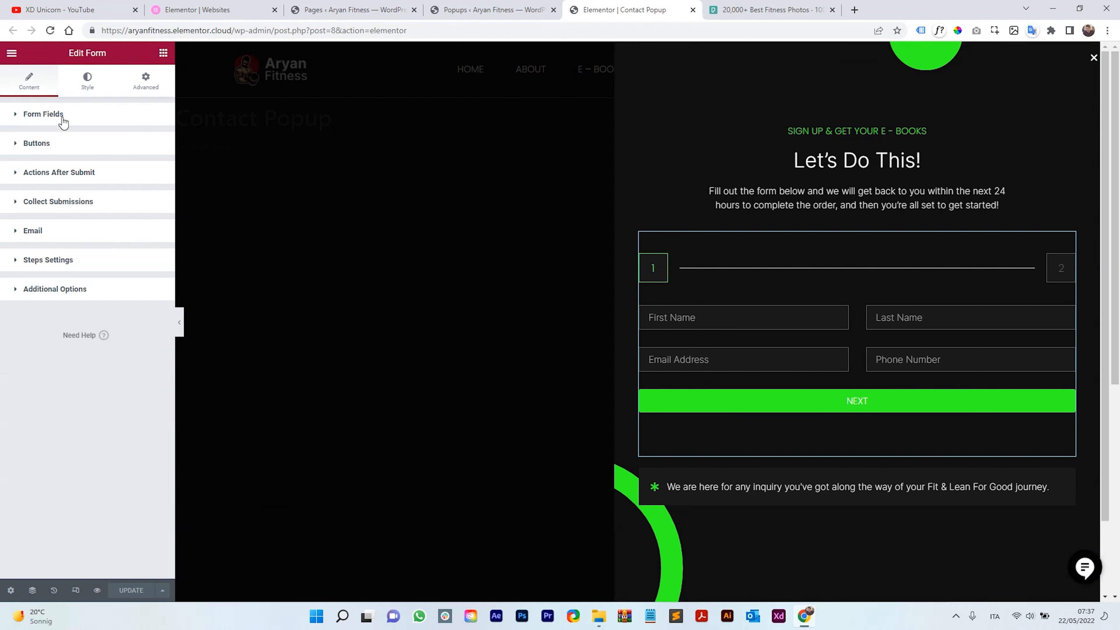
Reopen the form fields list and inspect the settings of the first item
left_click(64, 123)
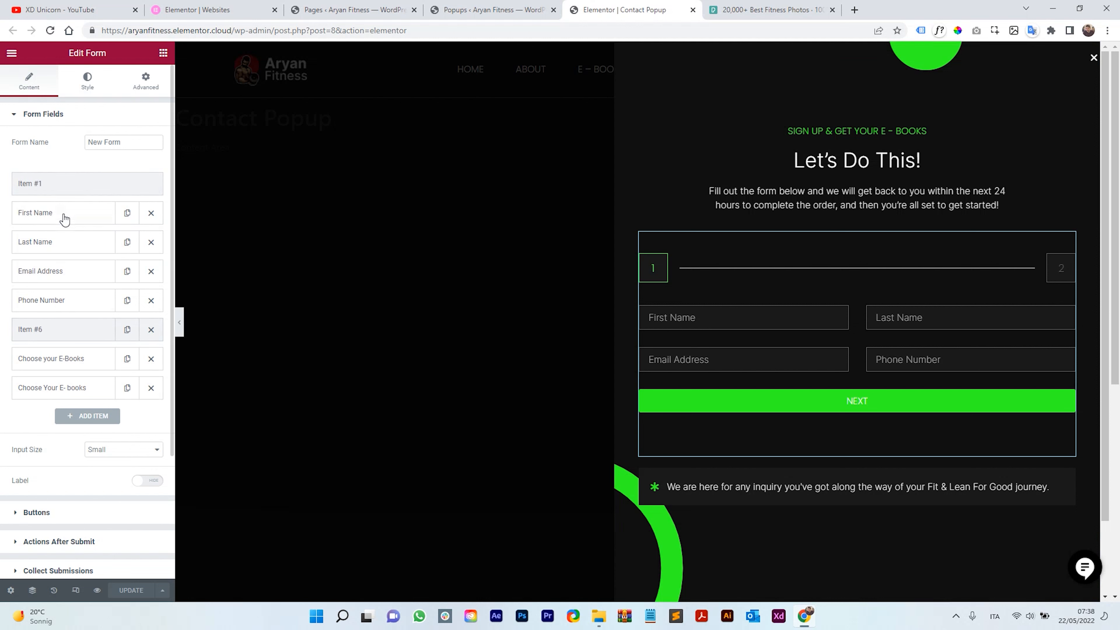
left_click(59, 191)
left_click(58, 187)
Add an item of type Step at the end of the form fields and collapse its settings
left_click(92, 417)
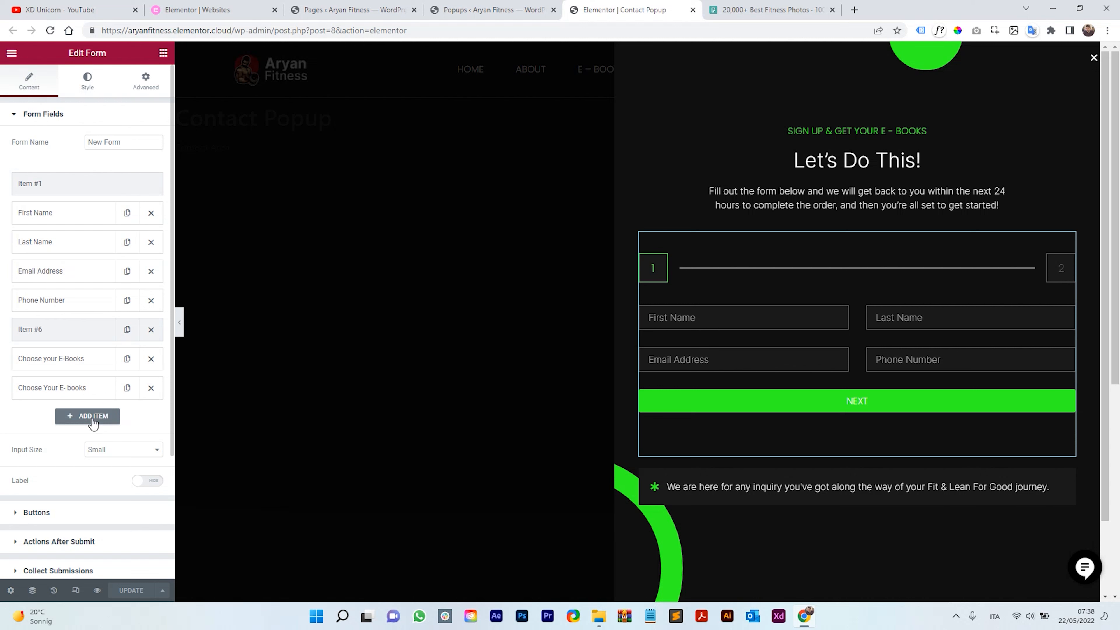
scroll(77, 408, "down", 4)
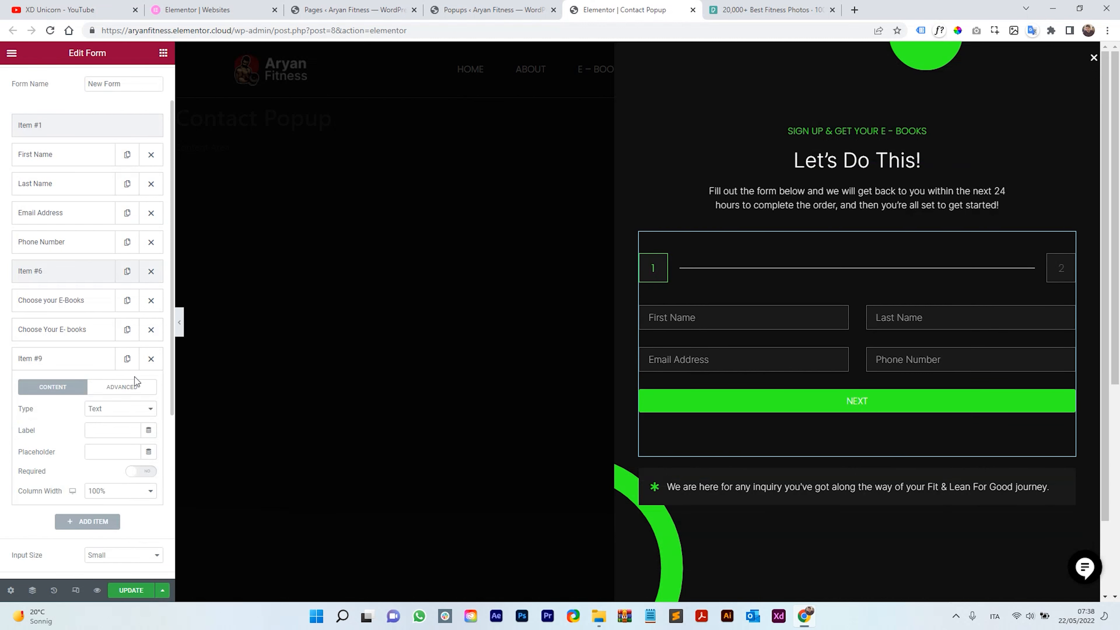
left_click(111, 293)
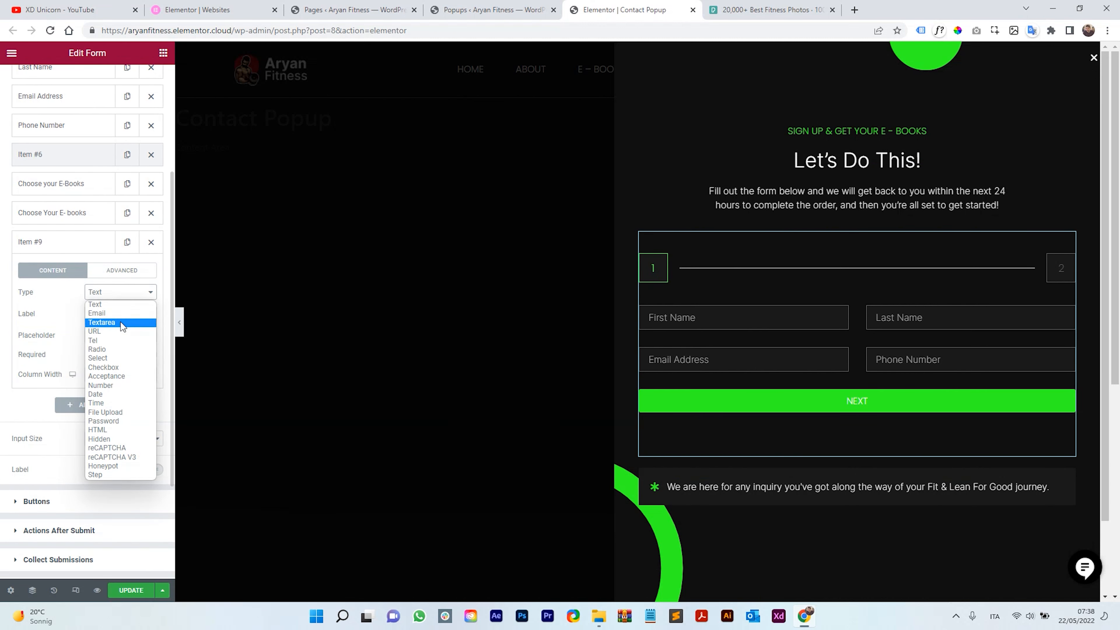
left_click(128, 474)
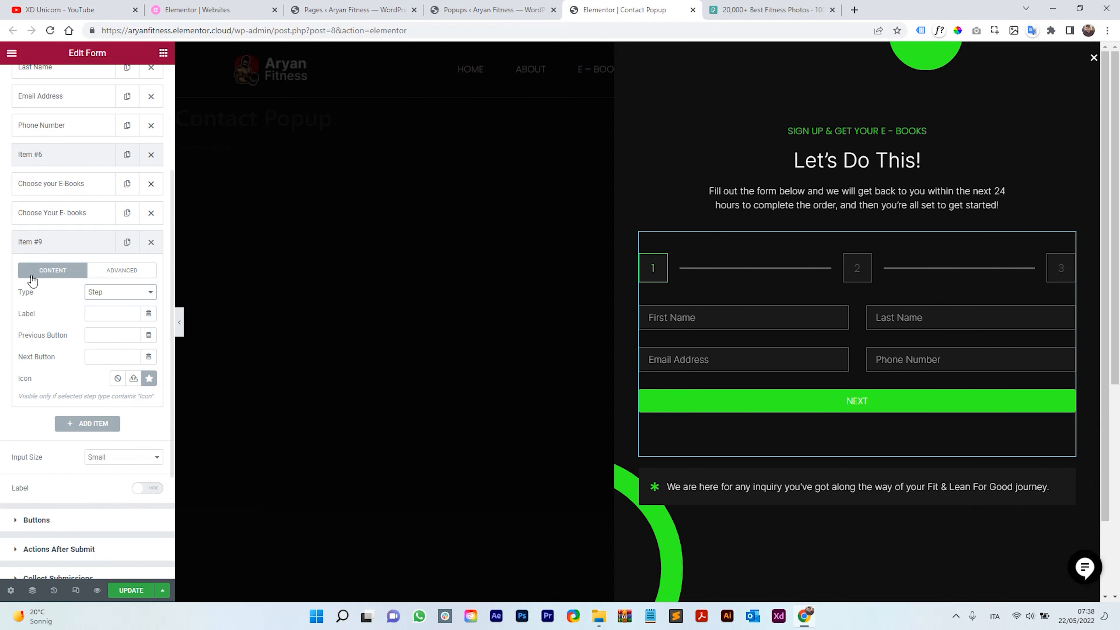
left_click(52, 243)
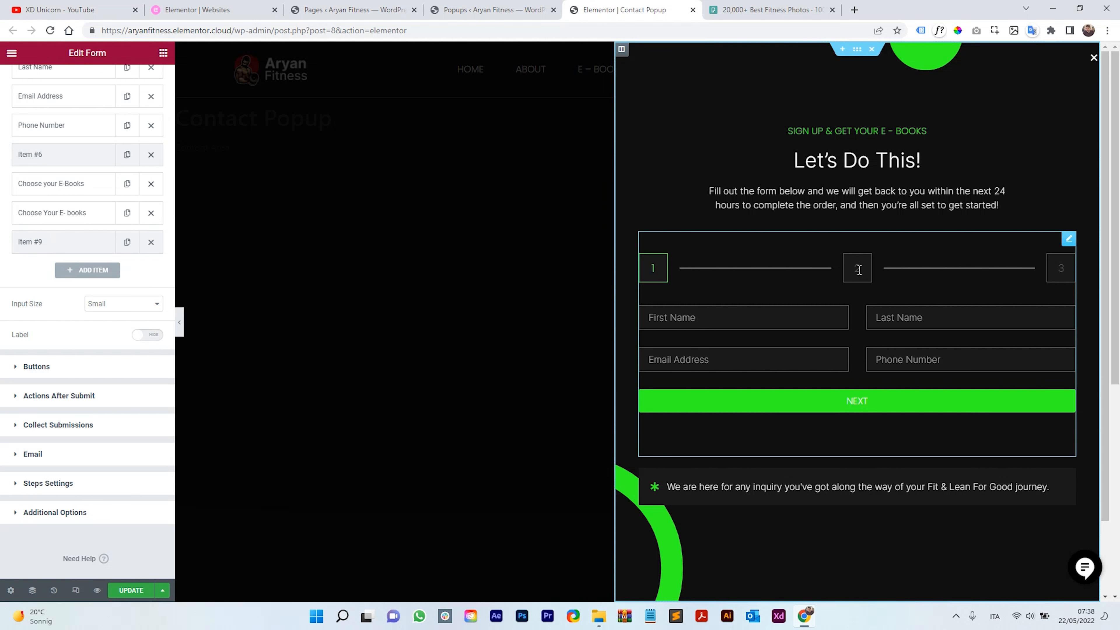
Check the settings of the step item after Phone Number and delete the step item at the end of the list
scroll(37, 210, "up", 3)
left_click(57, 281)
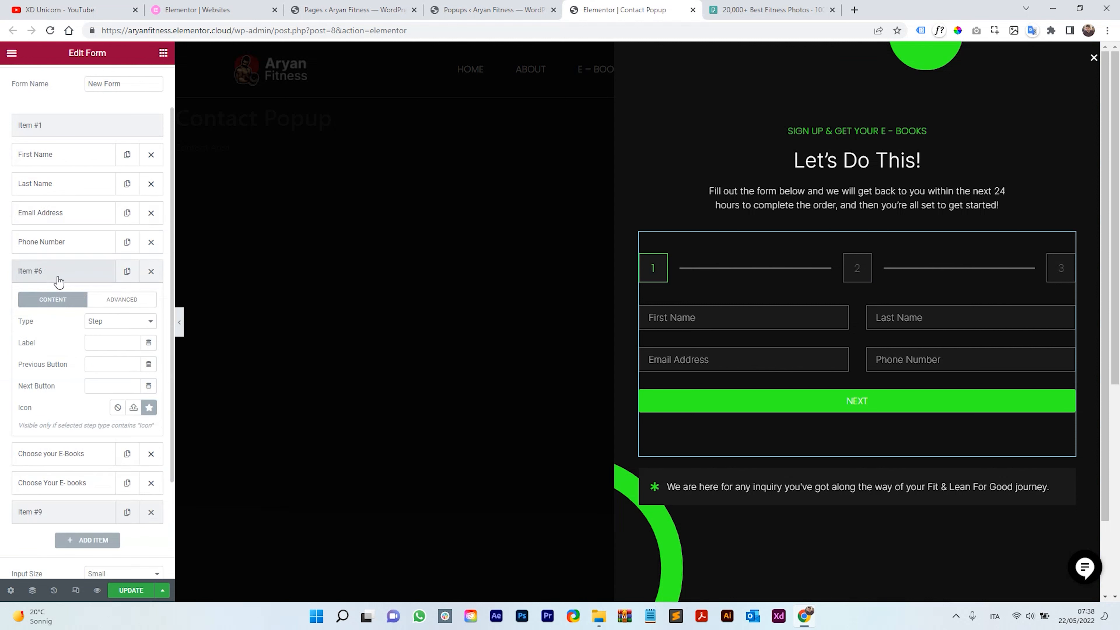
left_click(58, 277)
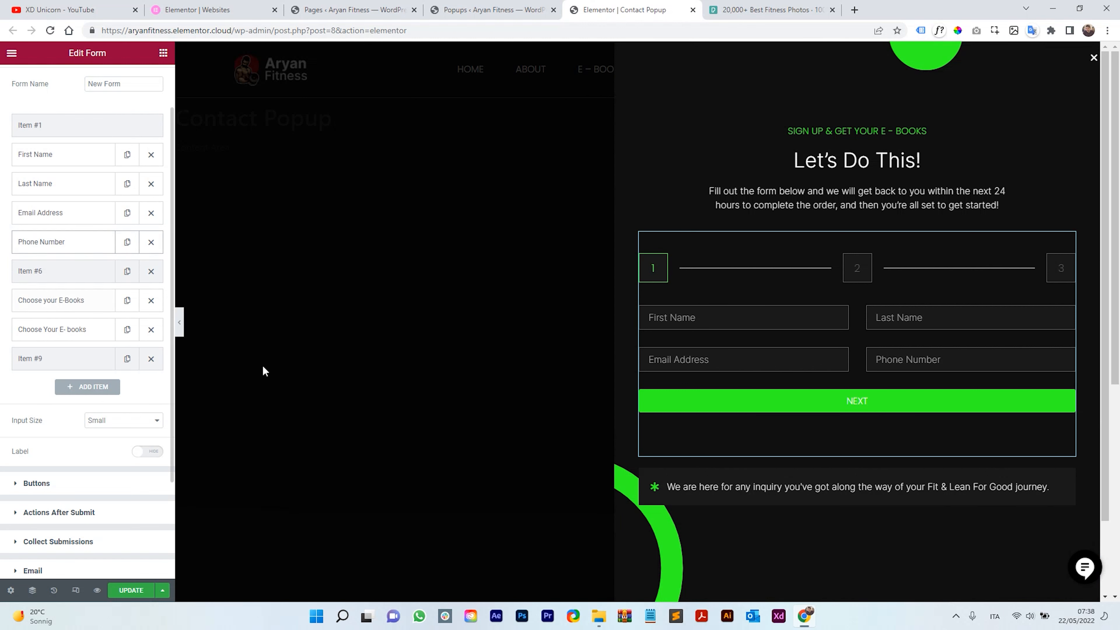
left_click(151, 358)
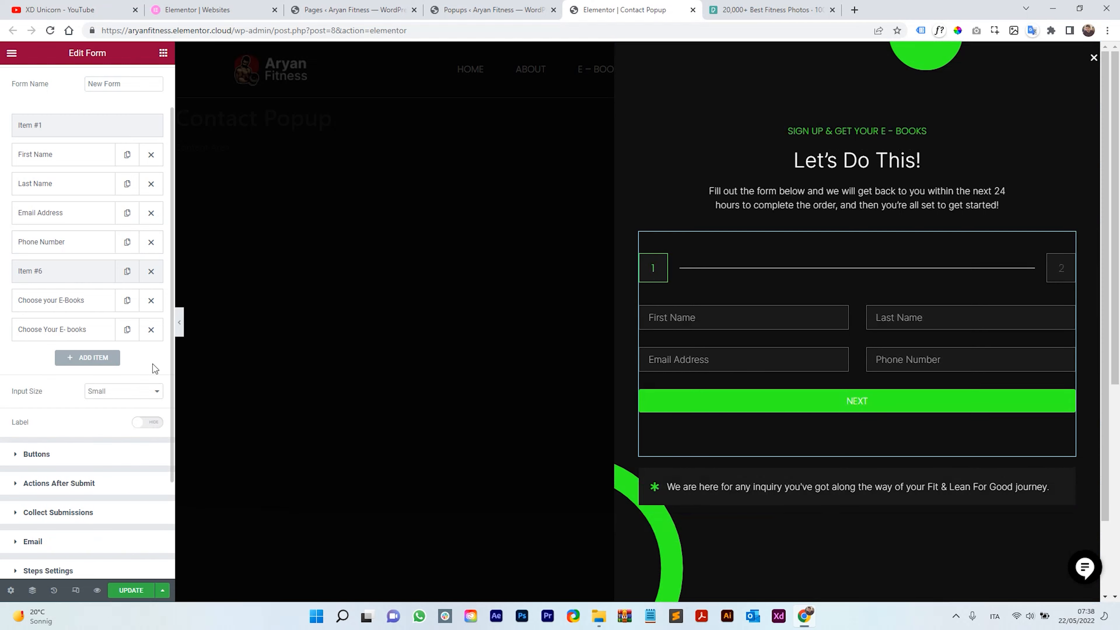
Update the Contact Popup, save its publish settings without adding a condition, and close the Elementor editor tab
left_click(127, 592)
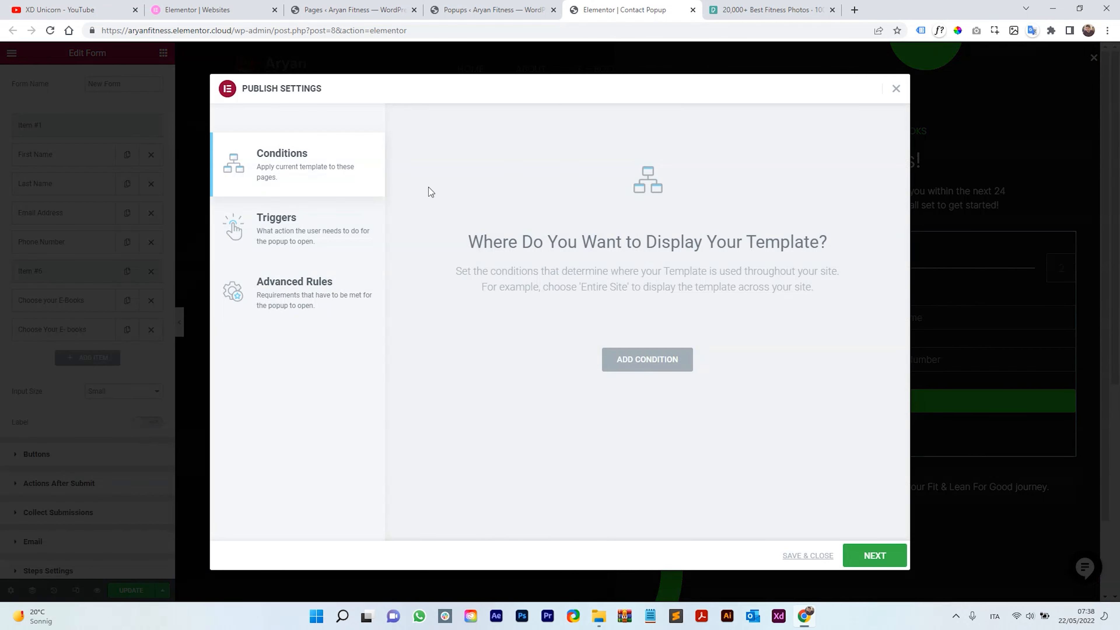
left_click(793, 557)
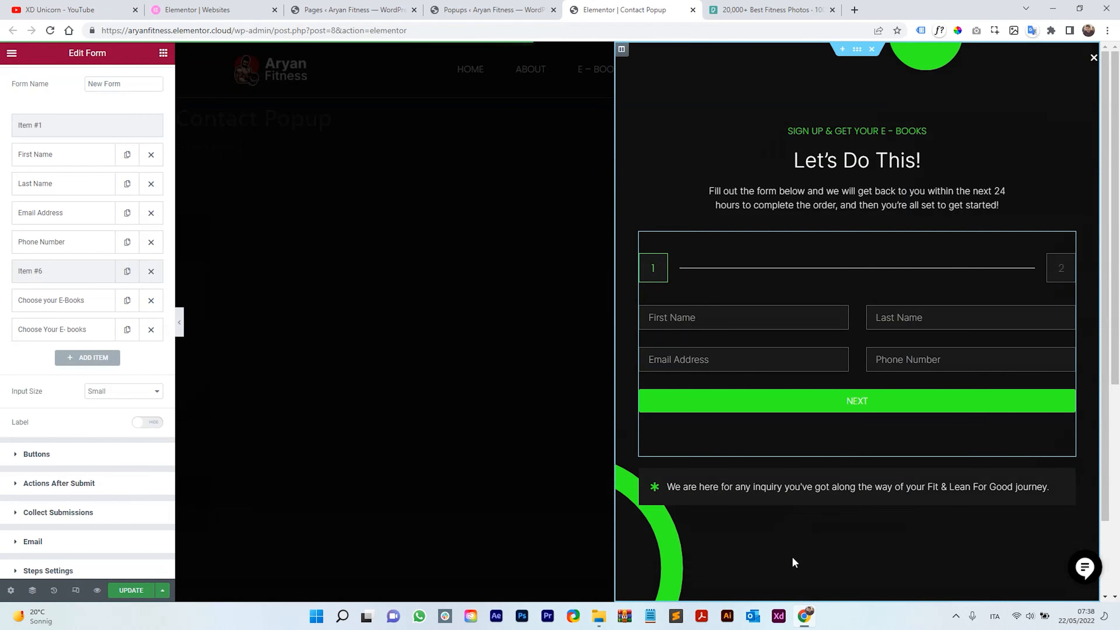
left_click(6, 53)
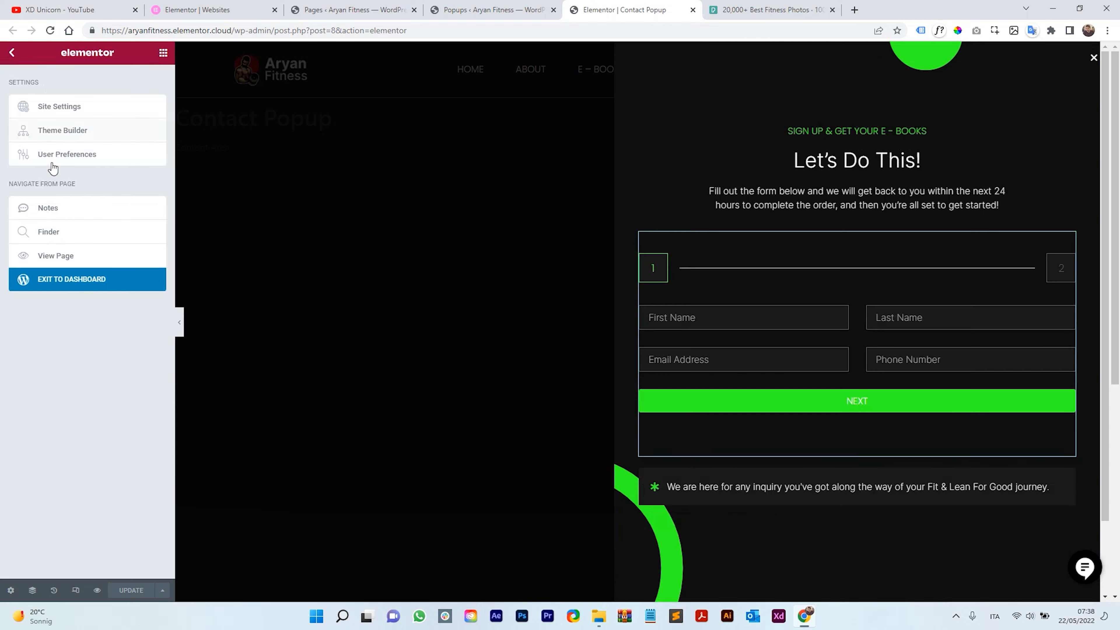
left_click(693, 10)
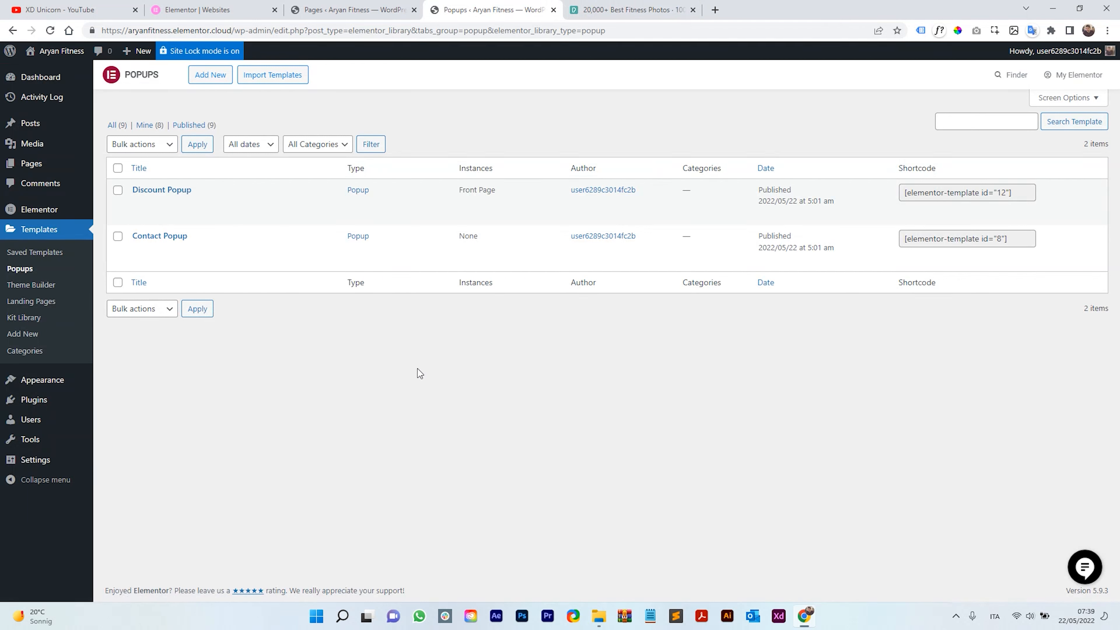
Go to the installed plugins list and delete the Hello Dolly plugin
left_click(45, 402)
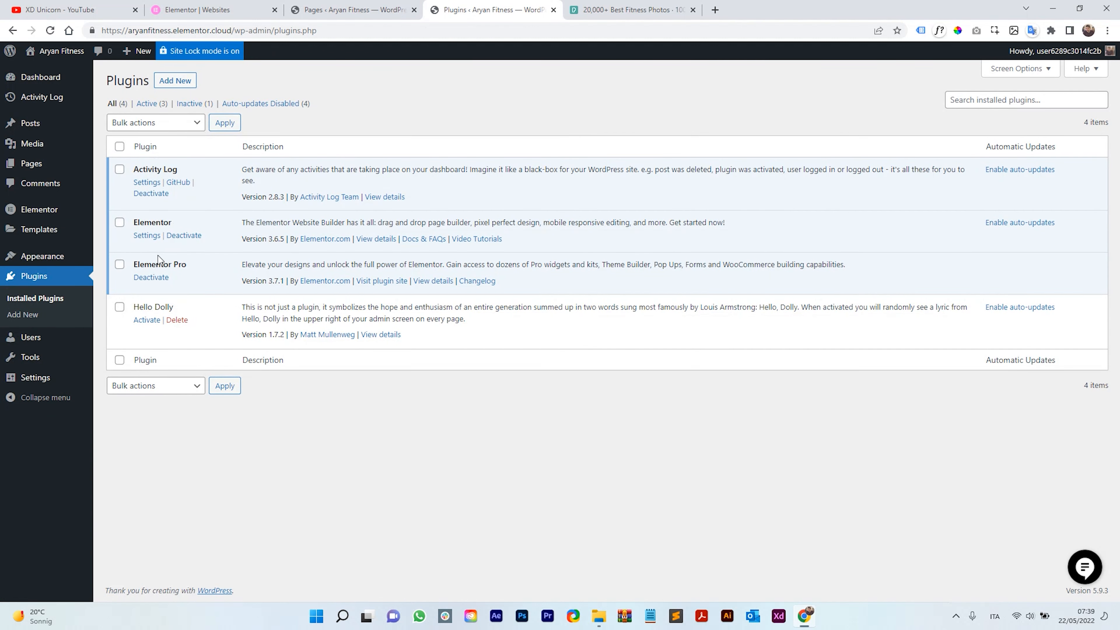
left_click(178, 320)
left_click(617, 97)
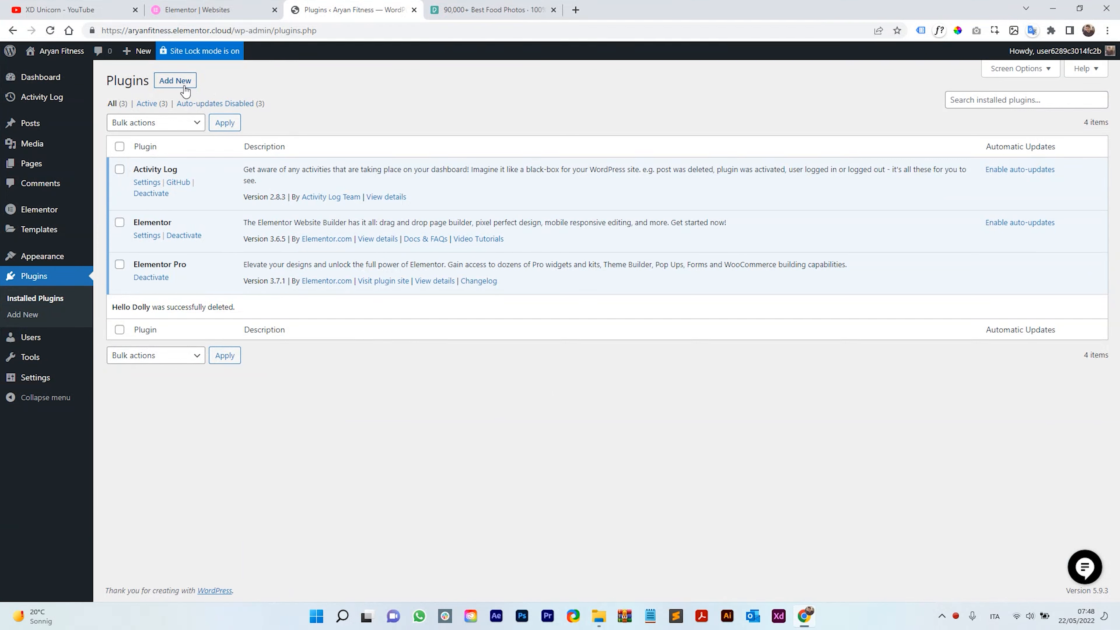
Search the available plugins for "rank math", then install and activate Rank Math SEO
left_click(168, 88)
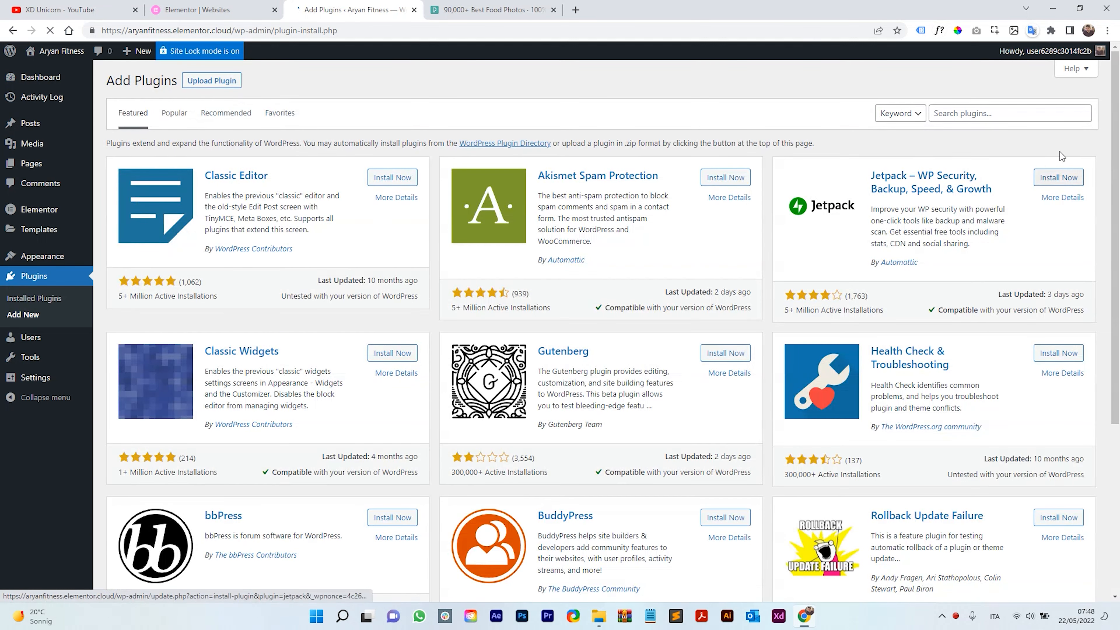
left_click(1017, 114)
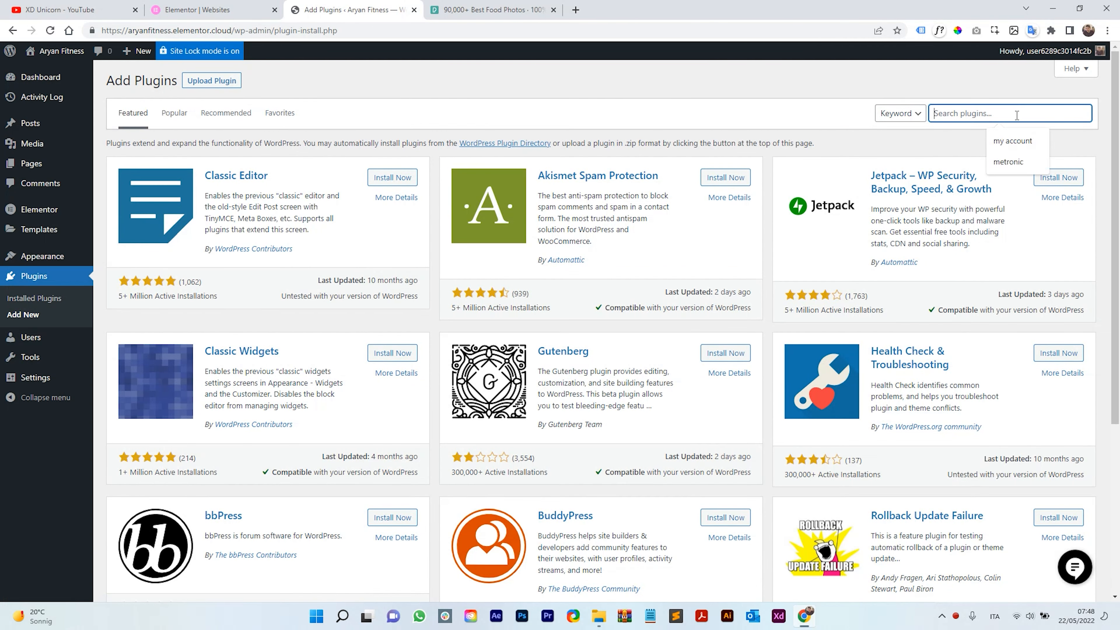
type("rank math")
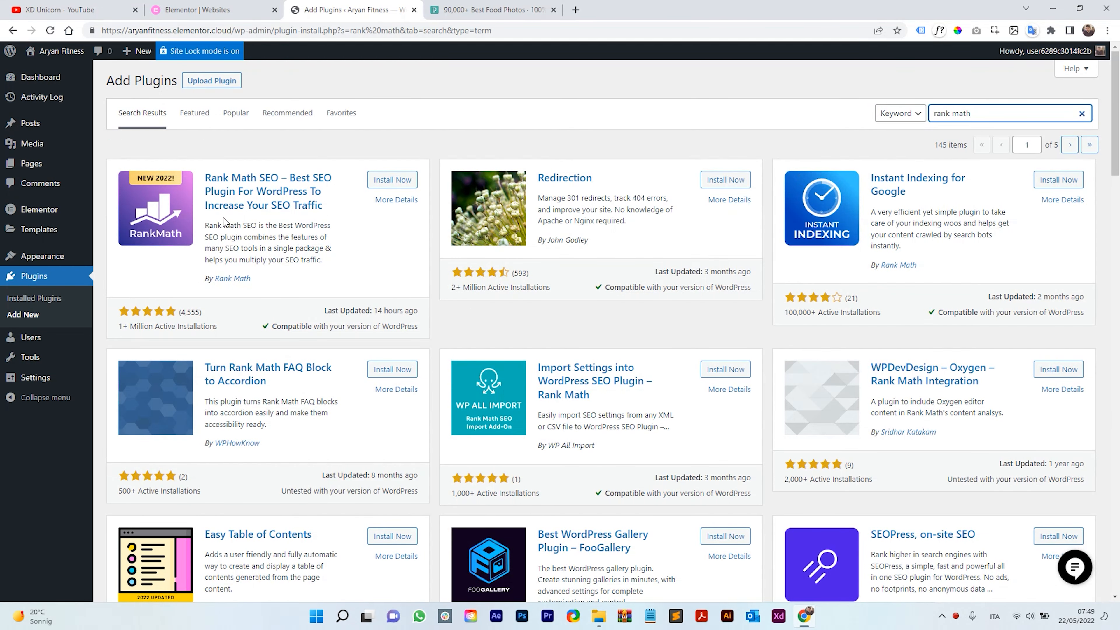
left_click(390, 180)
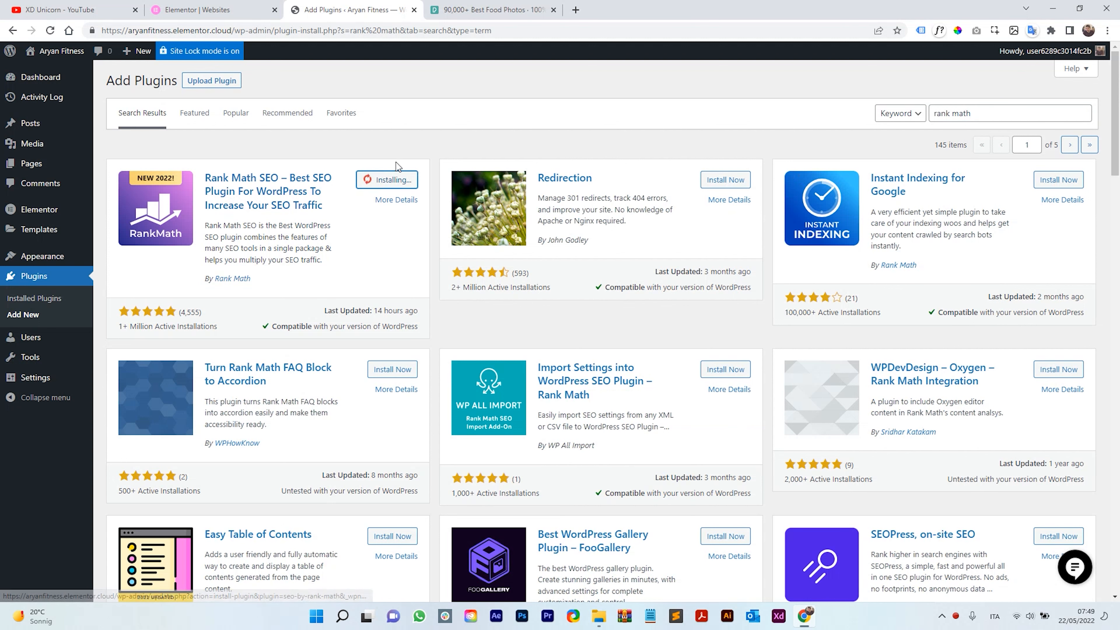
left_click(396, 180)
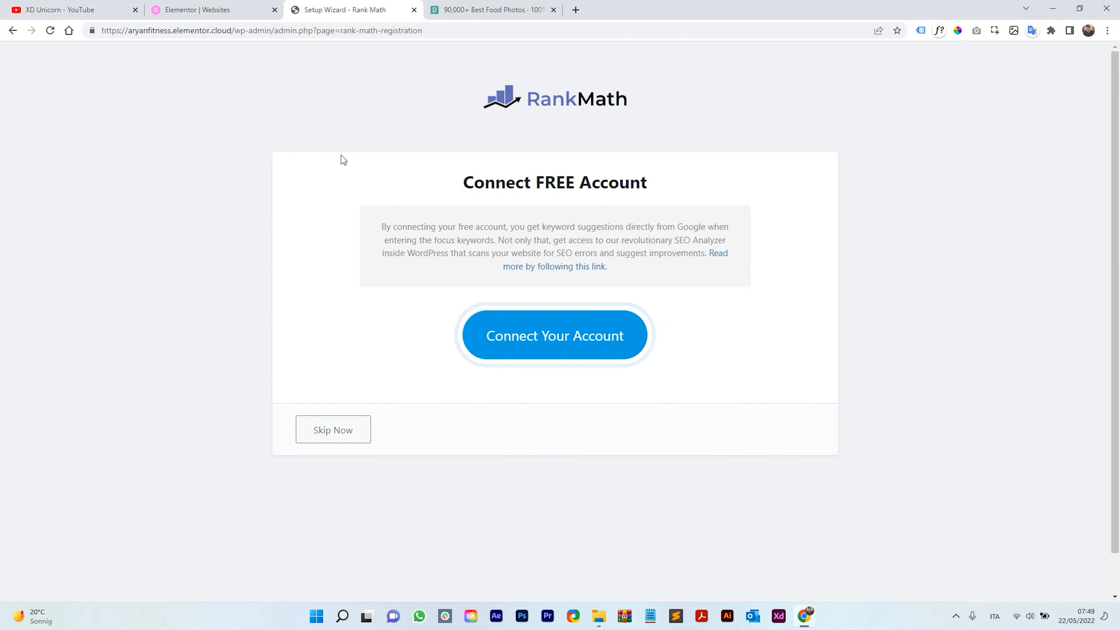
Skip connecting a Rank Math account and start the setup wizard in Advanced mode
left_click(337, 446)
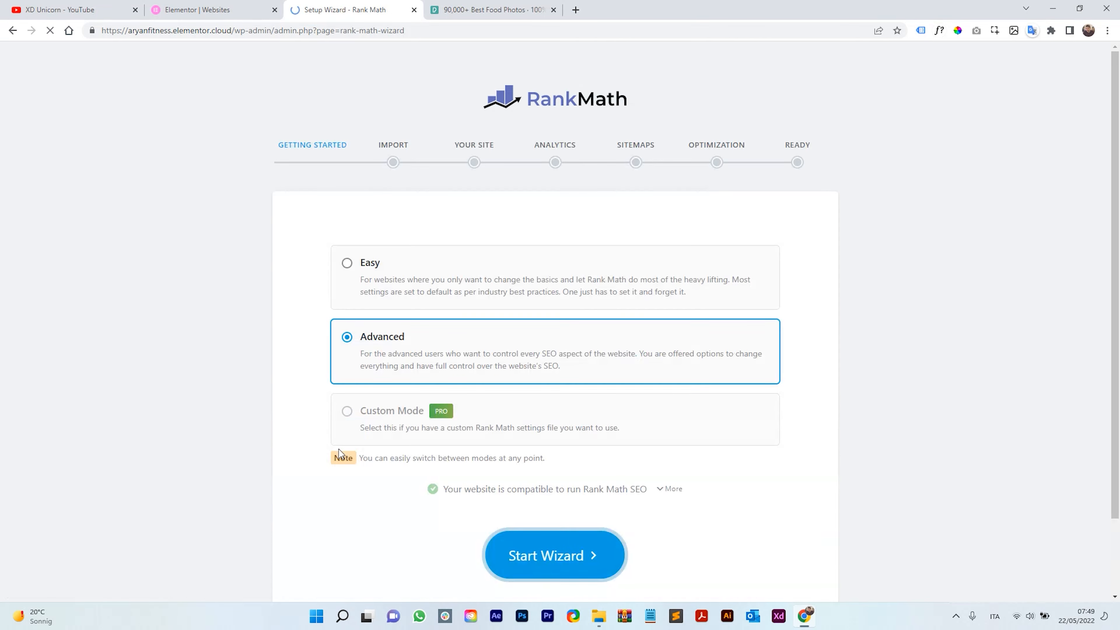
scroll(326, 430, "down", 2)
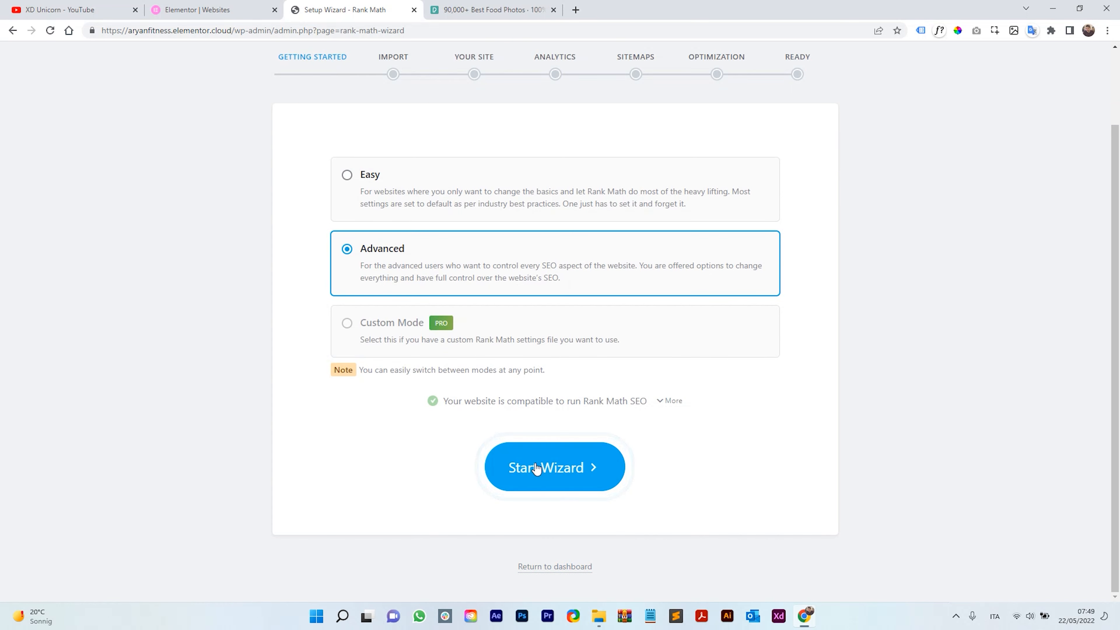
left_click(574, 467)
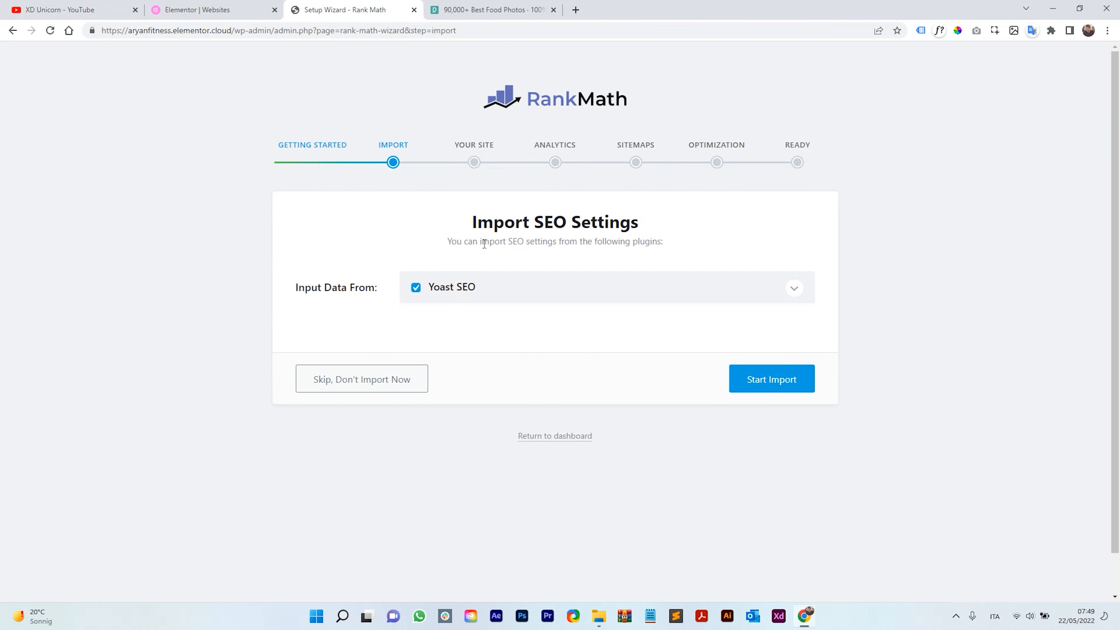
Review the Yoast SEO import options, skip the import, and look through the wizard's Your Site settings
left_click_drag(378, 291, 308, 293)
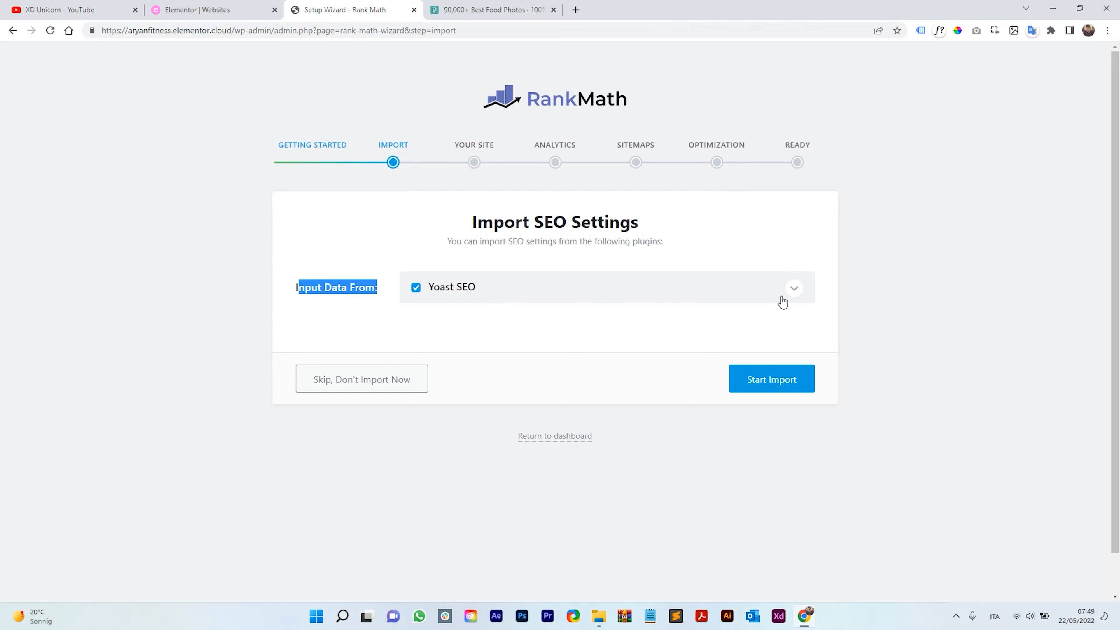
left_click(793, 289)
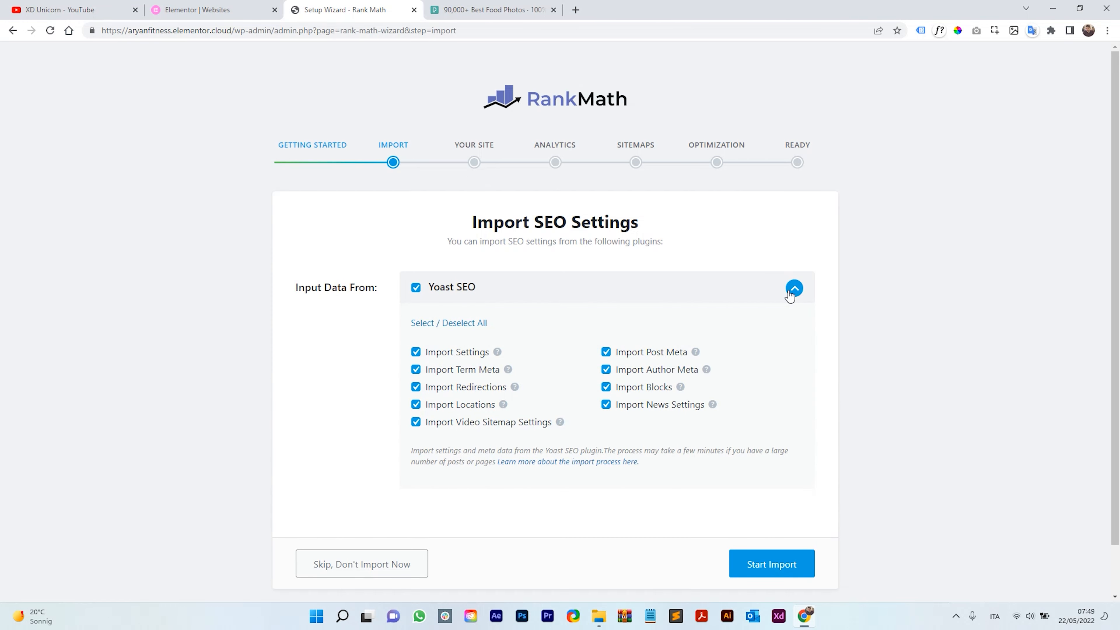
left_click(790, 293)
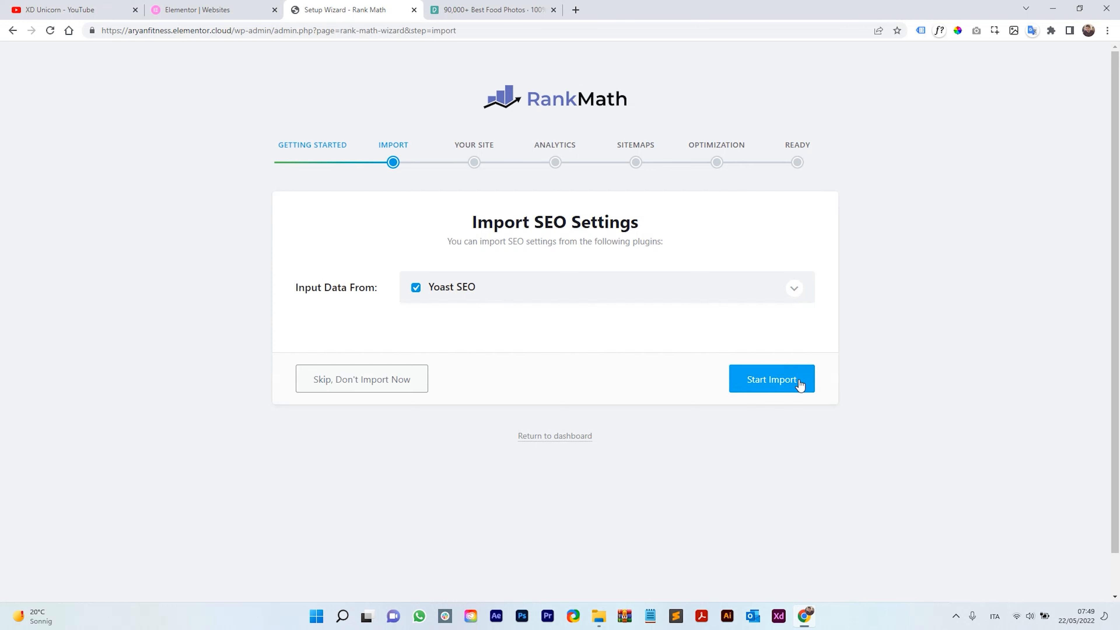
left_click(389, 391)
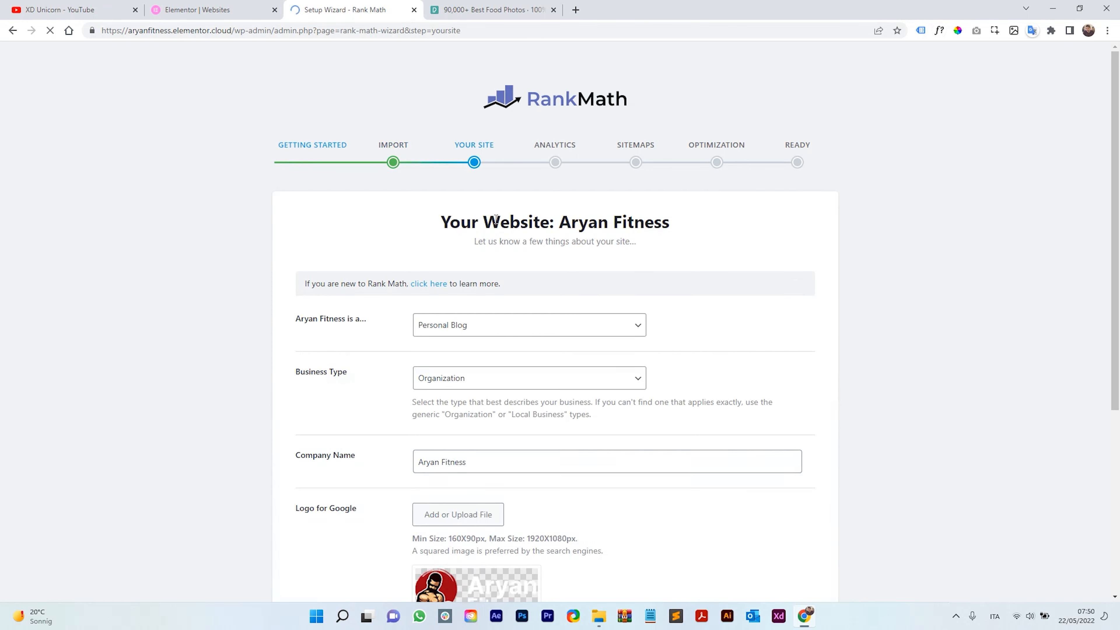
scroll(461, 261, "down", 3)
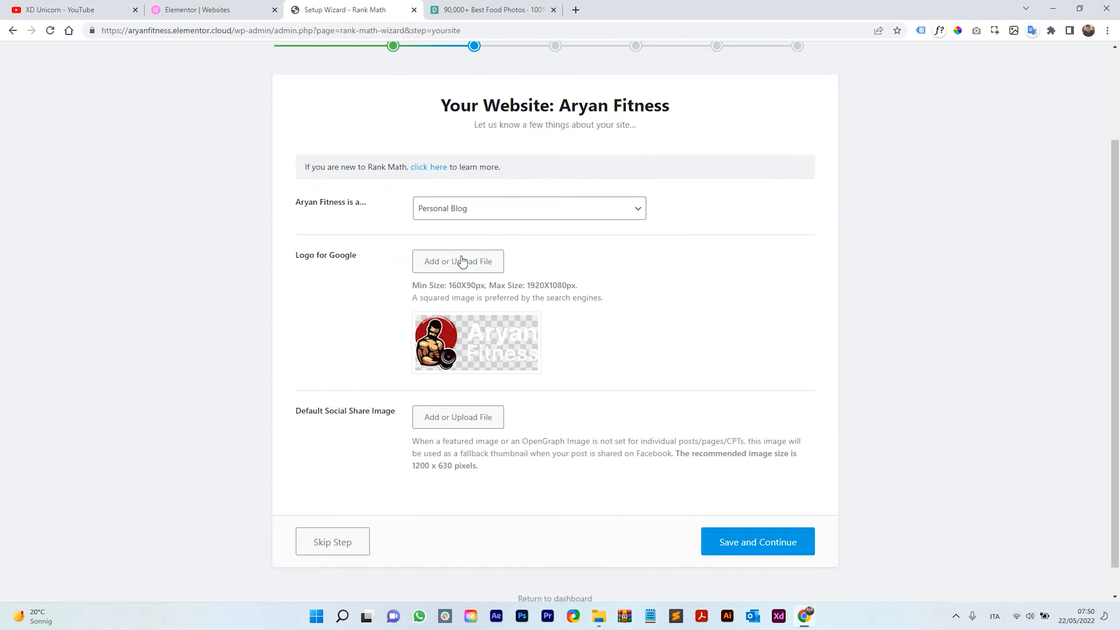
Set the site type to Small Business Site and choose Organization as the business type
left_click(469, 215)
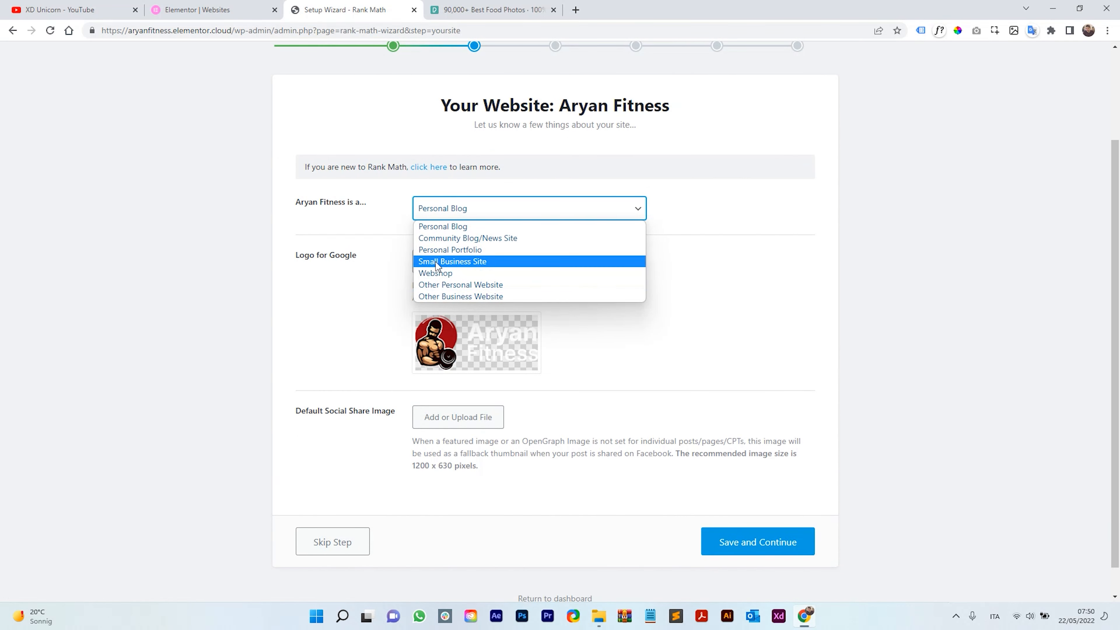
left_click(445, 262)
left_click(443, 262)
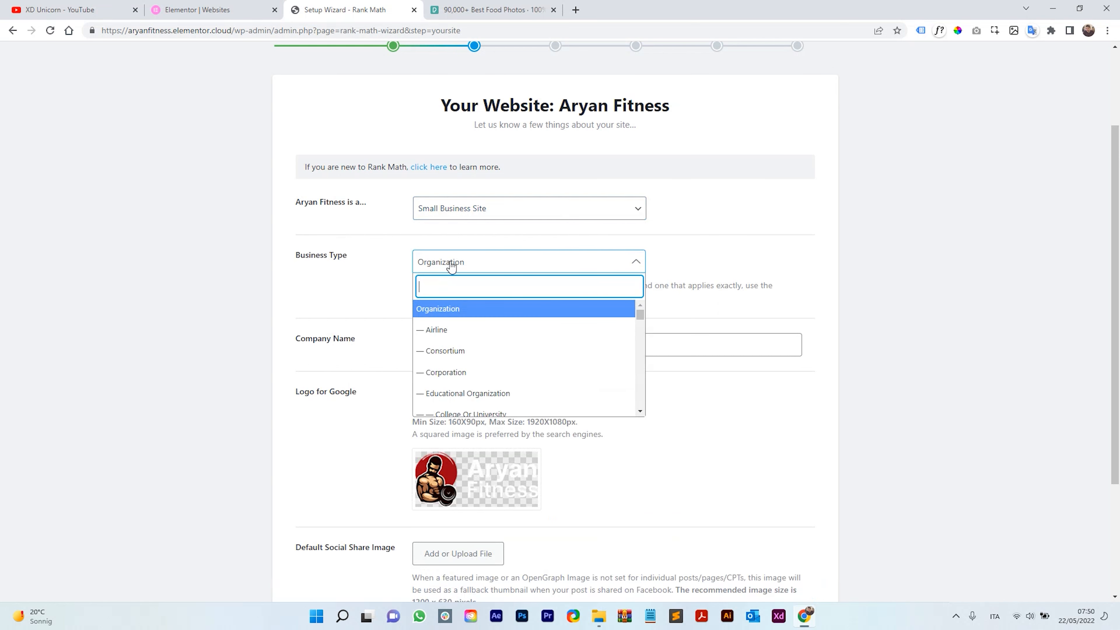
scroll(494, 322, "down", 3)
scroll(509, 298, "up", 1)
type("fit")
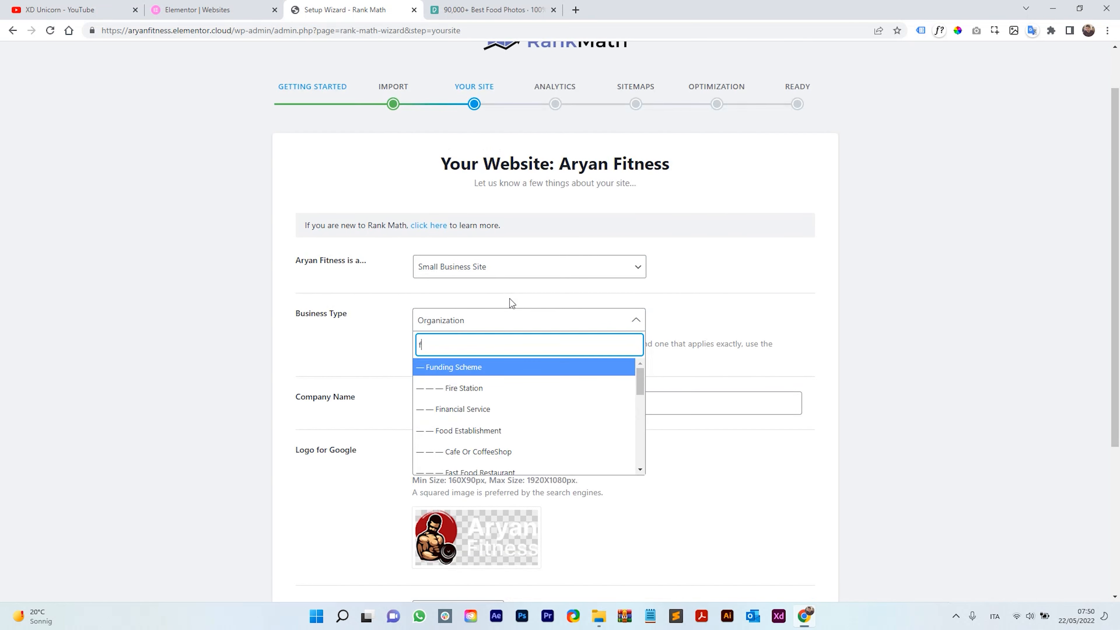
key("BackSpace")
key("BackSpace")
key("BackSpace")
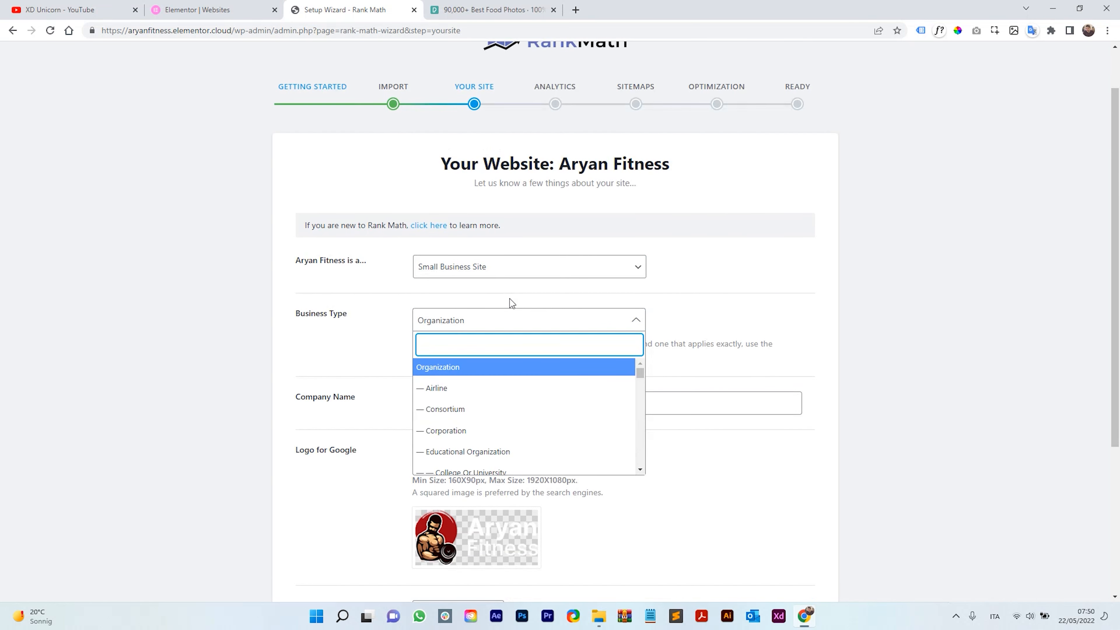
left_click(425, 368)
scroll(393, 318, "down", 4)
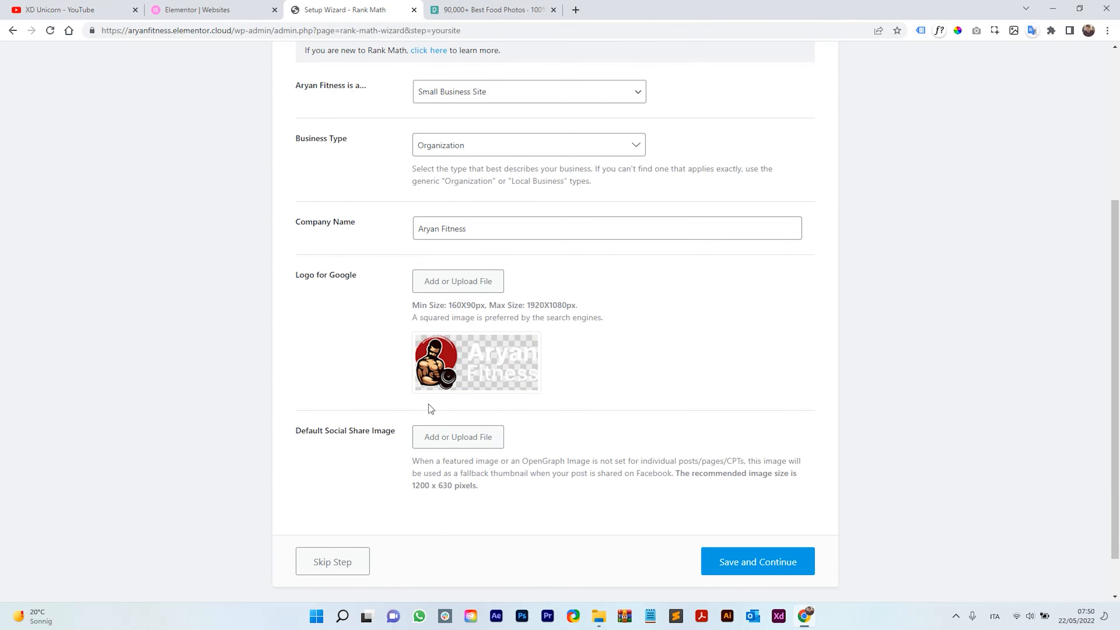
scroll(573, 441, "down", 1)
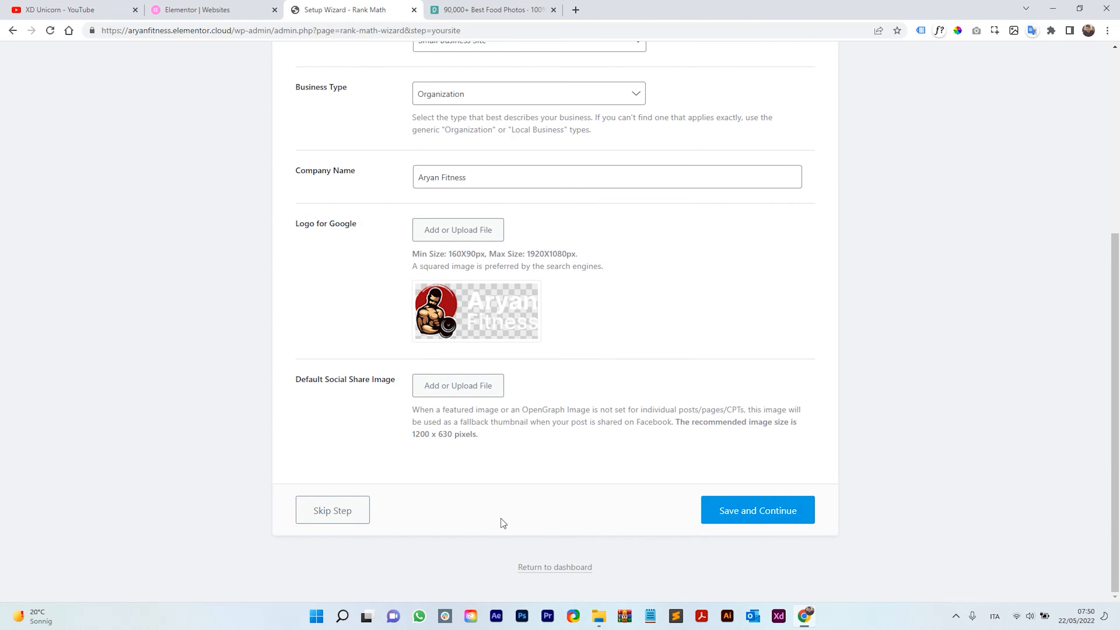
Skip the wizard's Your Site and Analytics steps without connecting a Rank Math account
left_click(366, 517)
scroll(507, 418, "down", 4)
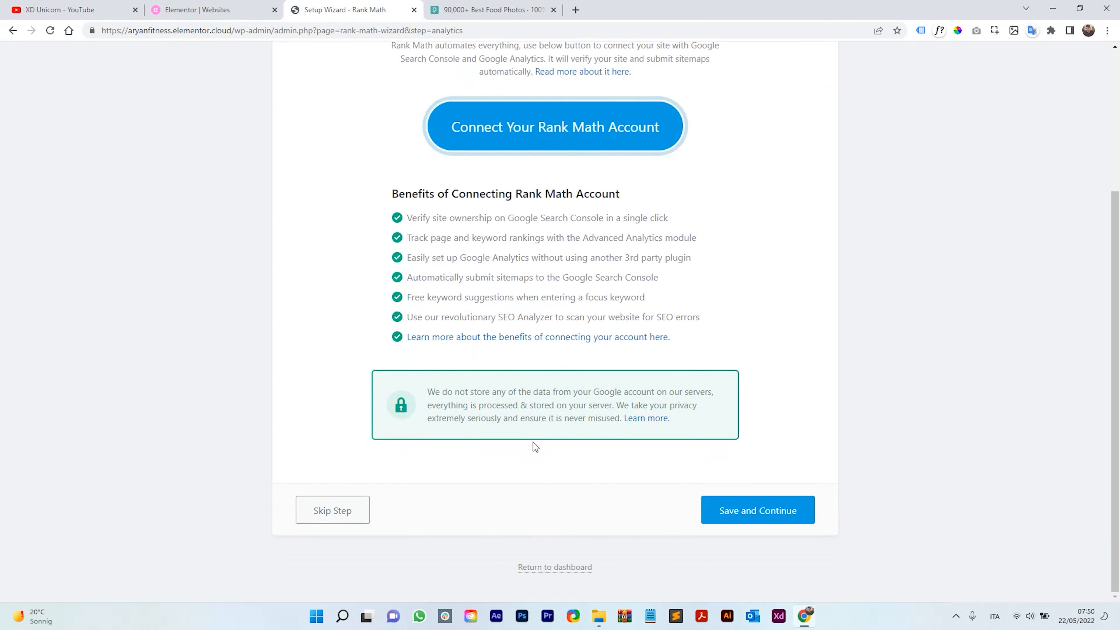
left_click(349, 519)
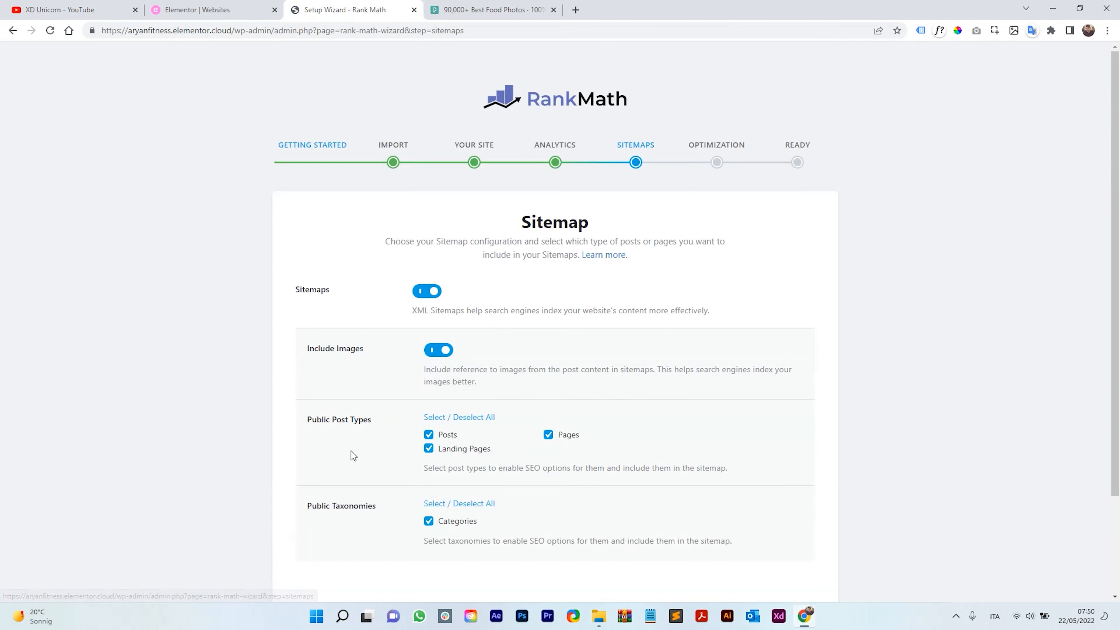
Save the default Sitemap and SEO Tweaks settings to finish the setup wizard, and return to the dashboard
scroll(350, 451, "down", 3)
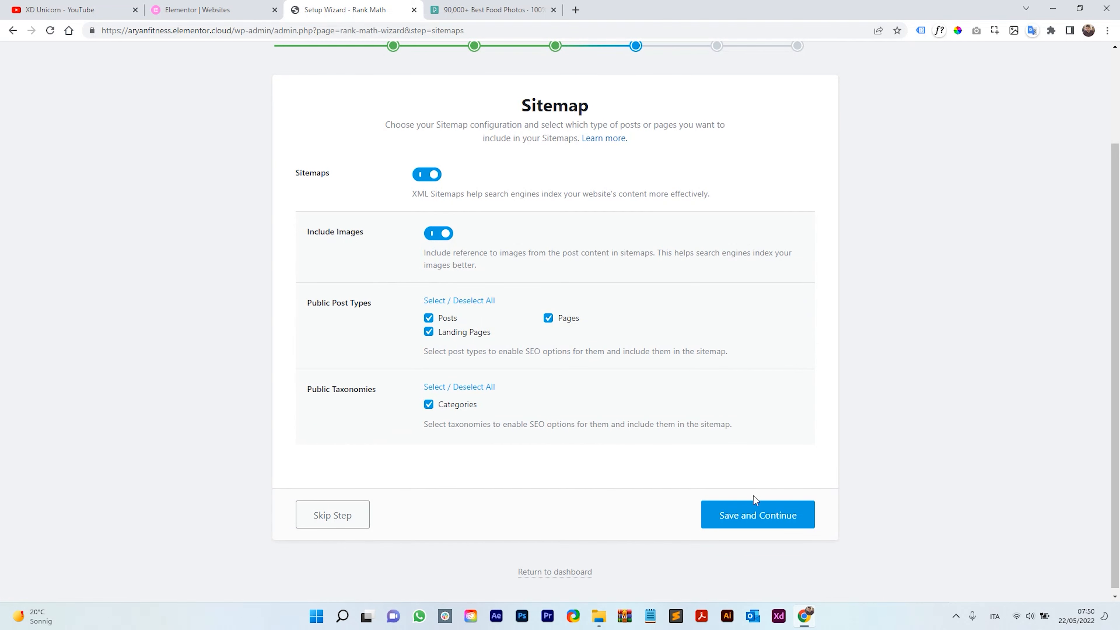
left_click(754, 504)
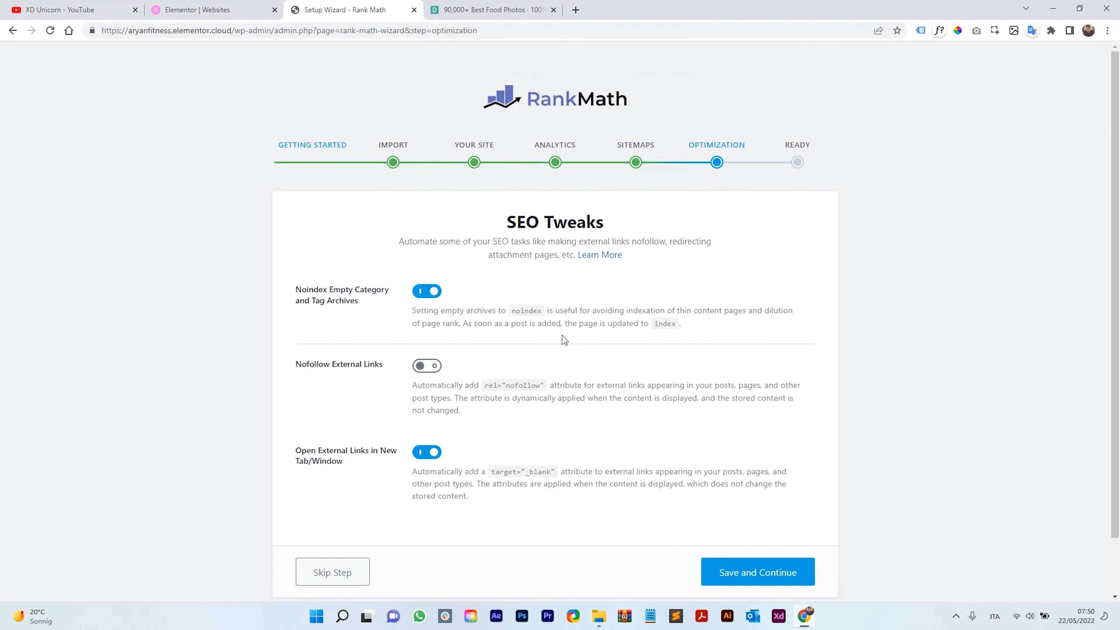
scroll(562, 318, "down", 2)
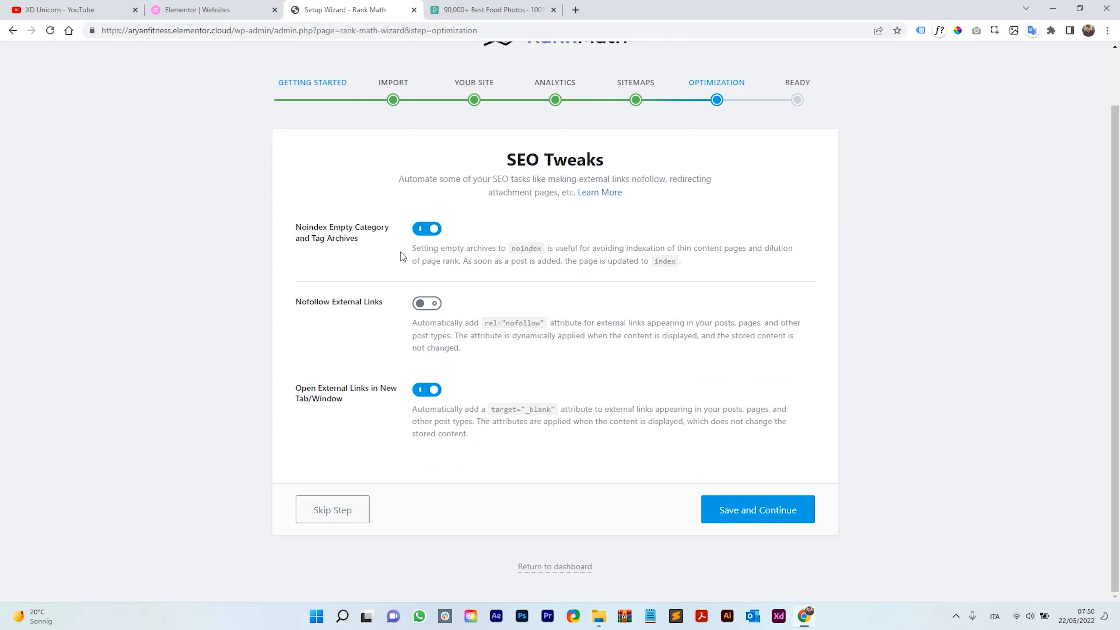
left_click(754, 513)
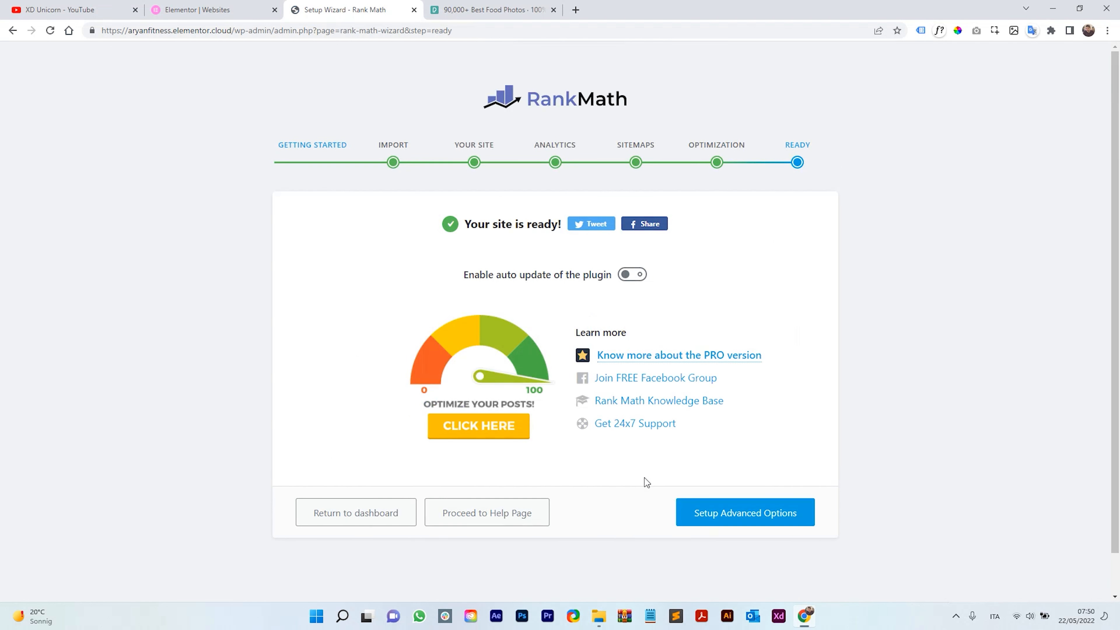
left_click(357, 517)
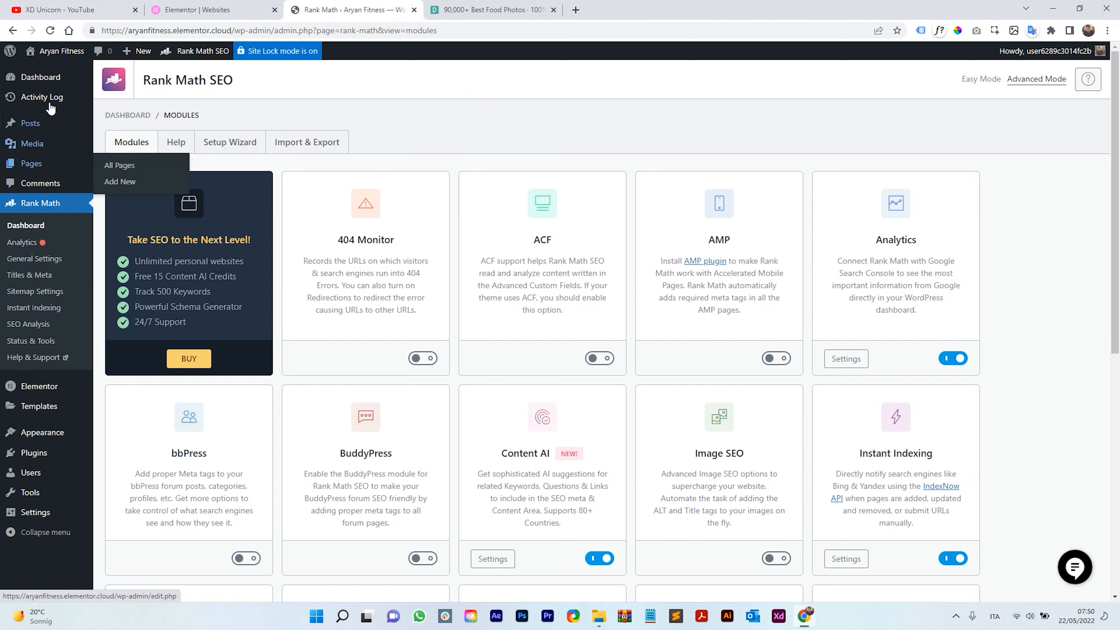
Visit the live site's home page and open it for editing with Elementor
mouse_move(52, 52)
left_click(47, 75)
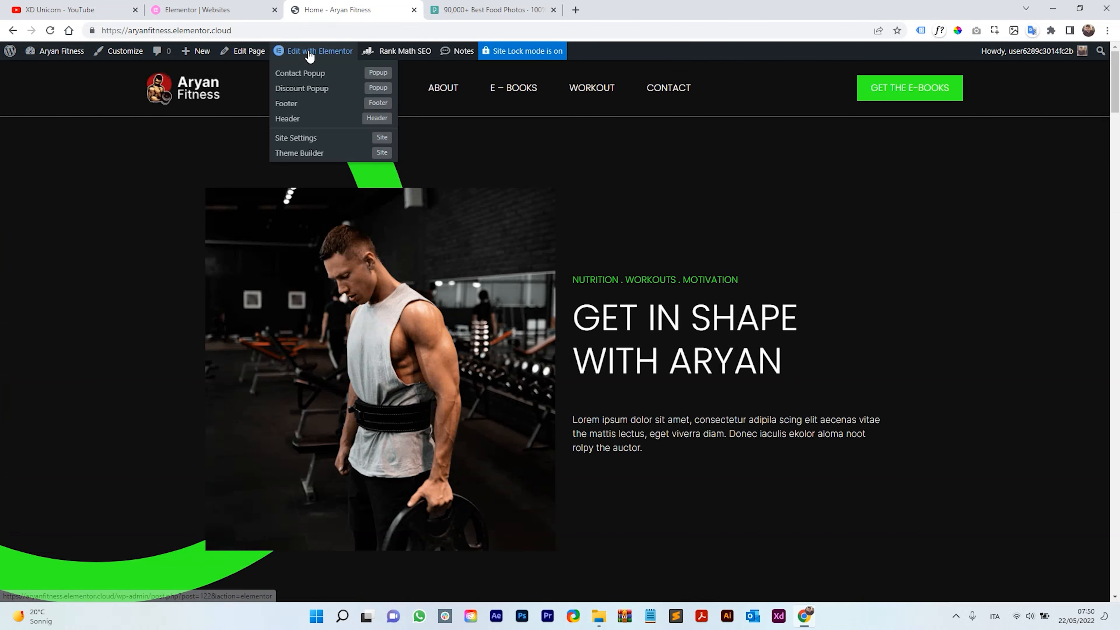
left_click(301, 56)
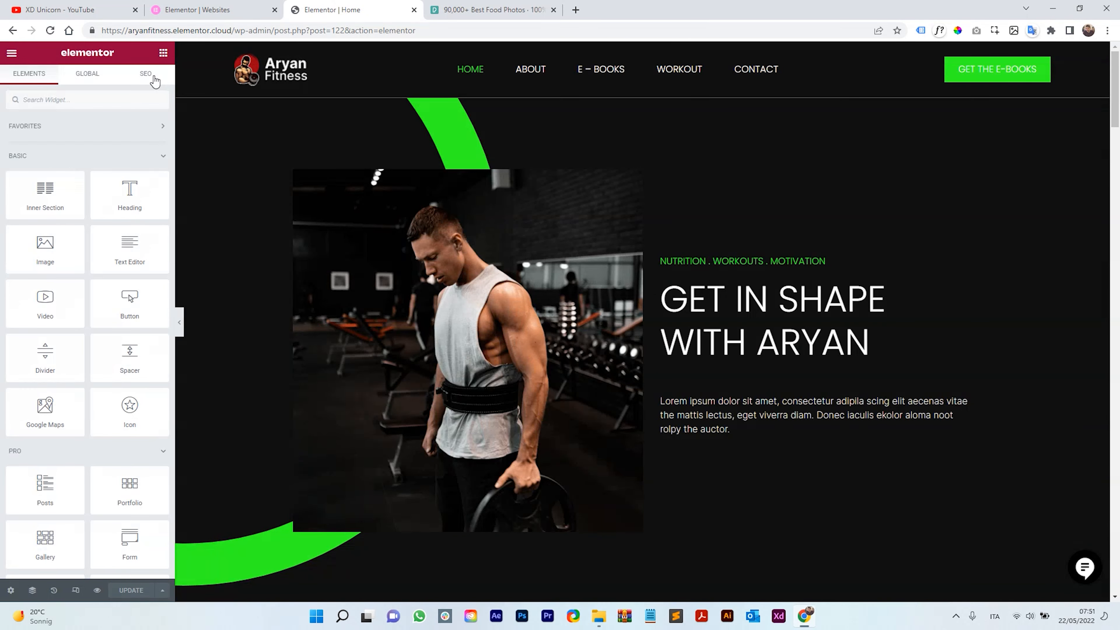
Add "fitness" as the focus keyword in the home page's SEO settings
left_click(145, 75)
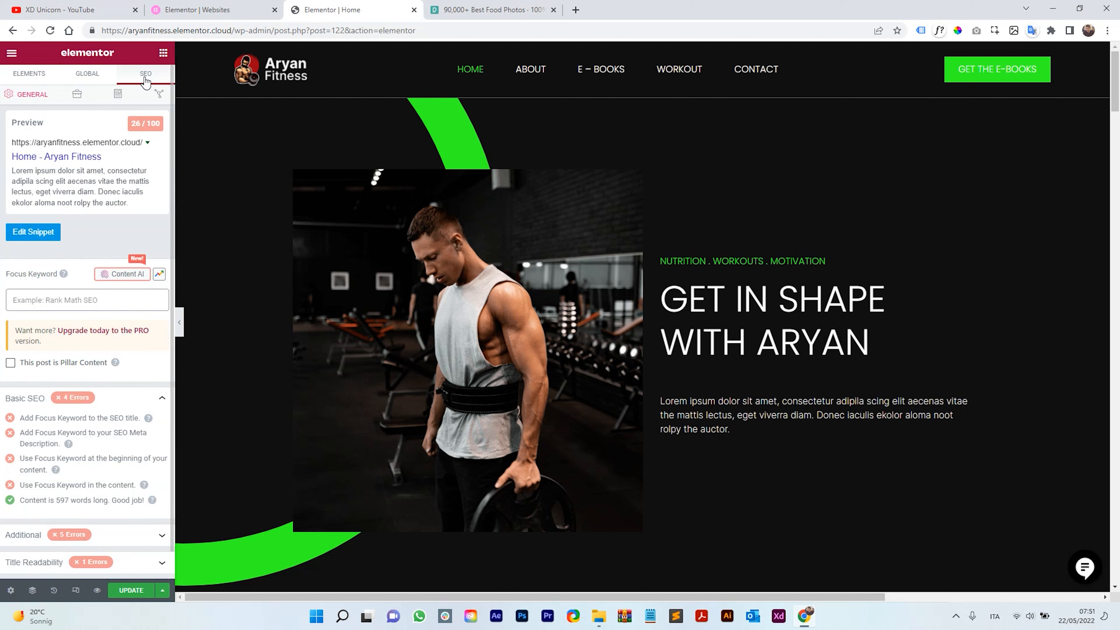
scroll(92, 184, "down", 1)
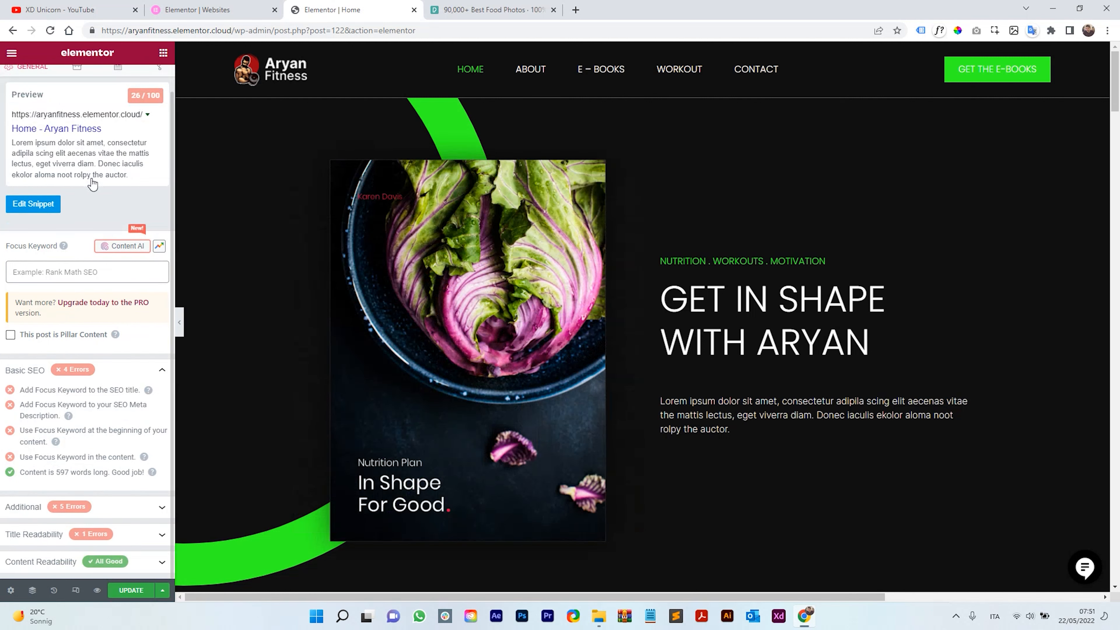
left_click(41, 276)
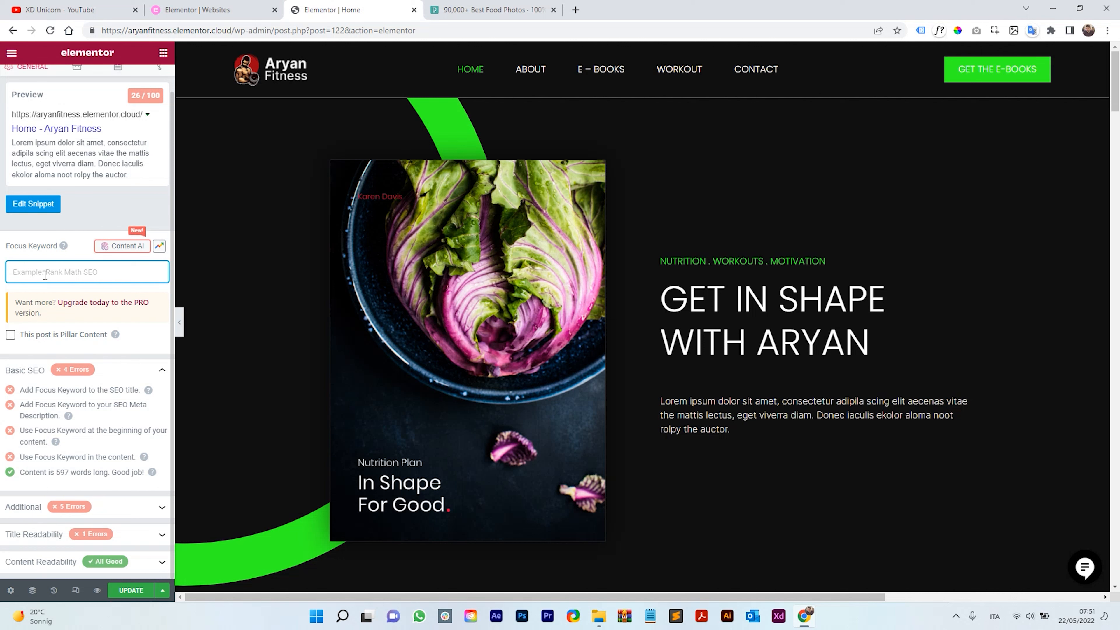
type("fit")
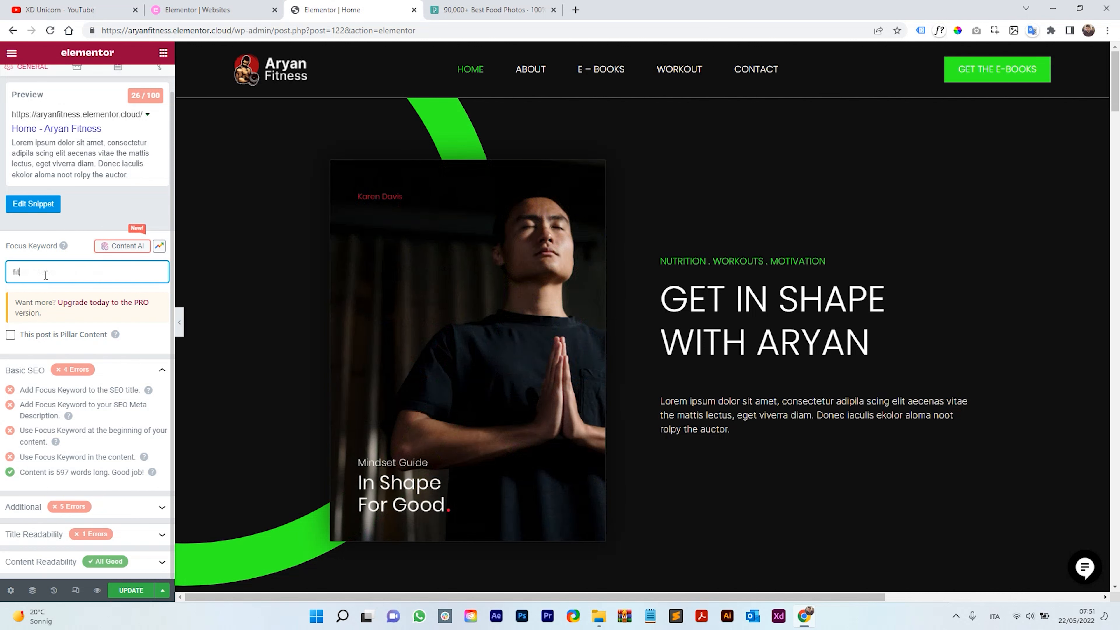
type("ness")
key("Return")
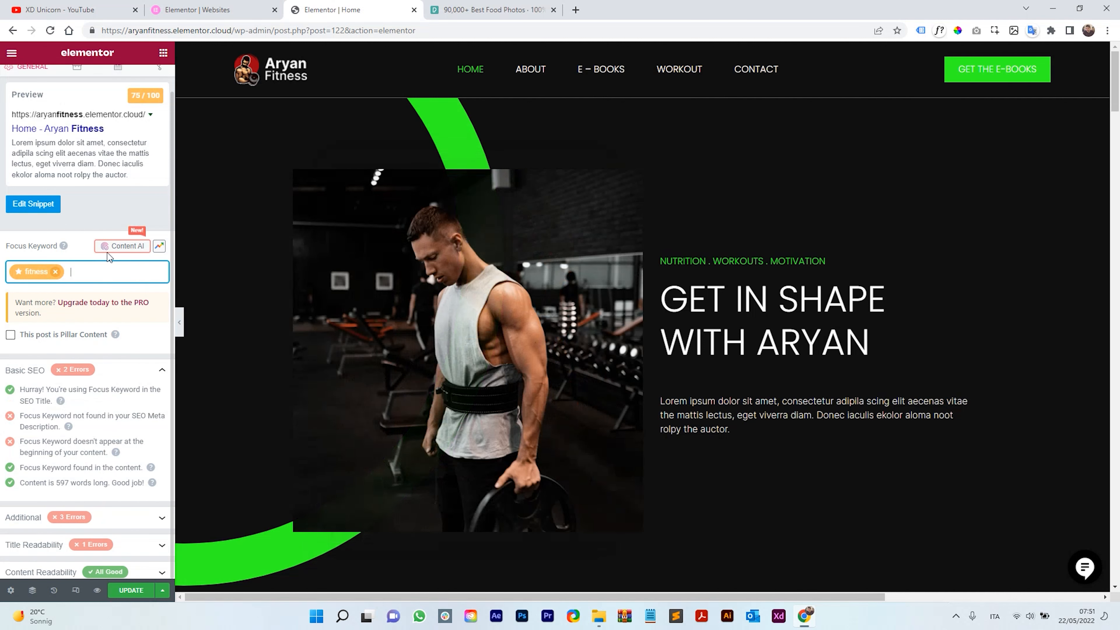
scroll(102, 244, "up", 2)
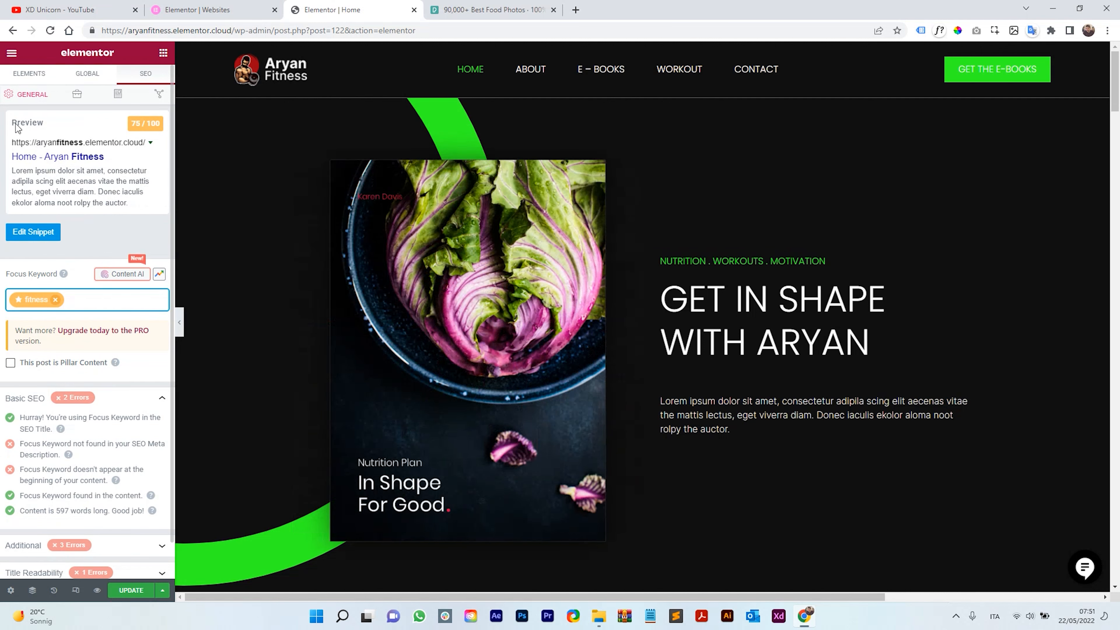
In the home page's snippet editor, replace the title variables with "Start your fitness routine today with Aryan"
left_click(36, 232)
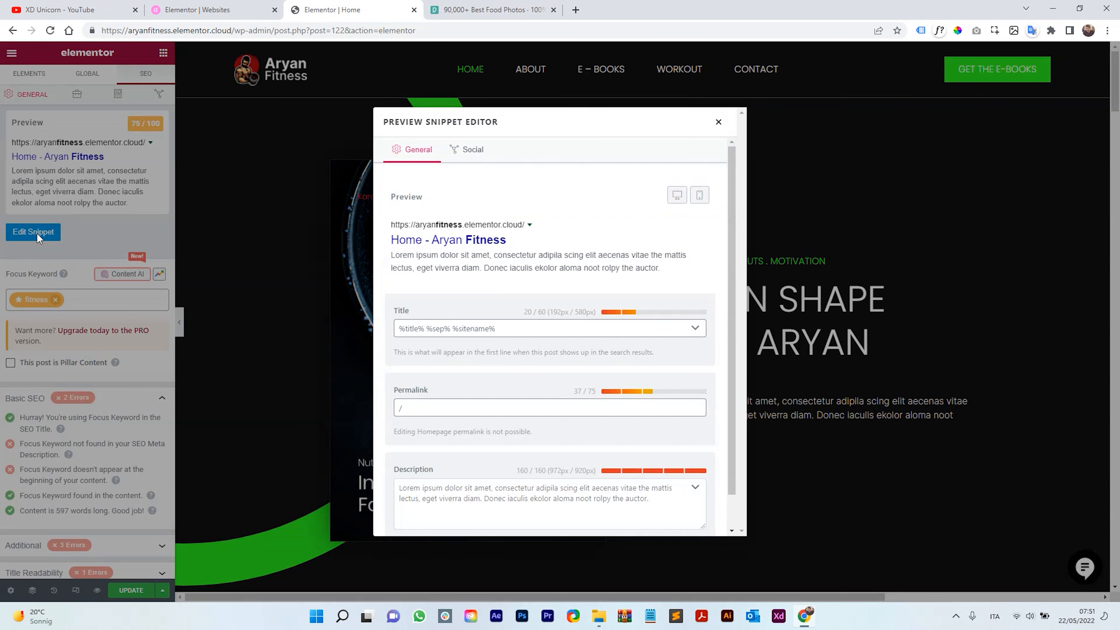
left_click(429, 334)
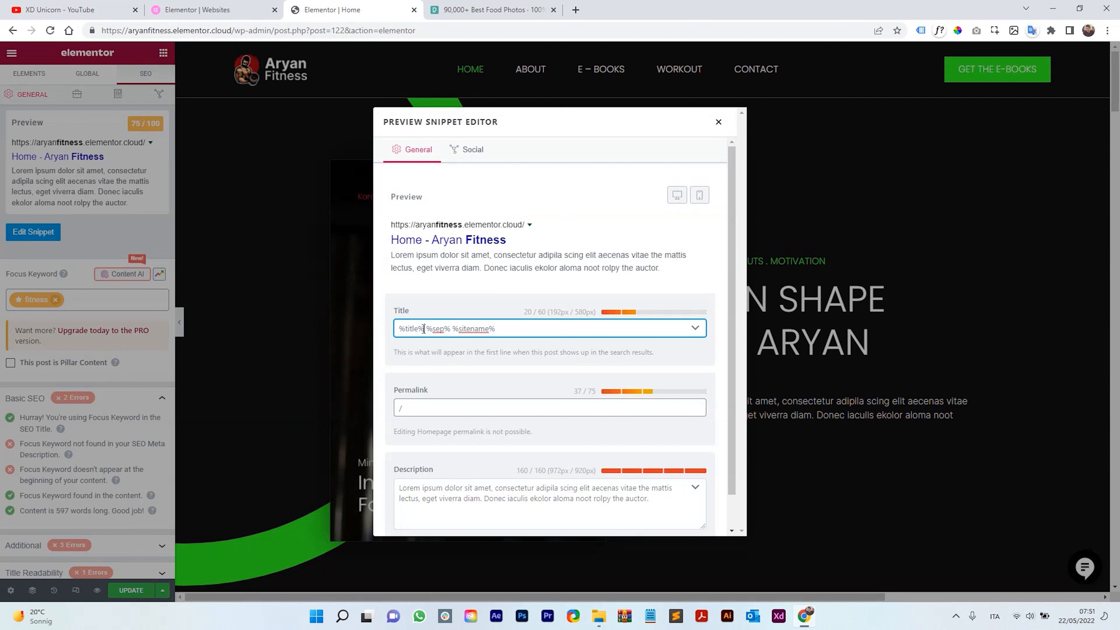
mouse_move(424, 329)
left_mouse_down()
mouse_move(399, 328)
mouse_move(425, 333)
left_mouse_up()
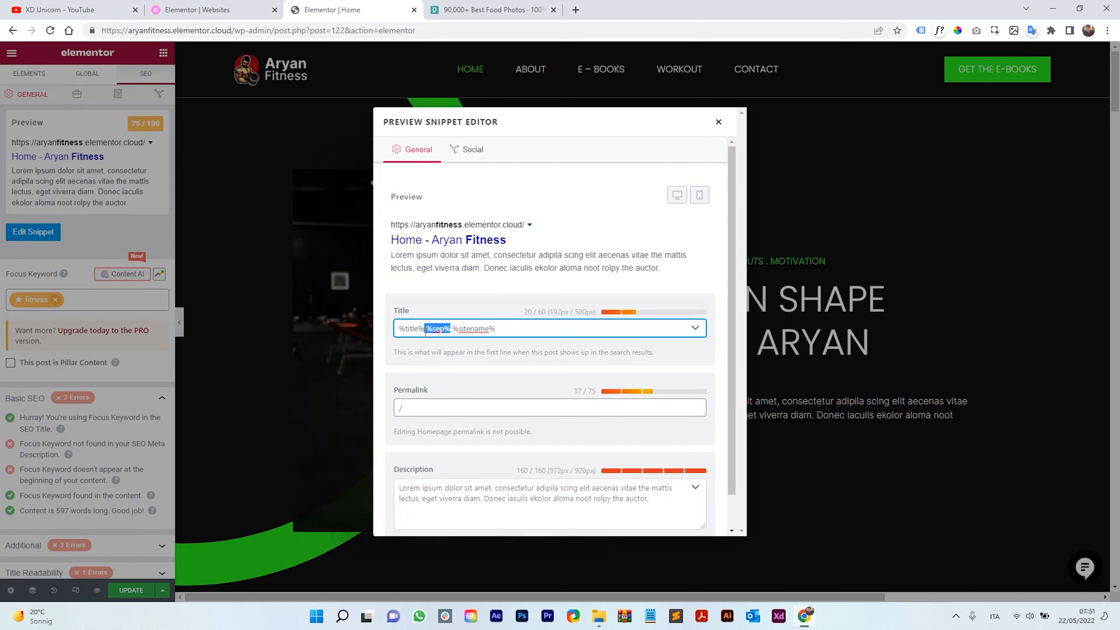
left_click_drag(505, 329, 459, 329)
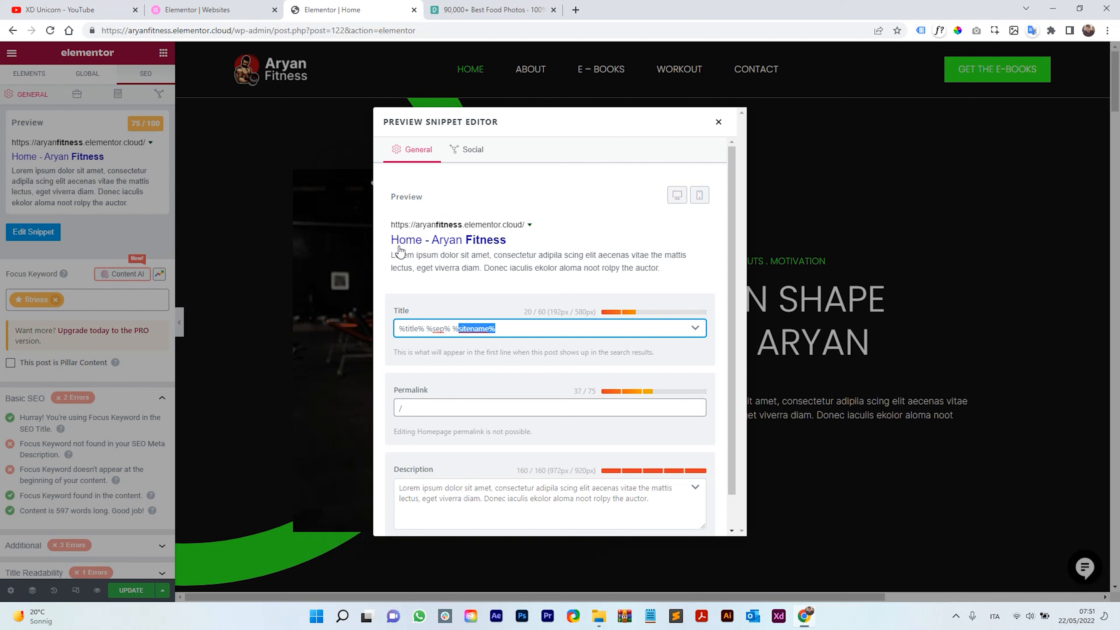
left_click(410, 325)
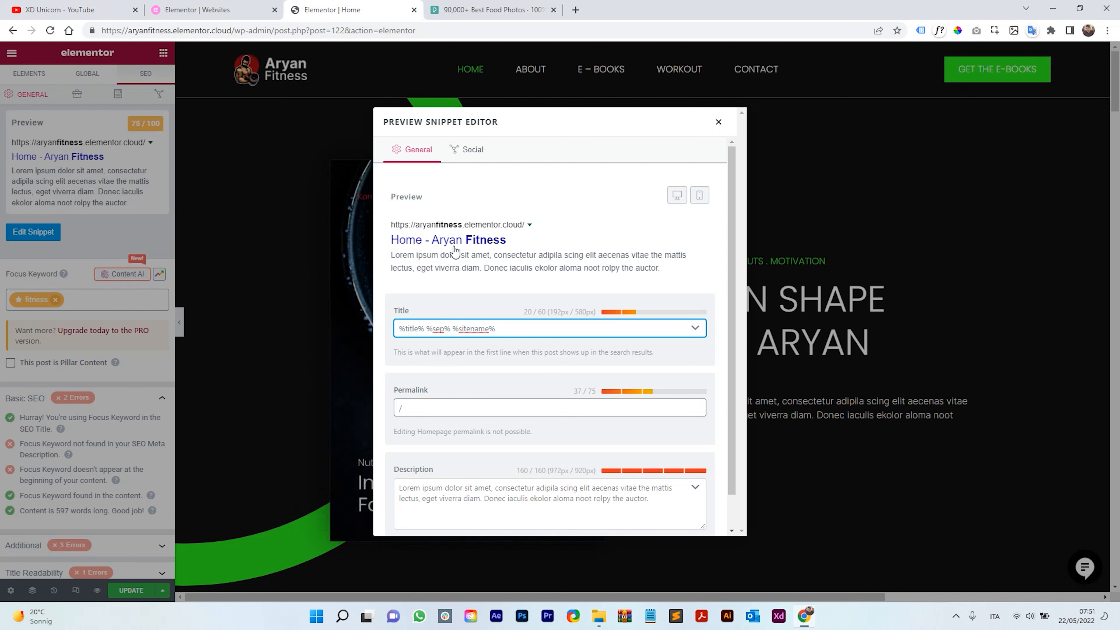
left_click_drag(505, 330, 397, 326)
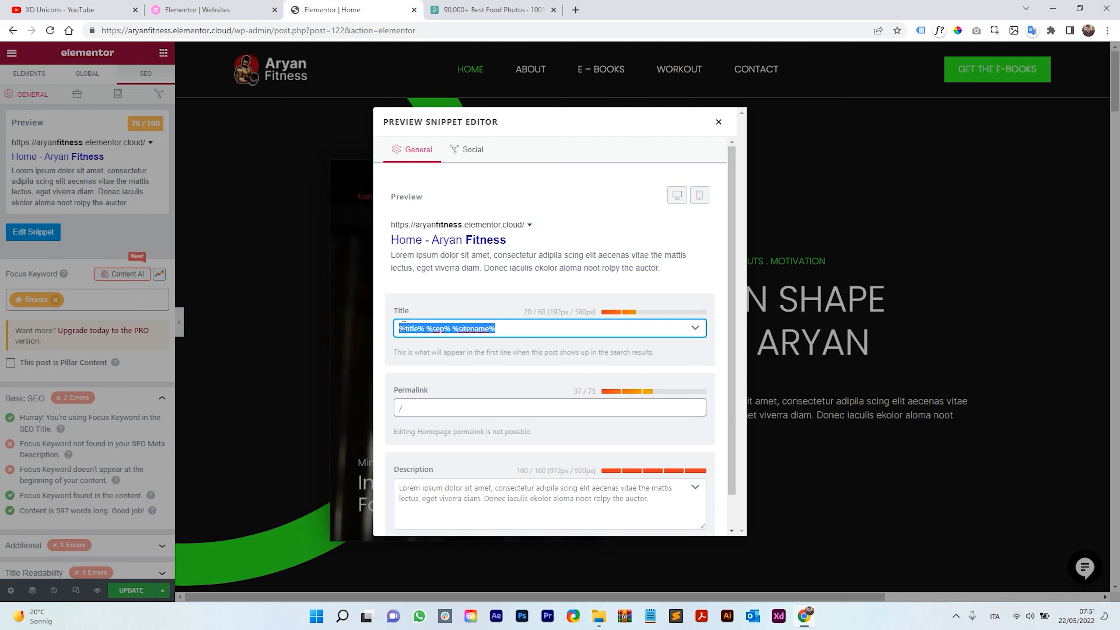
type("Start your ft")
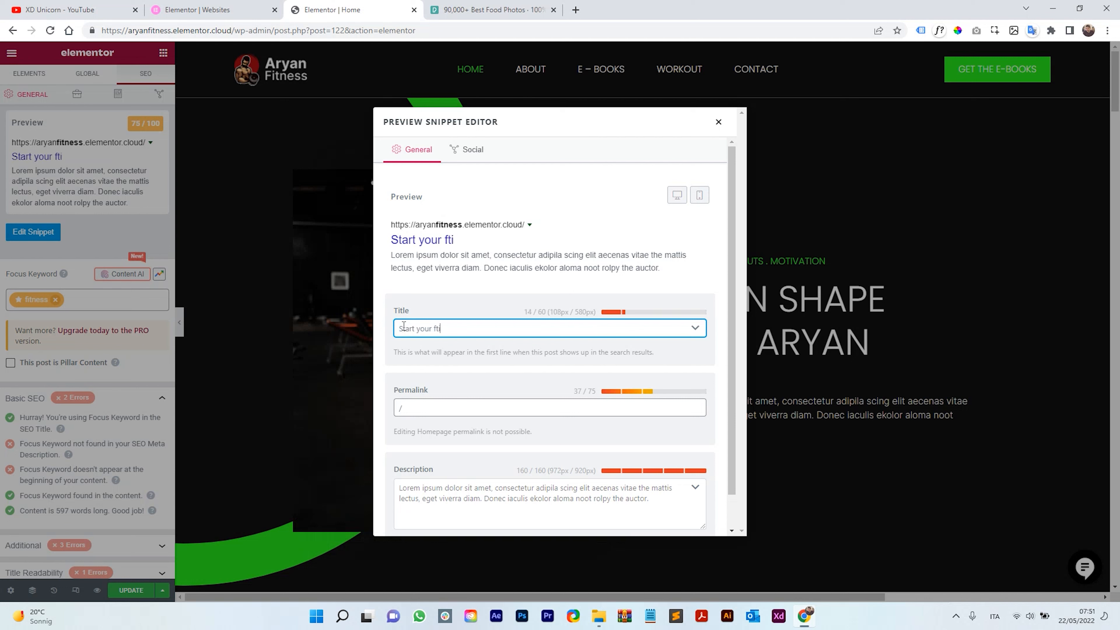
type("i")
key("BackSpace")
key("BackSpace")
type("itness r")
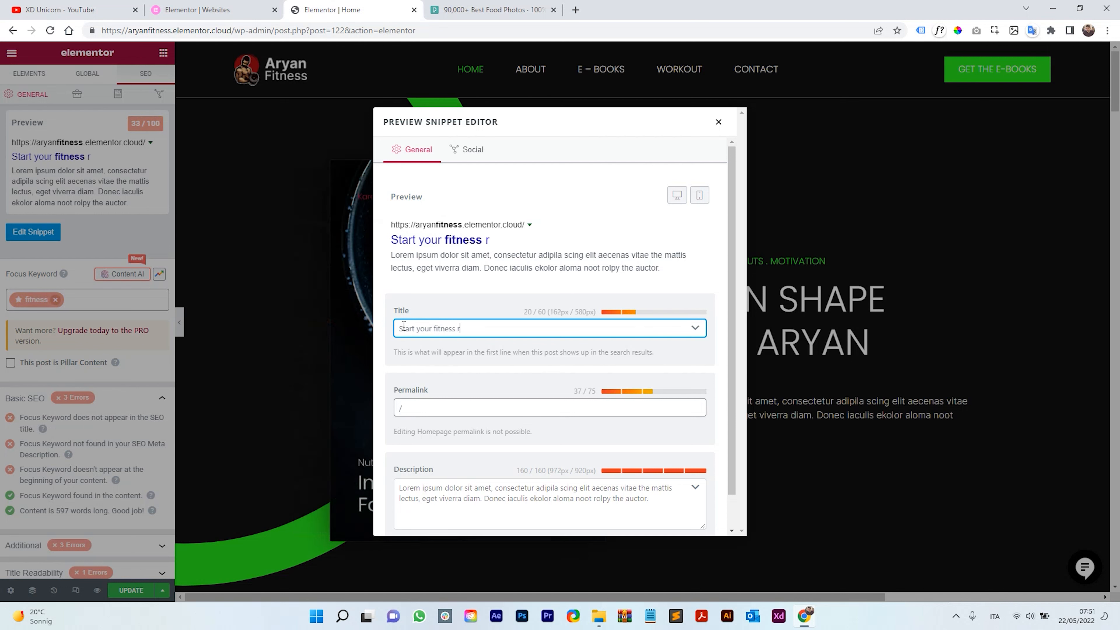
type("outine today")
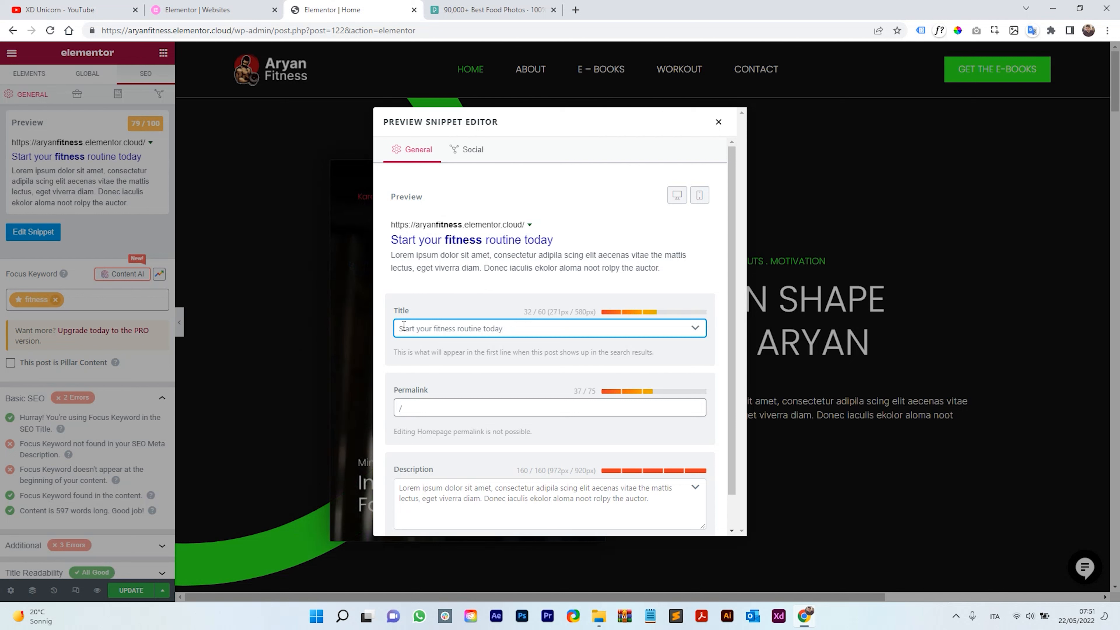
type(" witith me")
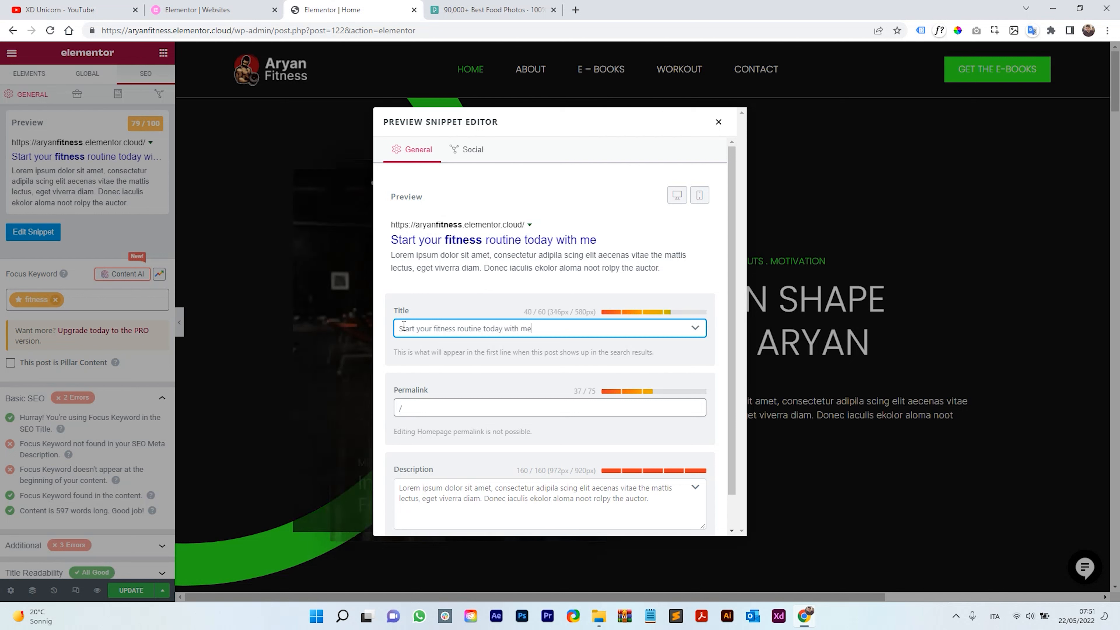
key("BackSpace")
key("BackSpace")
key("BackSpace")
type("Aryan")
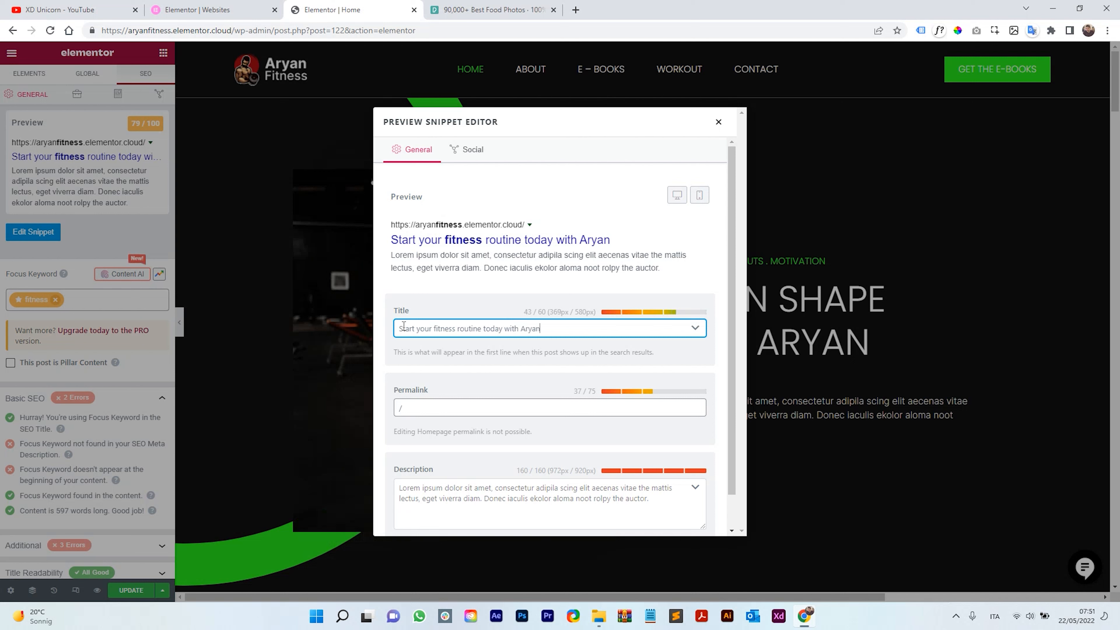
left_click(479, 289)
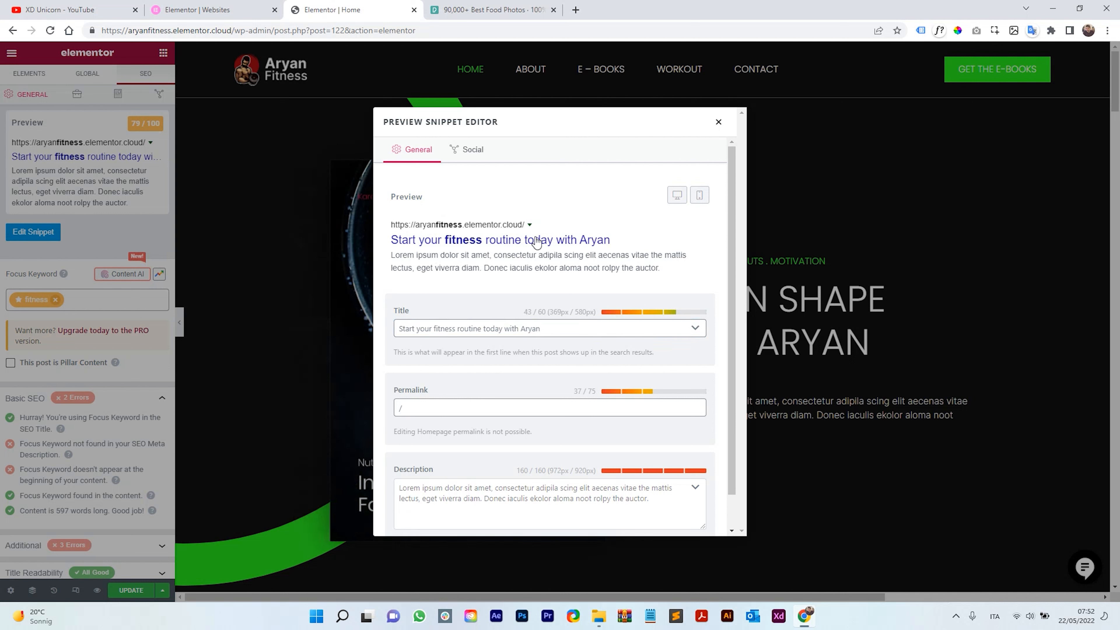
Examine the snippet's description field and the matching description text in the search preview
scroll(520, 289, "down", 1)
left_click(422, 456)
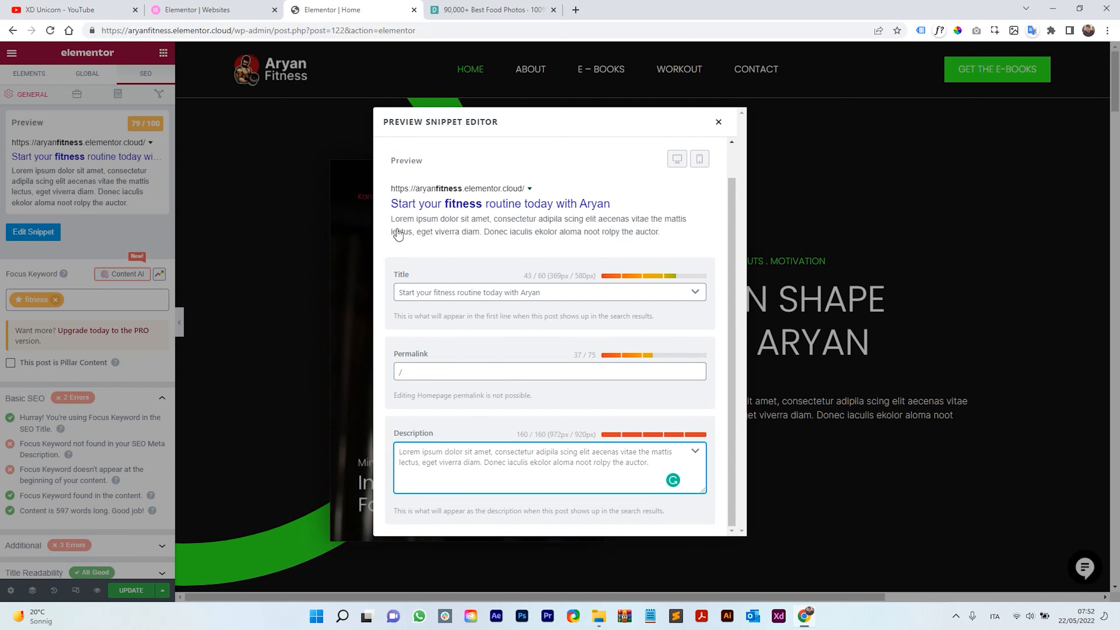
double_click(399, 220)
left_click_drag(433, 227, 661, 240)
scroll(670, 243, "up", 1)
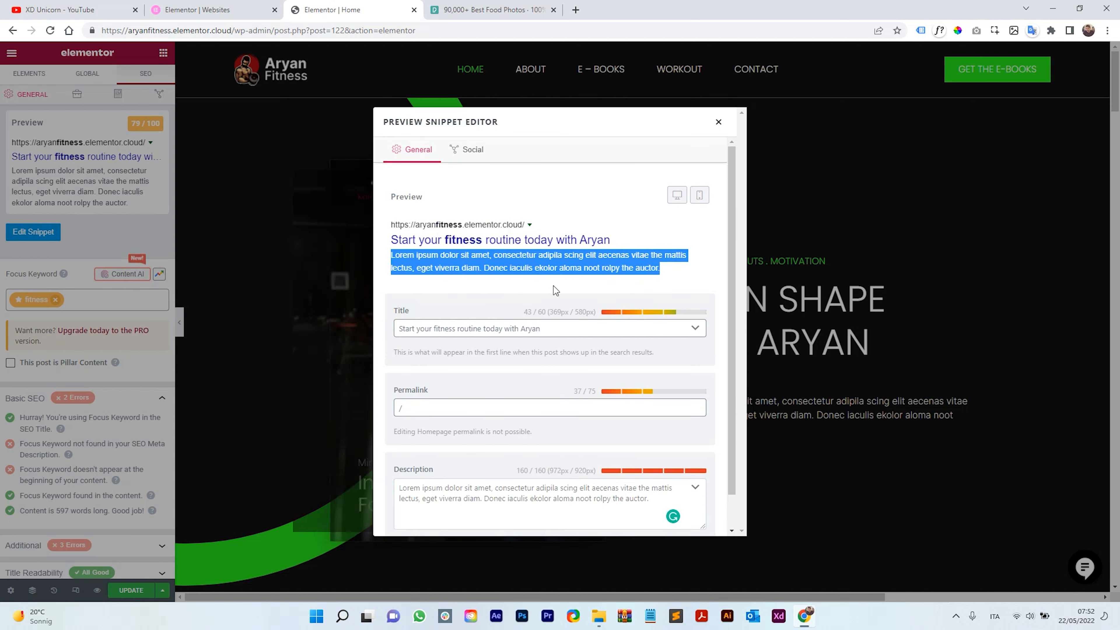
Close the snippet editor and examine the home page's title readability and content readability checks
left_click(693, 220)
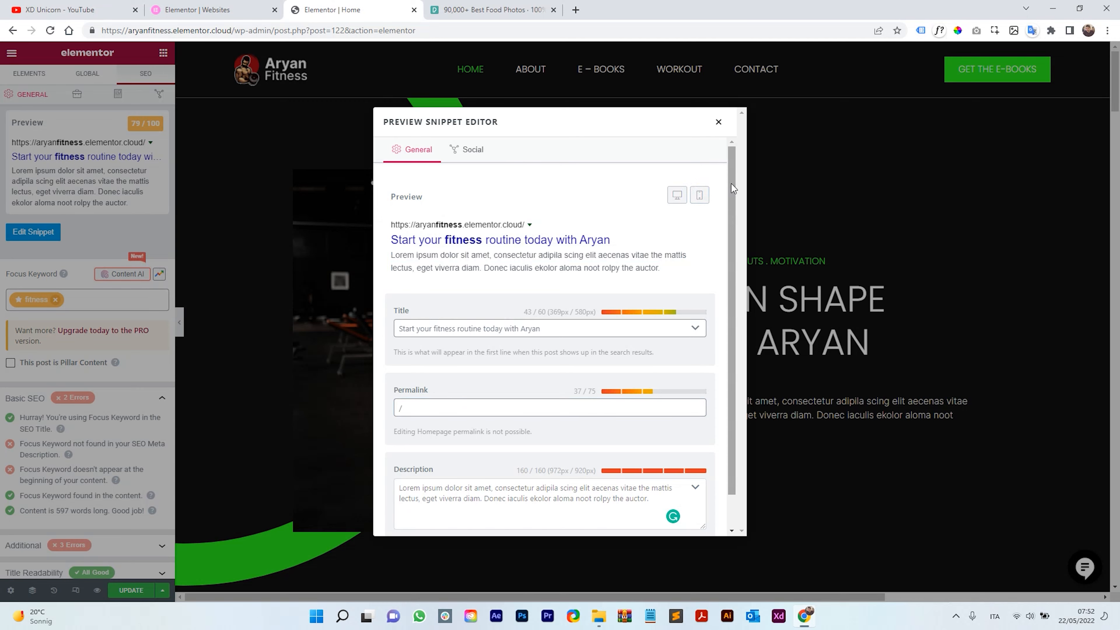
left_click(719, 124)
scroll(119, 341, "down", 1)
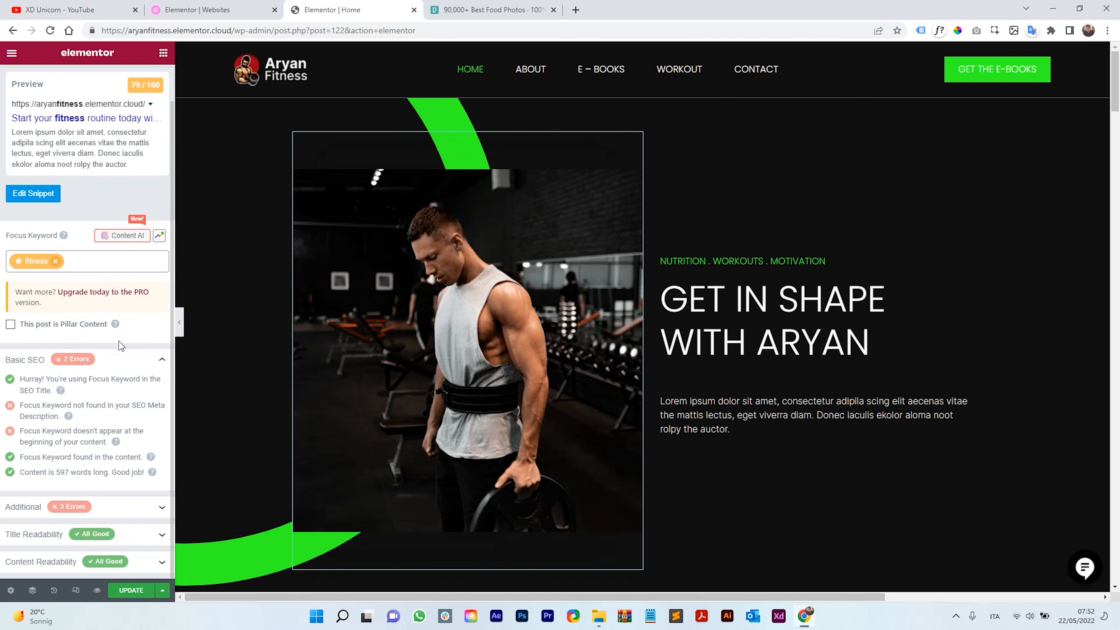
left_click(80, 537)
scroll(85, 503, "down", 1)
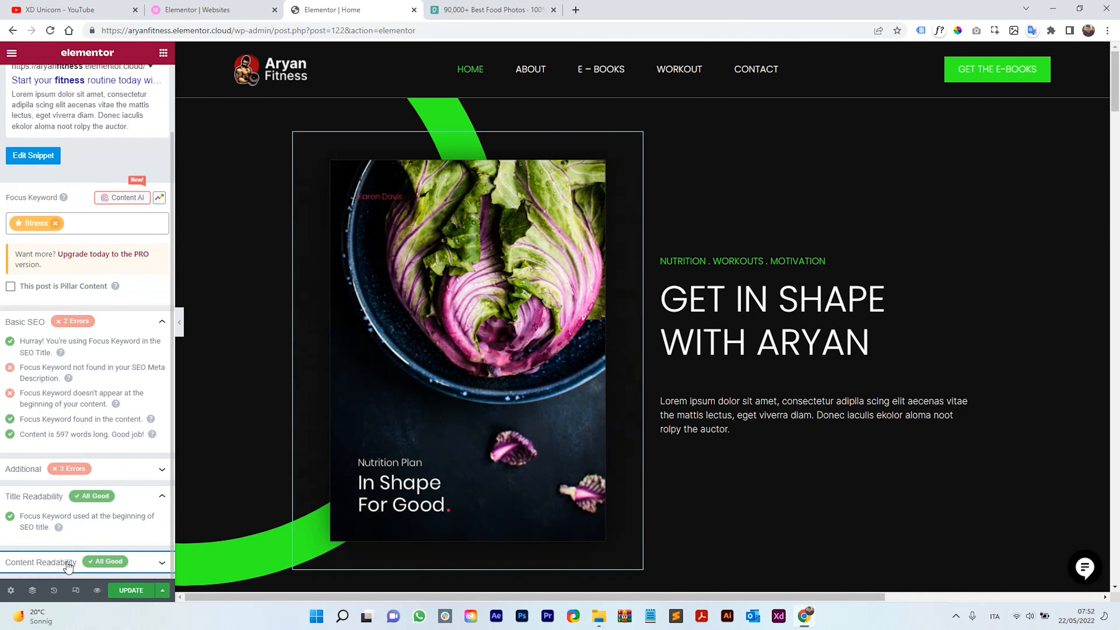
left_click(67, 565)
scroll(82, 507, "down", 1)
scroll(73, 331, "up", 3)
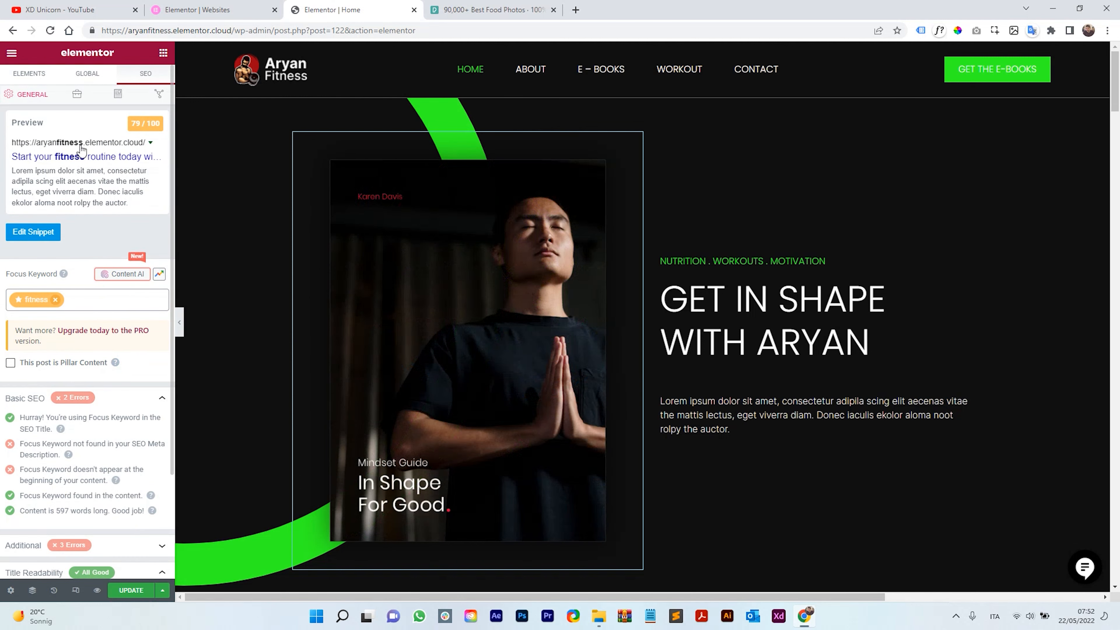
Update the home page and exit the Elementor editor to the WordPress dashboard
left_click(128, 591)
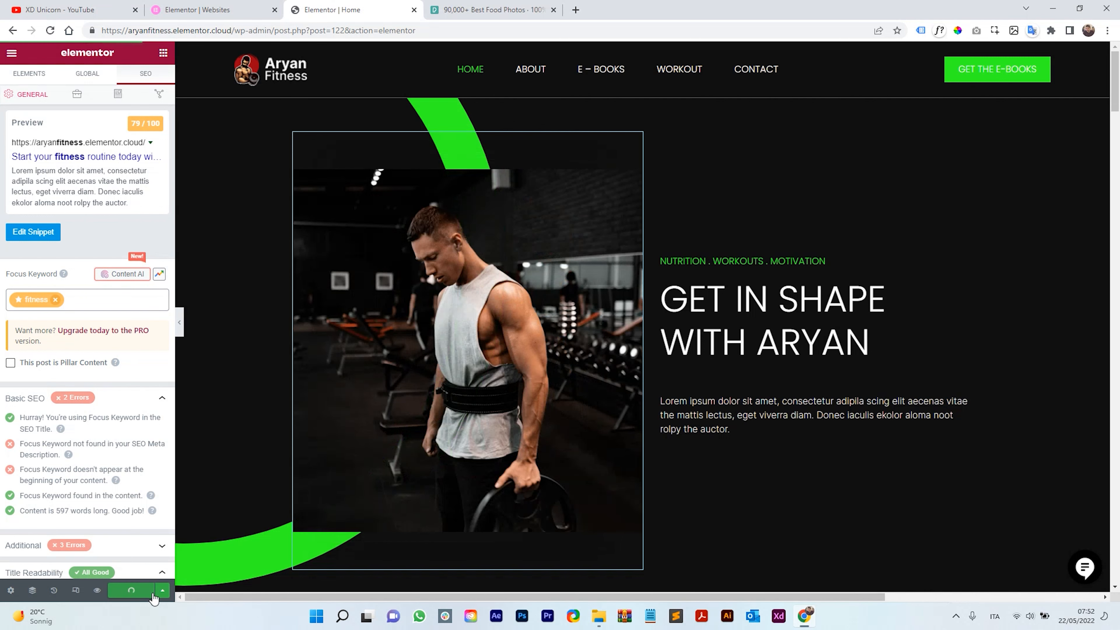
left_click(9, 54)
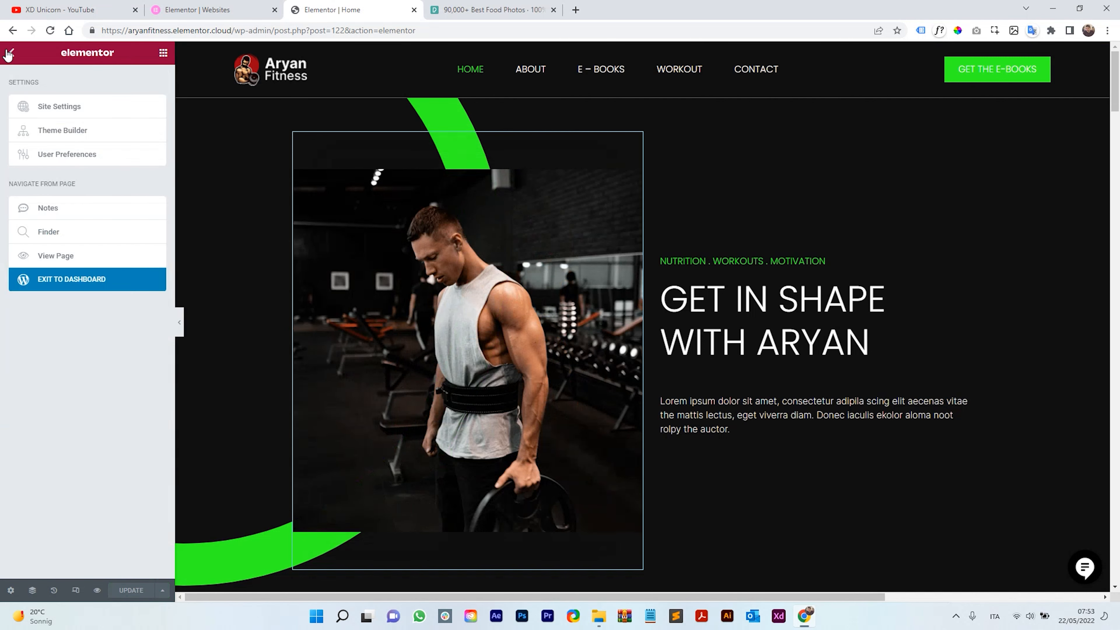
left_click(70, 282)
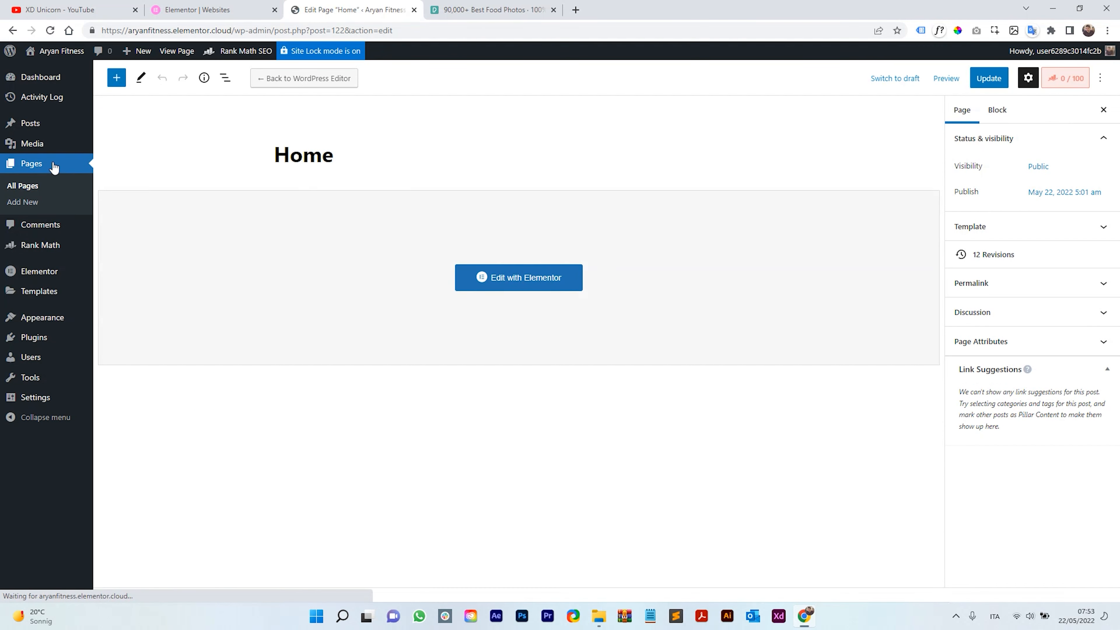
Open the list of all pages and check the Home page's SEO score and focus keyword
left_click(43, 190)
scroll(836, 226, "down", 3)
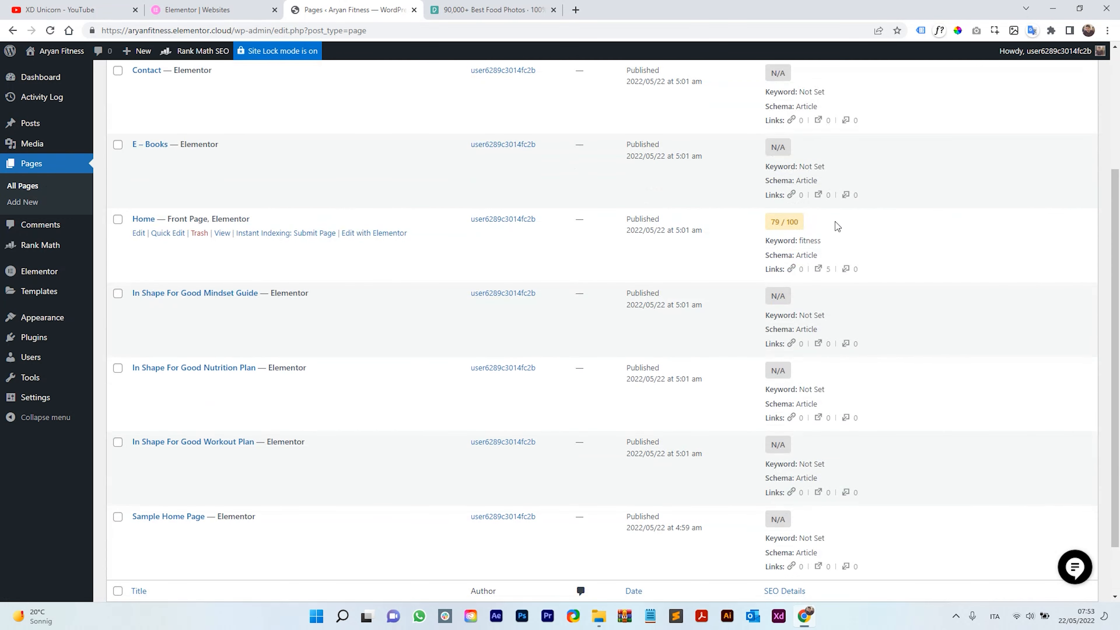
left_click_drag(795, 218, 765, 231)
left_click_drag(847, 246, 769, 242)
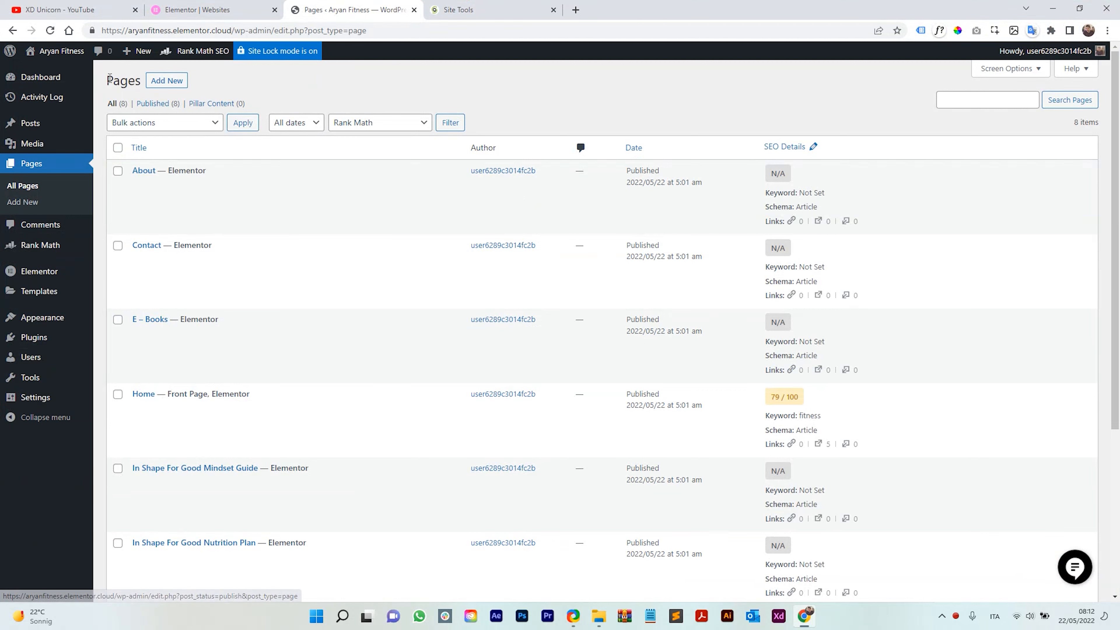
Visit the live site's home page and examine its default Elementor Cloud web address
left_click(146, 105)
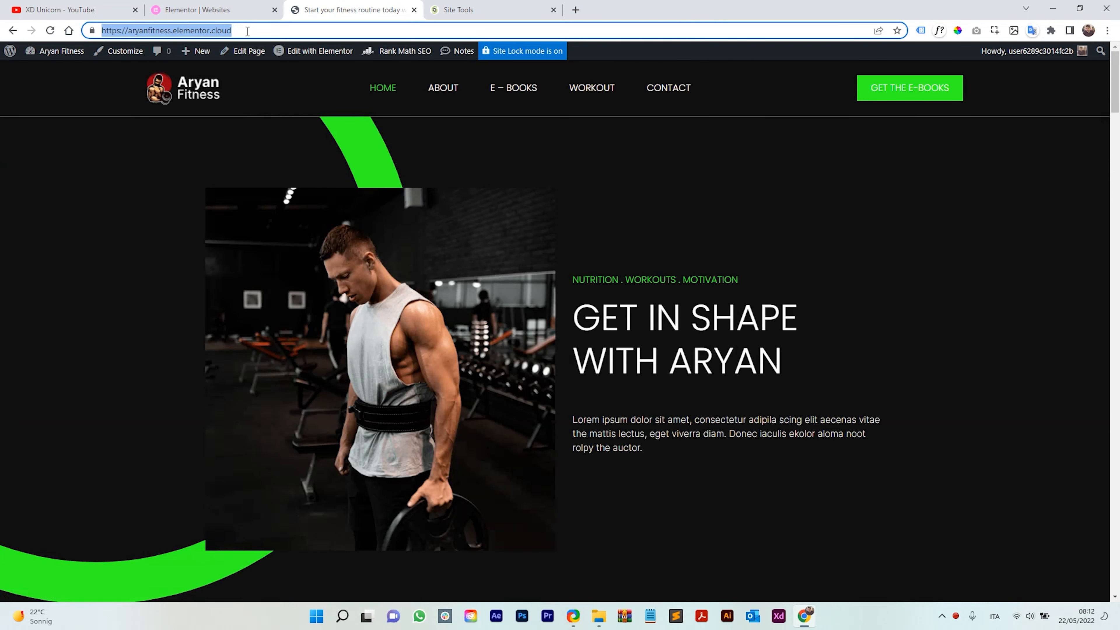
left_click_drag(259, 30, 102, 42)
left_click(153, 28)
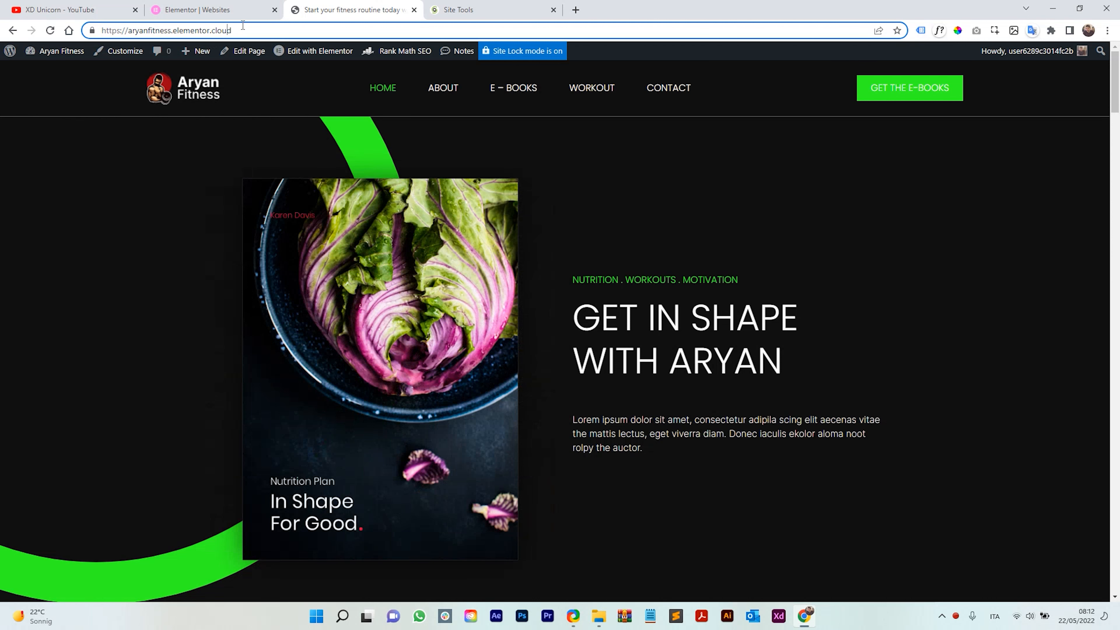
Switch to the Elementor account's websites overview and open the management page of the Aryan Fitness website
left_click(236, 13)
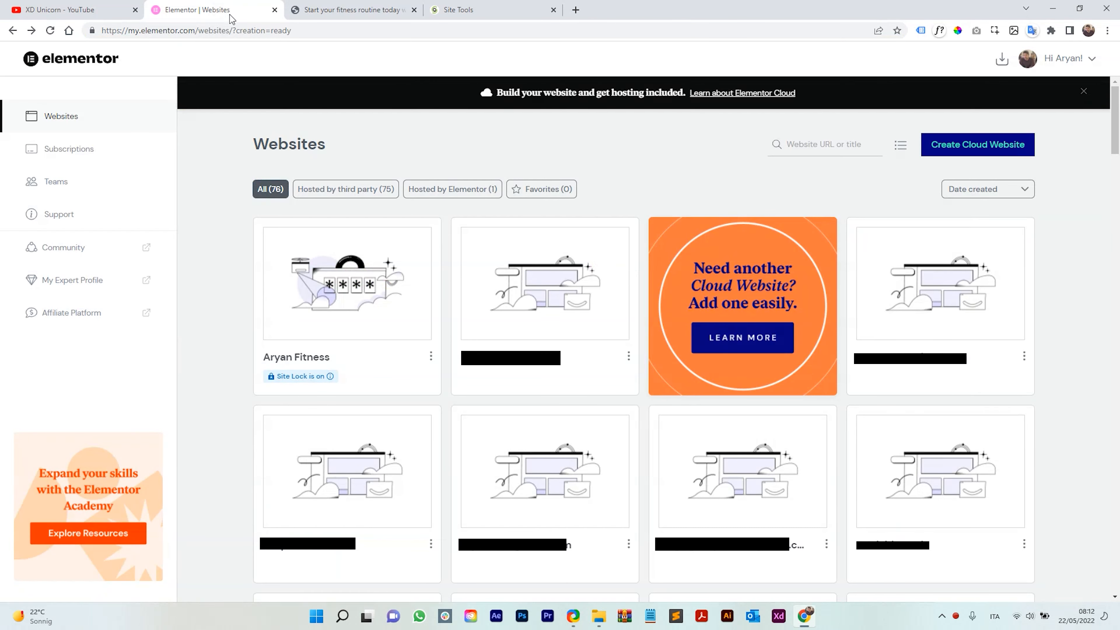
mouse_move(342, 300)
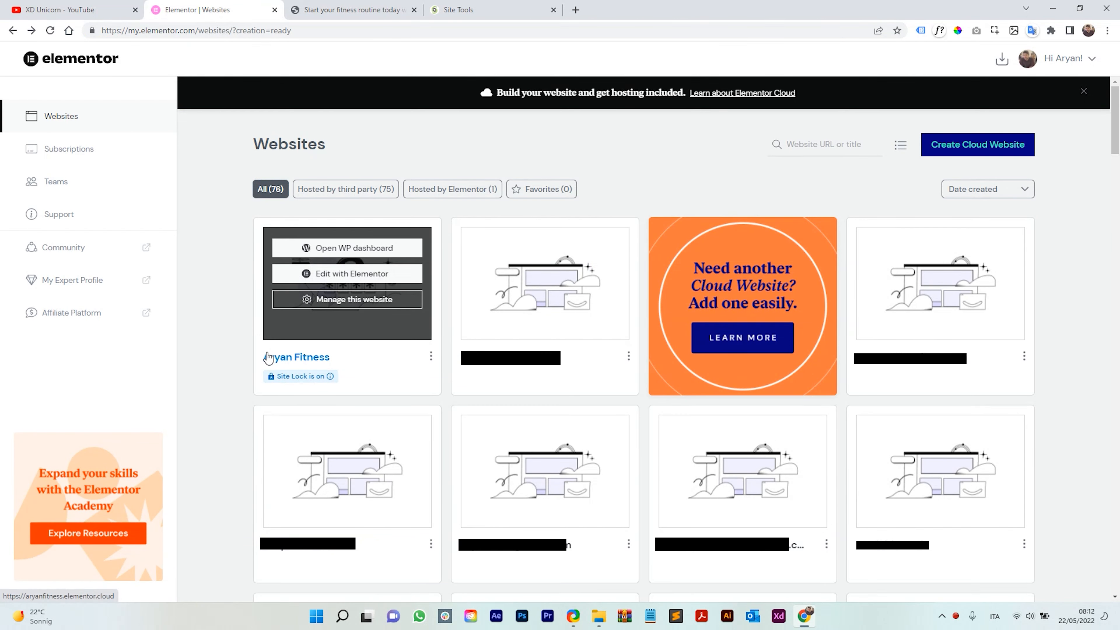
left_click_drag(287, 354, 351, 359)
left_click(352, 359)
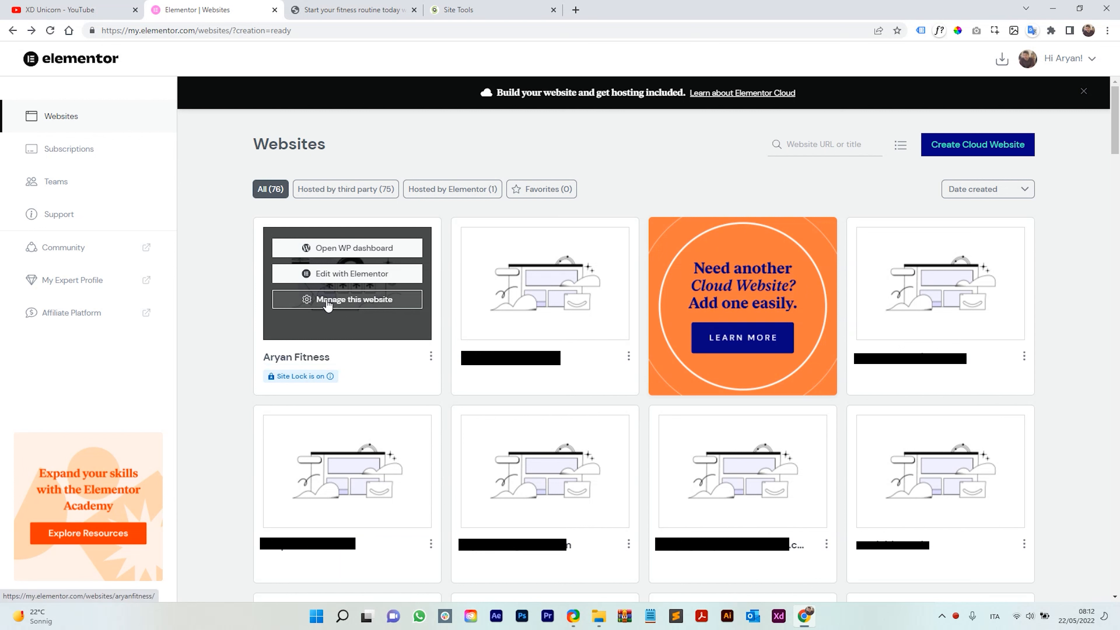
left_click(349, 301)
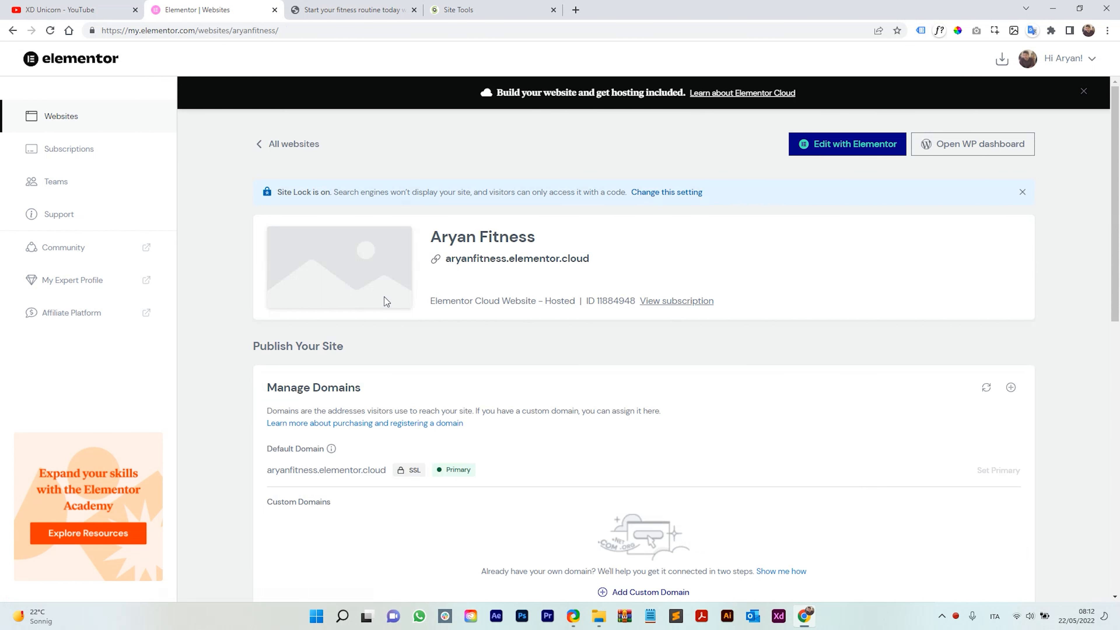
Start adding a custom domain to the website and copy the A record address 162.159.137.9
scroll(565, 311, "down", 4)
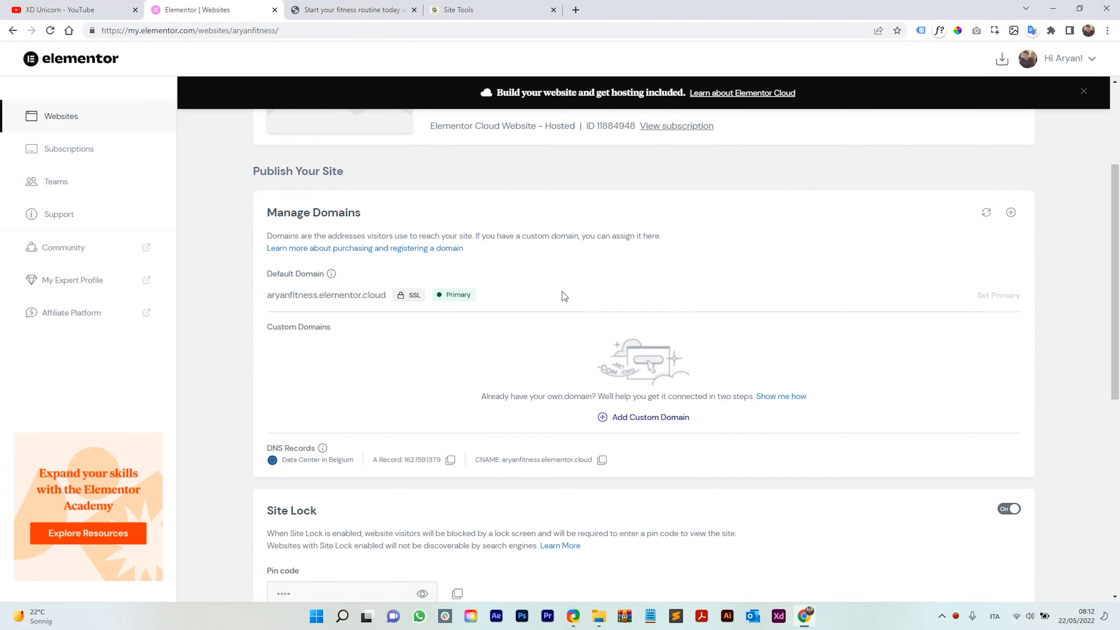
left_click_drag(269, 207, 354, 218)
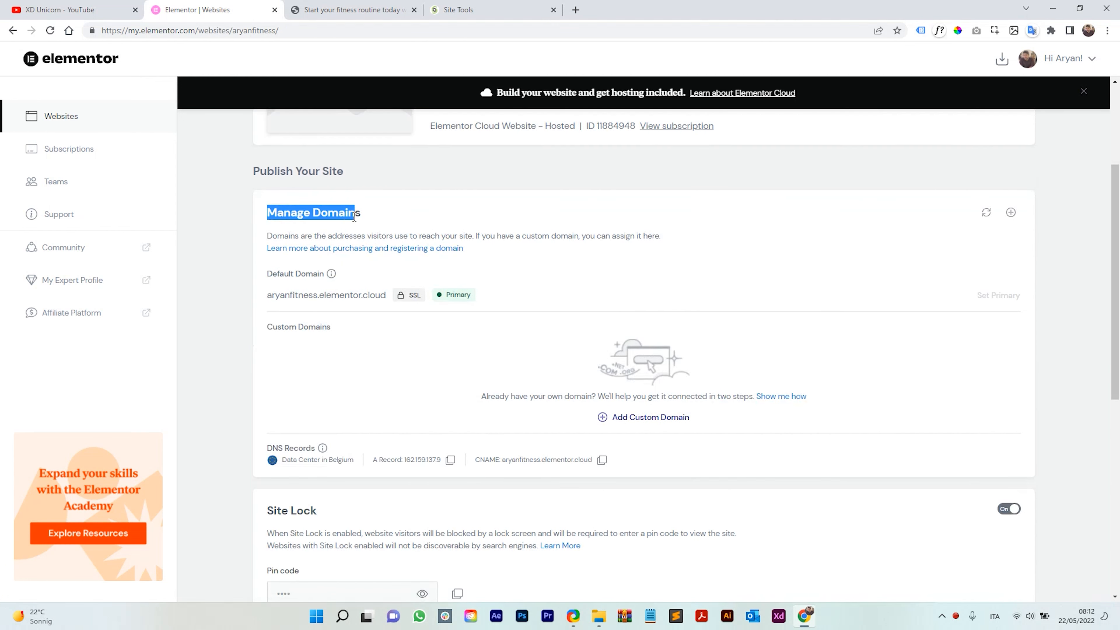
left_click(368, 223)
mouse_move(332, 282)
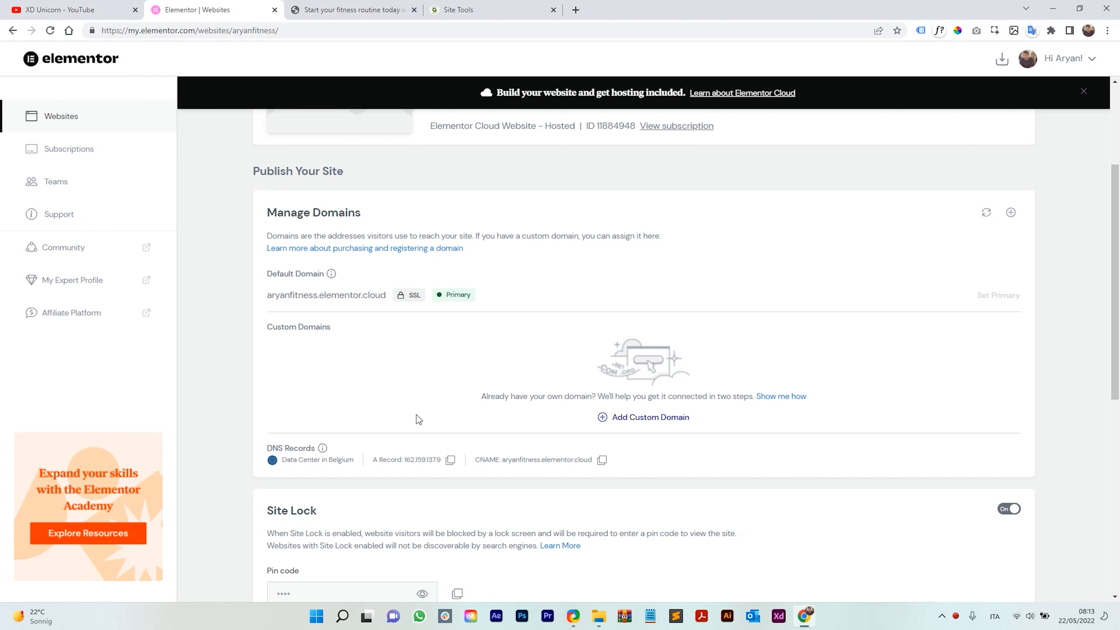
left_click(637, 426)
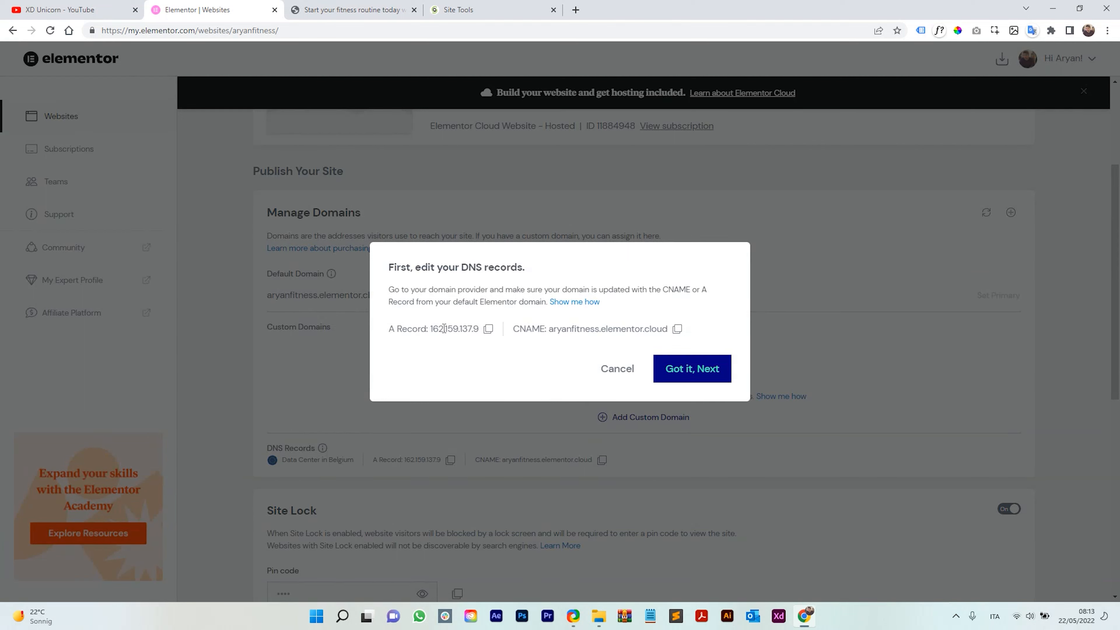
left_click(488, 328)
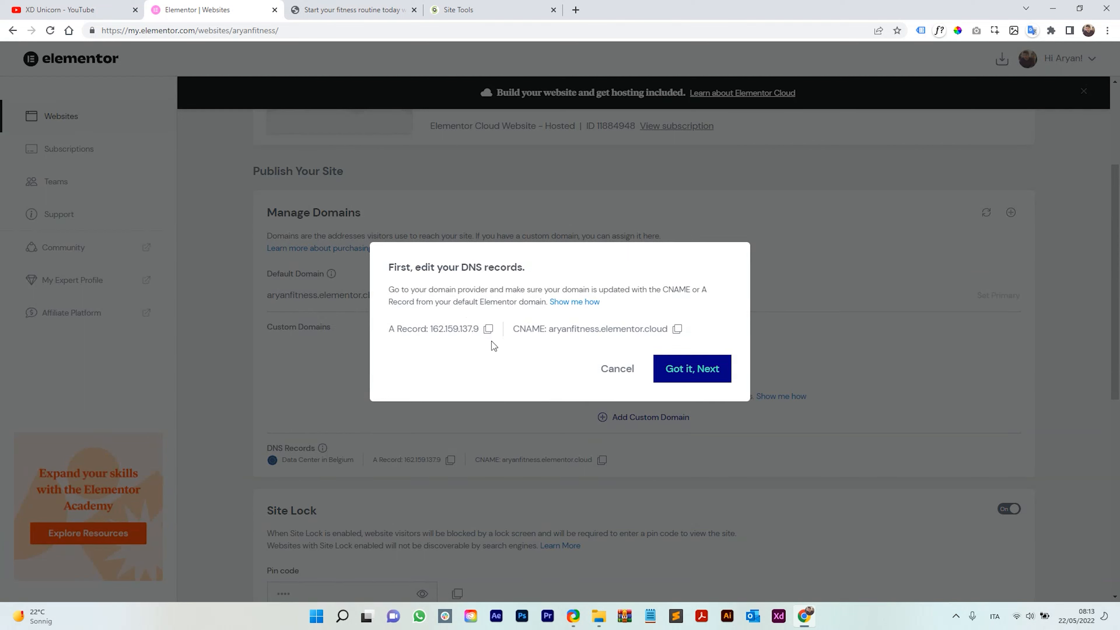